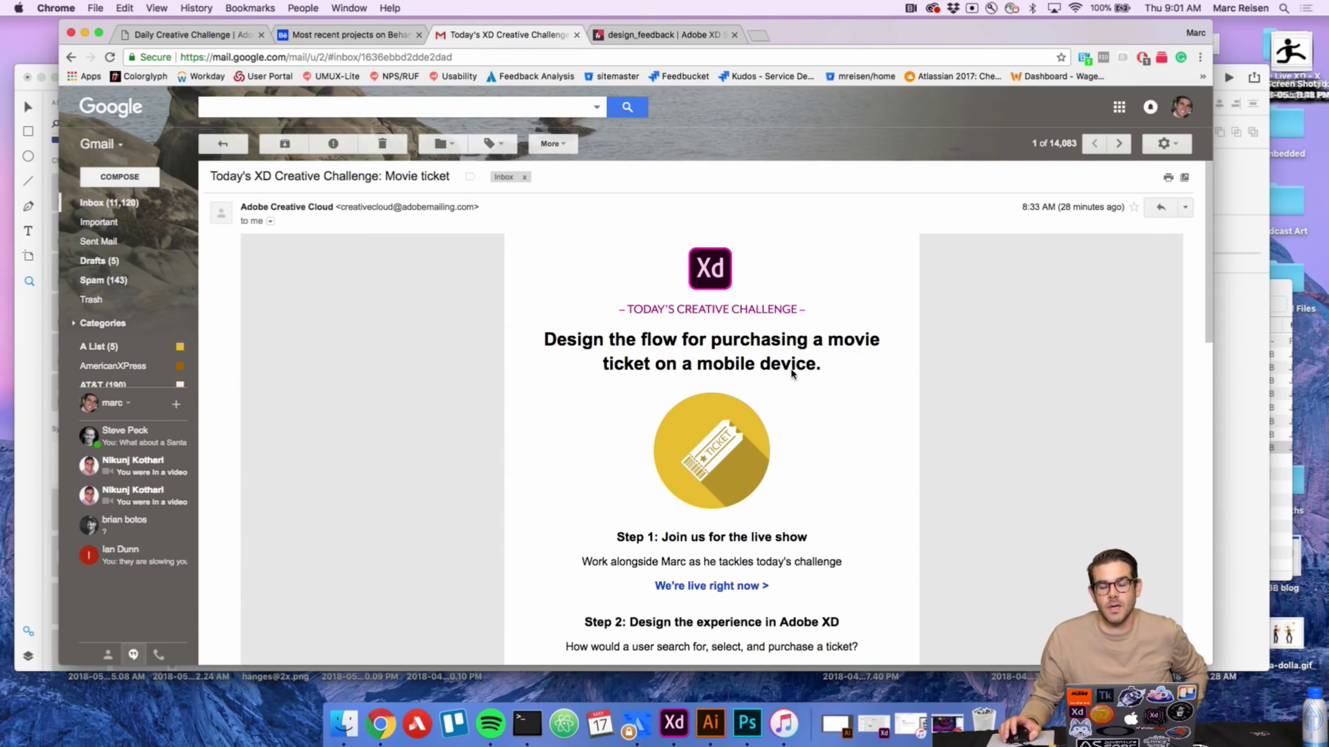
Read the movie ticket challenge email through its design, Behance sharing and live show instructions.
{"action": "scroll", "coordinate": [778, 370], "scroll_direction": "down", "scroll_amount": 1}
{"action": "scroll", "coordinate": [809, 391], "scroll_direction": "down", "scroll_amount": 3}
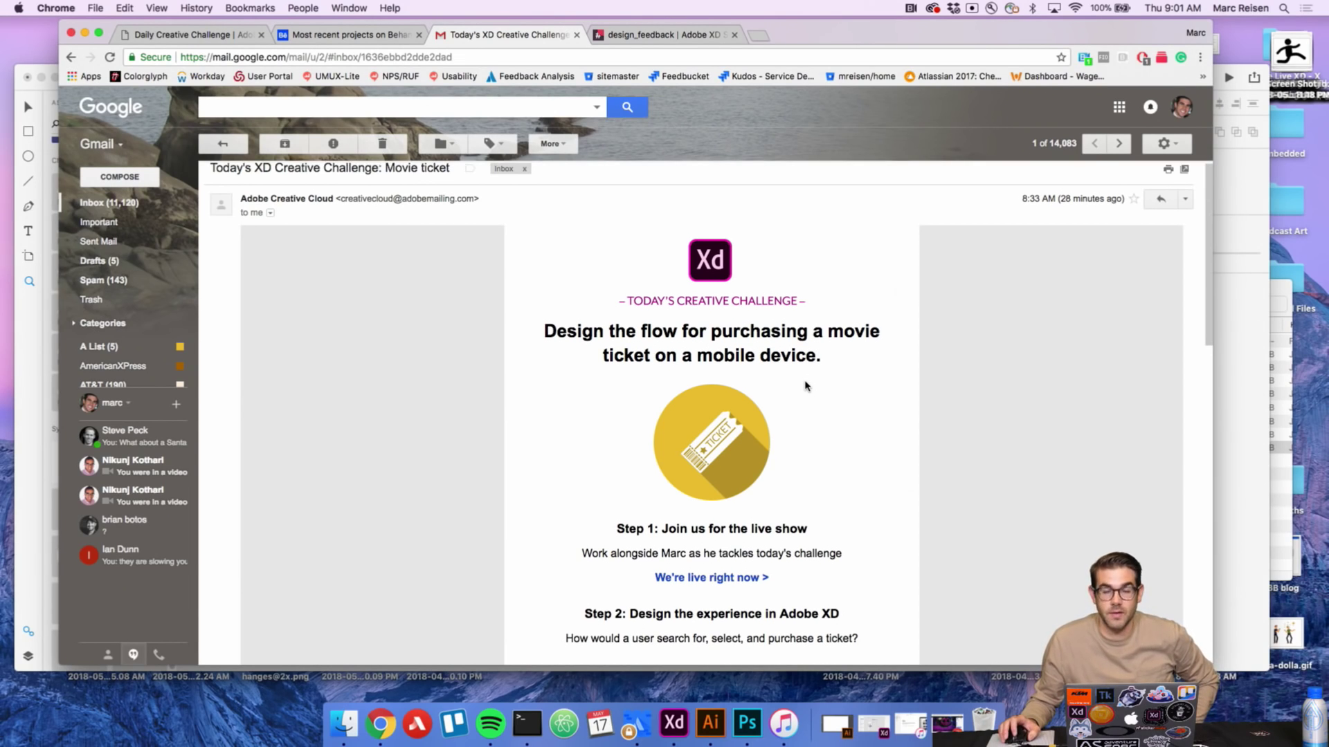
{"action": "scroll", "coordinate": [800, 382], "scroll_direction": "down", "scroll_amount": 10}
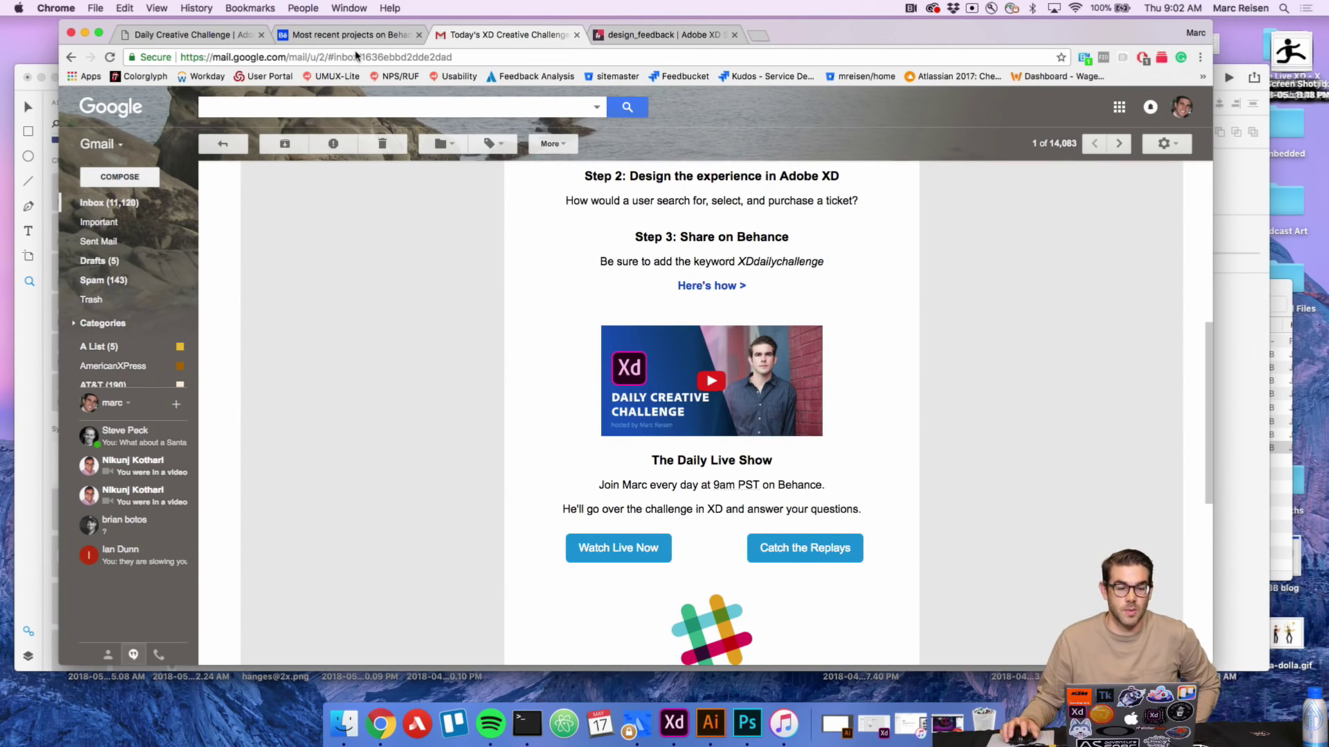
Switch to the Behance search results and browse the newest projects tagged XDDAILYCHALLENGE.
{"action": "left_click", "coordinate": [351, 38]}
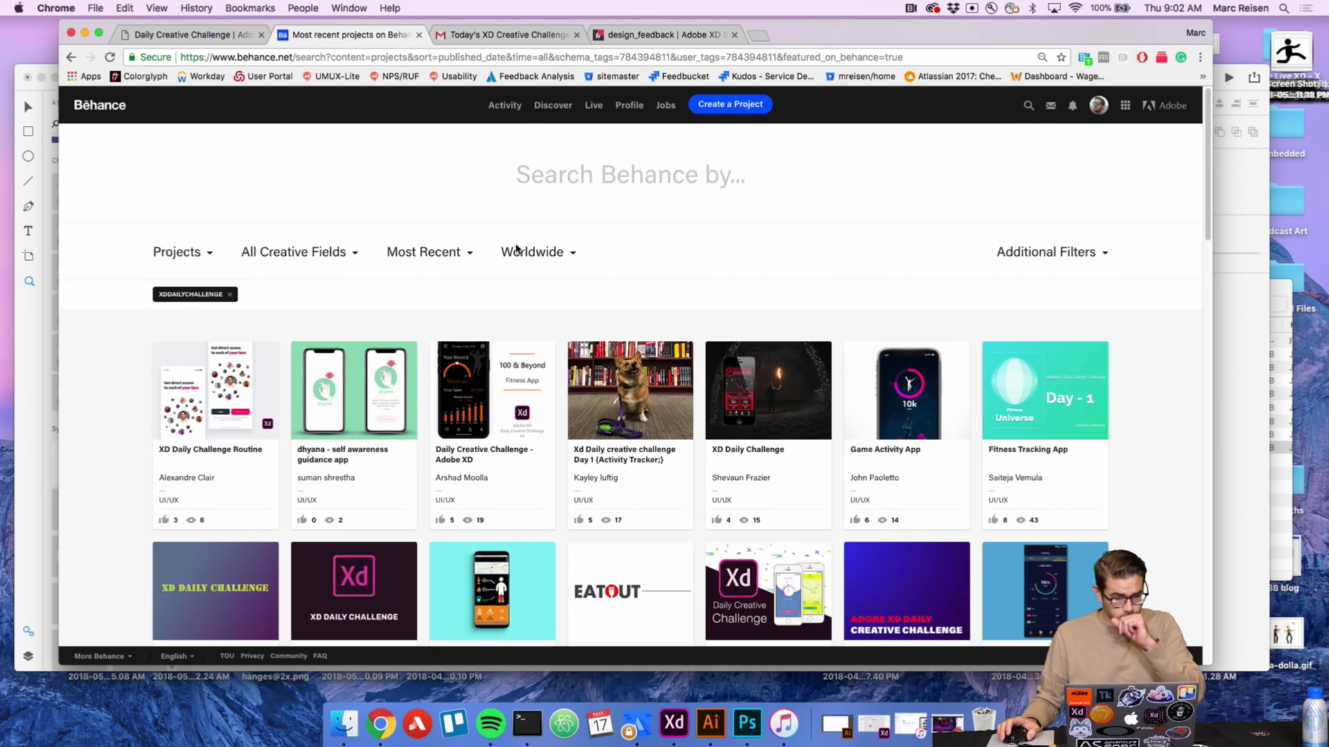
{"action": "scroll", "coordinate": [651, 302], "scroll_direction": "down", "scroll_amount": 1}
{"action": "scroll", "coordinate": [651, 303], "scroll_direction": "down", "scroll_amount": 2}
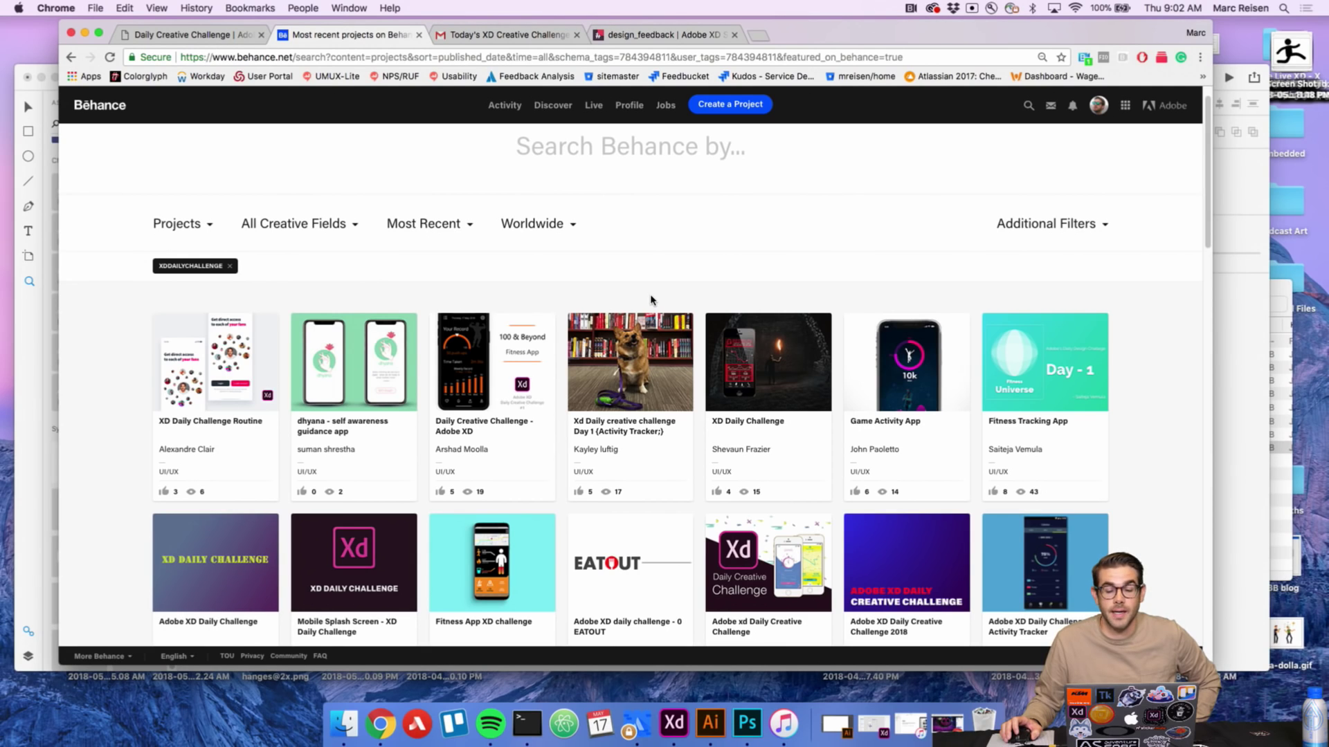
{"action": "scroll", "coordinate": [651, 300], "scroll_direction": "down", "scroll_amount": 5}
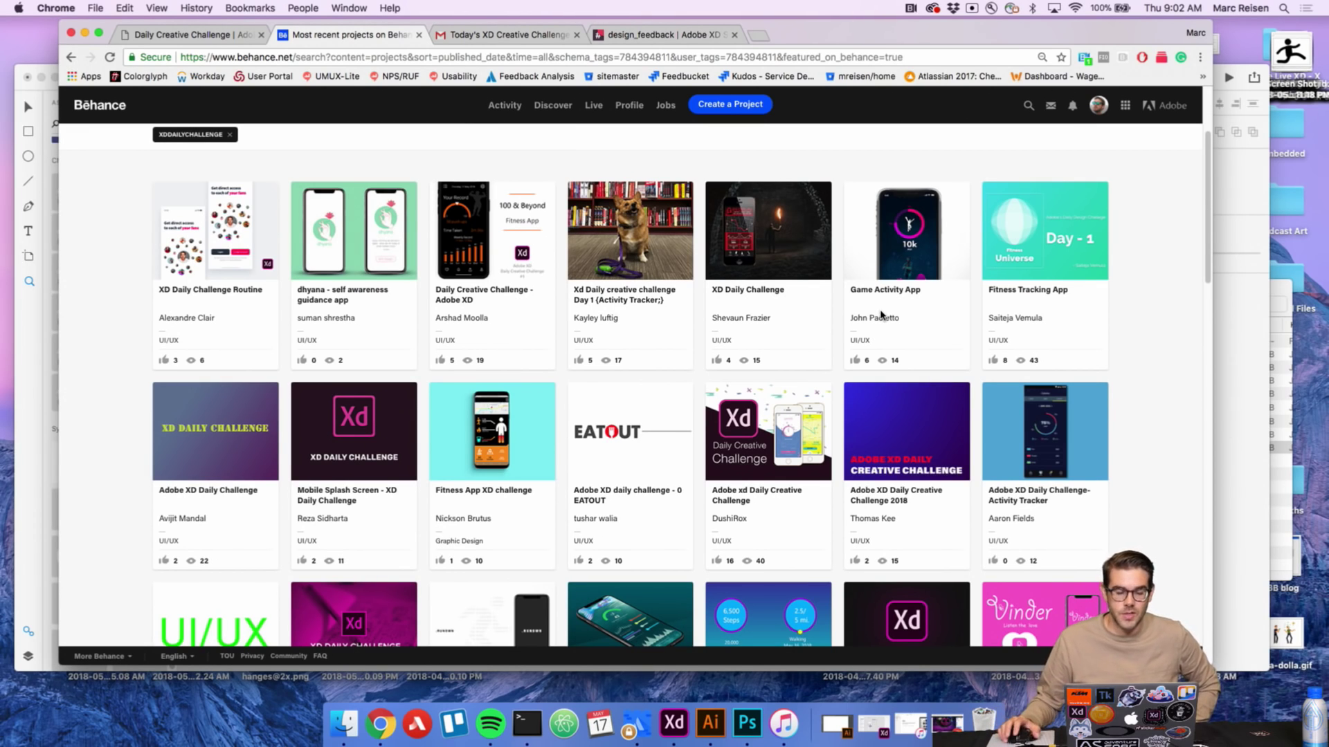
{"action": "scroll", "coordinate": [897, 337], "scroll_direction": "down", "scroll_amount": 2}
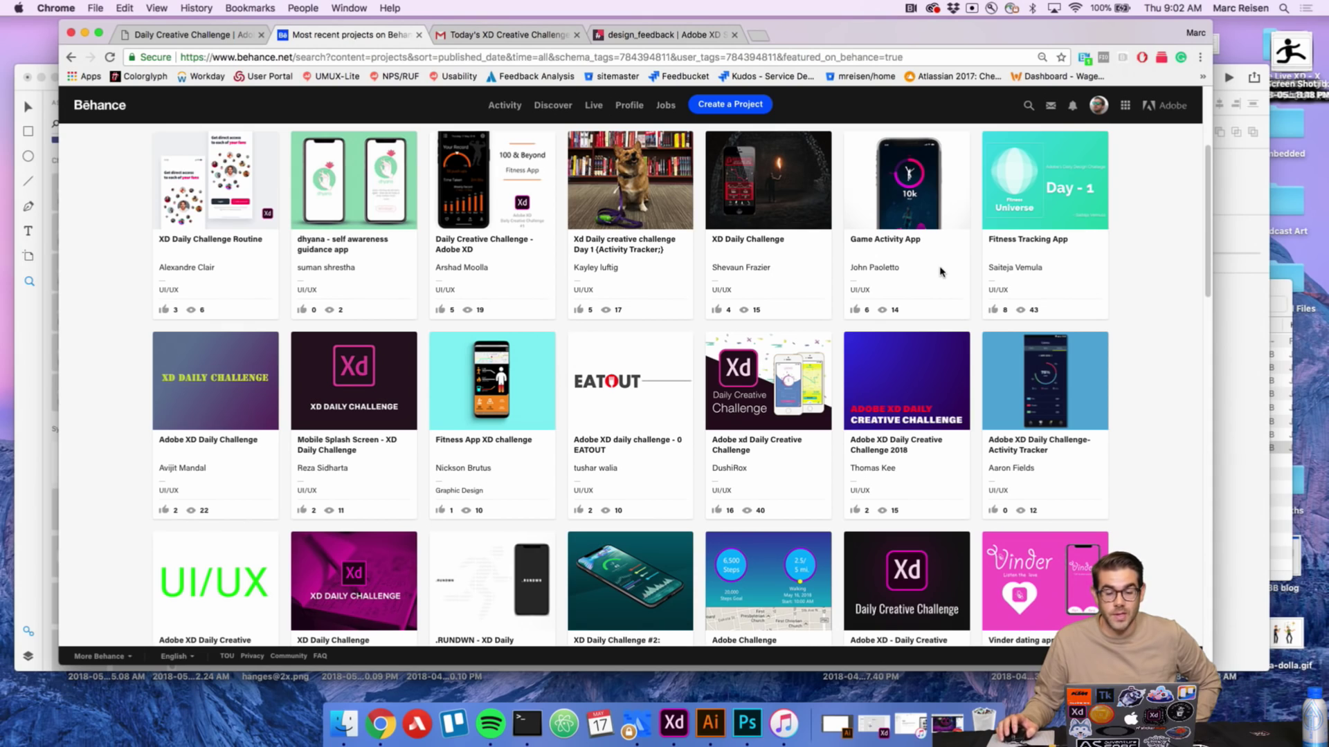
Open the Game Activity App project, examine its activity tracker screens, and close it.
{"action": "left_click", "coordinate": [917, 213]}
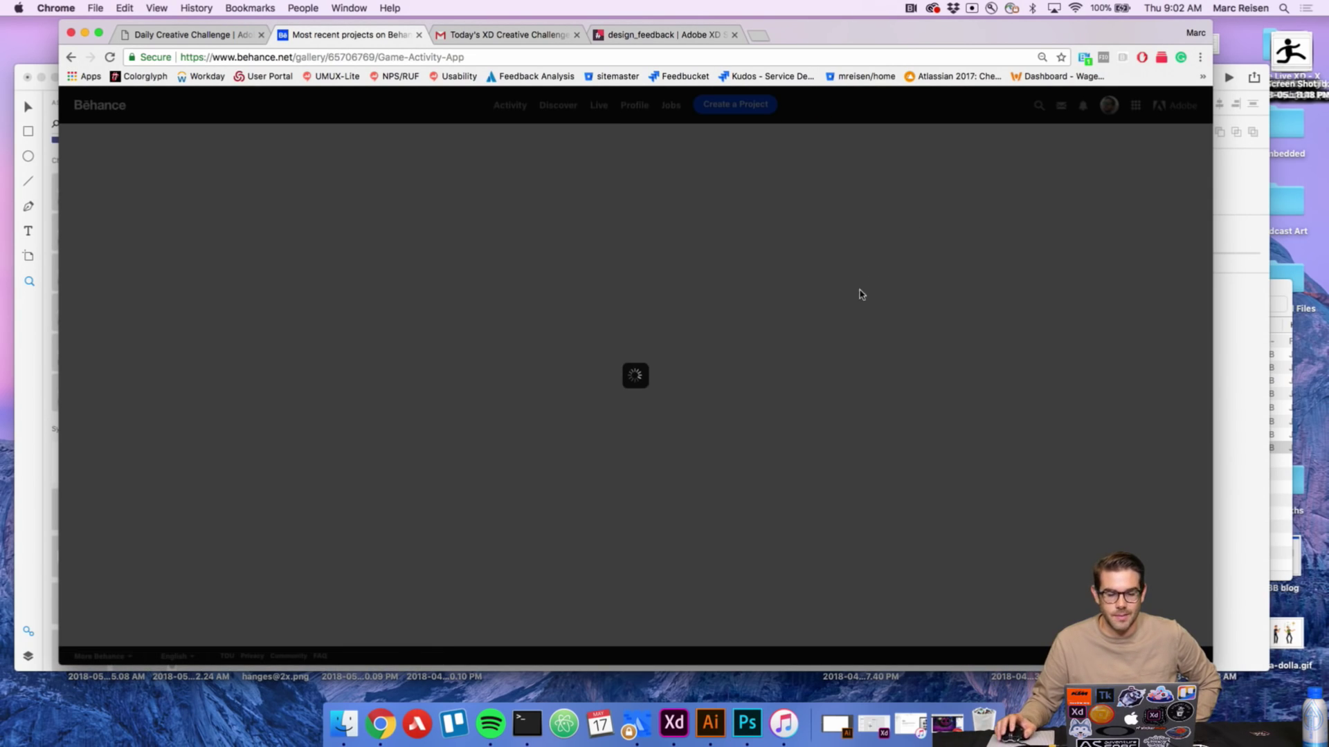
{"action": "scroll", "coordinate": [858, 375], "scroll_direction": "down", "scroll_amount": 2}
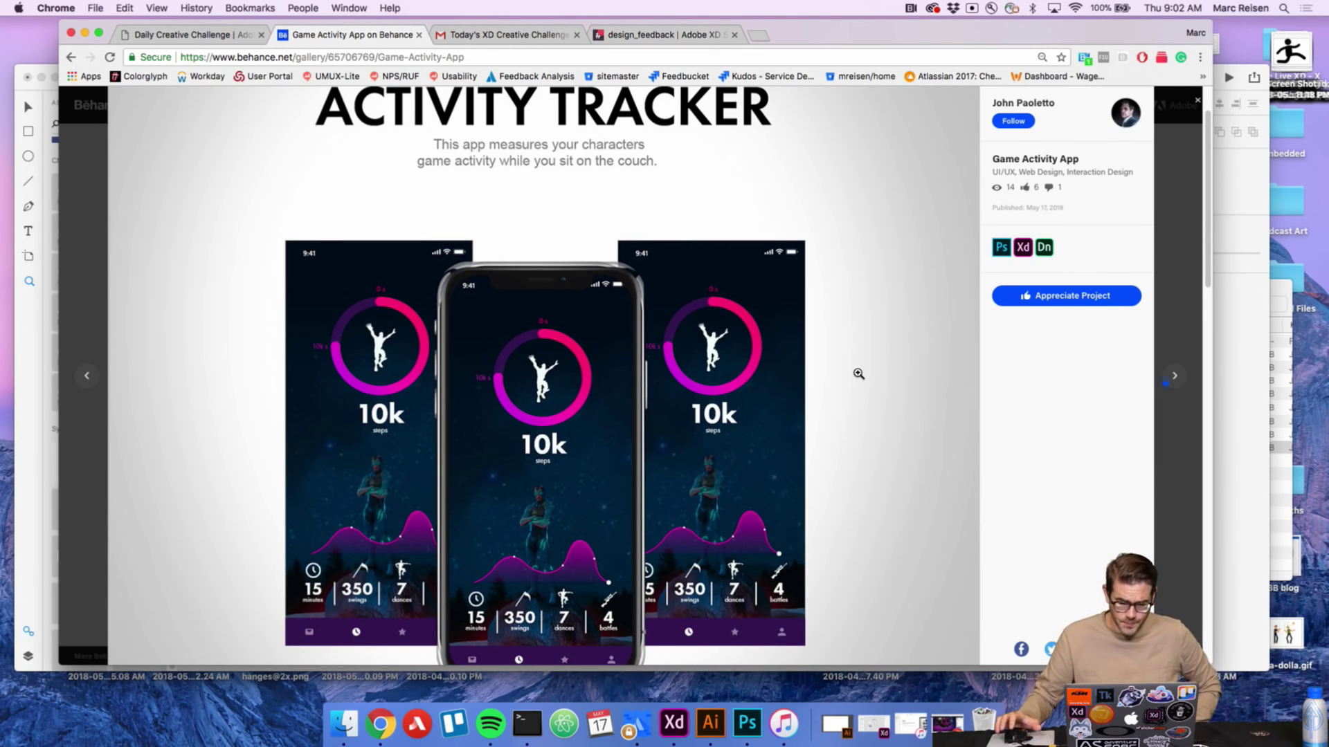
{"action": "scroll", "coordinate": [858, 374], "scroll_direction": "down", "scroll_amount": 2}
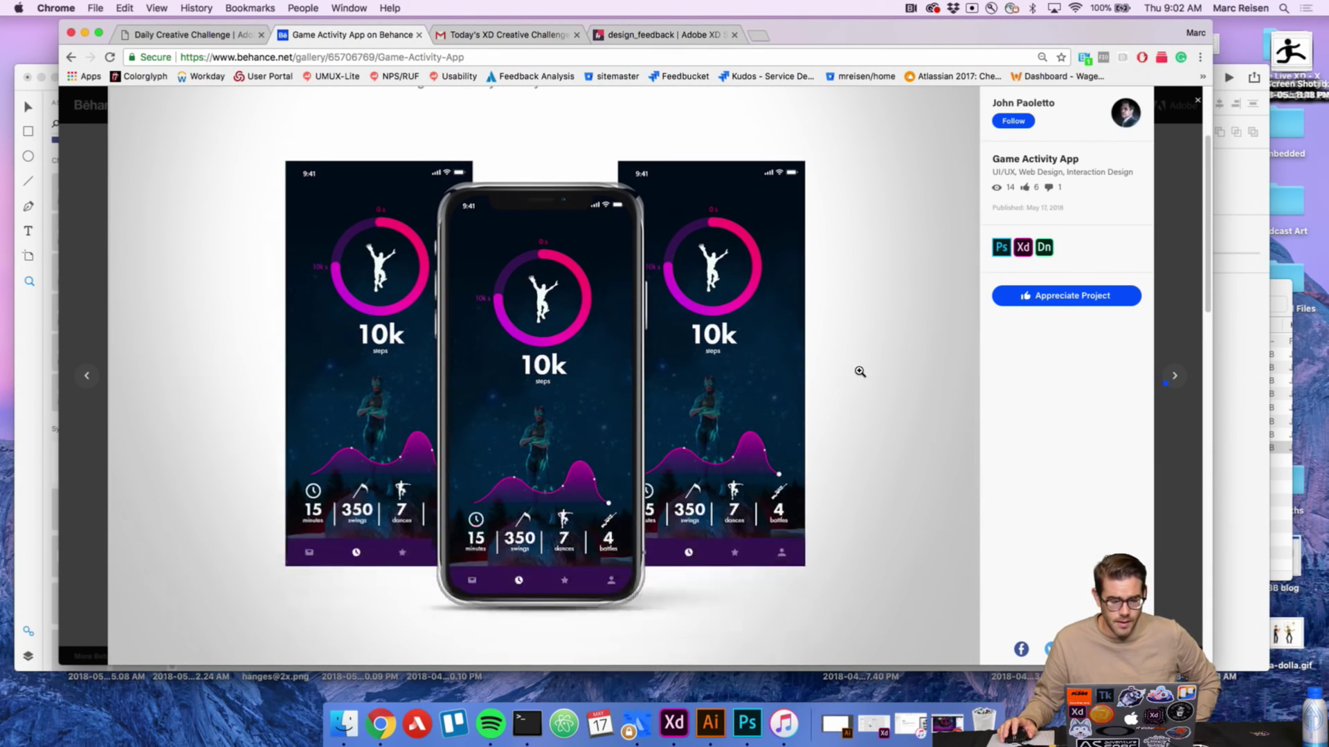
{"action": "scroll", "coordinate": [859, 371], "scroll_direction": "down", "scroll_amount": 1}
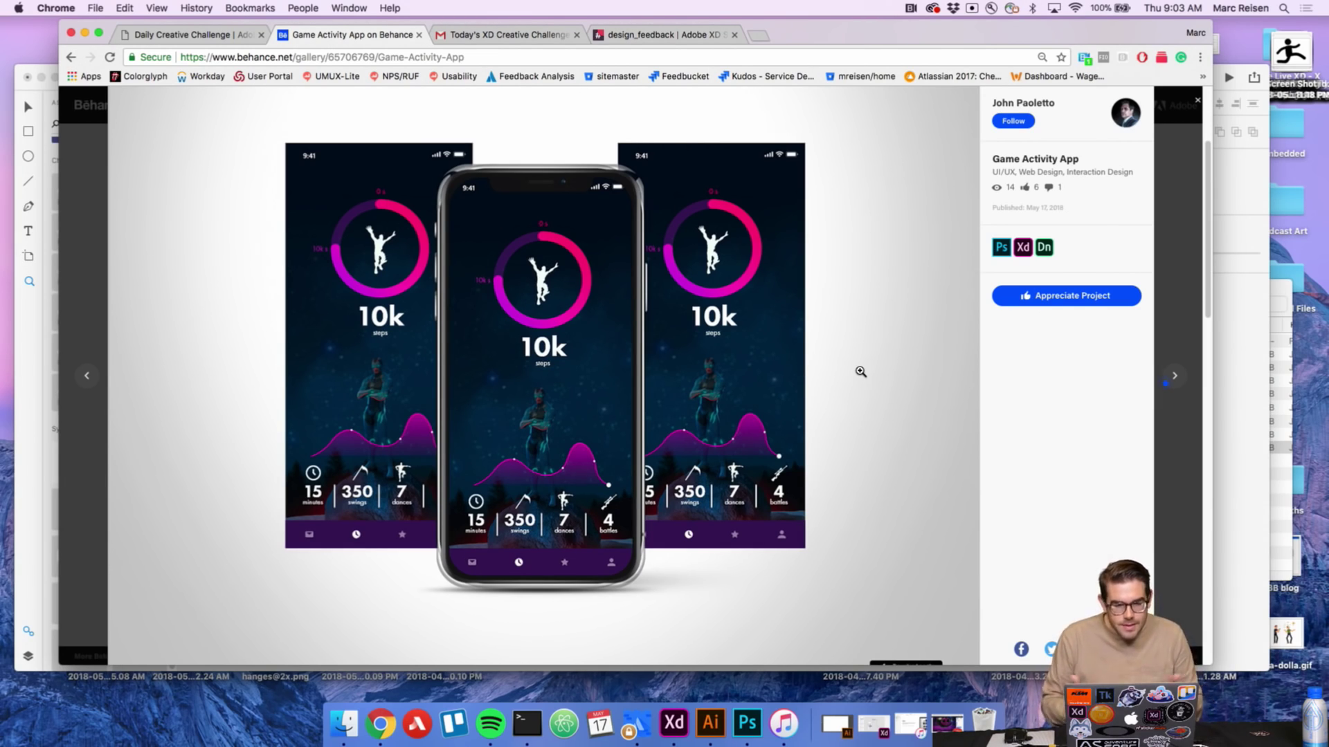
{"action": "scroll", "coordinate": [857, 346], "scroll_direction": "up", "scroll_amount": 5}
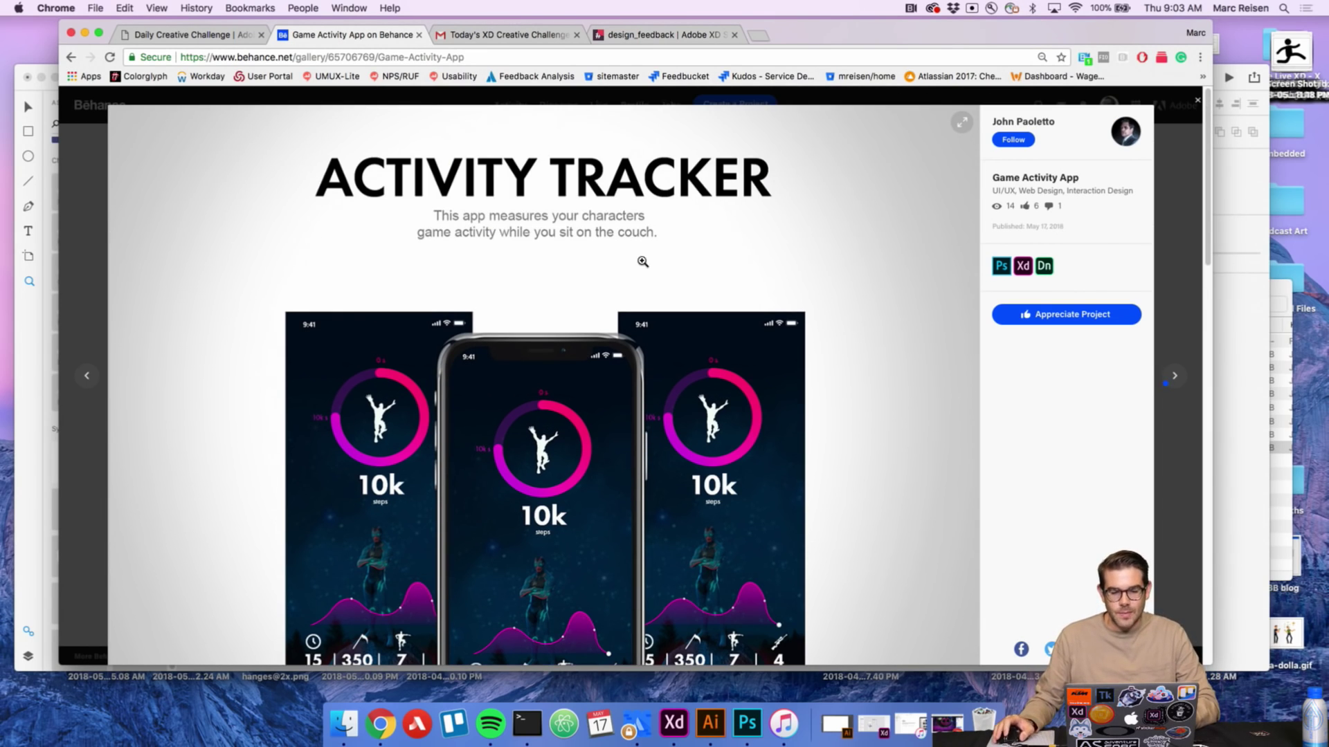
{"action": "key", "text": "Escape"}
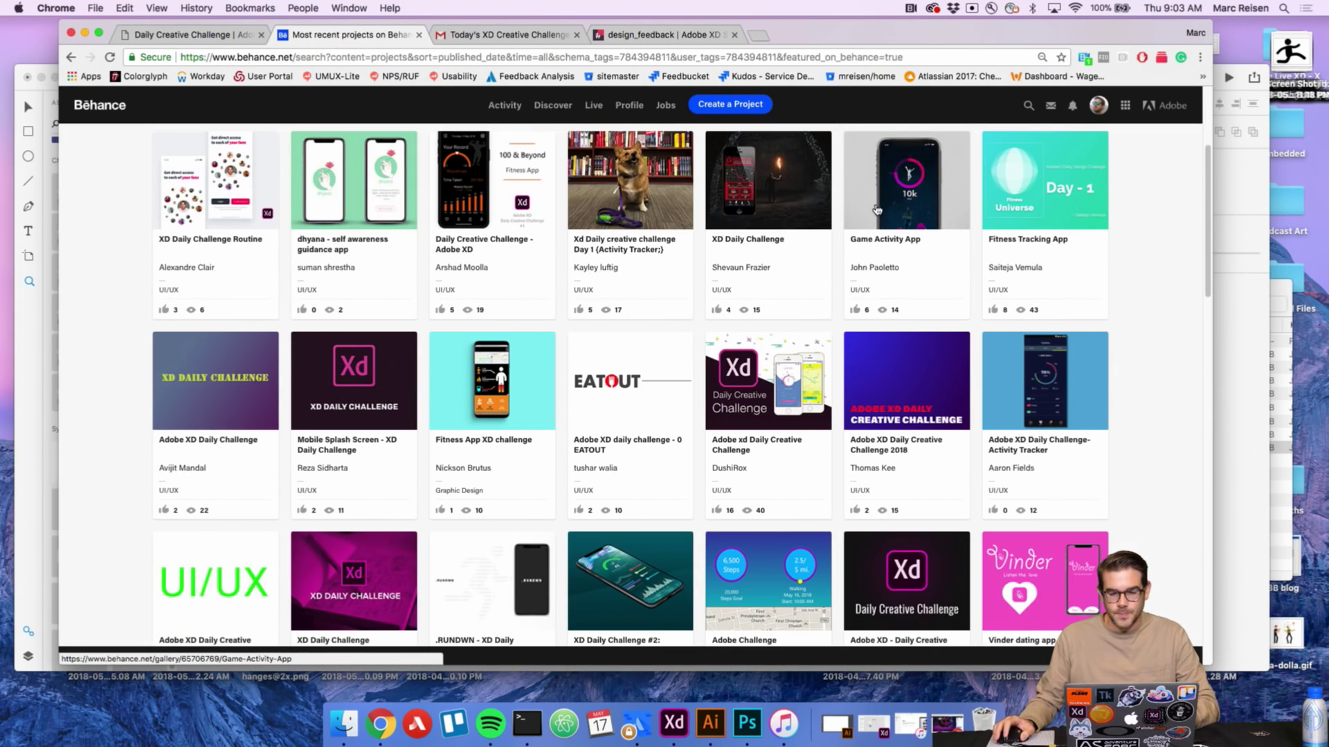
Browse further through the gallery and open the Mobile Dashboard Activity Tracker project to examine its dashboard and sign-in screens.
{"action": "scroll", "coordinate": [880, 218], "scroll_direction": "down", "scroll_amount": 2}
{"action": "scroll", "coordinate": [882, 222], "scroll_direction": "down", "scroll_amount": 1}
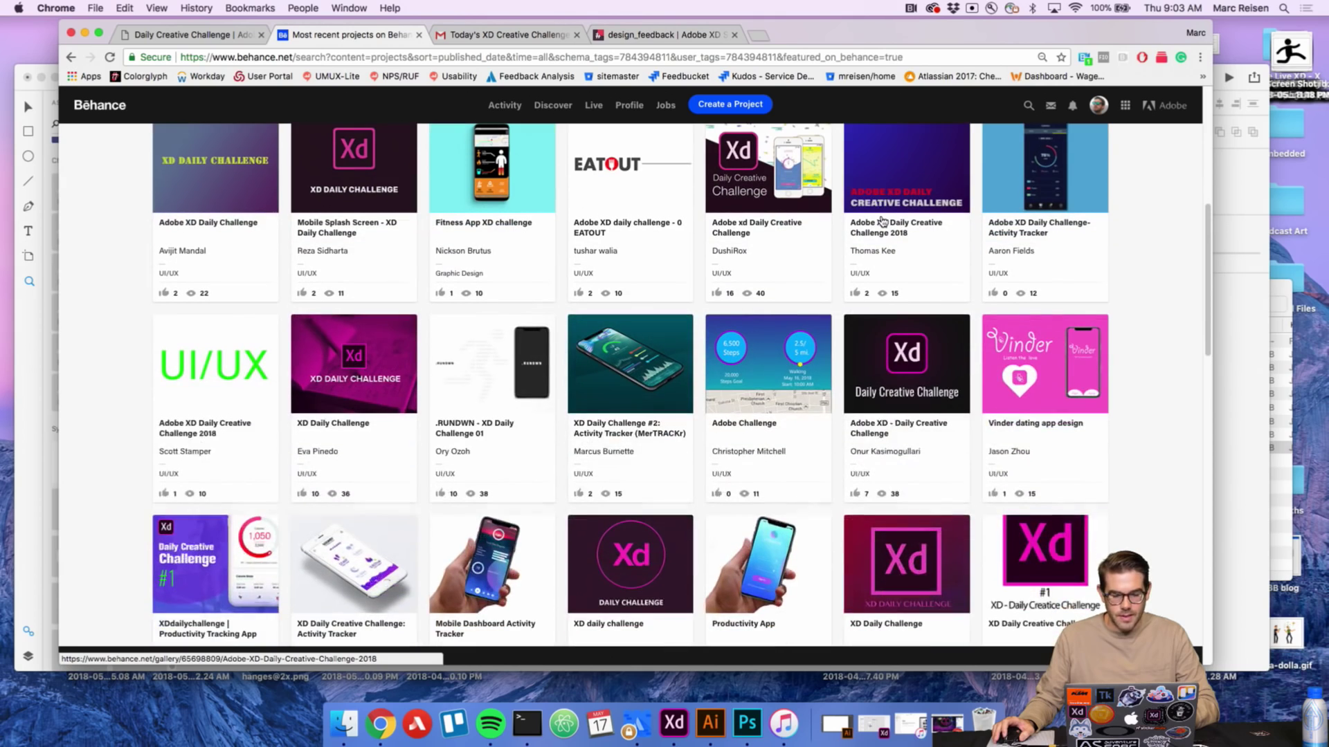
{"action": "scroll", "coordinate": [881, 220], "scroll_direction": "down", "scroll_amount": 2}
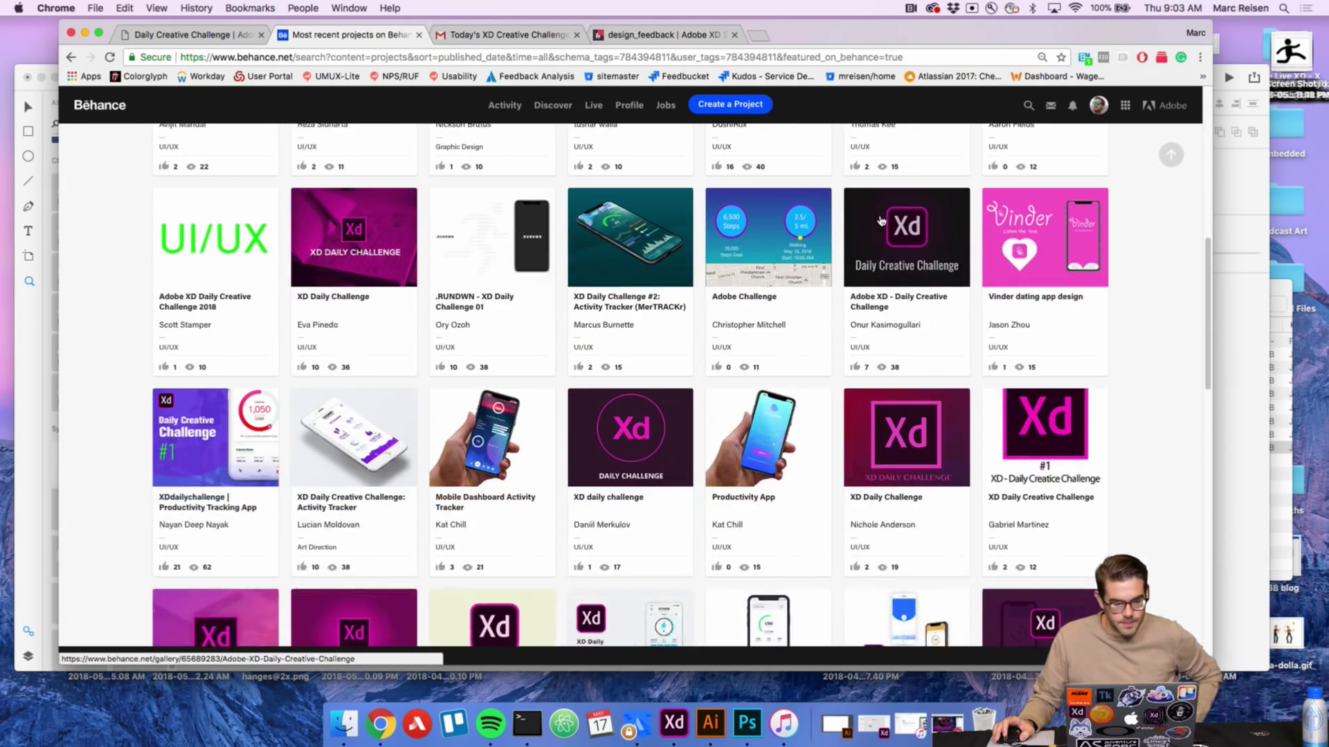
{"action": "left_click", "coordinate": [546, 415]}
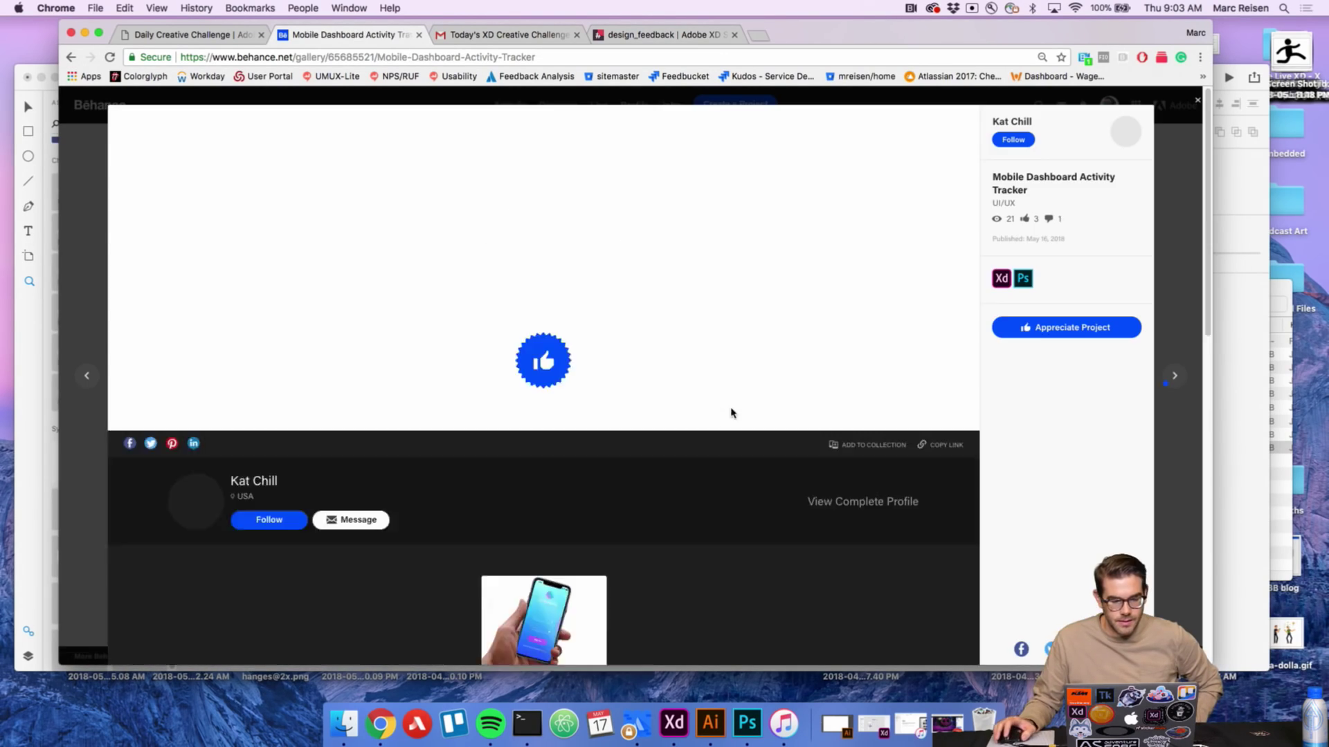
{"action": "scroll", "coordinate": [725, 407], "scroll_direction": "down", "scroll_amount": 1}
{"action": "scroll", "coordinate": [725, 407], "scroll_direction": "down", "scroll_amount": 1}
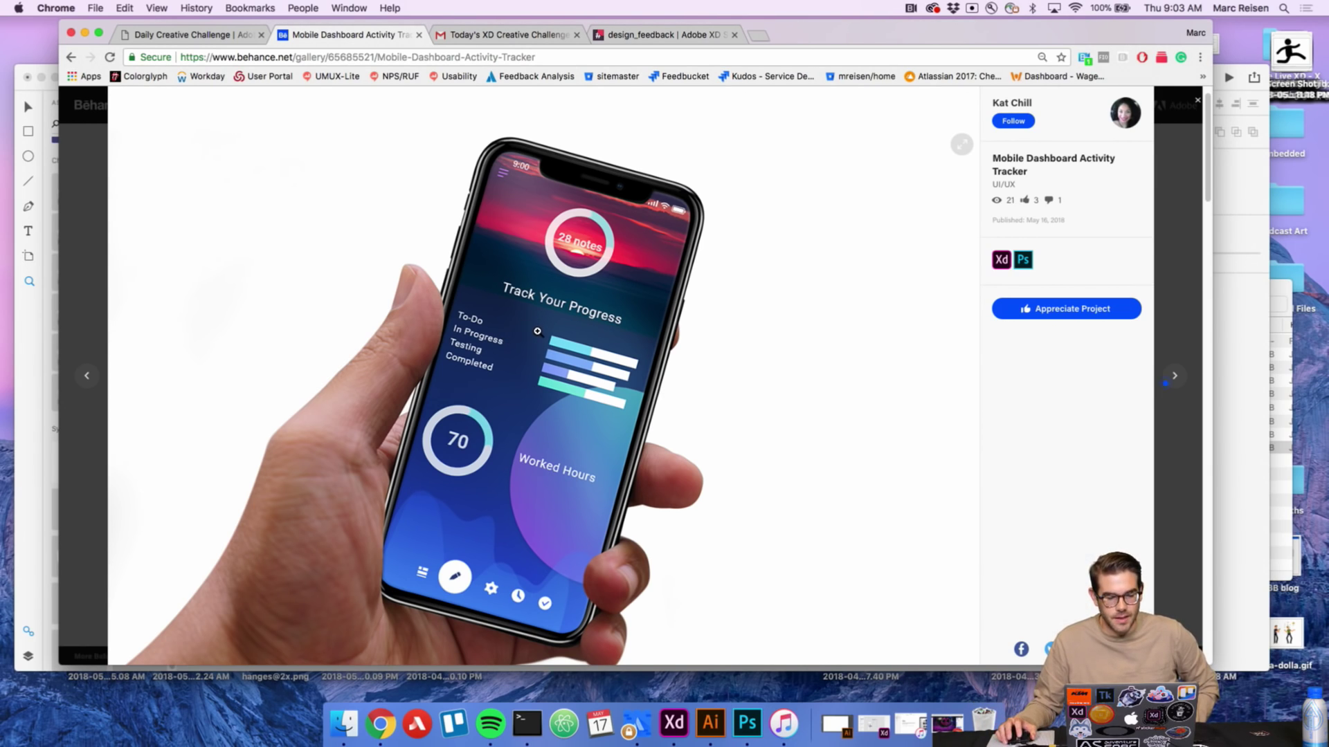
{"action": "scroll", "coordinate": [538, 330], "scroll_direction": "down", "scroll_amount": 2}
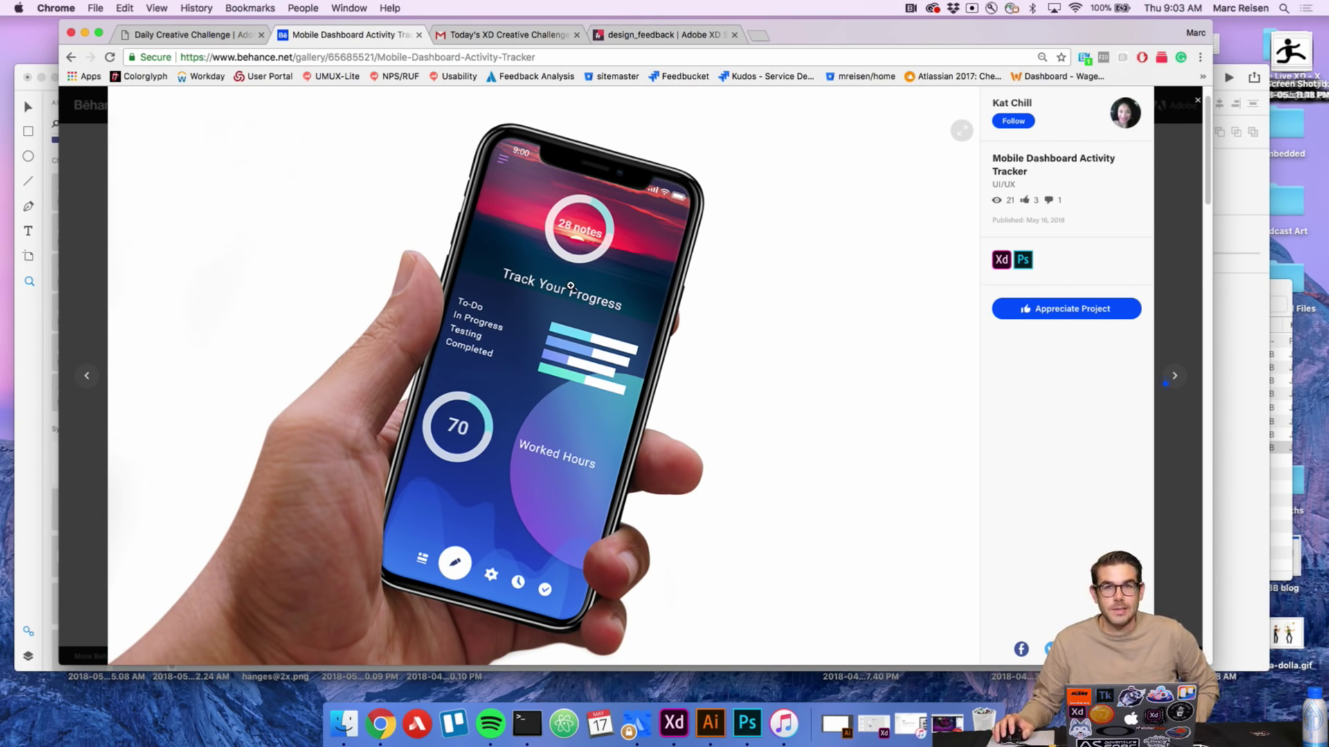
{"action": "scroll", "coordinate": [565, 284], "scroll_direction": "down", "scroll_amount": 5}
{"action": "scroll", "coordinate": [565, 284], "scroll_direction": "down", "scroll_amount": 5}
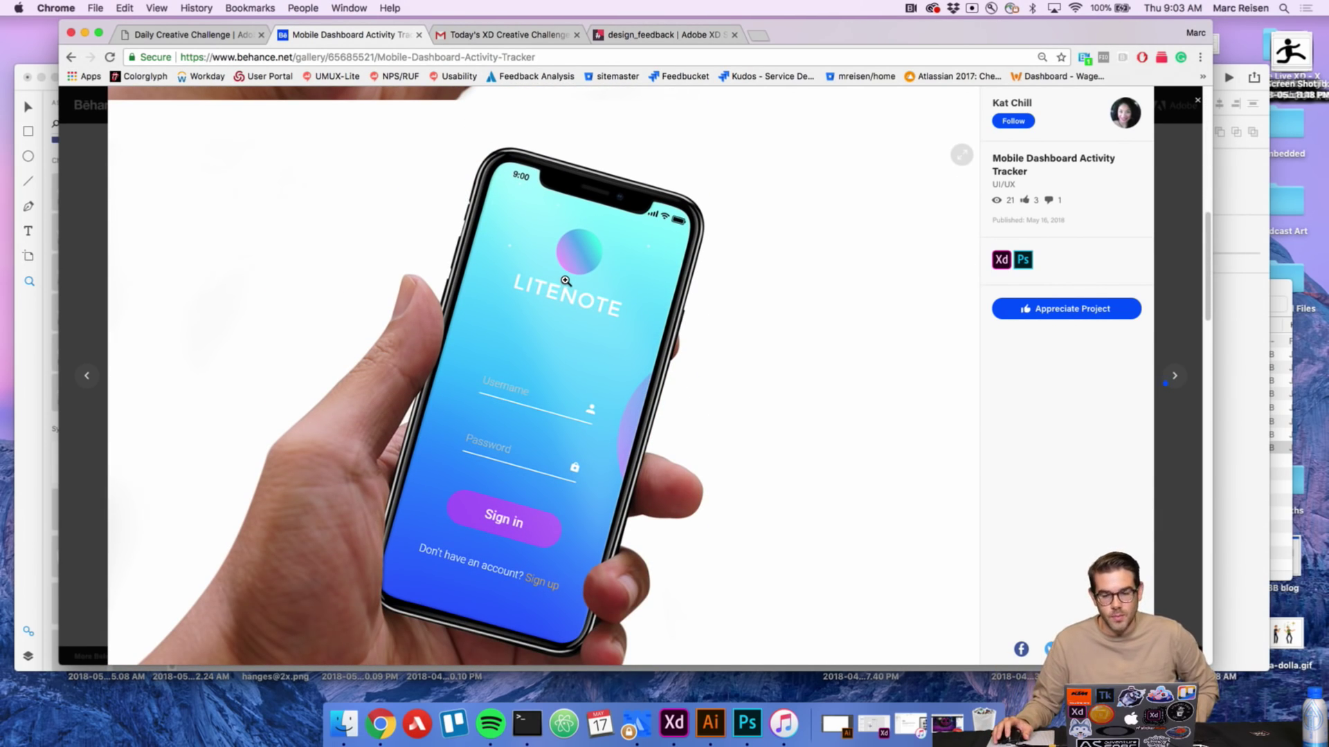
{"action": "scroll", "coordinate": [569, 277], "scroll_direction": "down", "scroll_amount": 1}
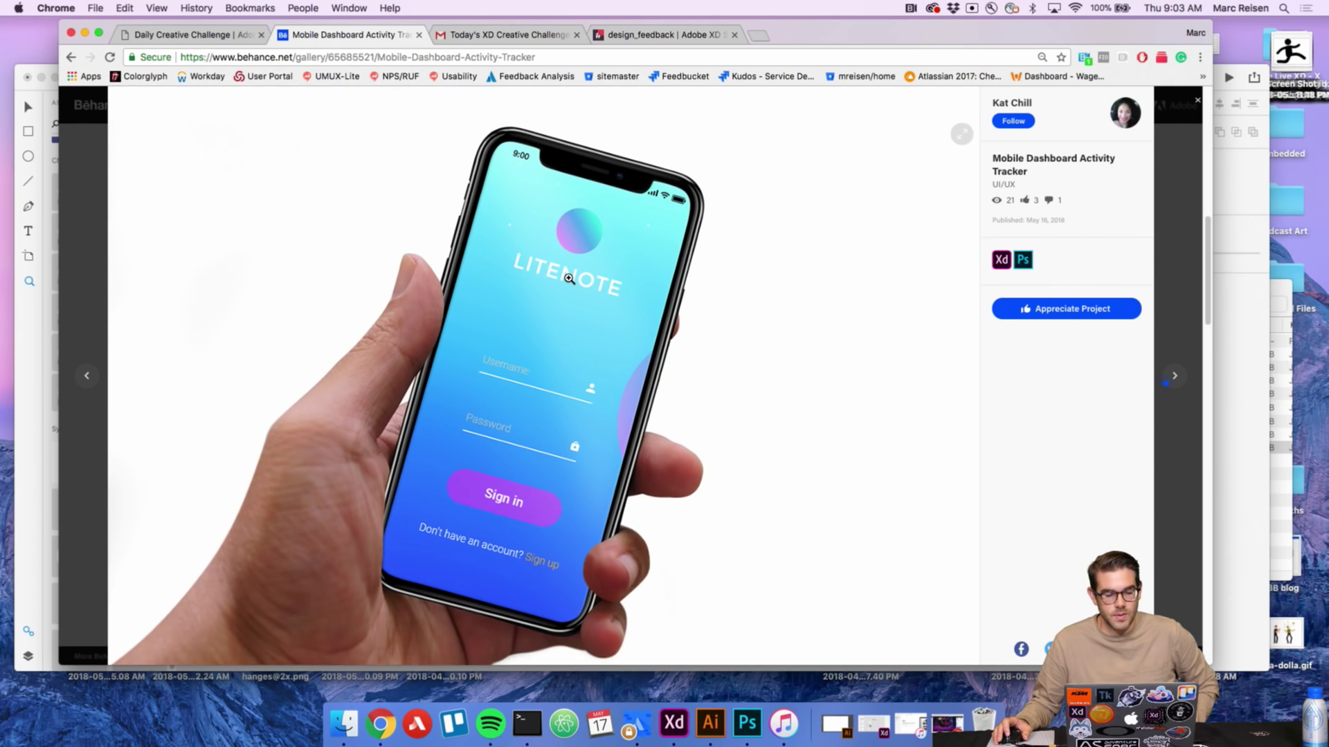
{"action": "scroll", "coordinate": [569, 277], "scroll_direction": "down", "scroll_amount": 2}
{"action": "scroll", "coordinate": [569, 278], "scroll_direction": "down", "scroll_amount": 7}
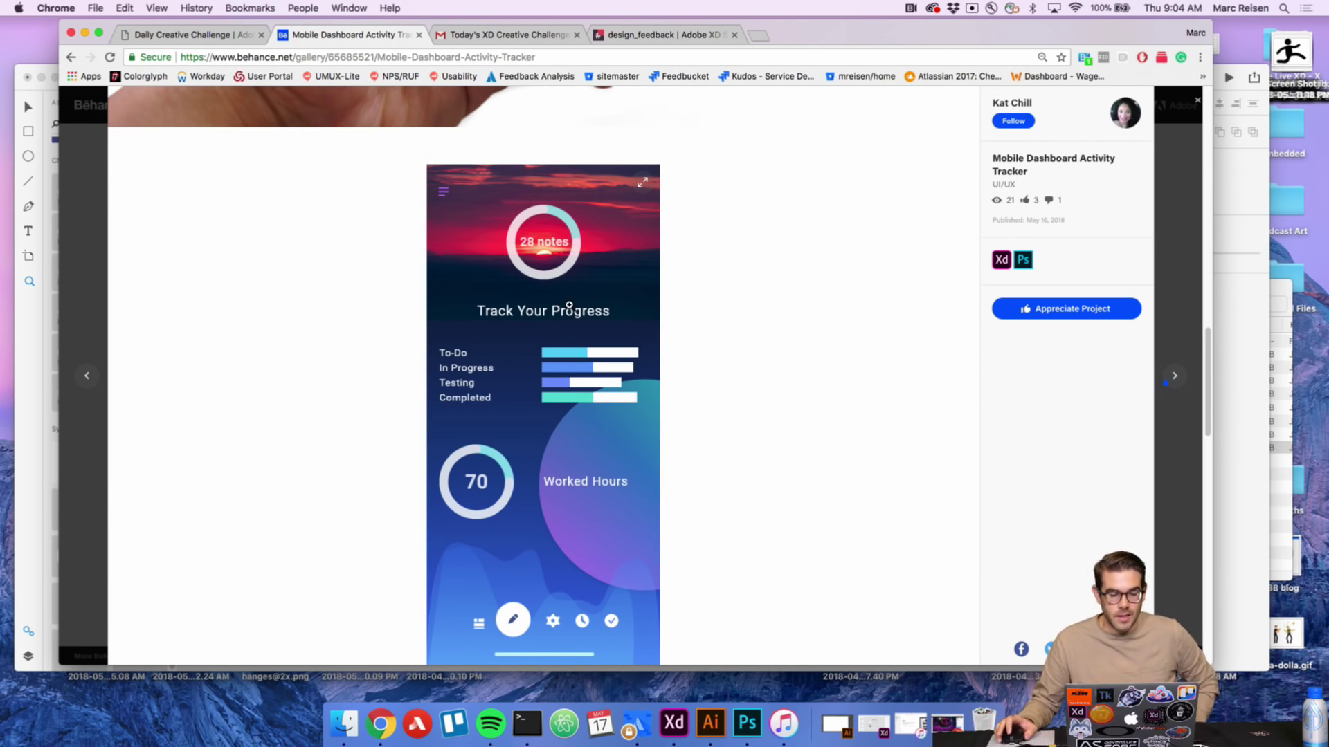
Review the Daily Creative Challenge sign-up page, and read the posts in the Adobe XD Slack channel design_feedback.
{"action": "scroll", "coordinate": [552, 455], "scroll_direction": "down", "scroll_amount": 1}
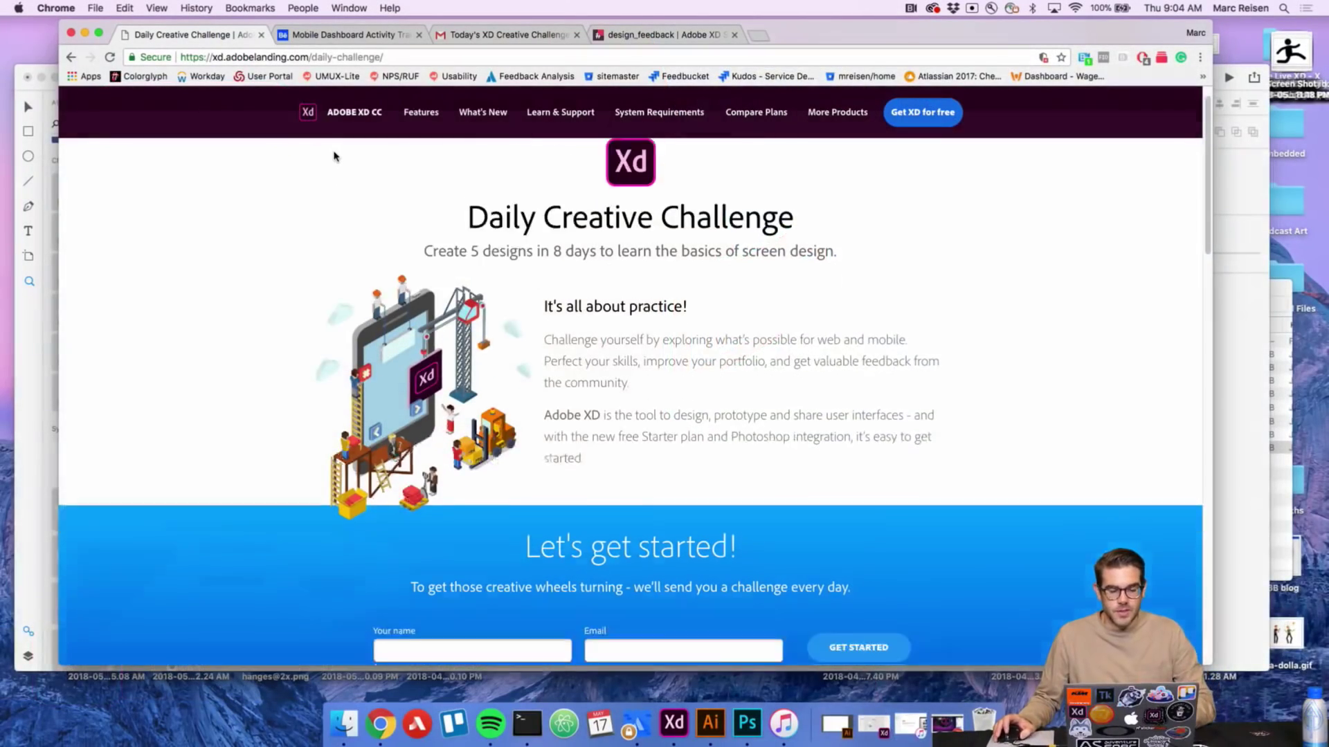
{"action": "scroll", "coordinate": [335, 156], "scroll_direction": "down", "scroll_amount": 3}
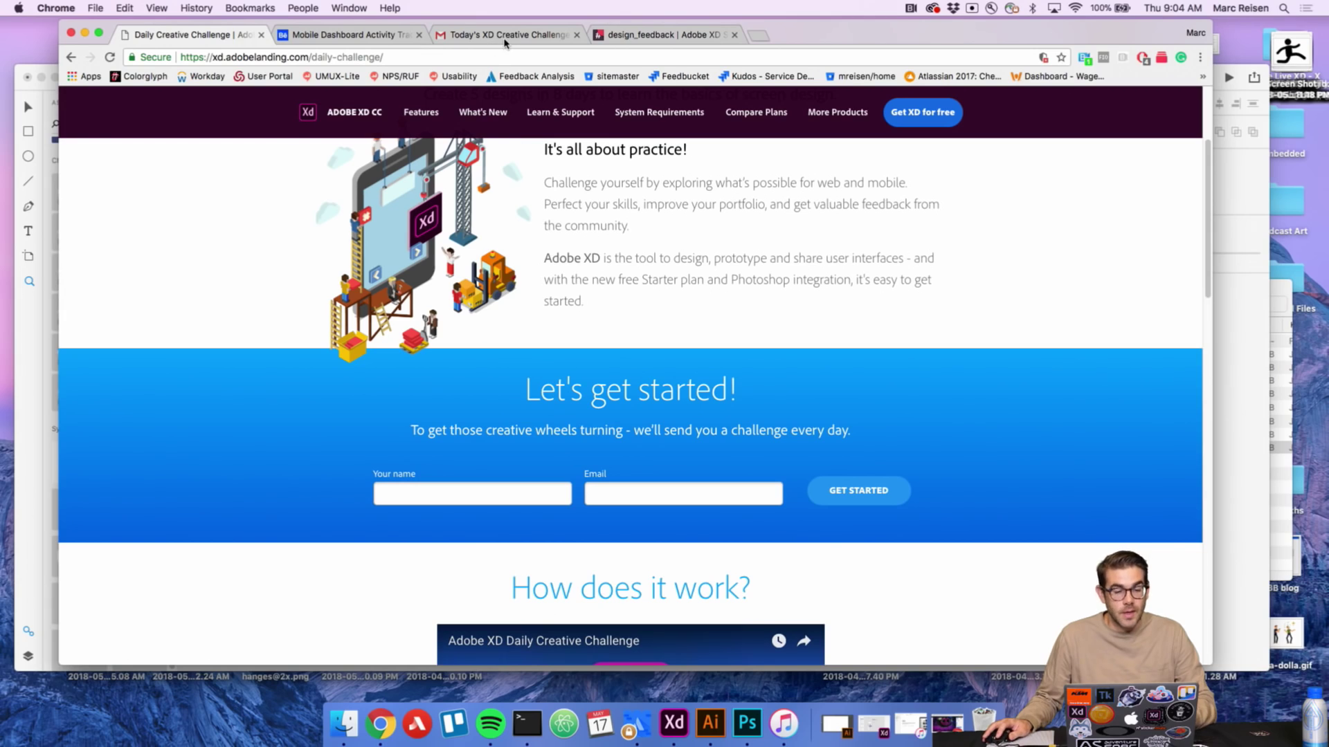
{"action": "left_click", "coordinate": [630, 35]}
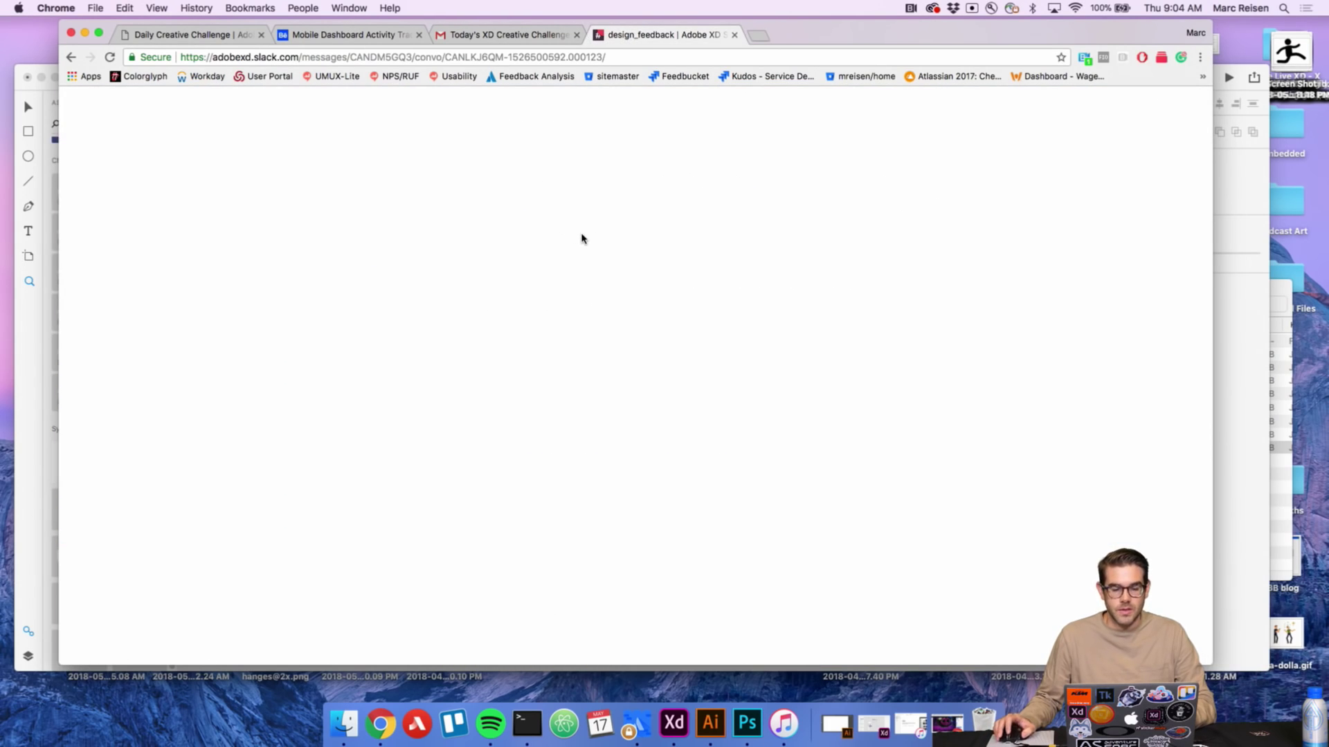
{"action": "scroll", "coordinate": [601, 266], "scroll_direction": "down", "scroll_amount": 5}
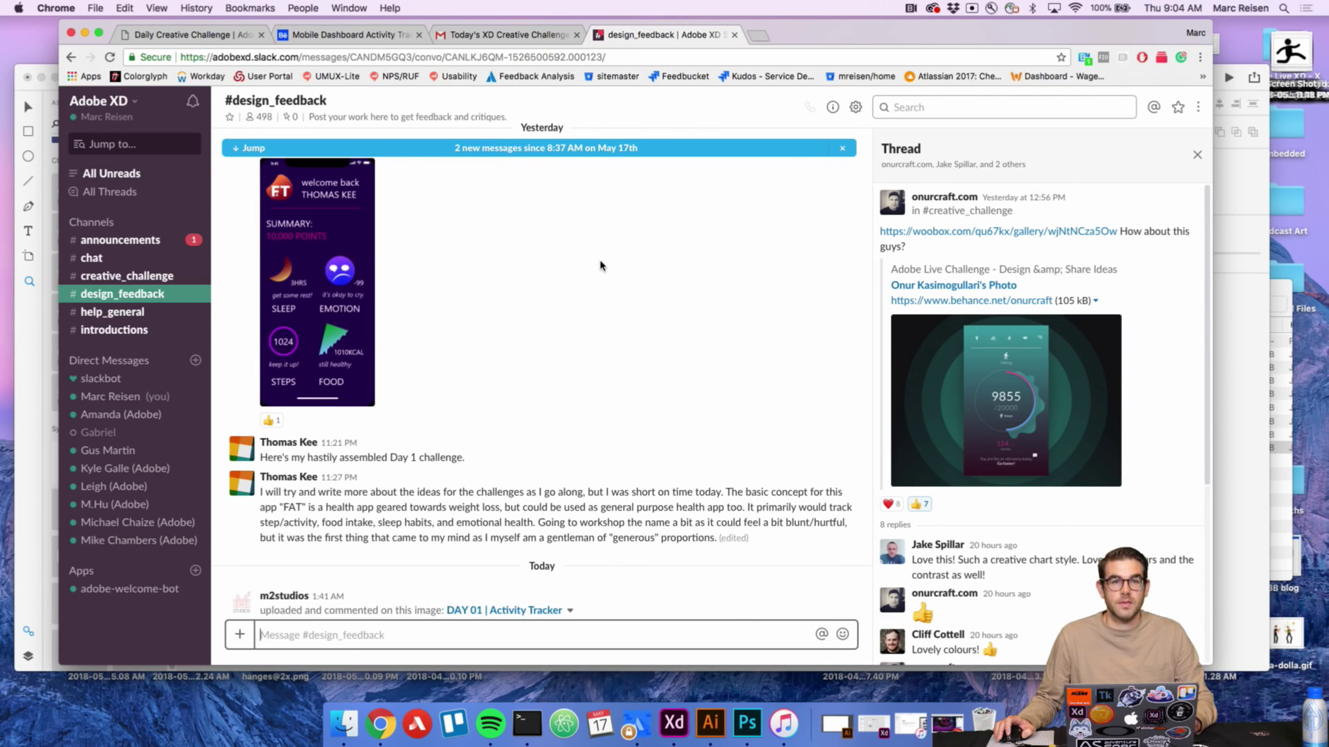
{"action": "scroll", "coordinate": [601, 265], "scroll_direction": "down", "scroll_amount": 5}
{"action": "scroll", "coordinate": [600, 265], "scroll_direction": "down", "scroll_amount": 4}
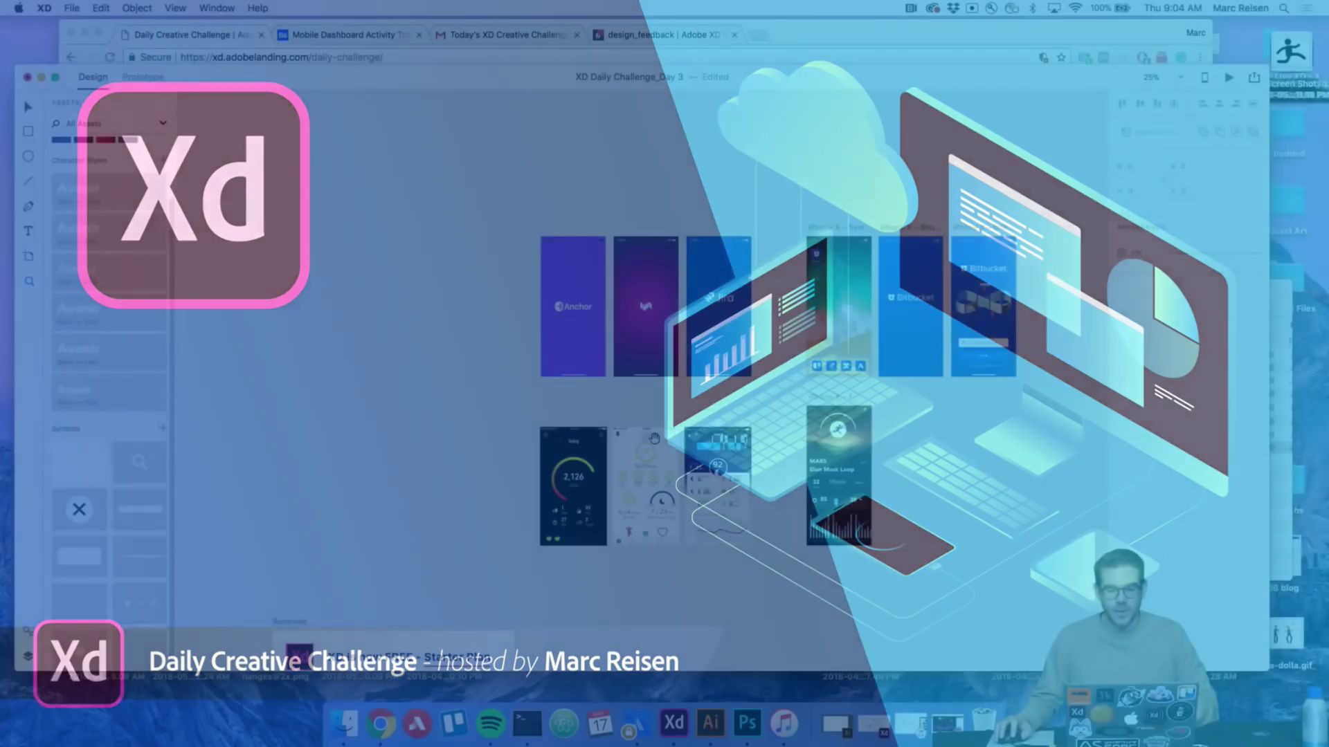
In Adobe XD, examine the Anchor, Lyft and Jira splash references beside the Bitbucket home, splash and login artboards.
{"action": "scroll", "coordinate": [720, 387], "scroll_direction": "up", "scroll_amount": 2}
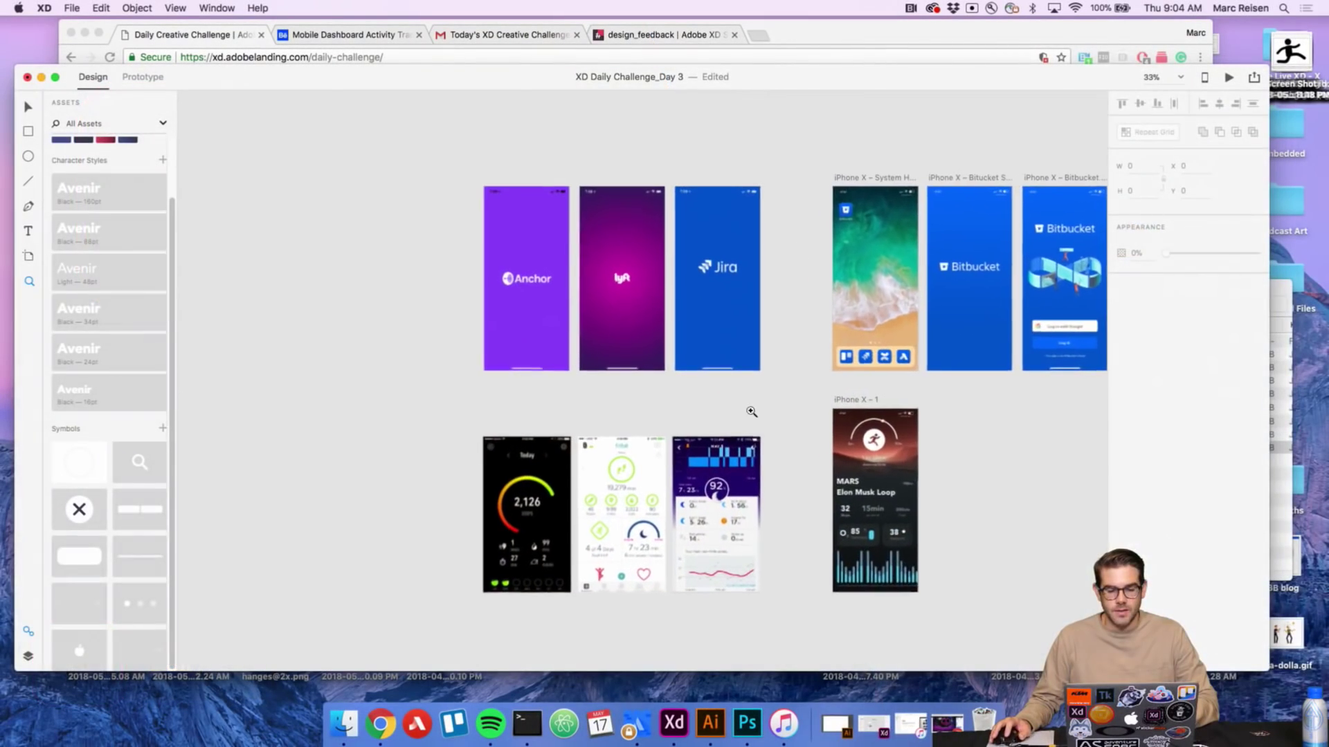
{"action": "left_click_drag", "start_coordinate": [738, 408], "coordinate": [611, 397]}
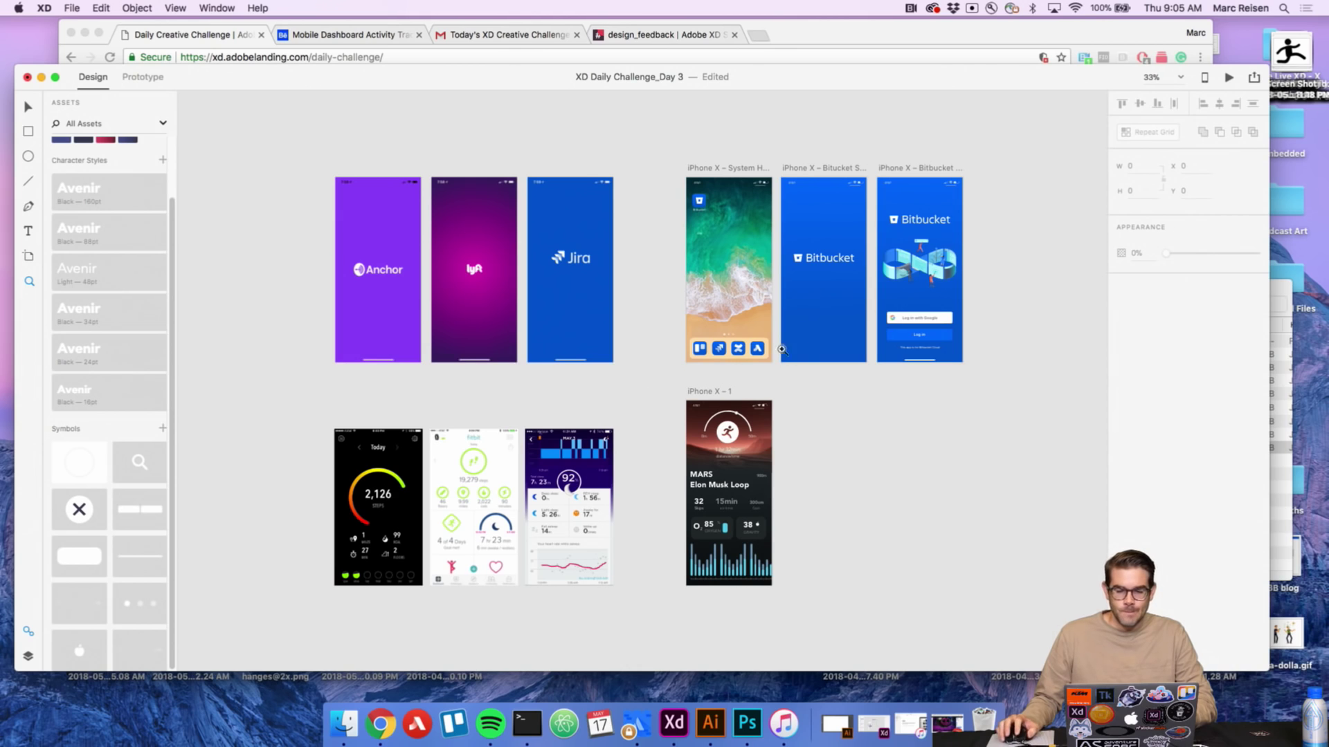
{"action": "scroll", "coordinate": [762, 356], "scroll_direction": "down", "scroll_amount": 2}
{"action": "left_click", "coordinate": [764, 322]}
{"action": "scroll", "coordinate": [763, 322], "scroll_direction": "up", "scroll_amount": 1}
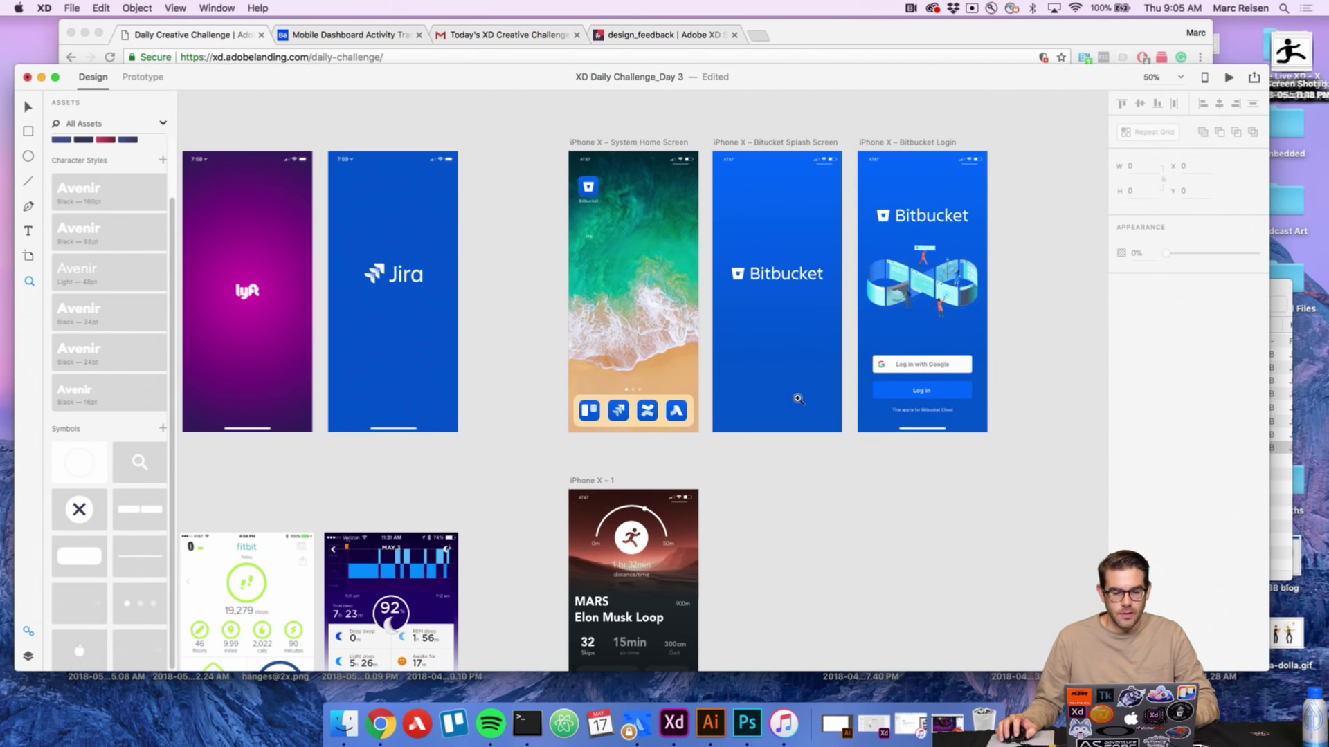
Examine the fitness app reference screens beside the MARS Elon Musk Loop activity tracker artboard.
{"action": "scroll", "coordinate": [799, 399], "scroll_direction": "down", "scroll_amount": 5}
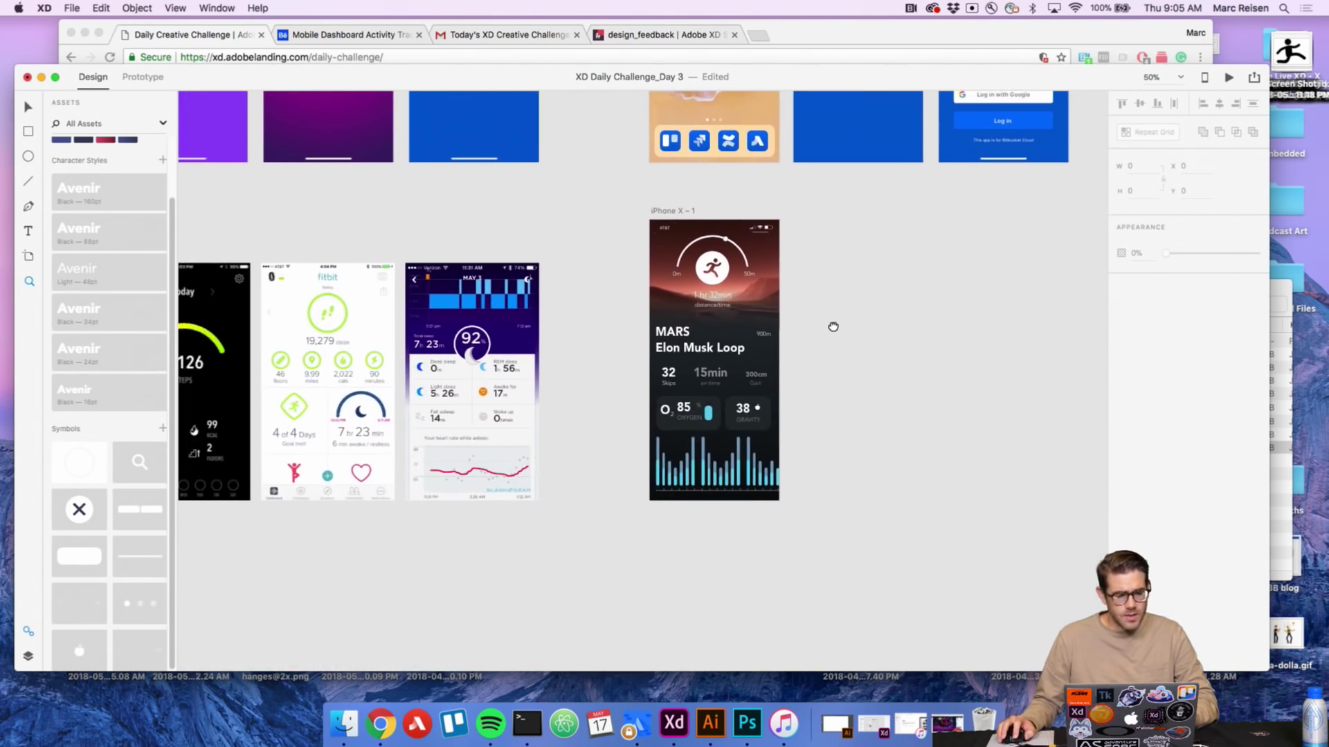
{"action": "scroll", "coordinate": [833, 327], "scroll_direction": "left", "scroll_amount": 3}
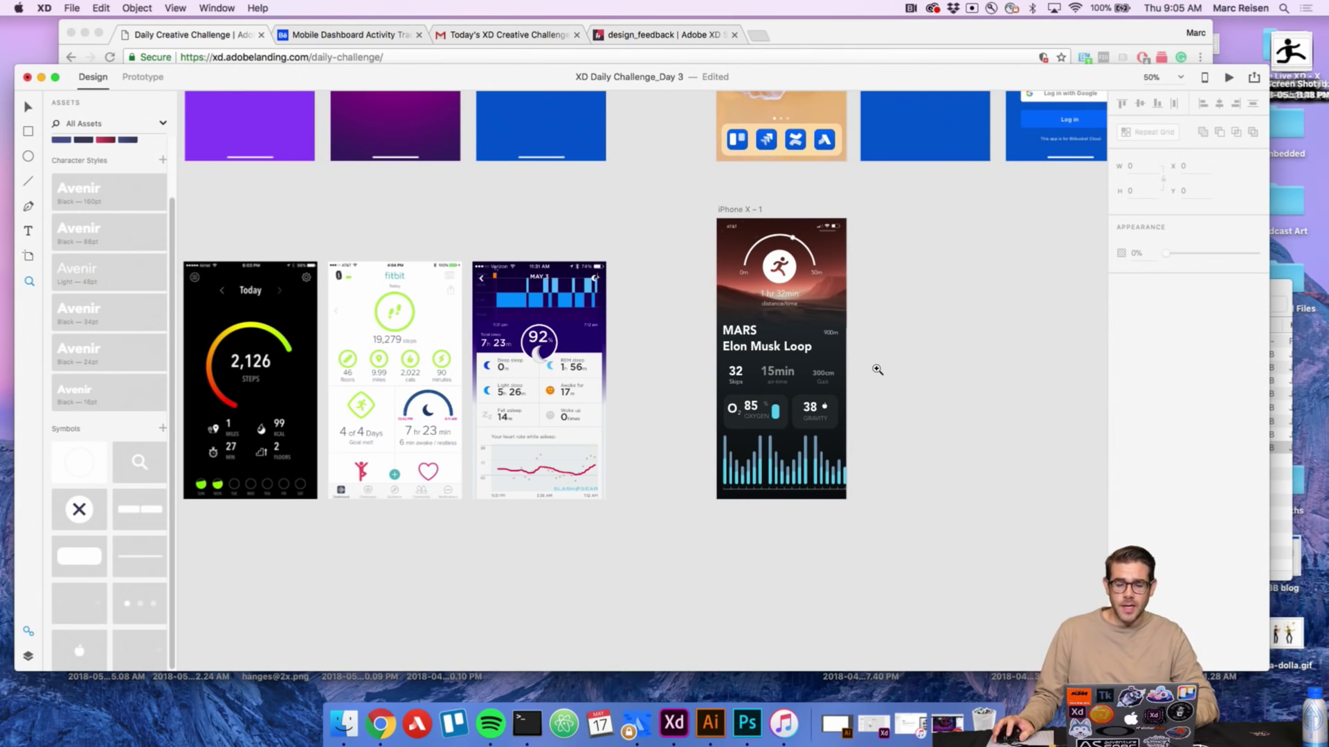
{"action": "scroll", "coordinate": [881, 365], "scroll_direction": "up", "scroll_amount": 3}
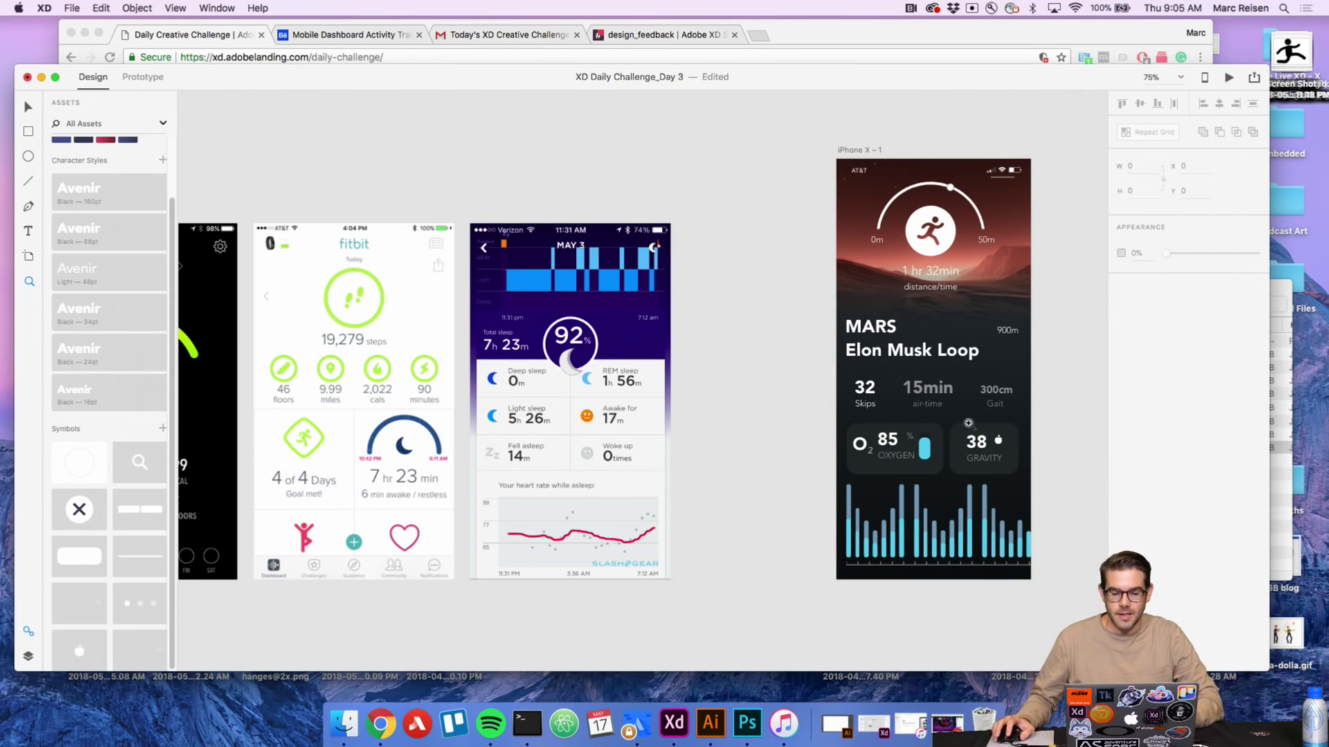
Examine the iPhone X reference screens for buying Deadpool 2 tickets, covering the spotlight, ticket count and reserved seating sections.
{"action": "key", "text": "super+minus"}
{"action": "scroll", "coordinate": [858, 427], "scroll_direction": "down", "scroll_amount": 8}
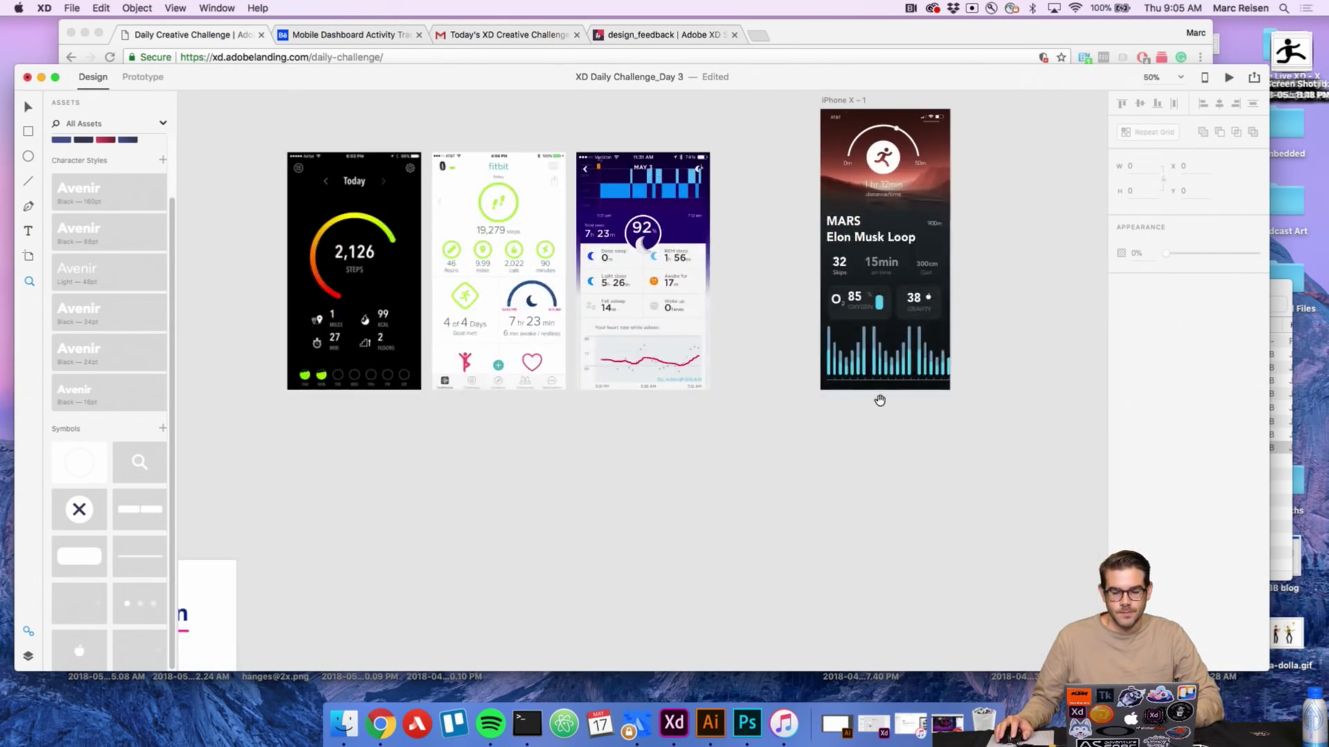
{"action": "left_click_drag", "start_coordinate": [858, 427], "coordinate": [855, 194]}
{"action": "left_click_drag", "start_coordinate": [802, 455], "coordinate": [858, 235]}
{"action": "left_click_drag", "start_coordinate": [764, 358], "coordinate": [743, 358]}
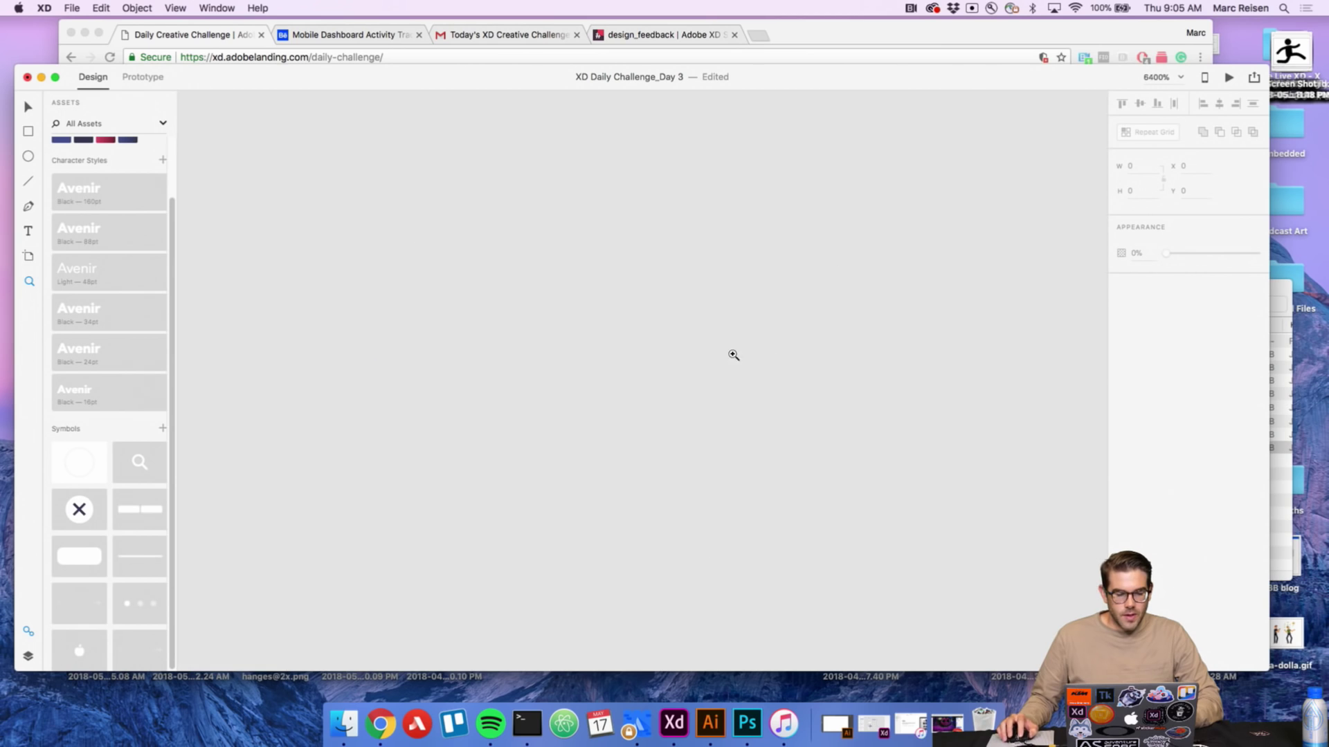
{"action": "left_click", "coordinate": [740, 343], "text": "alt"}
{"action": "left_click", "coordinate": [740, 343], "text": "alt"}
{"action": "left_click", "coordinate": [741, 343], "text": "alt"}
{"action": "left_click", "coordinate": [740, 343], "text": "alt"}
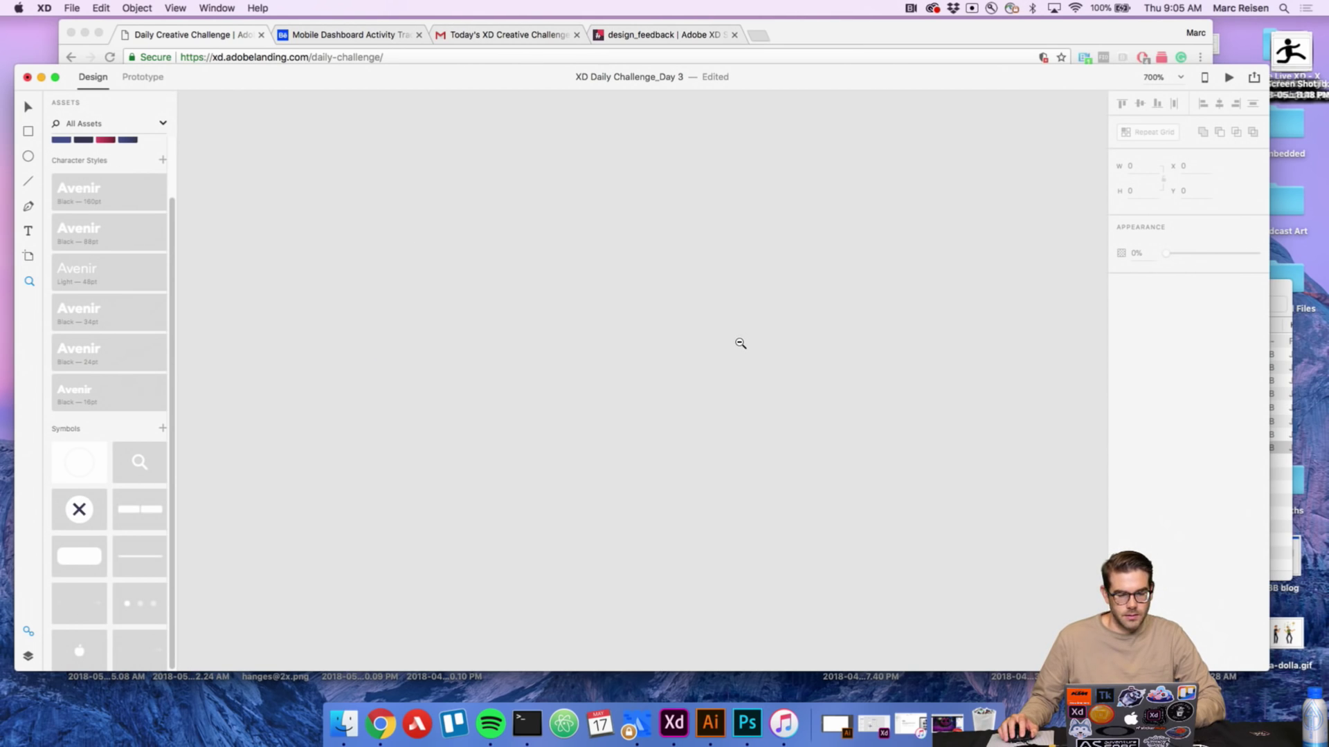
{"action": "left_click", "coordinate": [740, 344], "text": "alt"}
{"action": "left_click", "coordinate": [740, 343], "text": "alt"}
{"action": "left_click", "coordinate": [740, 343], "text": "alt"}
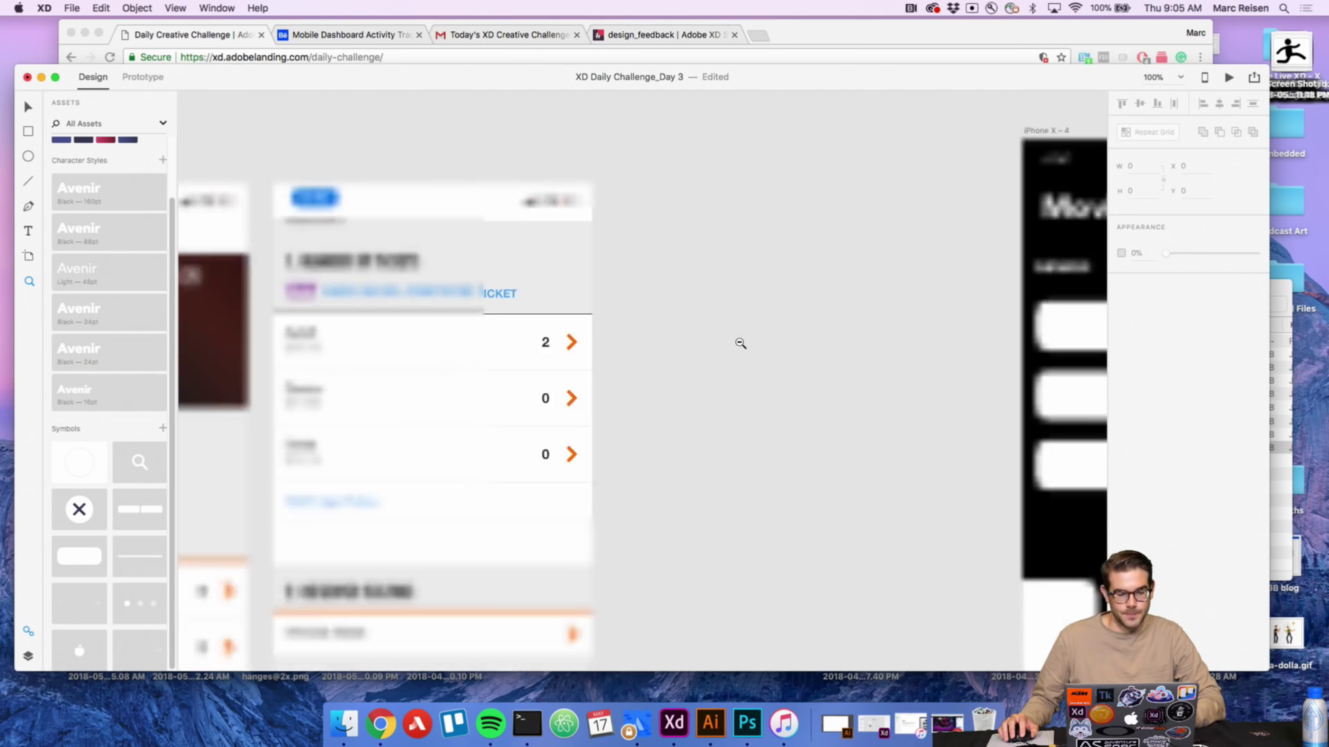
{"action": "left_click", "coordinate": [740, 343], "text": "alt"}
{"action": "scroll", "coordinate": [917, 335], "scroll_direction": "left", "scroll_amount": 5}
{"action": "scroll", "coordinate": [917, 335], "scroll_direction": "down", "scroll_amount": 3}
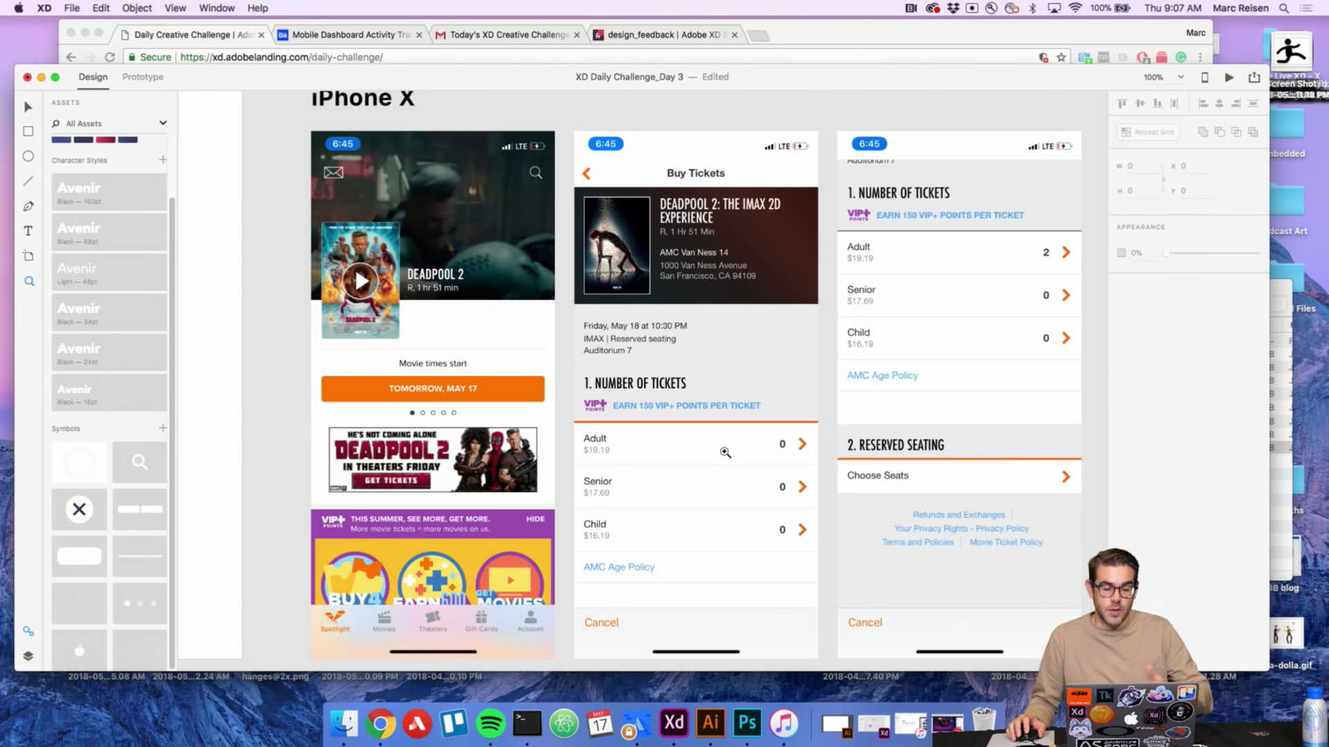
{"action": "left_click_drag", "start_coordinate": [892, 408], "coordinate": [733, 381]}
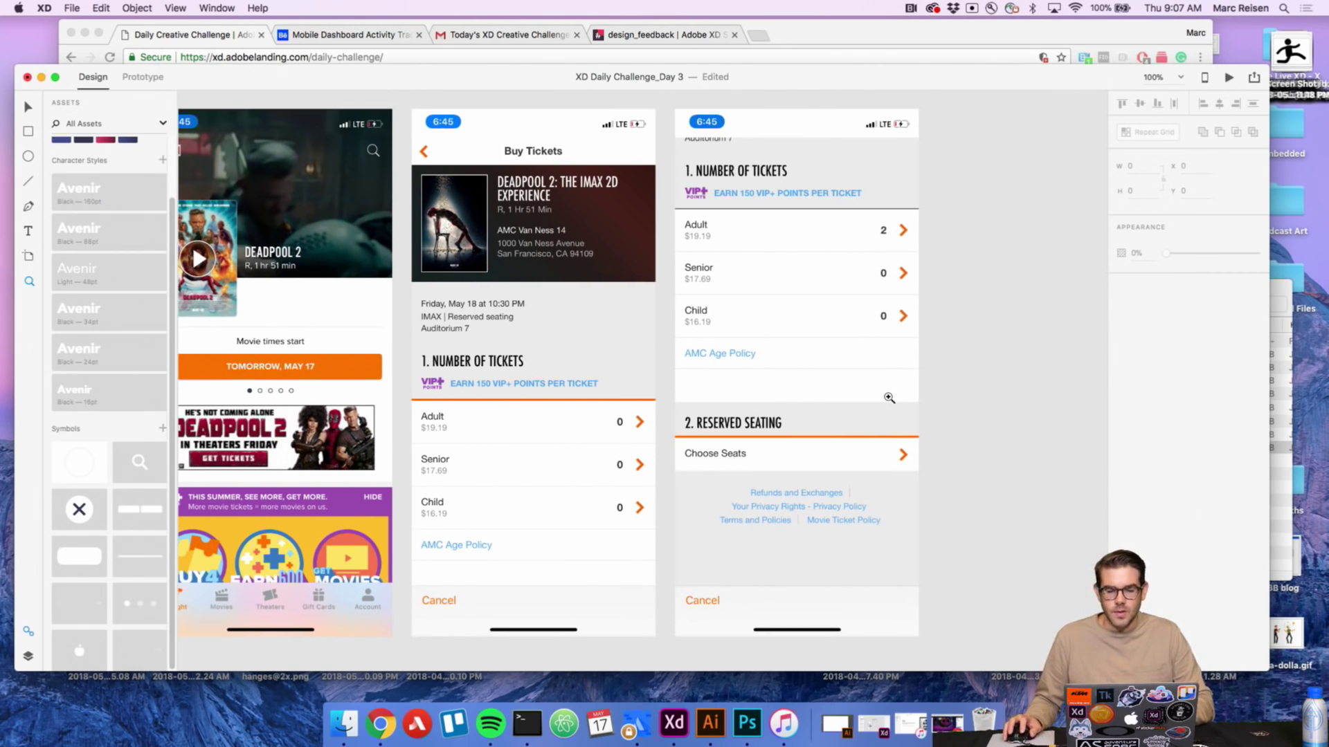
Review the row of Demo artboards labelled Discover, List, Detail and Select.
{"action": "left_click", "coordinate": [801, 396], "text": "alt"}
{"action": "left_click", "coordinate": [803, 387], "text": "alt"}
{"action": "left_click_drag", "start_coordinate": [814, 410], "coordinate": [684, 346]}
{"action": "scroll", "coordinate": [649, 371], "scroll_direction": "right", "scroll_amount": 10}
{"action": "scroll", "coordinate": [533, 341], "scroll_direction": "up", "scroll_amount": 3, "text": "ctrl"}
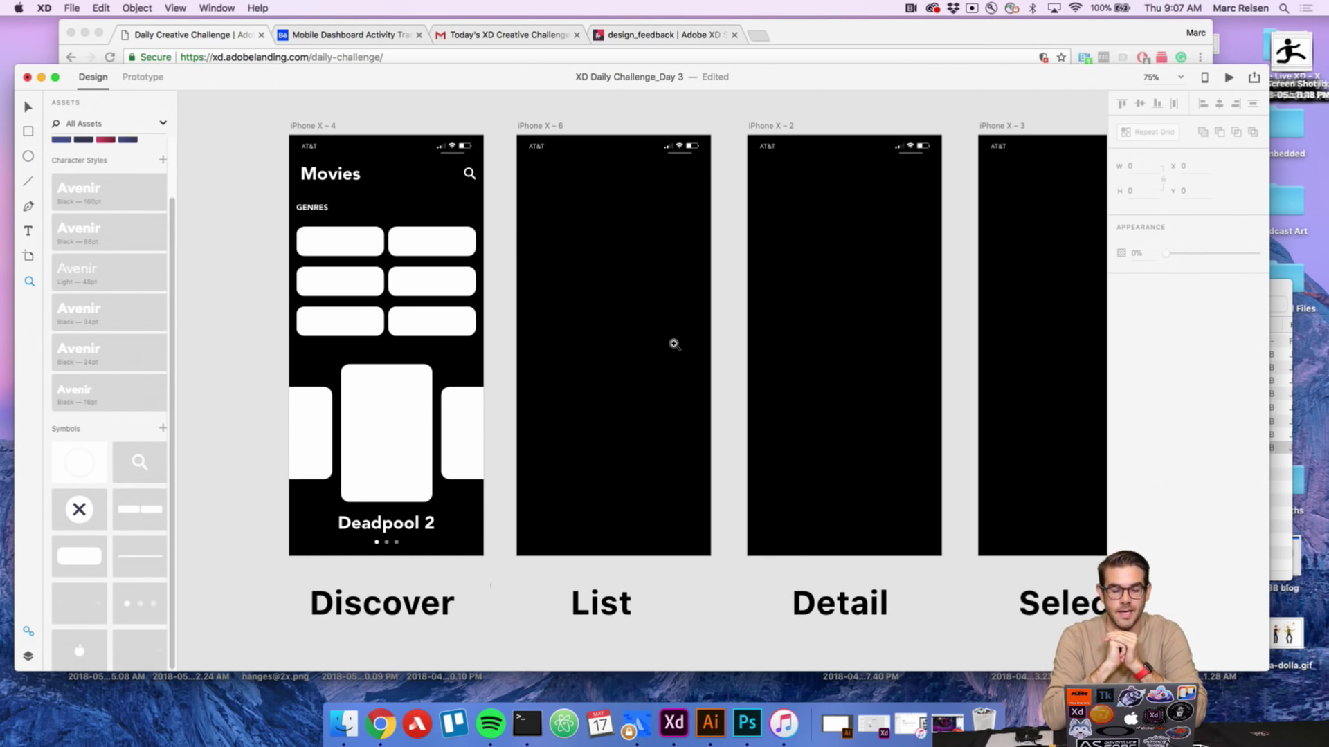
{"action": "left_click_drag", "start_coordinate": [492, 231], "coordinate": [422, 226]}
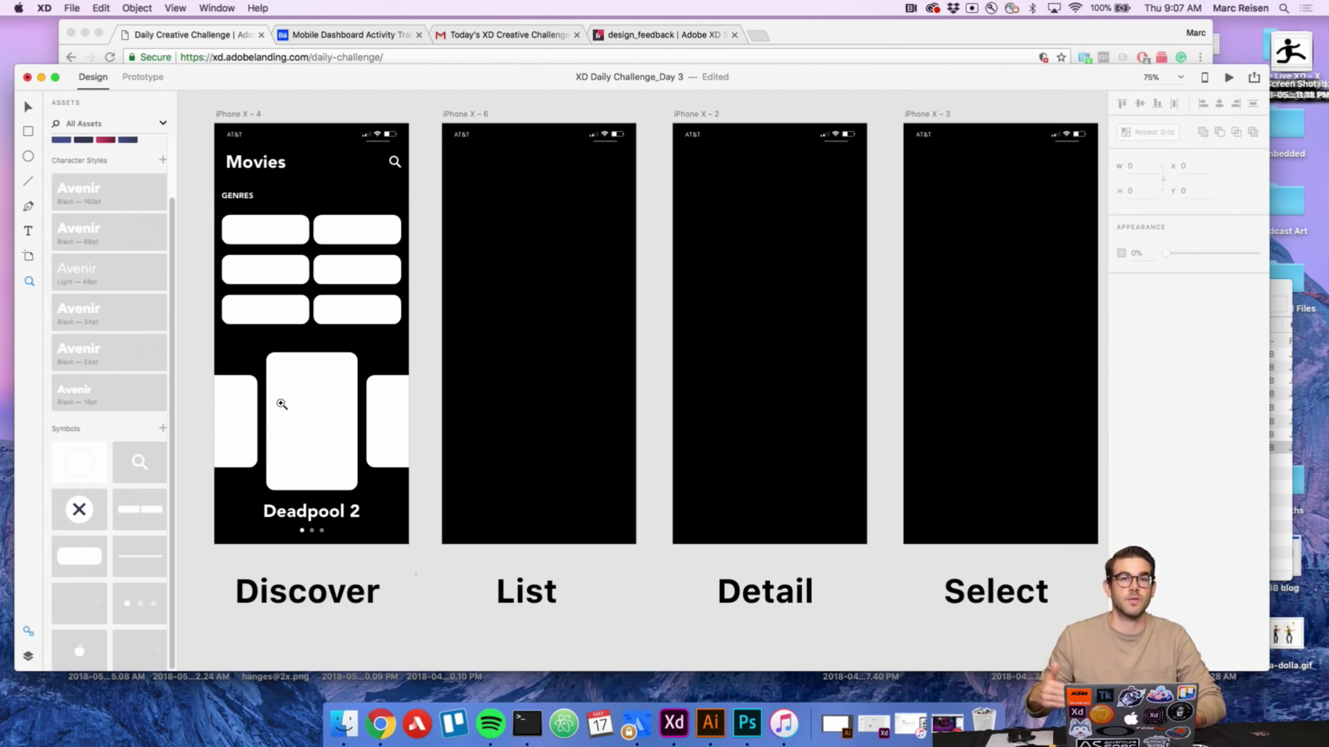
Ungroup the repeat grid of six white genre buttons on the Discover artboard.
{"action": "key", "text": "v"}
{"action": "left_click", "coordinate": [328, 405]}
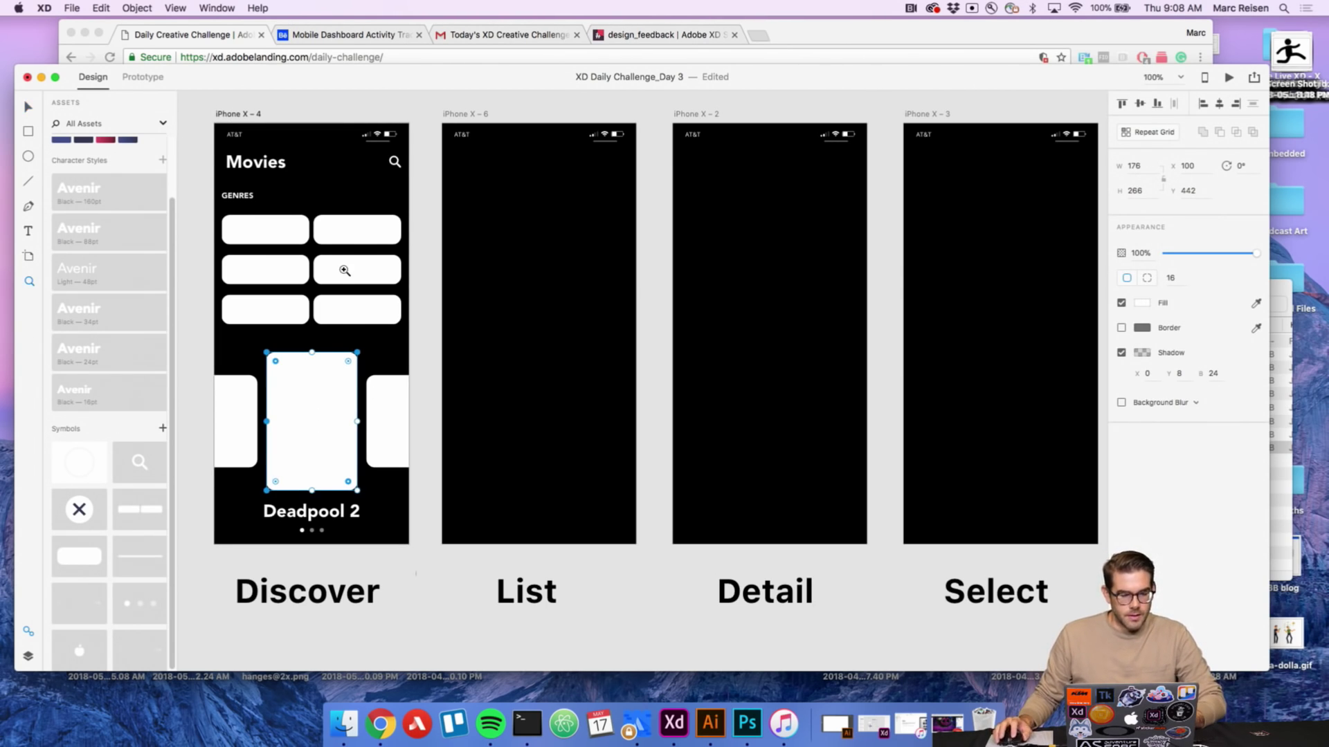
{"action": "key", "text": "z"}
{"action": "left_click", "coordinate": [344, 273]}
{"action": "left_click", "coordinate": [530, 293]}
{"action": "left_click_drag", "start_coordinate": [473, 268], "coordinate": [512, 274]}
{"action": "key", "text": "v"}
{"action": "left_click", "coordinate": [439, 243]}
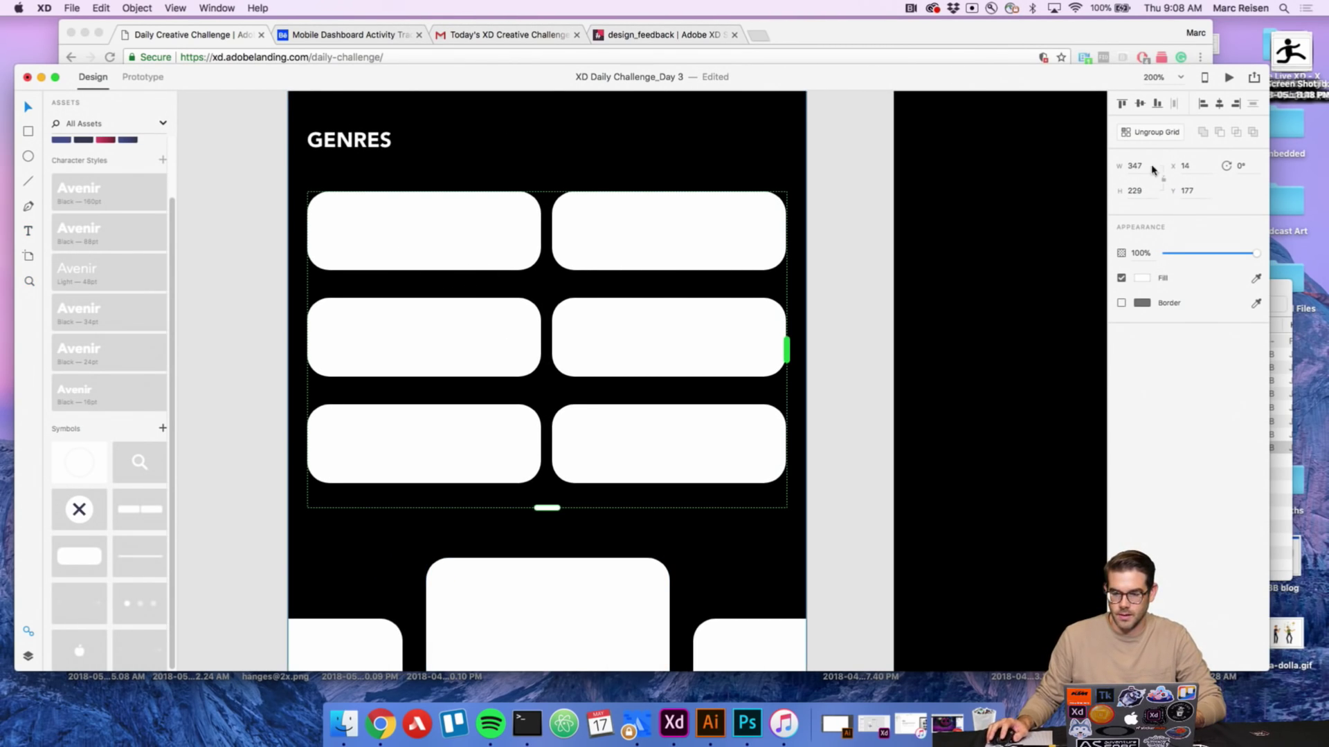
{"action": "left_click", "coordinate": [1138, 137]}
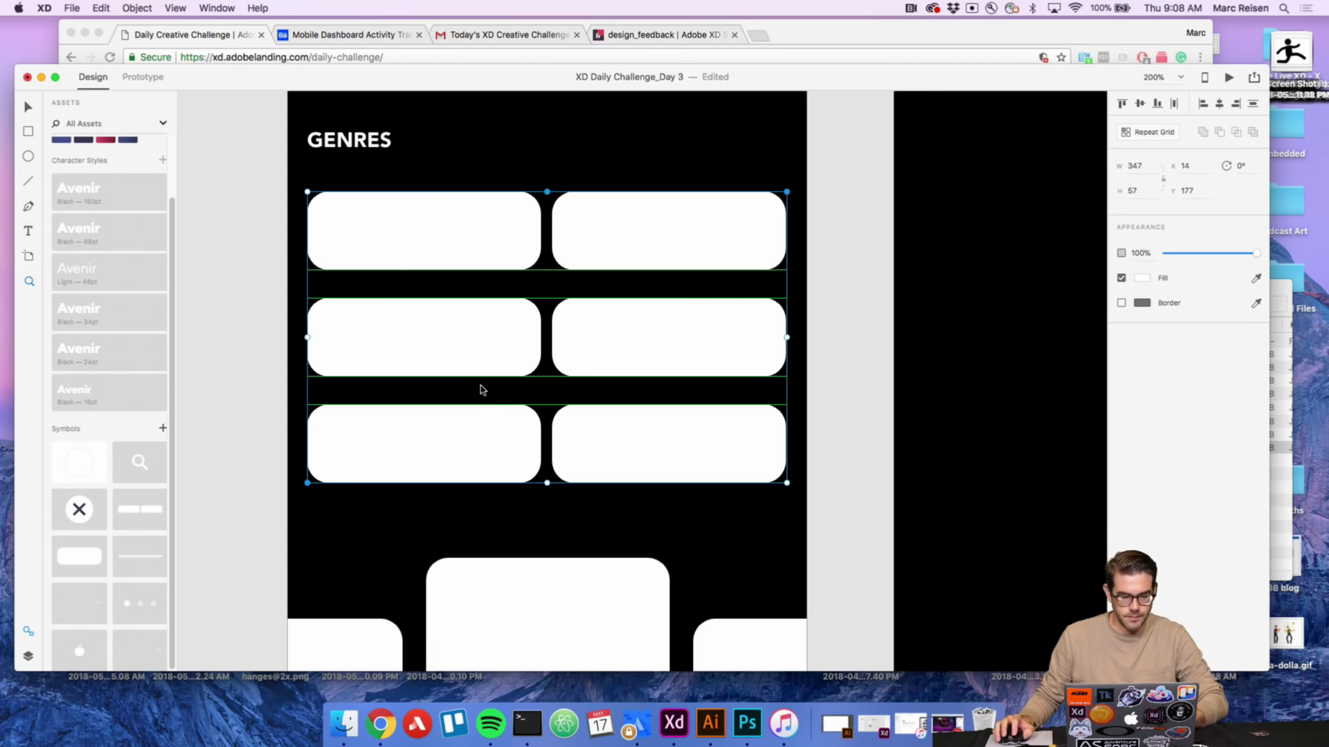
Copy the GENRES label onto the first genre button, fill it dark navy and change its text to ACTION.
{"action": "scroll", "coordinate": [471, 386], "scroll_direction": "down", "scroll_amount": 3}
{"action": "scroll", "coordinate": [456, 320], "scroll_direction": "up", "scroll_amount": 2}
{"action": "left_click", "coordinate": [413, 298]}
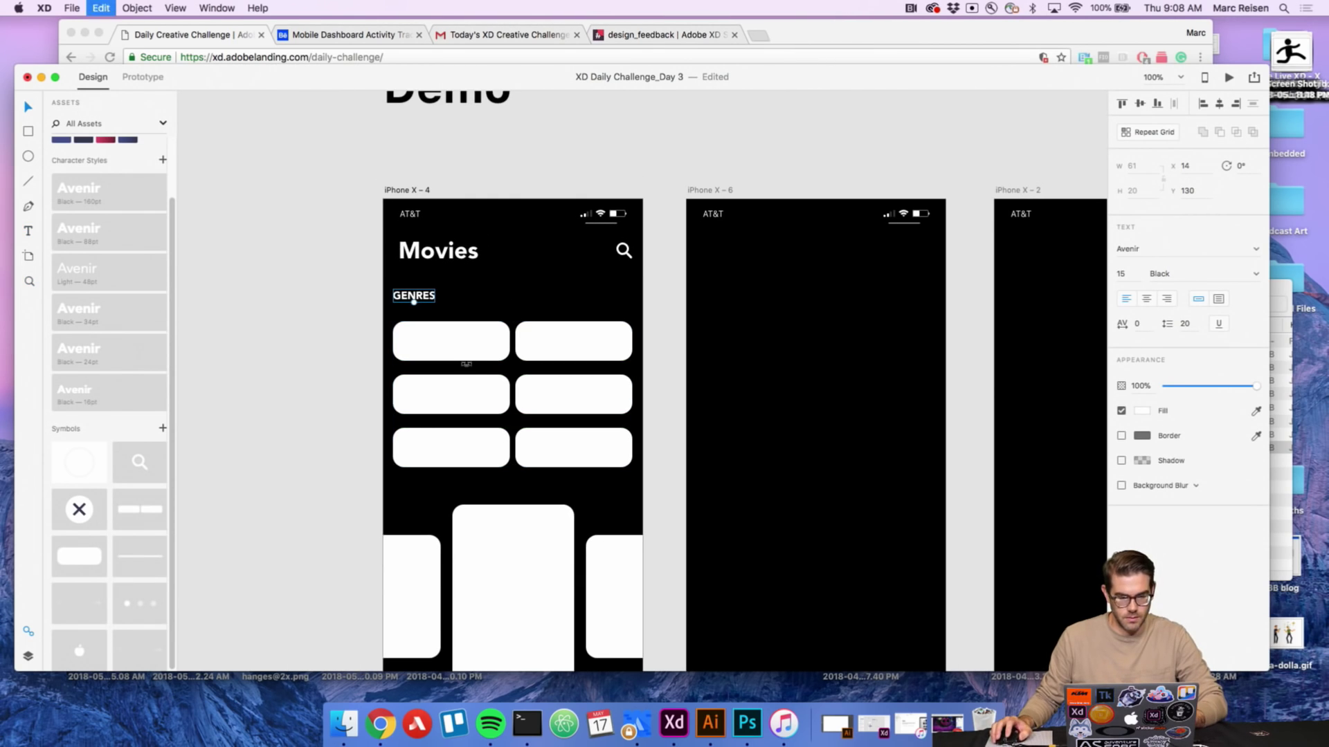
{"action": "scroll", "coordinate": [429, 298], "scroll_direction": "down", "scroll_amount": 2}
{"action": "left_click_drag", "start_coordinate": [421, 238], "coordinate": [456, 283]}
{"action": "left_click", "coordinate": [1138, 412]}
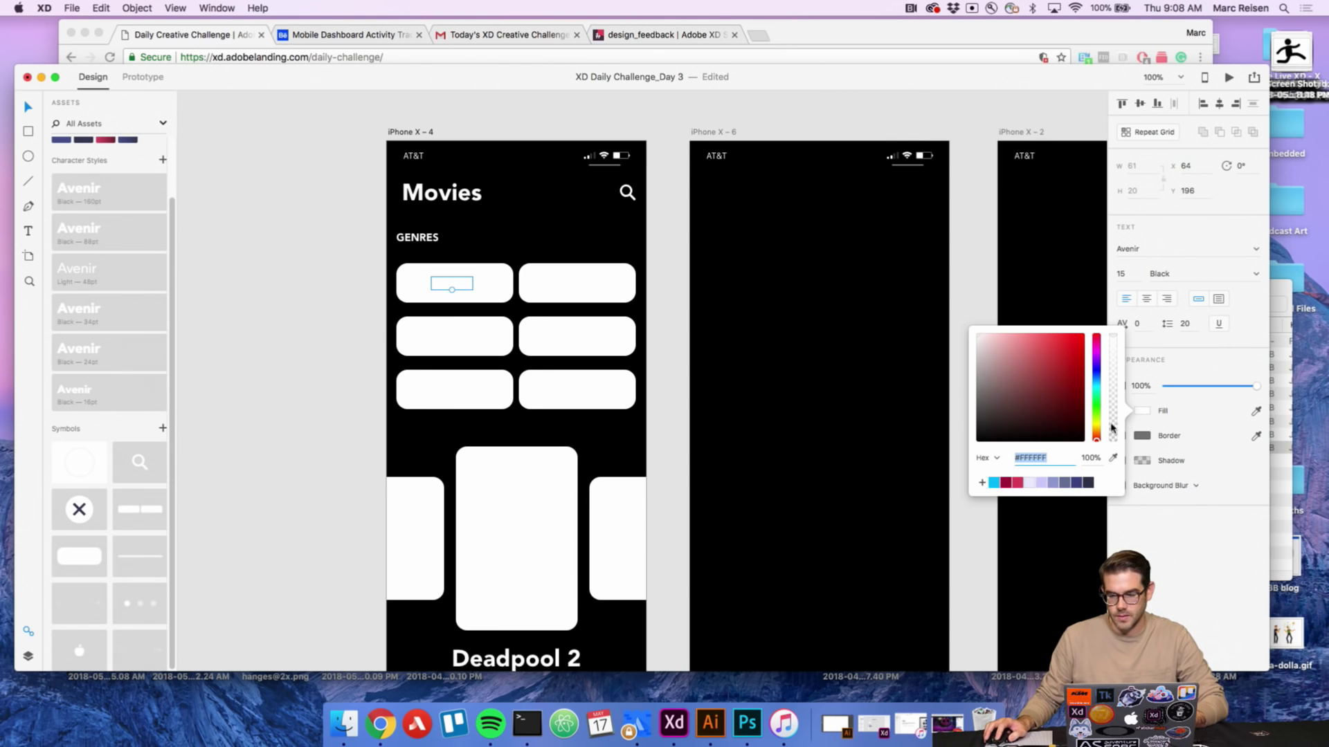
{"action": "left_click", "coordinate": [1091, 482]}
{"action": "double_click", "coordinate": [453, 283]}
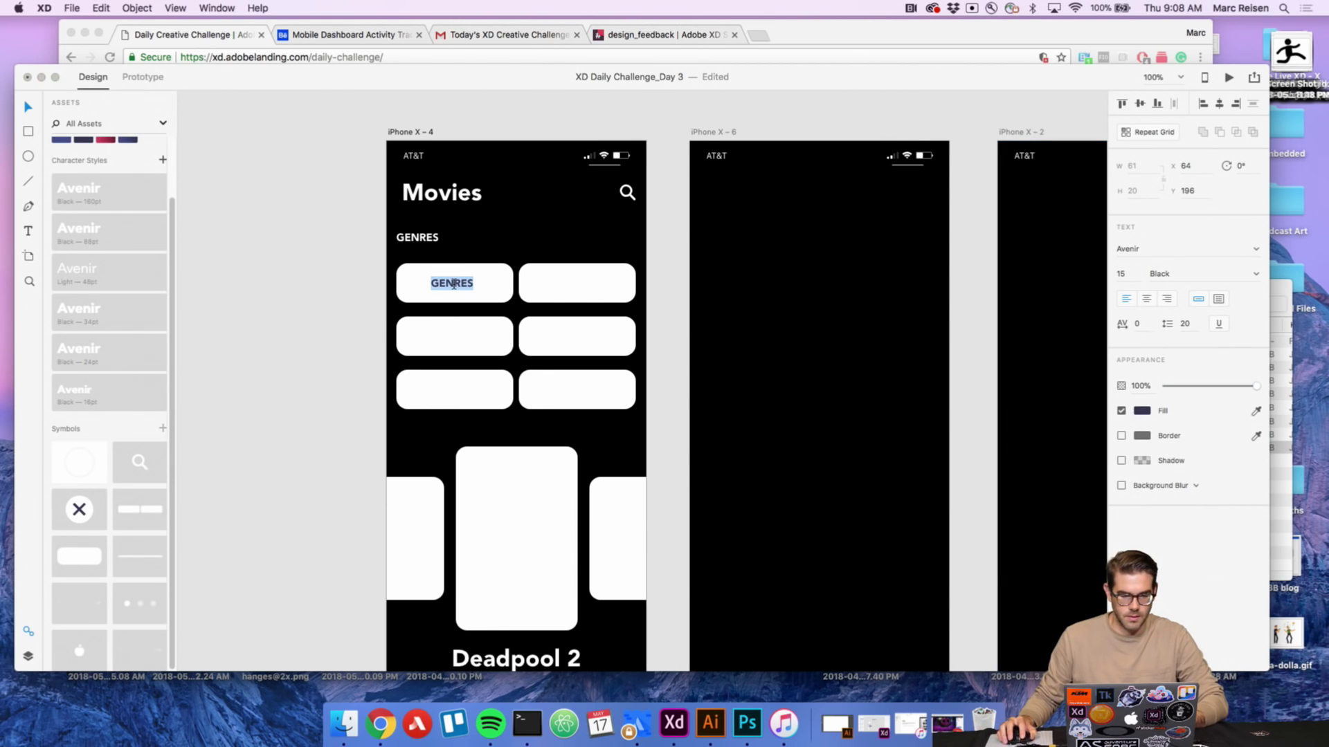
{"action": "type", "text": "ACTION"}
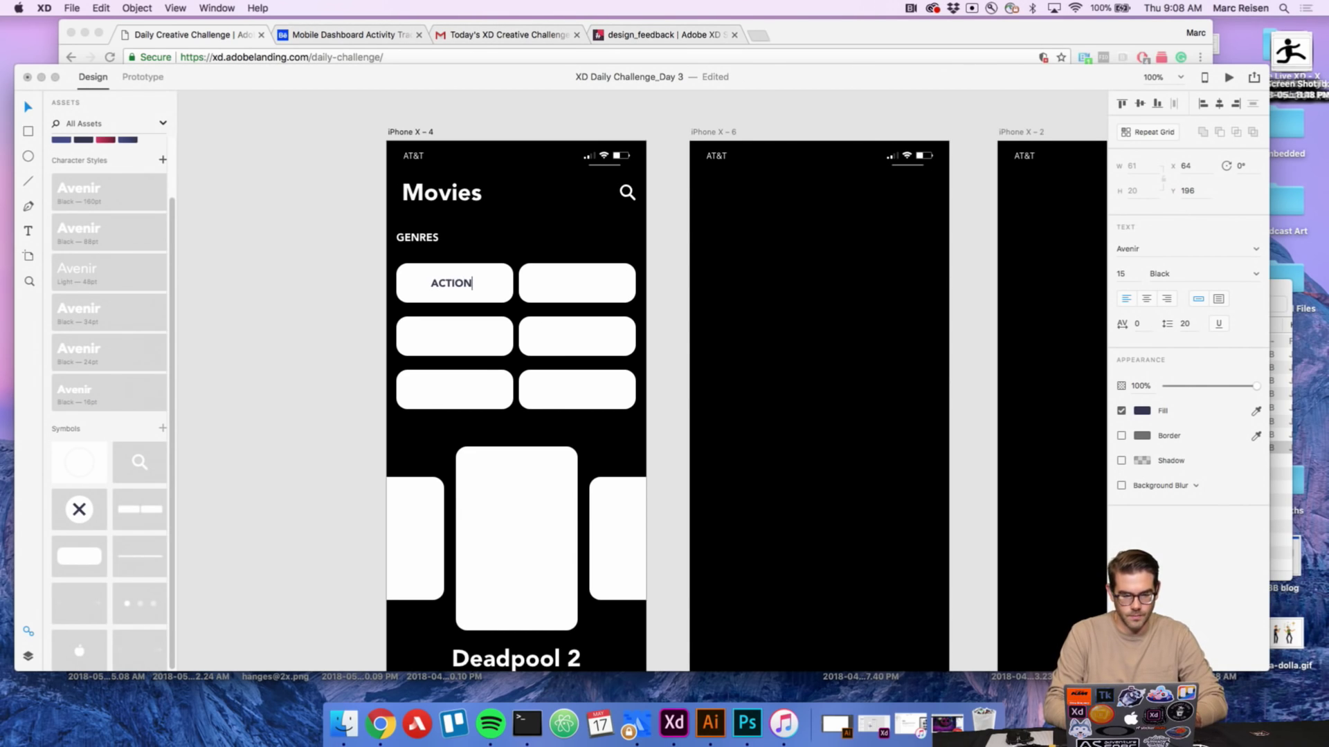
{"action": "key", "text": "Escape"}
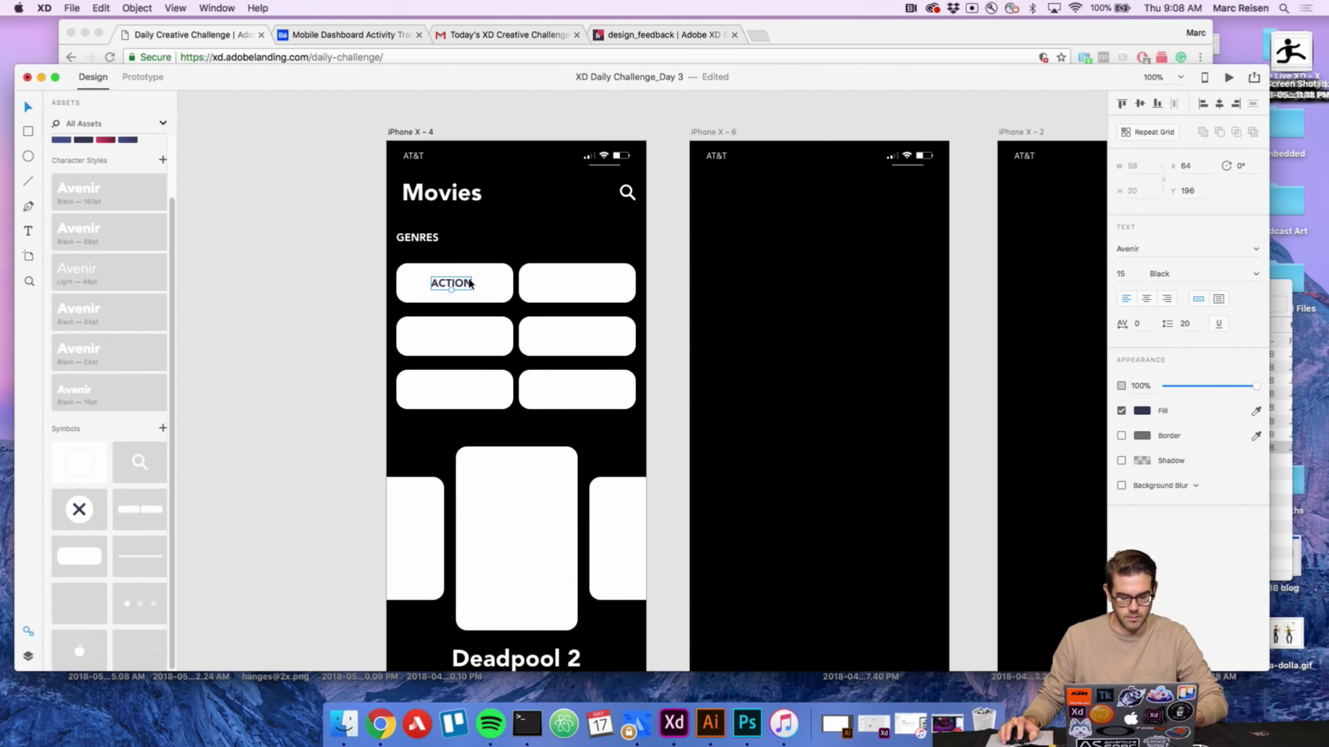
Copy the ACTION label onto the button beside it and change its text to HORROR.
{"action": "left_click_drag", "start_coordinate": [469, 283], "coordinate": [586, 288]}
{"action": "double_click", "coordinate": [584, 285]}
{"action": "type", "text": "HORROR"}
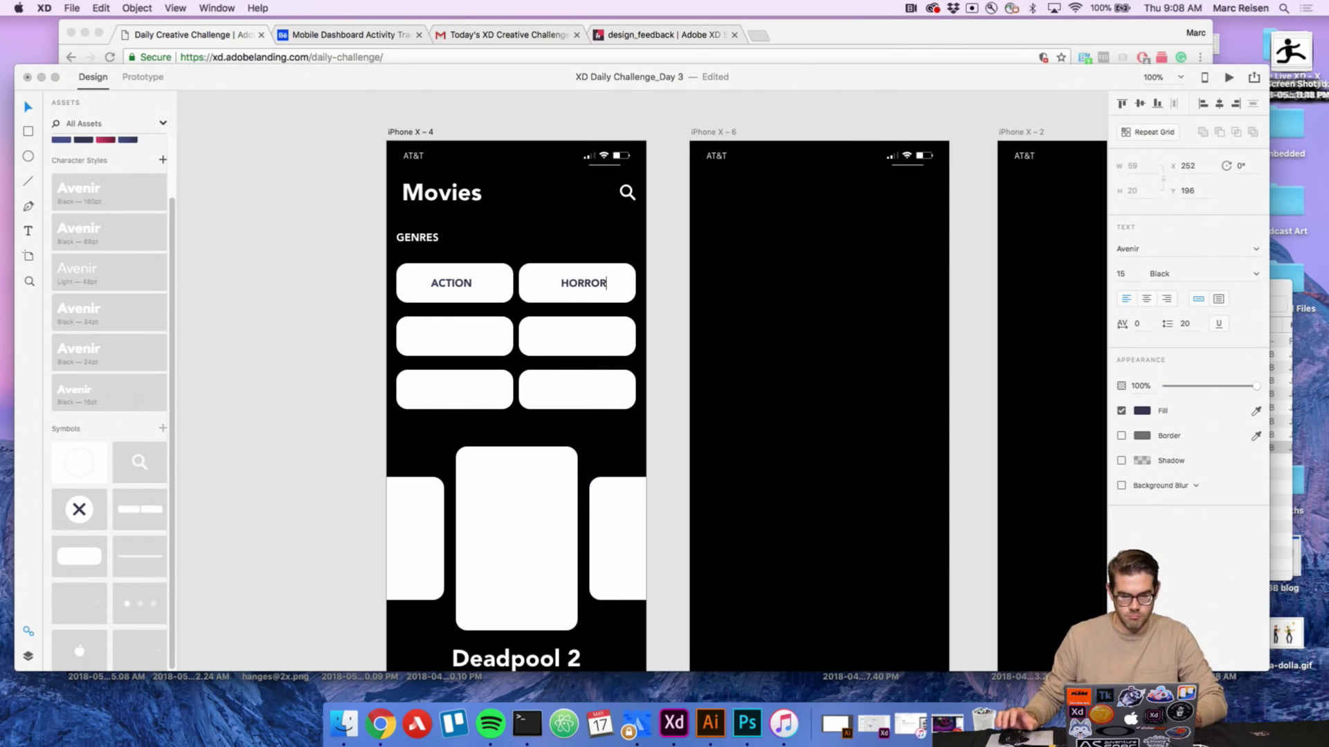
{"action": "key", "text": "Escape"}
Copy the HORROR label onto the button below as ROMANCE, and centre both labels in their buttons.
{"action": "left_click_drag", "start_coordinate": [592, 287], "coordinate": [592, 337]}
{"action": "double_click", "coordinate": [589, 336]}
{"action": "type", "text": "Roman"}
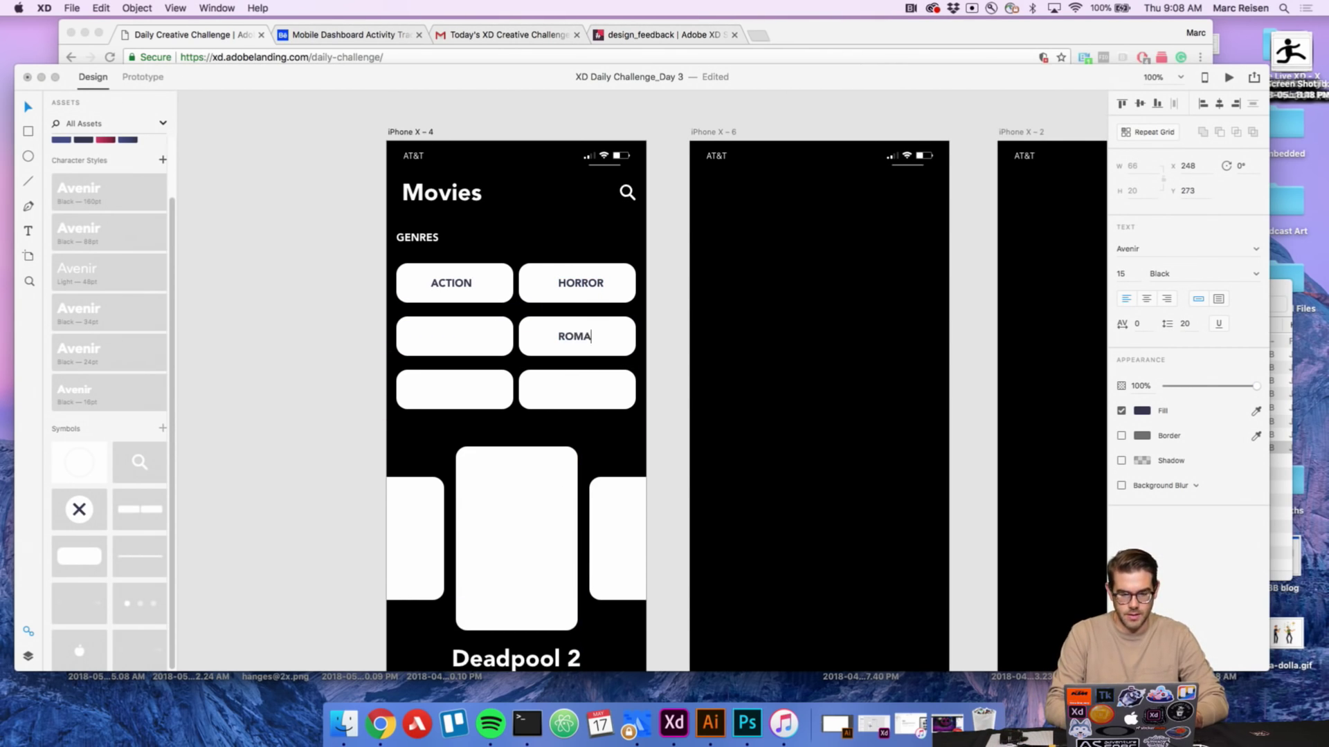
{"action": "type", "text": "ce"}
{"action": "key", "text": "Escape"}
{"action": "left_click_drag", "start_coordinate": [599, 339], "coordinate": [592, 338]}
{"action": "left_click_drag", "start_coordinate": [583, 290], "coordinate": [579, 289]}
Copy the ROMANCE label onto the empty button in the same row and change its text to COMEDY.
{"action": "scroll", "coordinate": [580, 290], "scroll_direction": "left", "scroll_amount": 3}
{"action": "key", "text": "z"}
{"action": "left_click", "coordinate": [666, 335]}
{"action": "left_click", "coordinate": [695, 323], "text": "alt"}
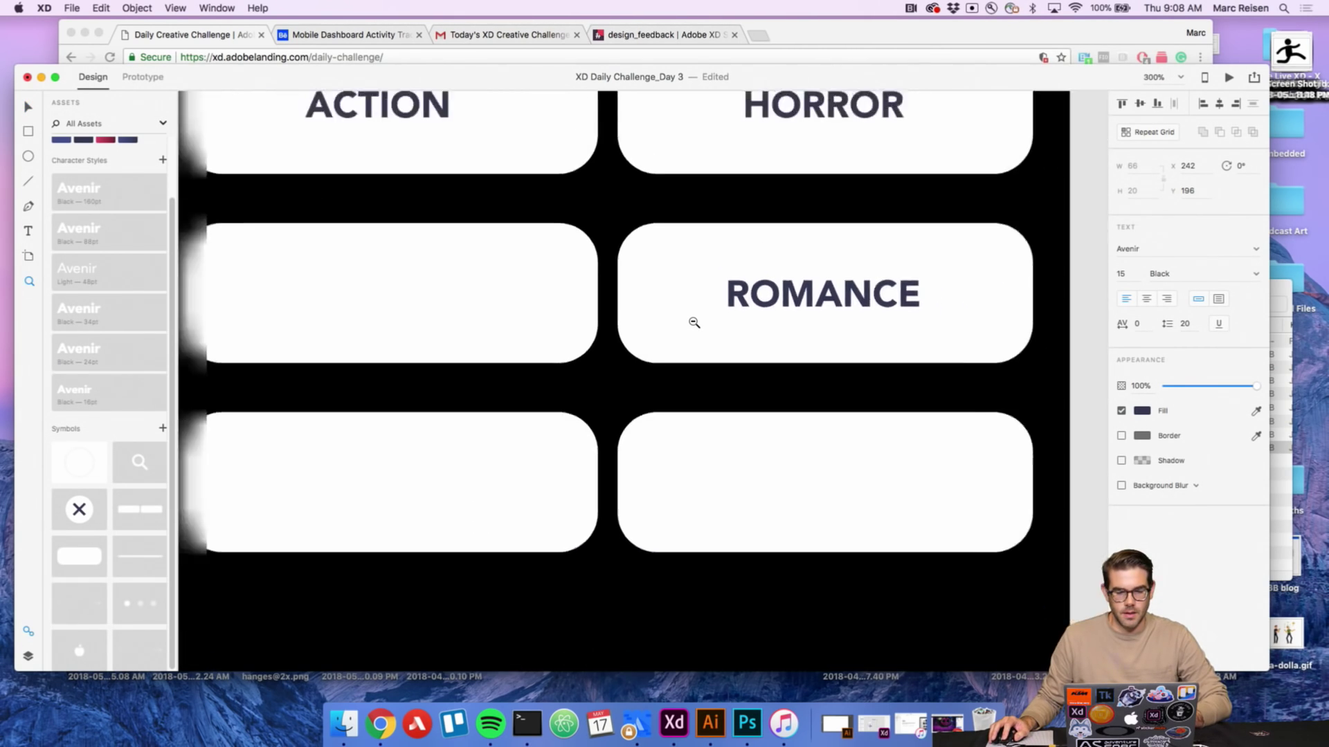
{"action": "left_click", "coordinate": [694, 323], "text": "alt"}
{"action": "key", "text": "v"}
{"action": "left_click", "coordinate": [740, 322]}
{"action": "left_click_drag", "start_coordinate": [740, 323], "coordinate": [616, 319]}
{"action": "double_click", "coordinate": [617, 319]}
{"action": "type", "text": "COMEDY"}
{"action": "key", "text": "Escape"}
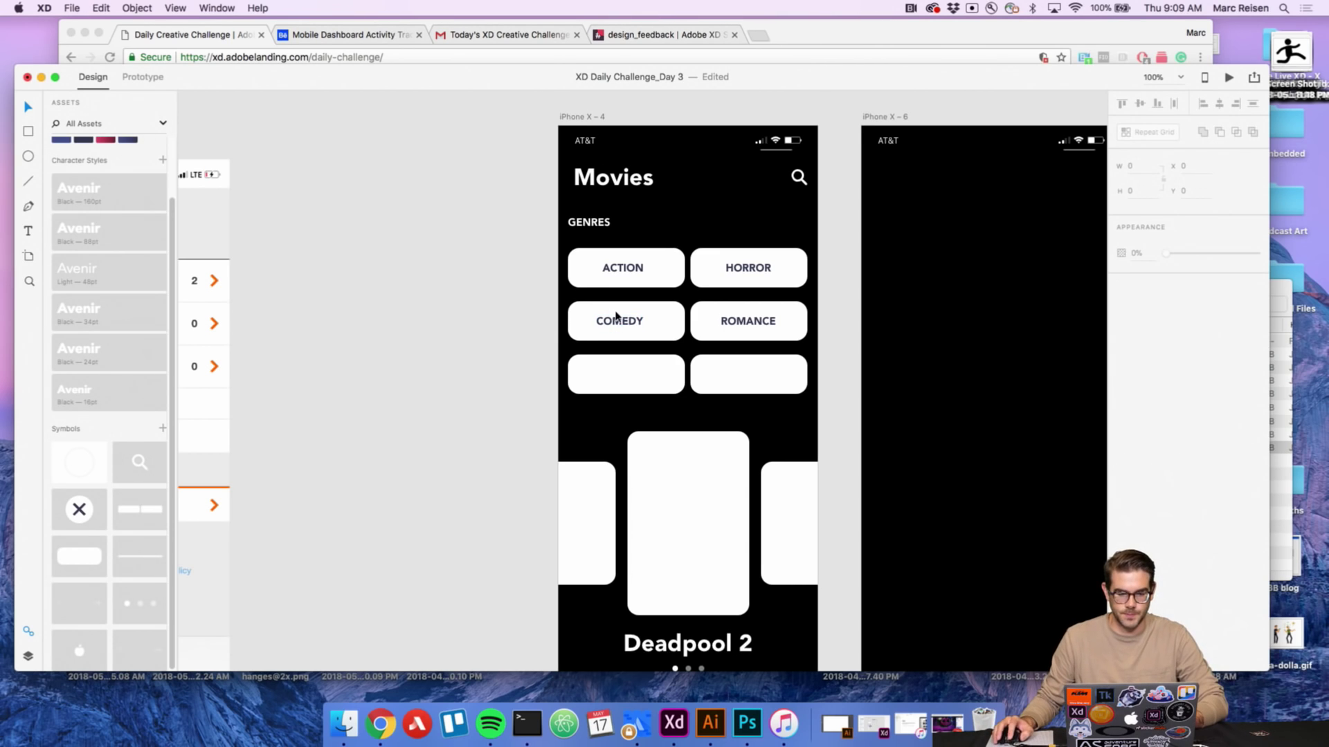
Copy the COMEDY label onto the button below and change its text to DOCU.
{"action": "left_click_drag", "start_coordinate": [620, 323], "coordinate": [628, 370]}
{"action": "key", "text": "super+d"}
{"action": "double_click", "coordinate": [629, 371]}
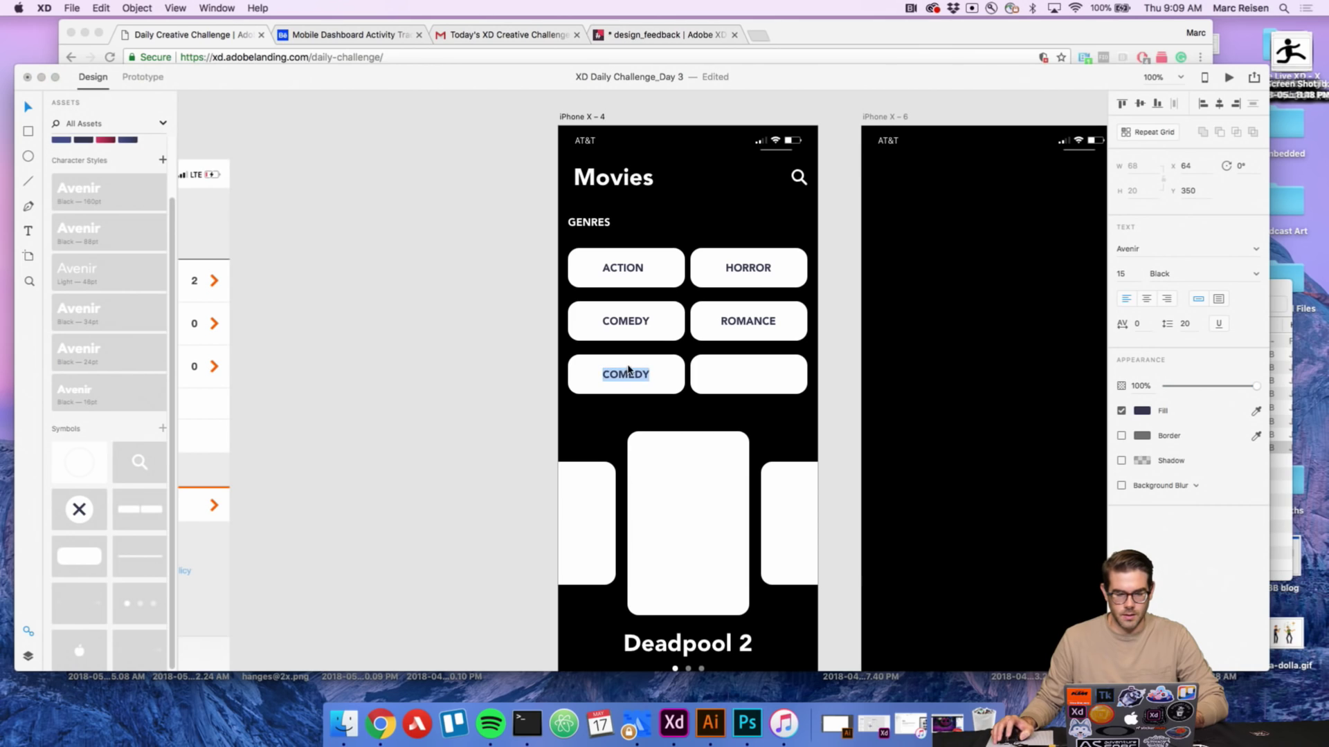
{"action": "type", "text": "DOCU"}
{"action": "key", "text": "Escape"}
Copy the DOCU label onto the last empty genre button, change its text to MORE... and centre it.
{"action": "left_click_drag", "start_coordinate": [624, 378], "coordinate": [754, 379]}
{"action": "double_click", "coordinate": [754, 378]}
{"action": "type", "text": "Mo"}
{"action": "key", "text": "BackSpace"}
{"action": "type", "text": "ORE..."}
{"action": "key", "text": "Escape"}
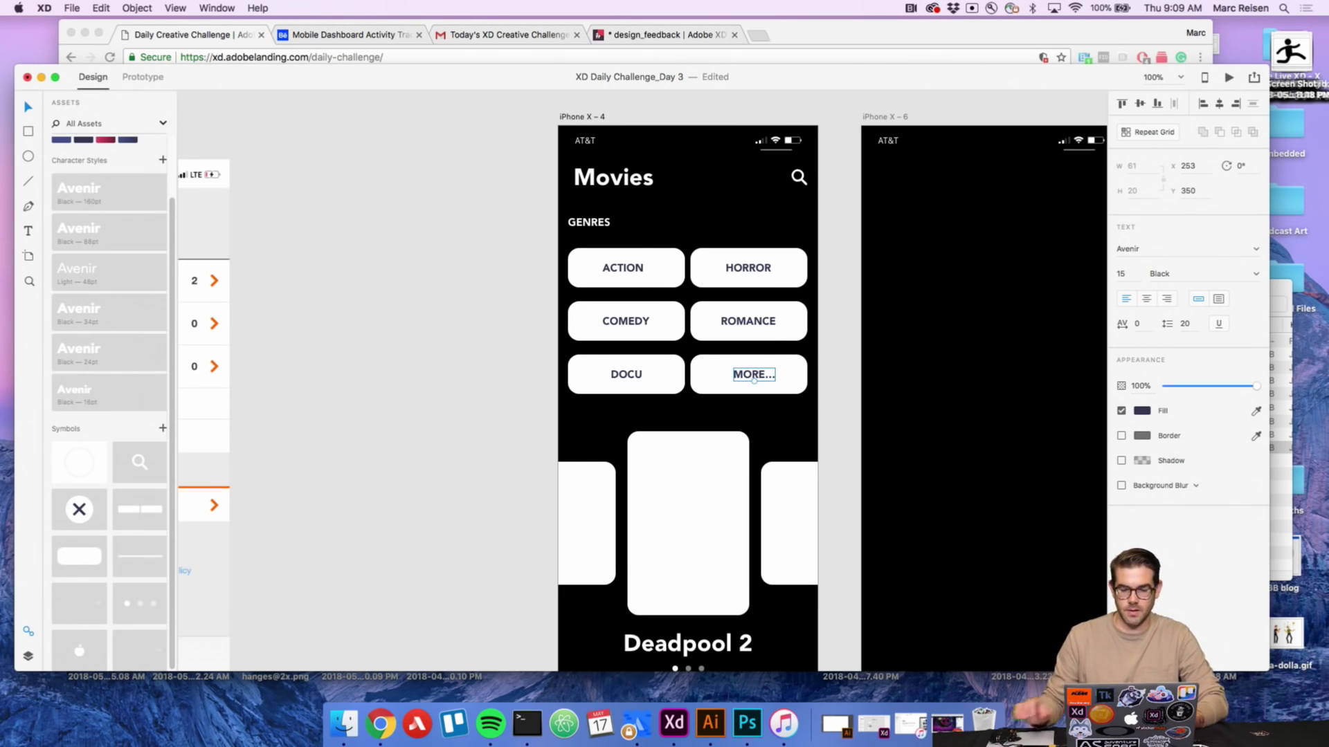
{"action": "left_click_drag", "start_coordinate": [762, 376], "coordinate": [755, 374]}
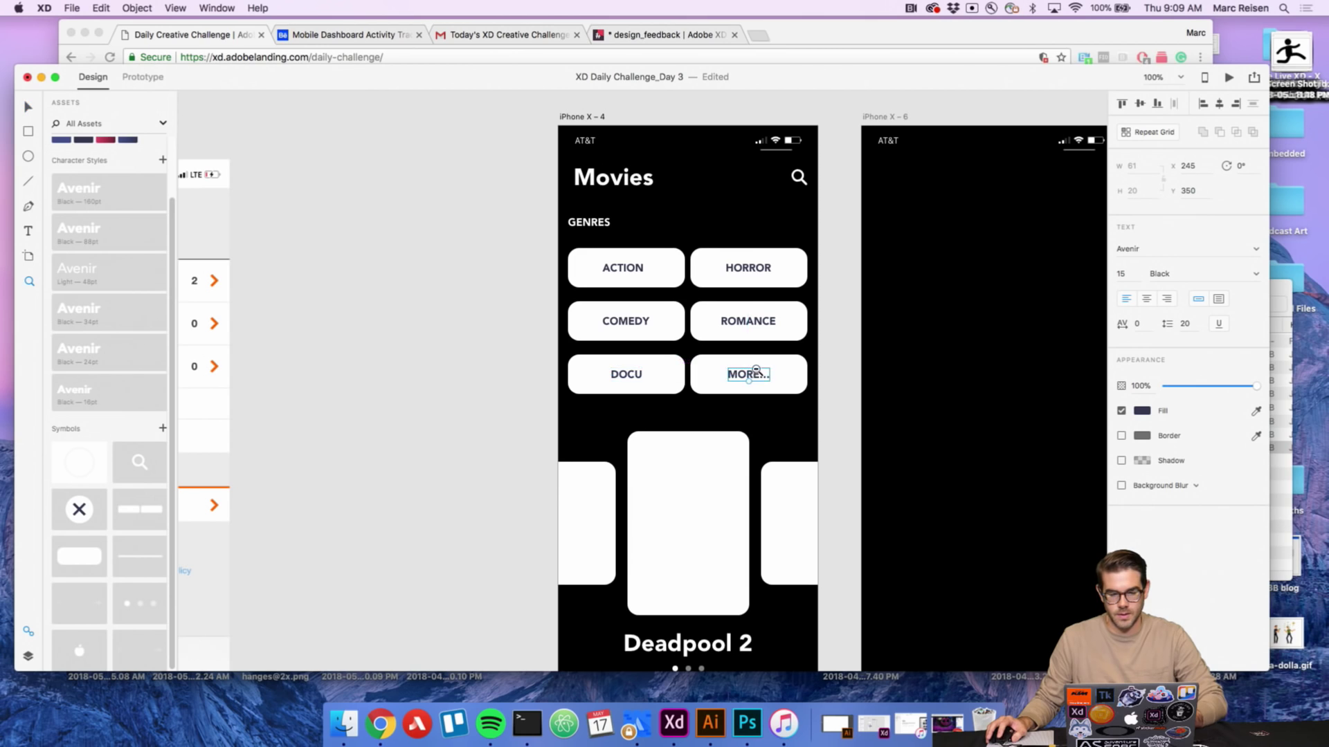
Draw a white 375 × 353 rectangle without a border across the upper part of the List artboard.
{"action": "scroll", "coordinate": [755, 374], "scroll_direction": "down", "scroll_amount": 3}
{"action": "scroll", "coordinate": [715, 353], "scroll_direction": "right", "scroll_amount": 1}
{"action": "scroll", "coordinate": [713, 374], "scroll_direction": "up", "scroll_amount": 3}
{"action": "scroll", "coordinate": [723, 361], "scroll_direction": "down", "scroll_amount": 1}
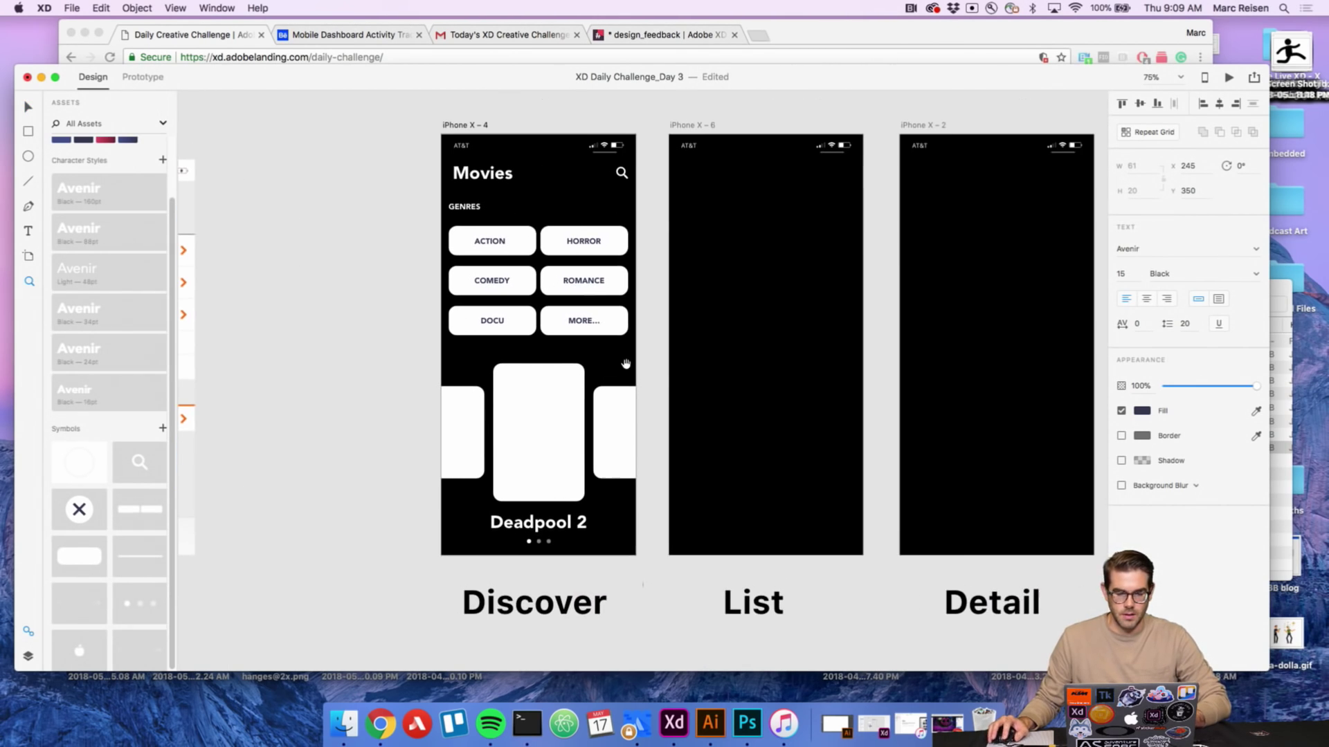
{"action": "scroll", "coordinate": [701, 366], "scroll_direction": "right", "scroll_amount": 3}
{"action": "scroll", "coordinate": [701, 365], "scroll_direction": "up", "scroll_amount": 1}
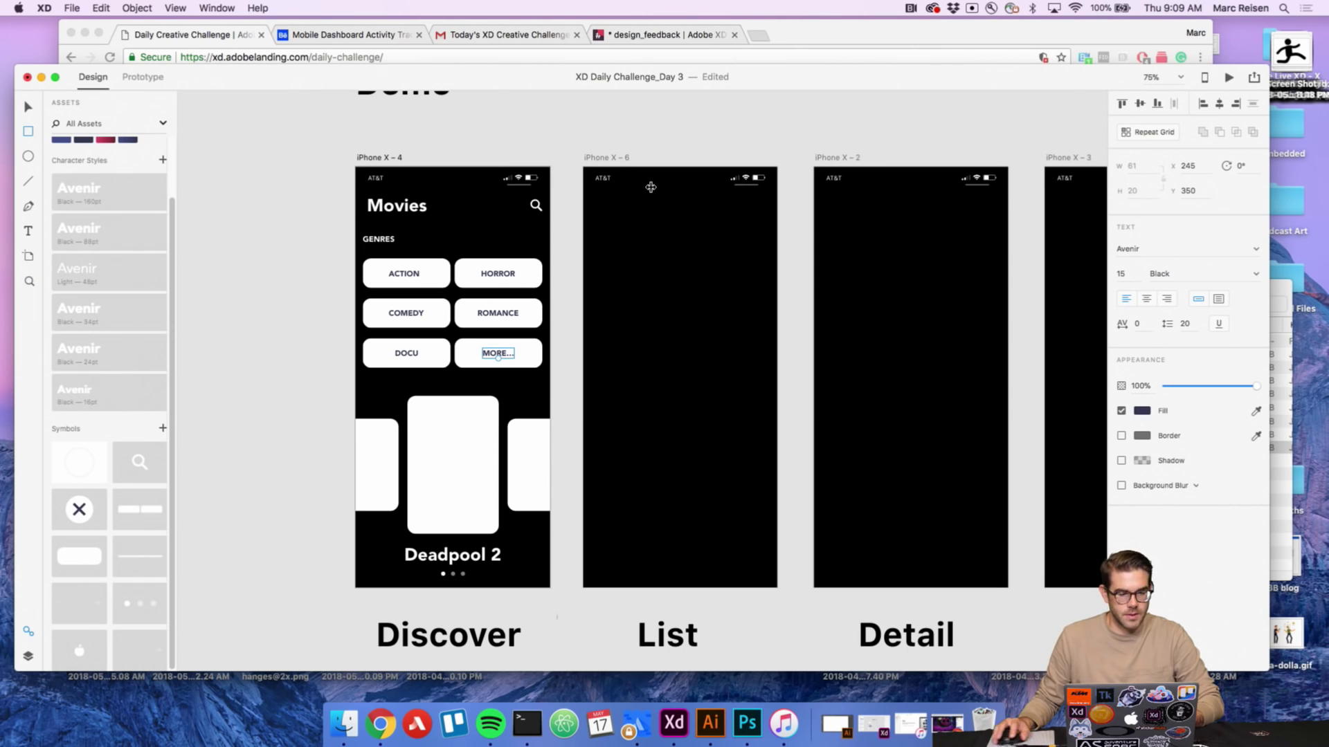
{"action": "left_click_drag", "start_coordinate": [586, 170], "coordinate": [780, 349]}
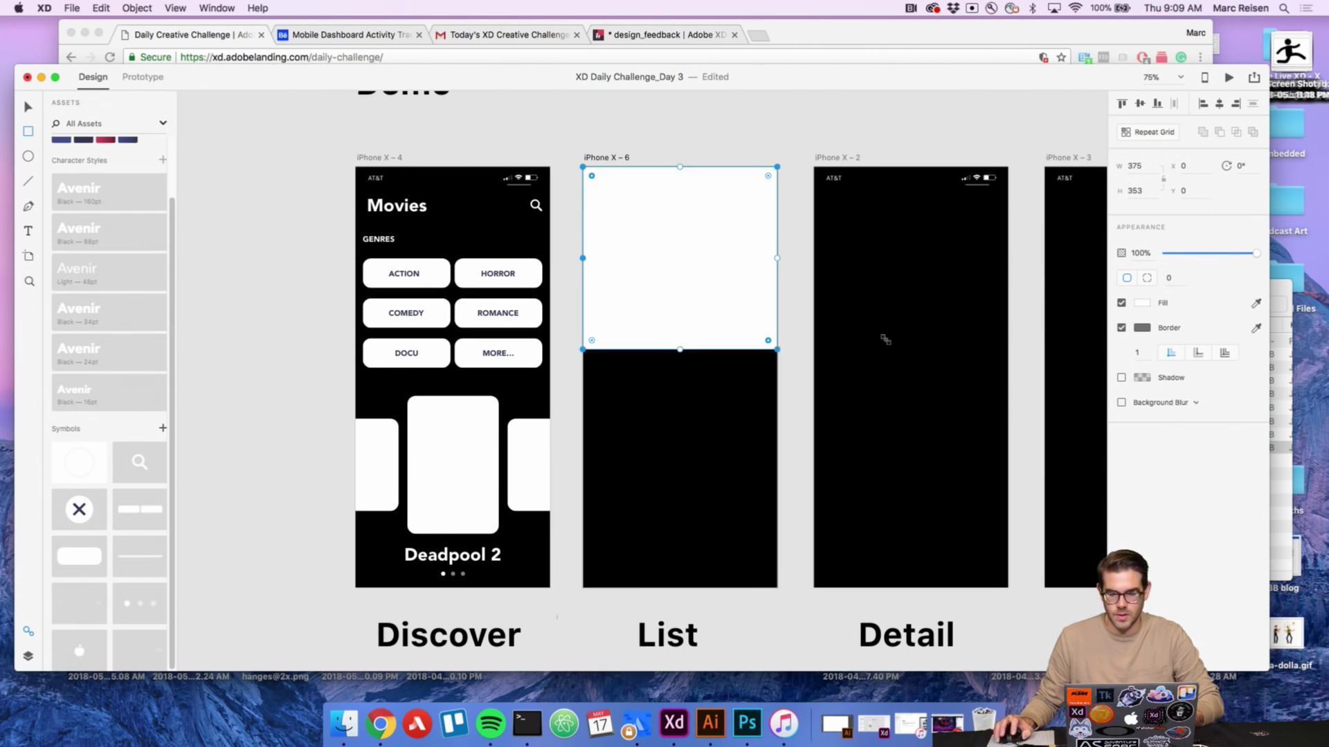
{"action": "key", "text": "v"}
{"action": "left_click", "coordinate": [1122, 328]}
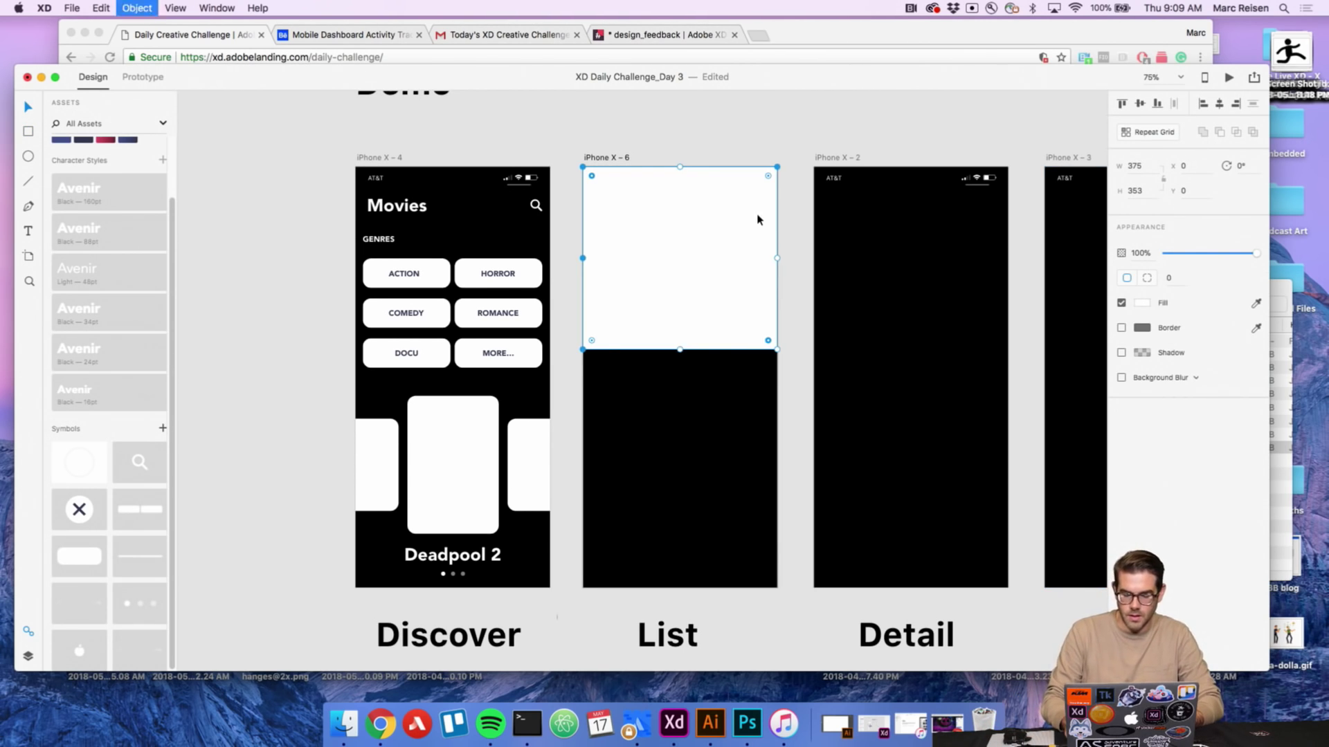
{"action": "key", "text": "super+shift+bracketleft"}
{"action": "key", "text": "super+z"}
{"action": "left_click", "coordinate": [737, 136]}
Copy the central poster card from Discover to the List artboard, enlarge it and centre it overlapping the white rectangle's lower edge.
{"action": "left_click", "coordinate": [488, 426]}
{"action": "left_click_drag", "start_coordinate": [470, 443], "coordinate": [687, 304]}
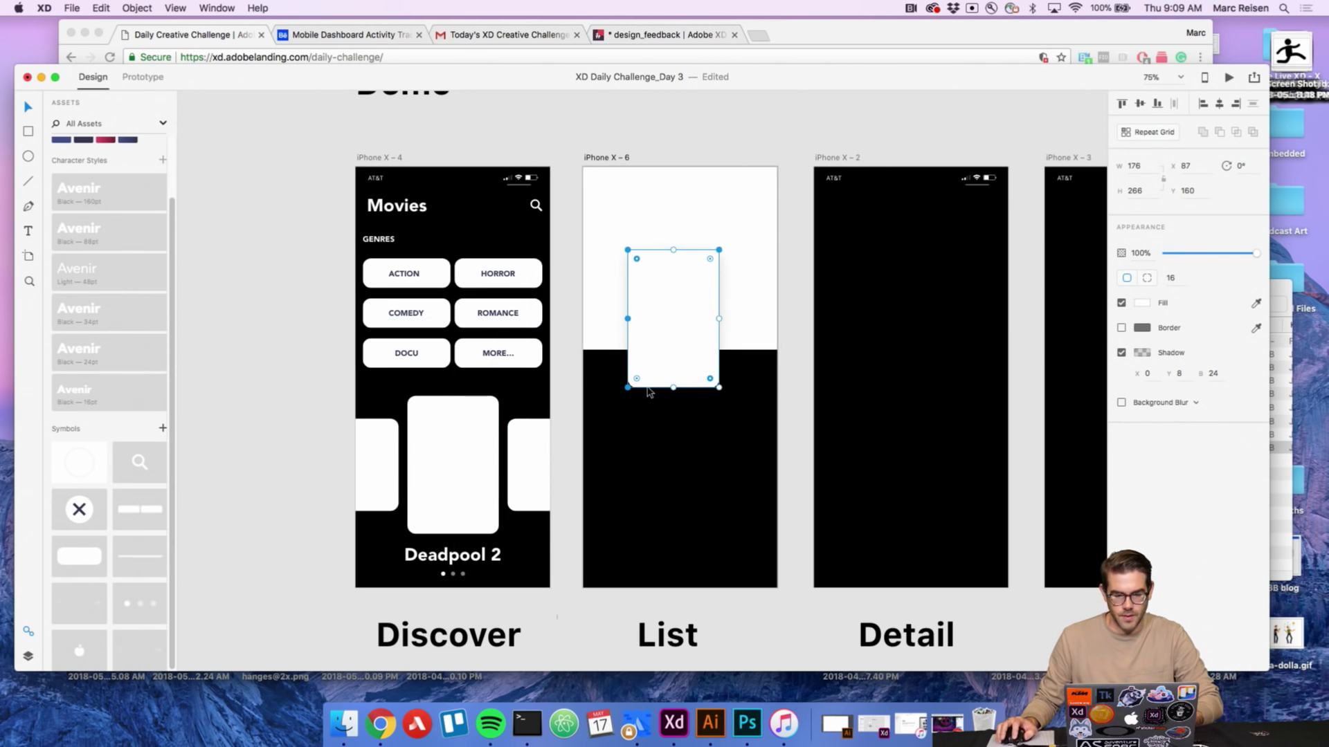
{"action": "left_click_drag", "start_coordinate": [627, 389], "coordinate": [578, 430]}
{"action": "left_click_drag", "start_coordinate": [653, 399], "coordinate": [671, 348]}
{"action": "left_click", "coordinate": [799, 305]}
Copy the Deadpool 2 title from Discover to the List artboard, placing it below the poster card near the left margin.
{"action": "scroll", "coordinate": [782, 315], "scroll_direction": "down", "scroll_amount": 2}
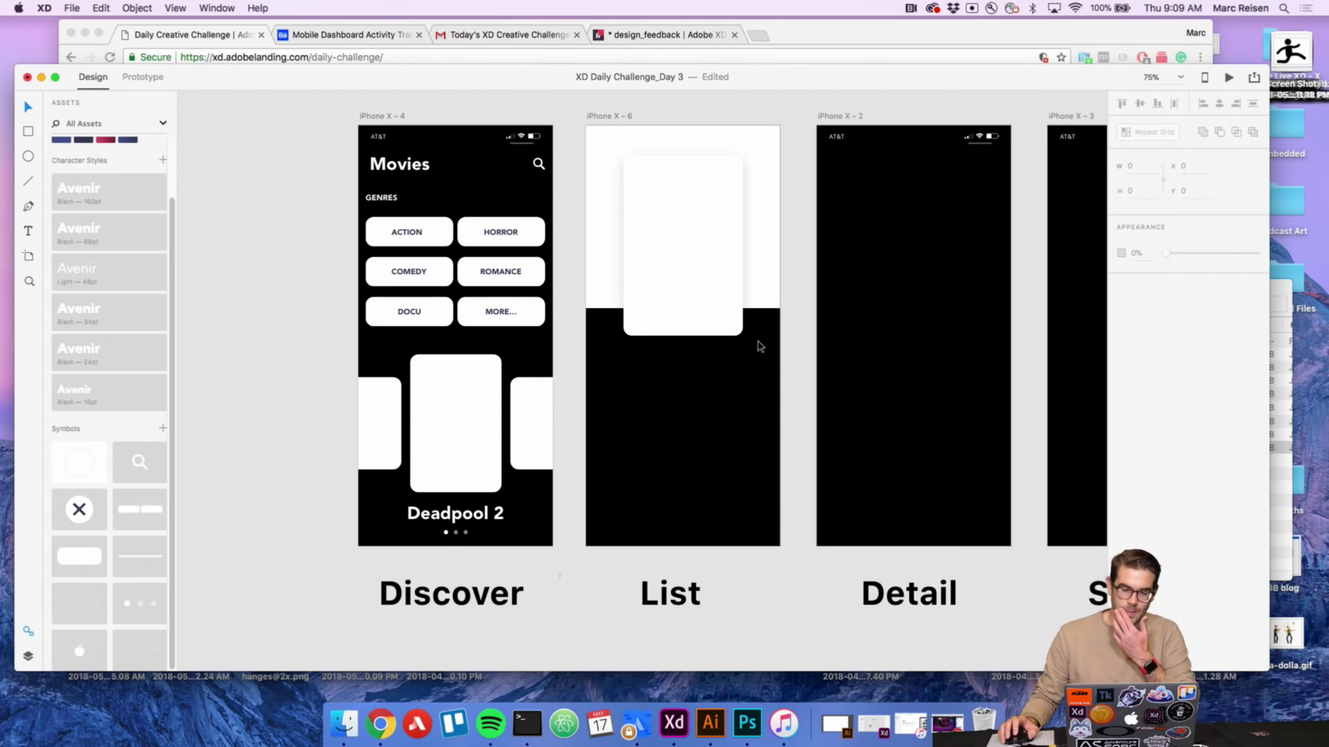
{"action": "left_click_drag", "start_coordinate": [459, 501], "coordinate": [641, 368]}
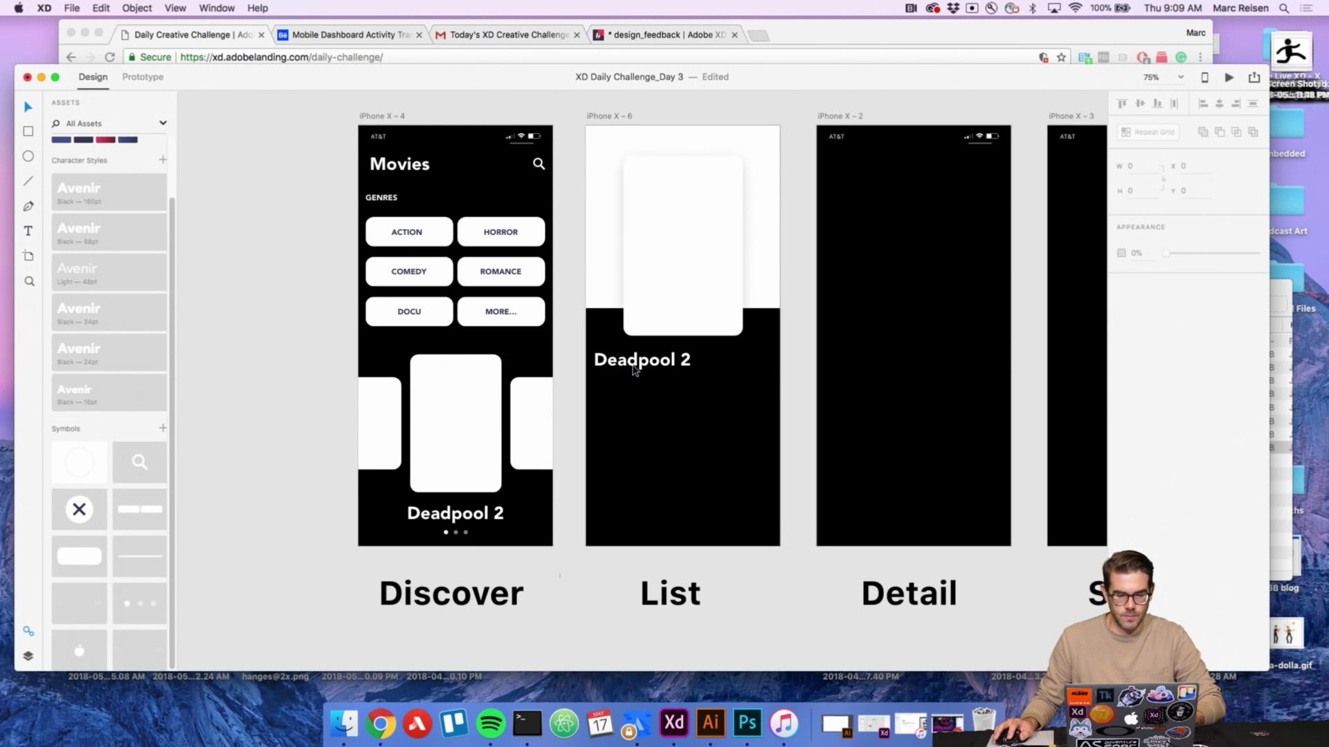
{"action": "key", "text": "Escape"}
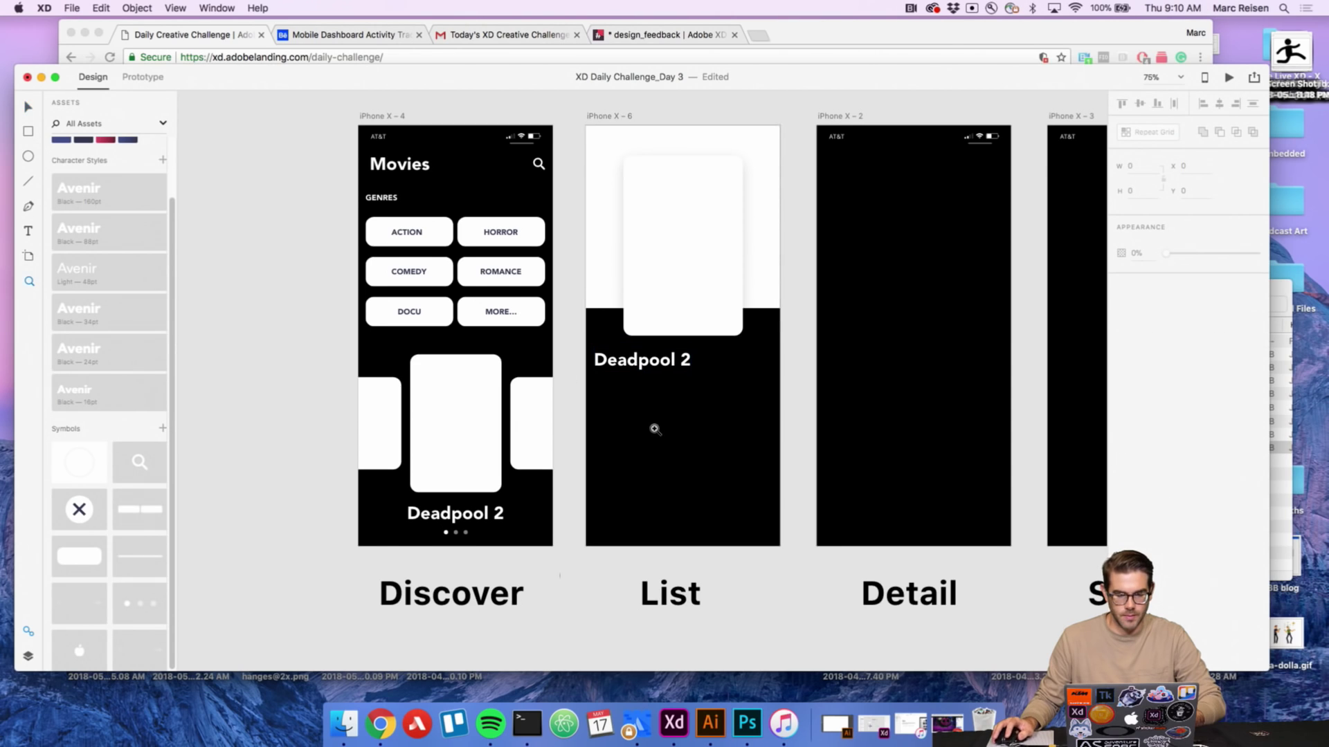
Move the GENRES label from Discover to the List artboard below the Deadpool 2 title and change its text to DESCRIPTION.
{"action": "key", "text": "super+minus"}
{"action": "key", "text": "super+equal"}
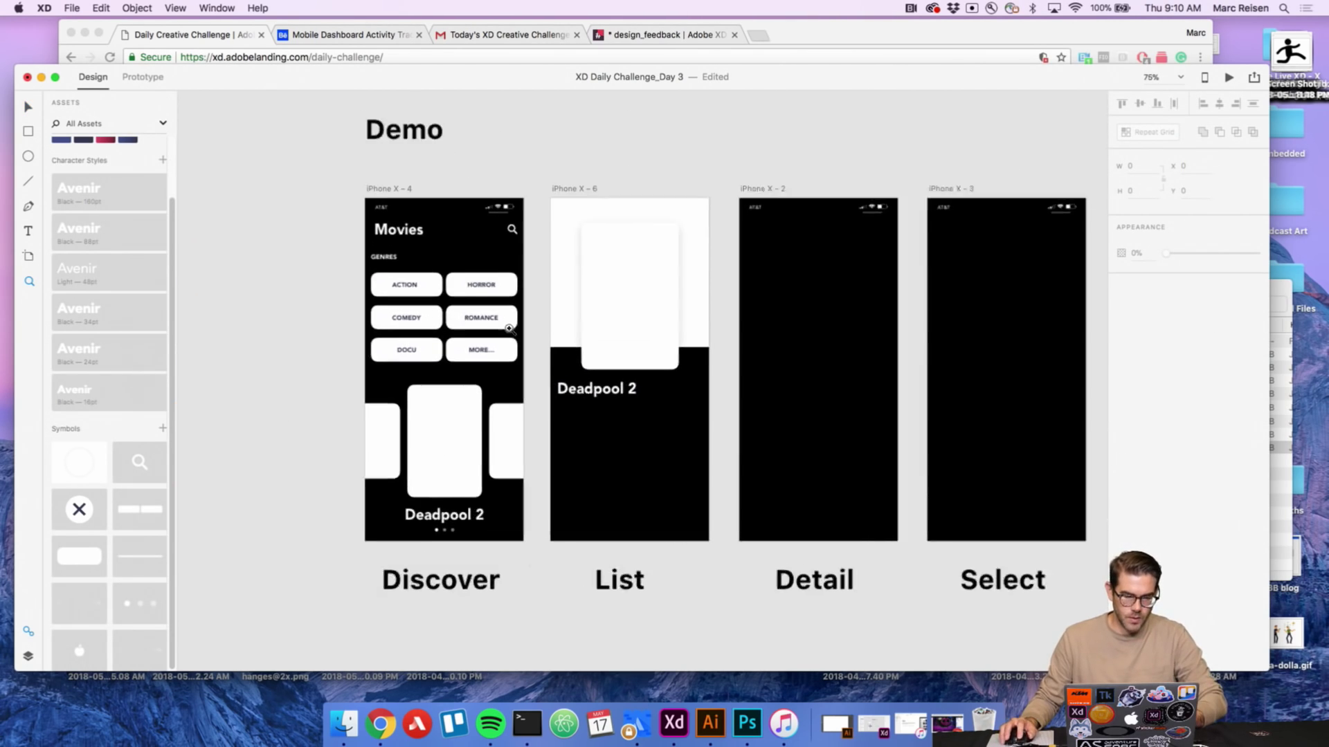
{"action": "left_click", "coordinate": [367, 243]}
{"action": "left_click_drag", "start_coordinate": [367, 242], "coordinate": [591, 476]}
{"action": "double_click", "coordinate": [590, 475]}
{"action": "type", "text": "DESCRIPTION"}
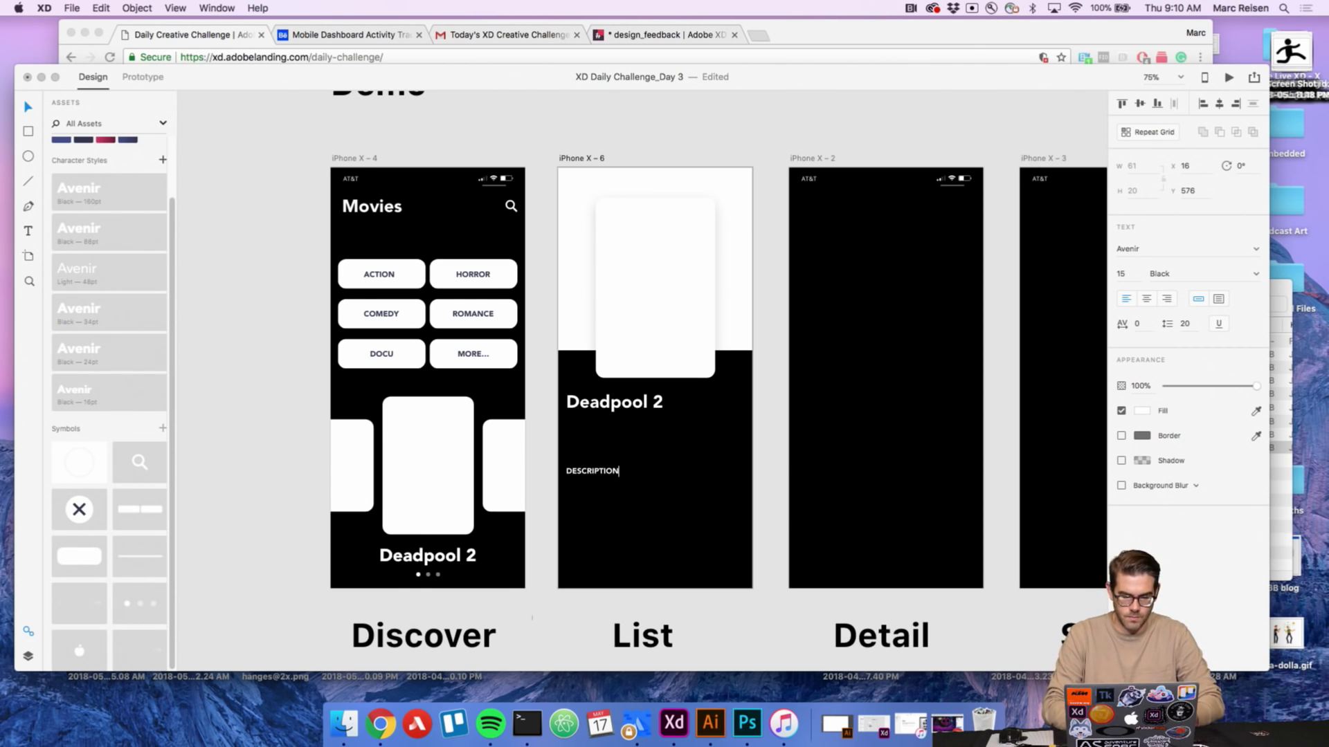
{"action": "key", "text": "Escape"}
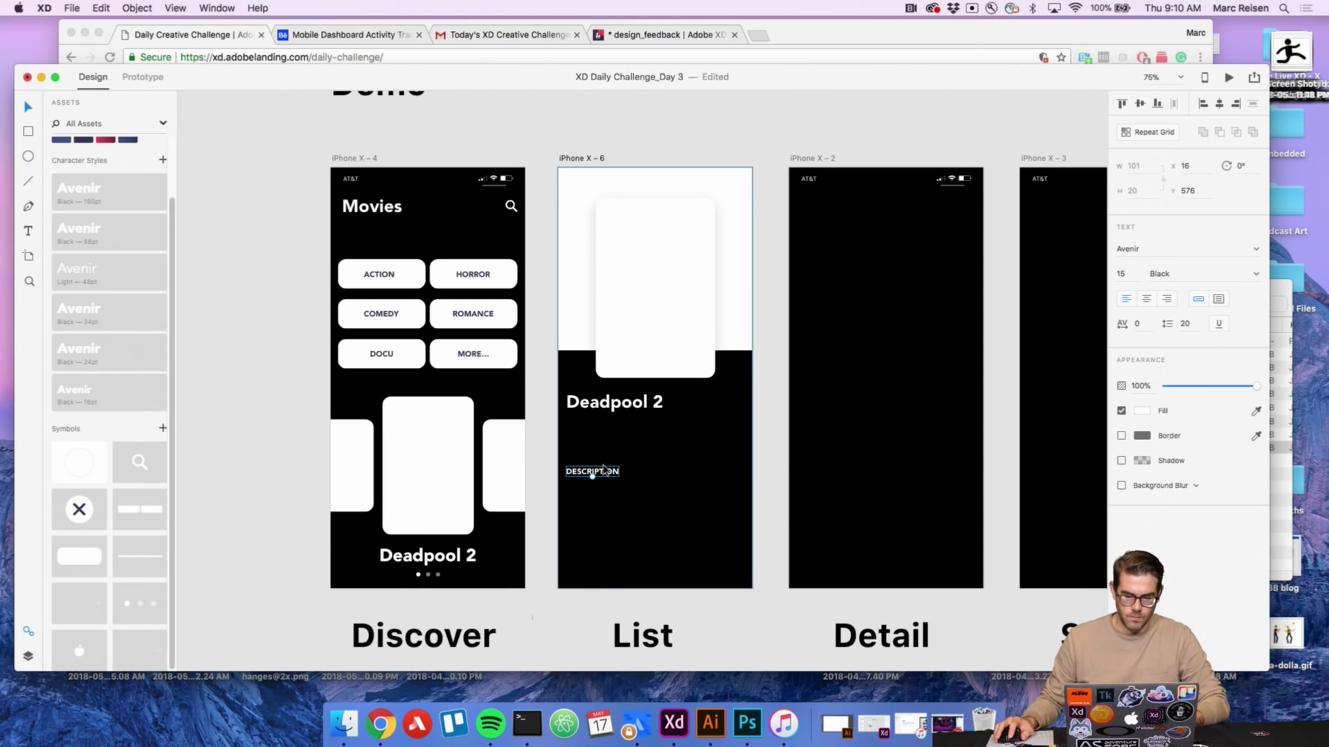
Duplicate the DESCRIPTION label near the bottom of the List artboard and change the copy's text to ACTORS.
{"action": "left_click_drag", "start_coordinate": [604, 475], "coordinate": [605, 550]}
{"action": "double_click", "coordinate": [605, 550]}
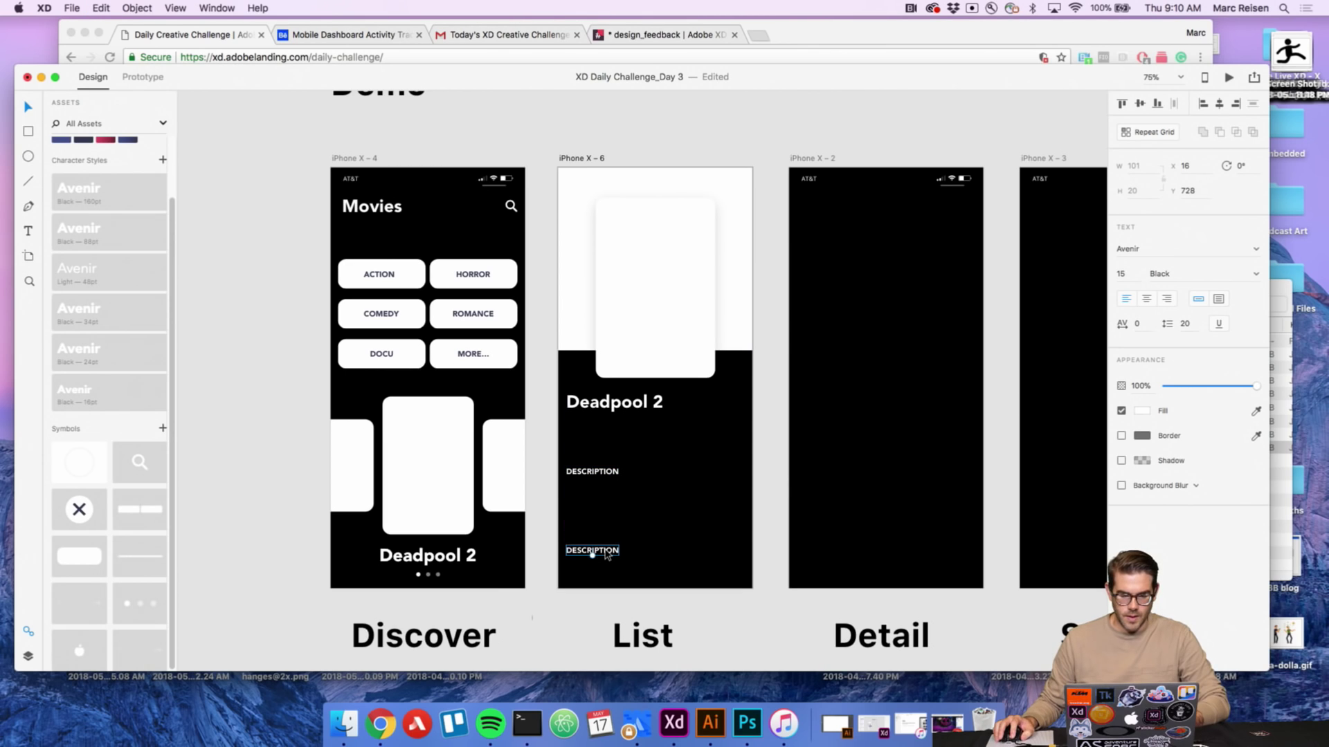
{"action": "type", "text": "ACTORS"}
{"action": "key", "text": "Escape"}
Search the web for deadpool 2 in a new Chrome tab and copy the film's short synopsis from the results page.
{"action": "left_click", "coordinate": [765, 35]}
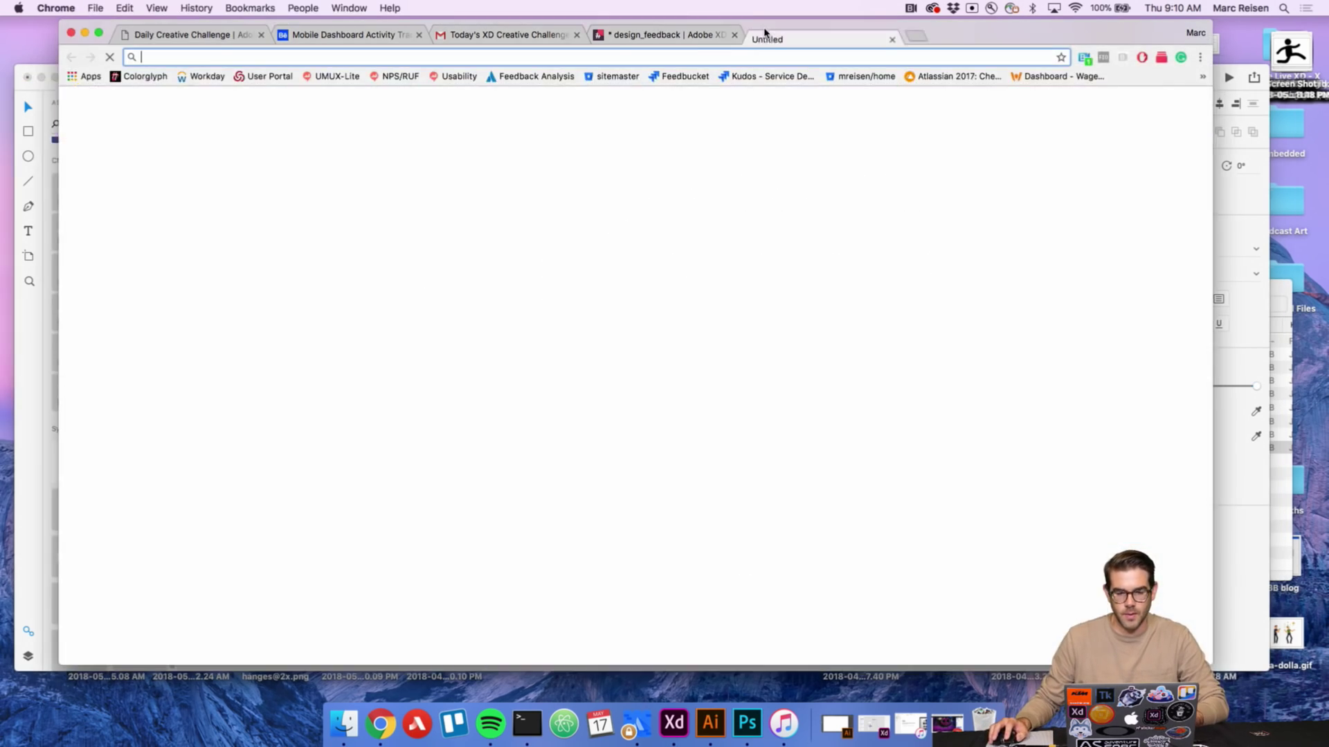
{"action": "type", "text": "deadpool movie"}
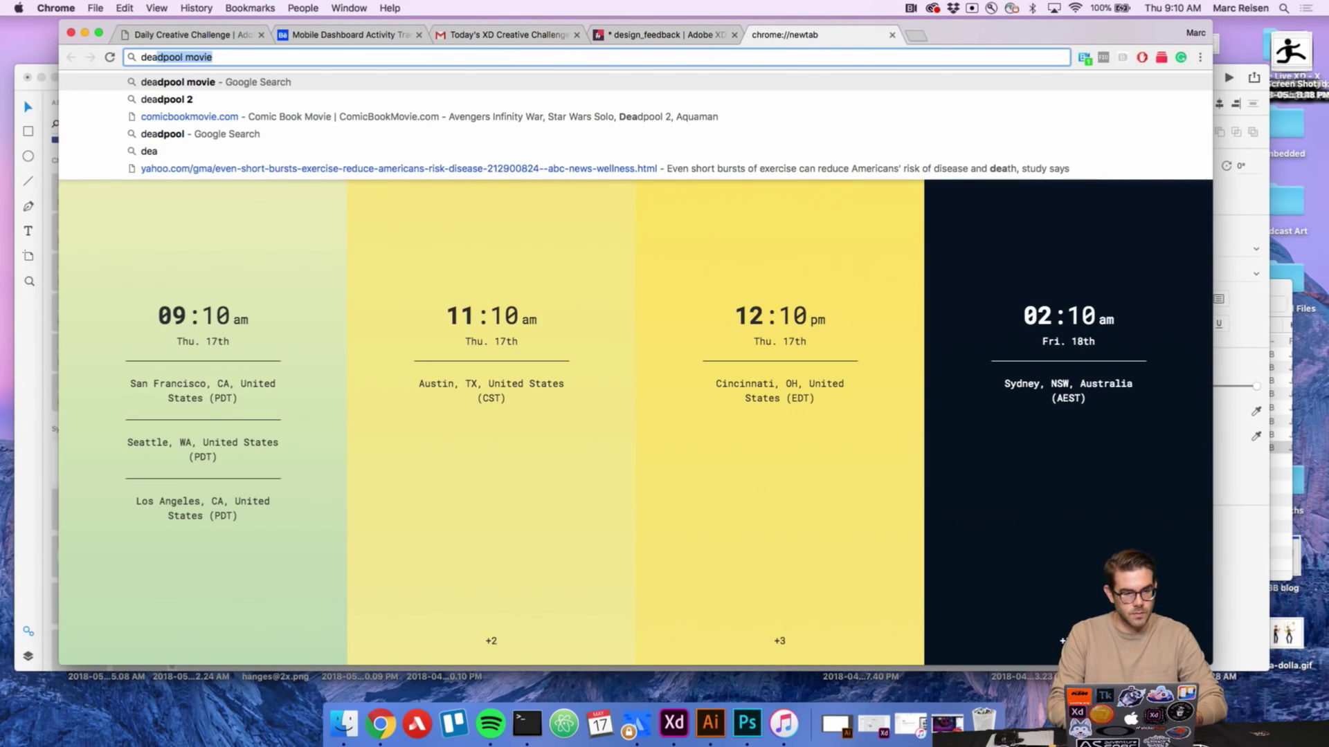
{"action": "key", "text": "Down"}
{"action": "key", "text": "Return"}
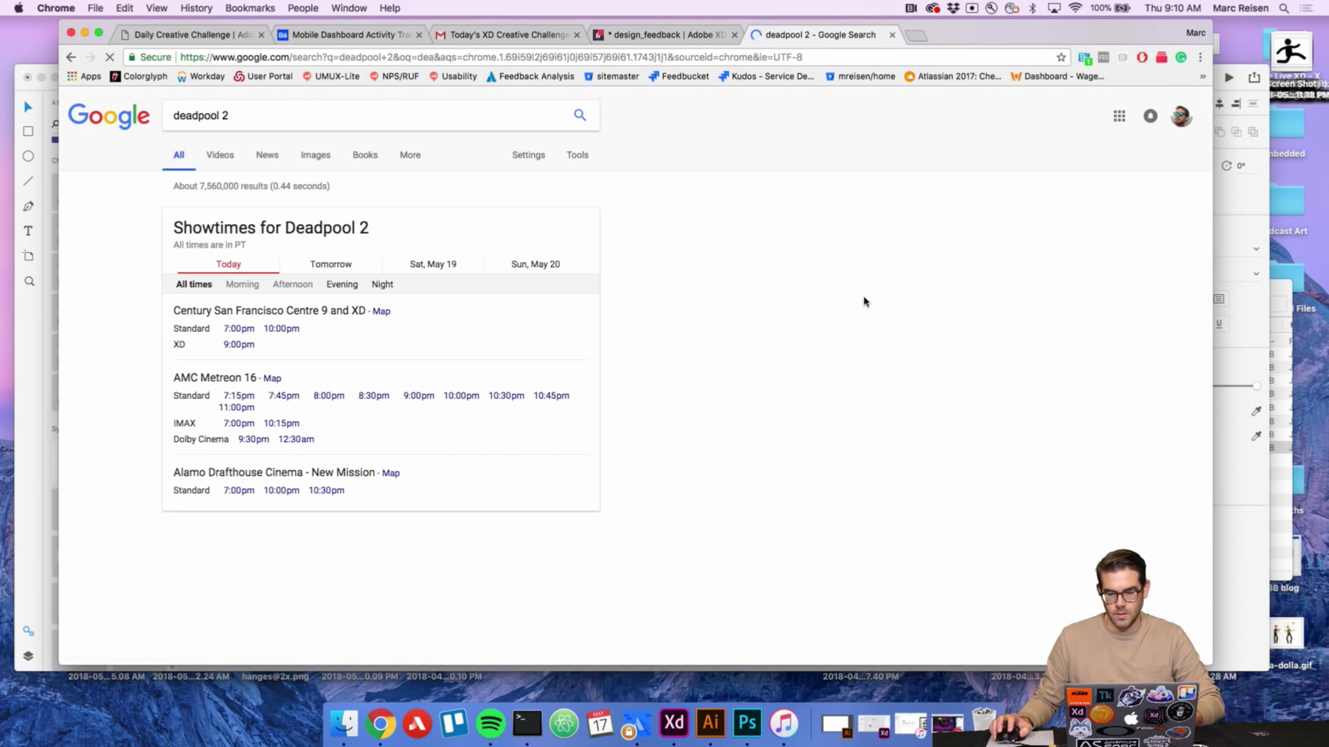
{"action": "scroll", "coordinate": [807, 409], "scroll_direction": "down", "scroll_amount": 7}
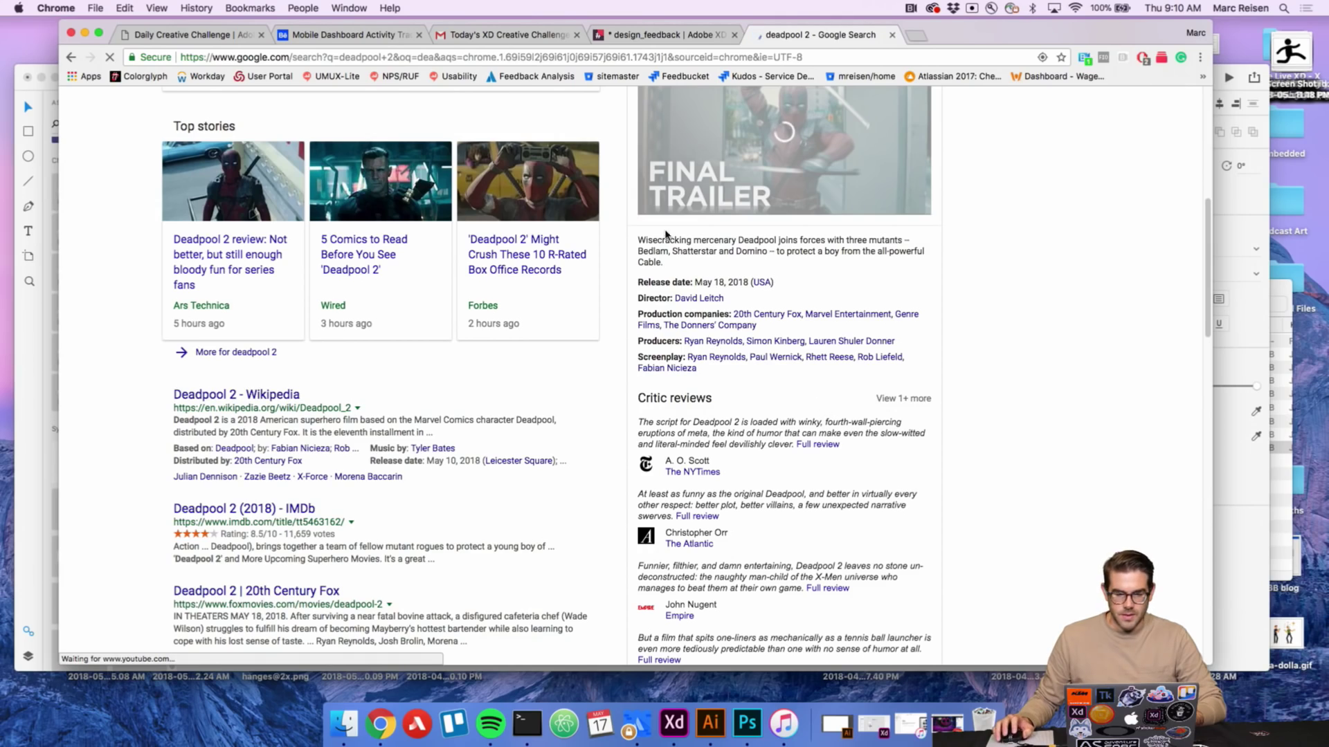
{"action": "left_click_drag", "start_coordinate": [638, 239], "coordinate": [699, 272]}
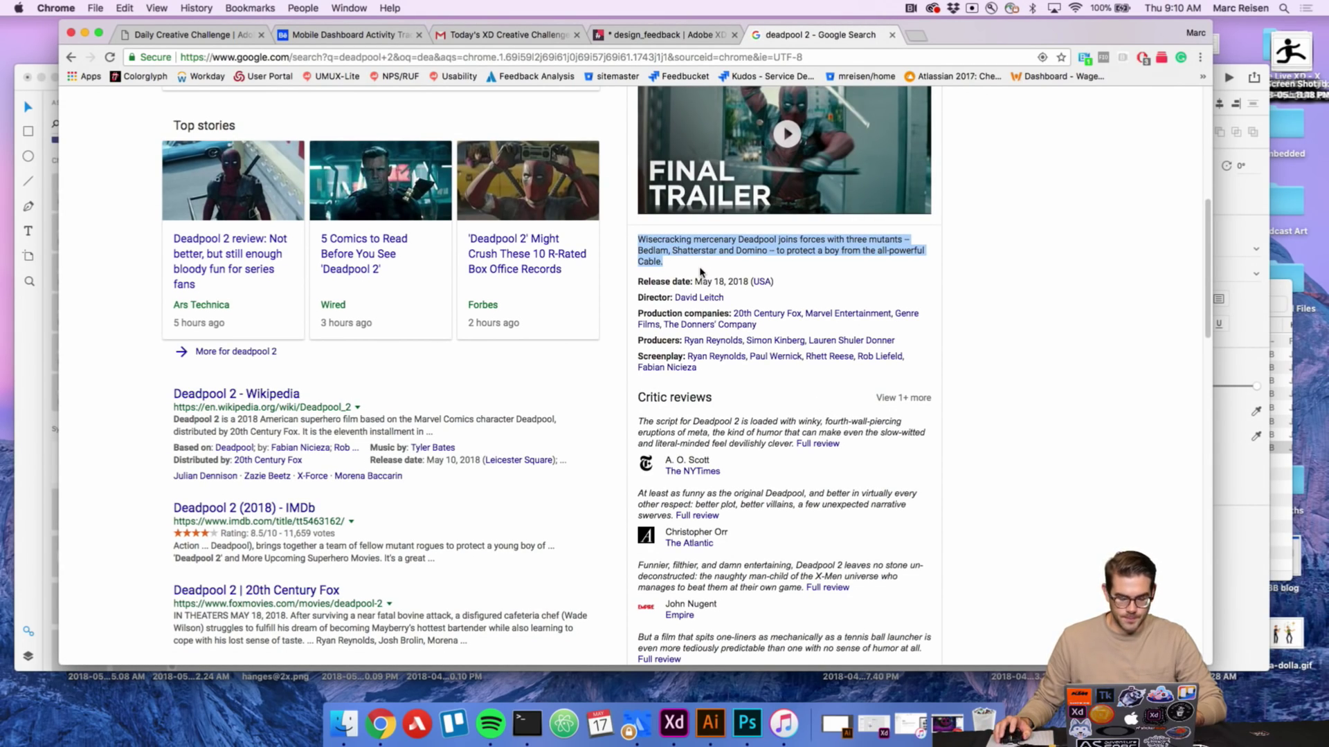
Back in Adobe XD, paste the synopsis into a text area about 336 × 85 below the DESCRIPTION label on List and make it white.
{"action": "key", "text": "super+Tab"}
{"action": "key", "text": "t"}
{"action": "left_click_drag", "start_coordinate": [567, 487], "coordinate": [735, 531]}
{"action": "type", "text": "Wisecracking mercenary Deadpool joins forces with three mutants — Bedlam, Shatterstar and Domino — to protect a boy from the all-powerful Cable."}
{"action": "key", "text": "Escape"}
{"action": "left_click", "coordinate": [1141, 410]}
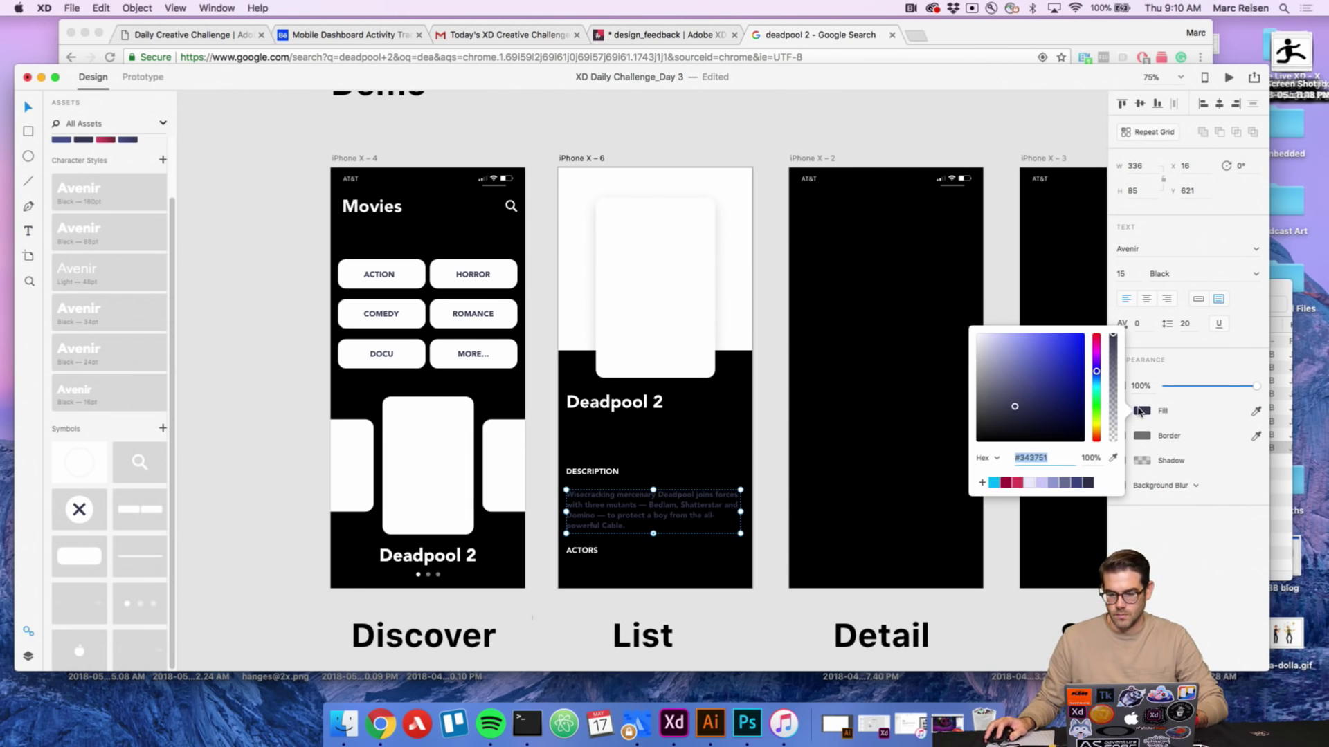
{"action": "left_click_drag", "start_coordinate": [1067, 389], "coordinate": [937, 314]}
{"action": "left_click", "coordinate": [773, 372]}
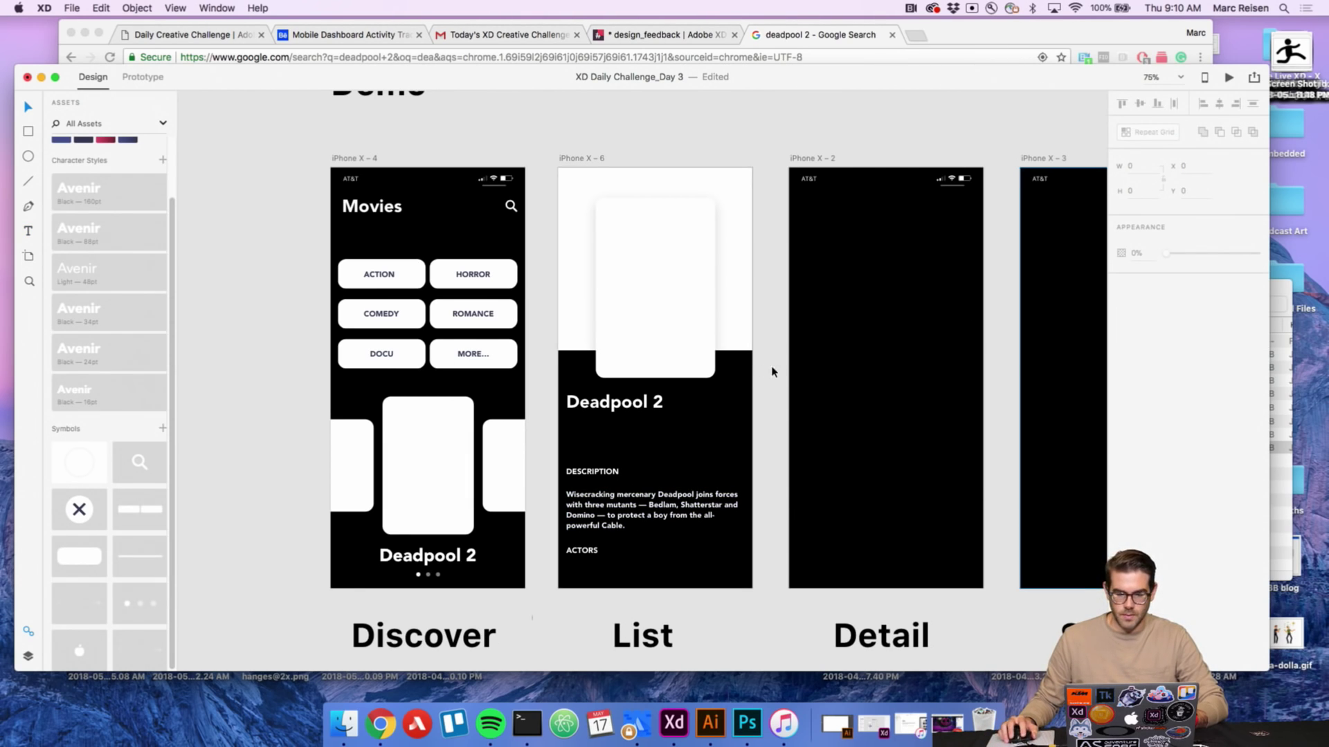
Apply the Avenir Black 16pt character style to the synopsis text and change its weight to Book.
{"action": "left_click", "coordinate": [644, 500]}
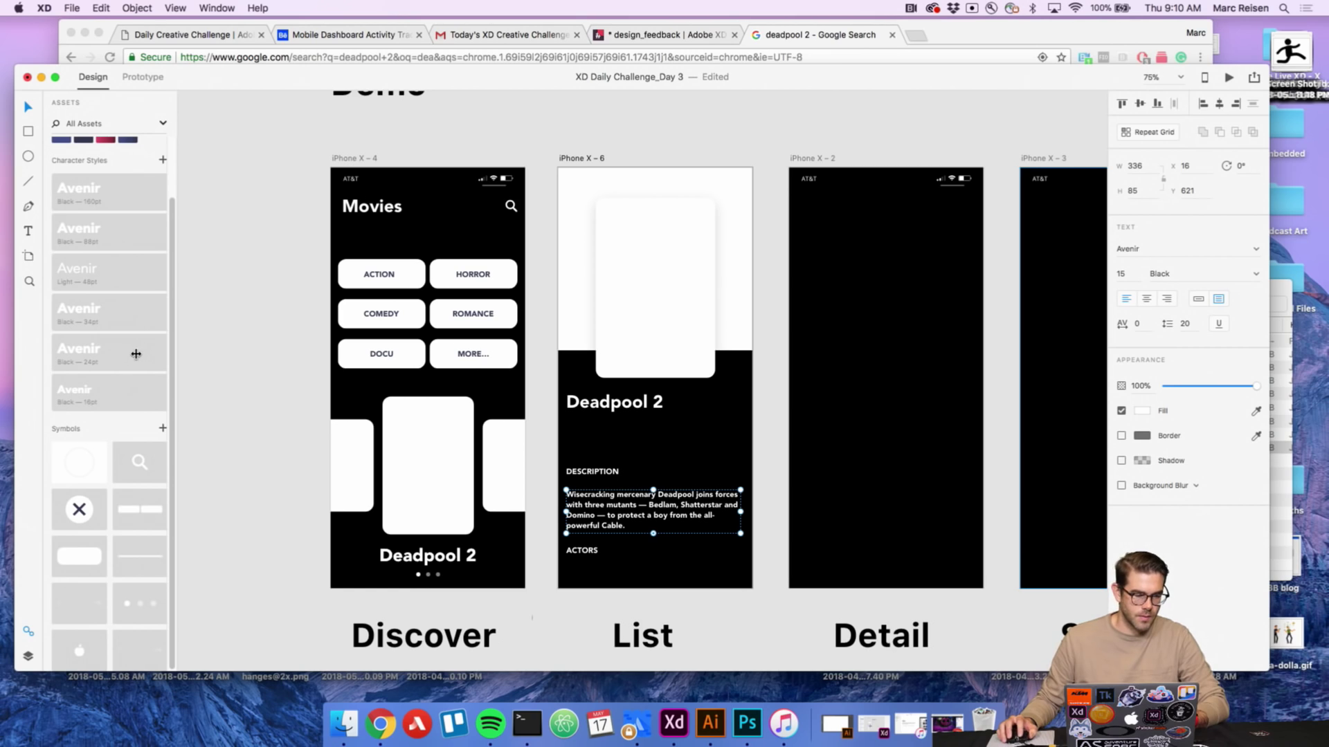
{"action": "left_click", "coordinate": [127, 389]}
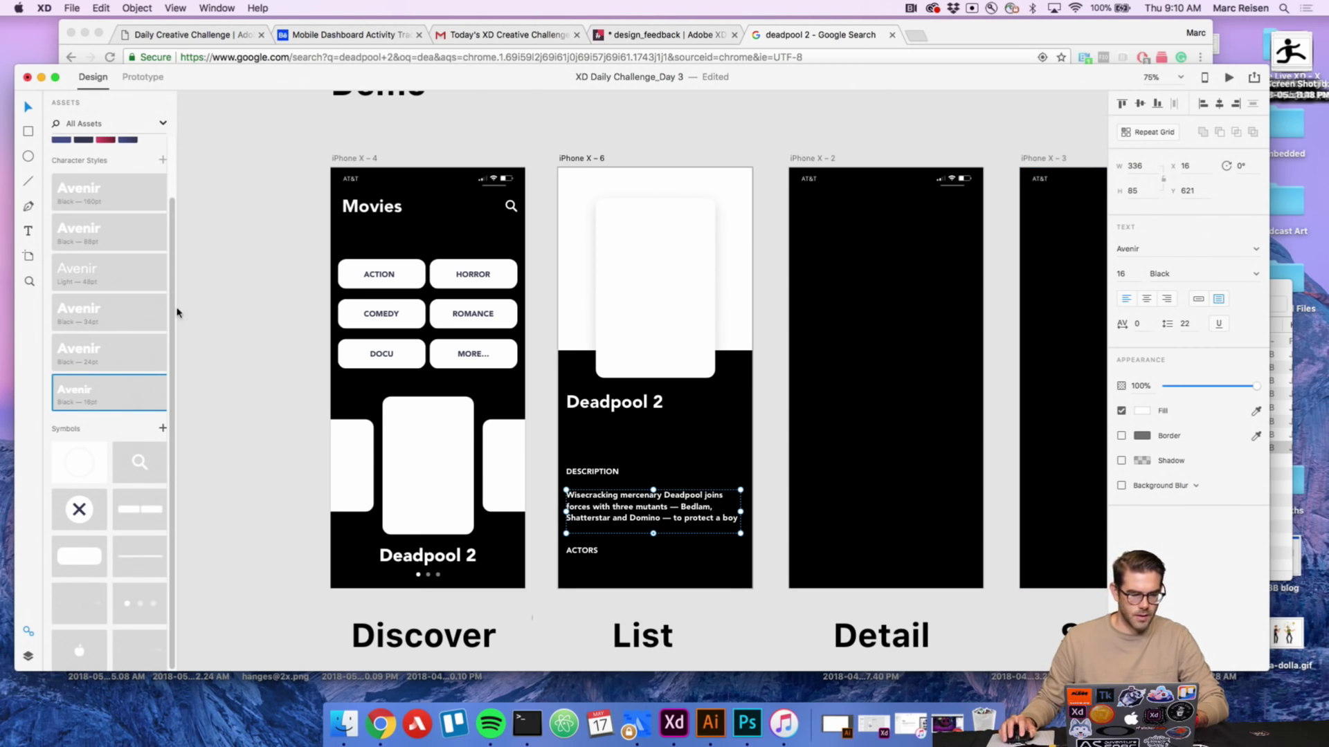
{"action": "double_click", "coordinate": [621, 507]}
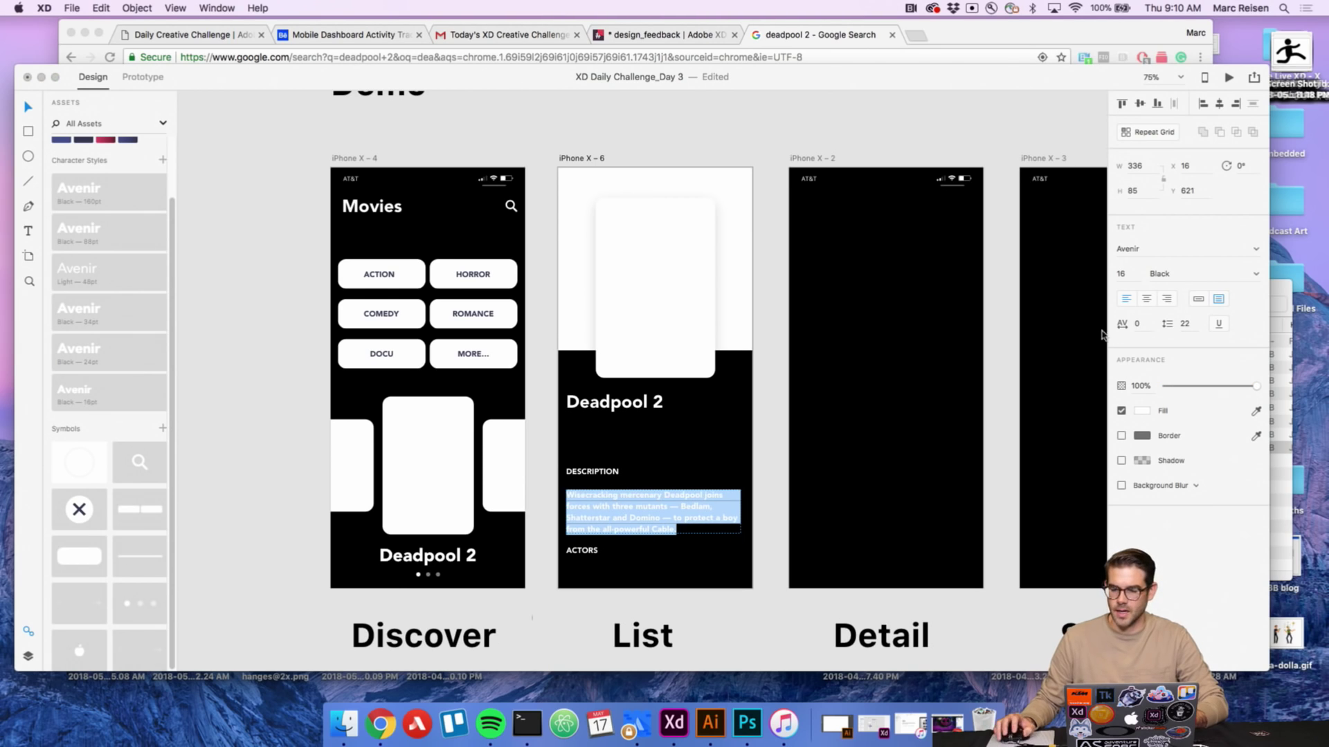
{"action": "left_click", "coordinate": [1256, 277]}
{"action": "left_click", "coordinate": [1256, 276]}
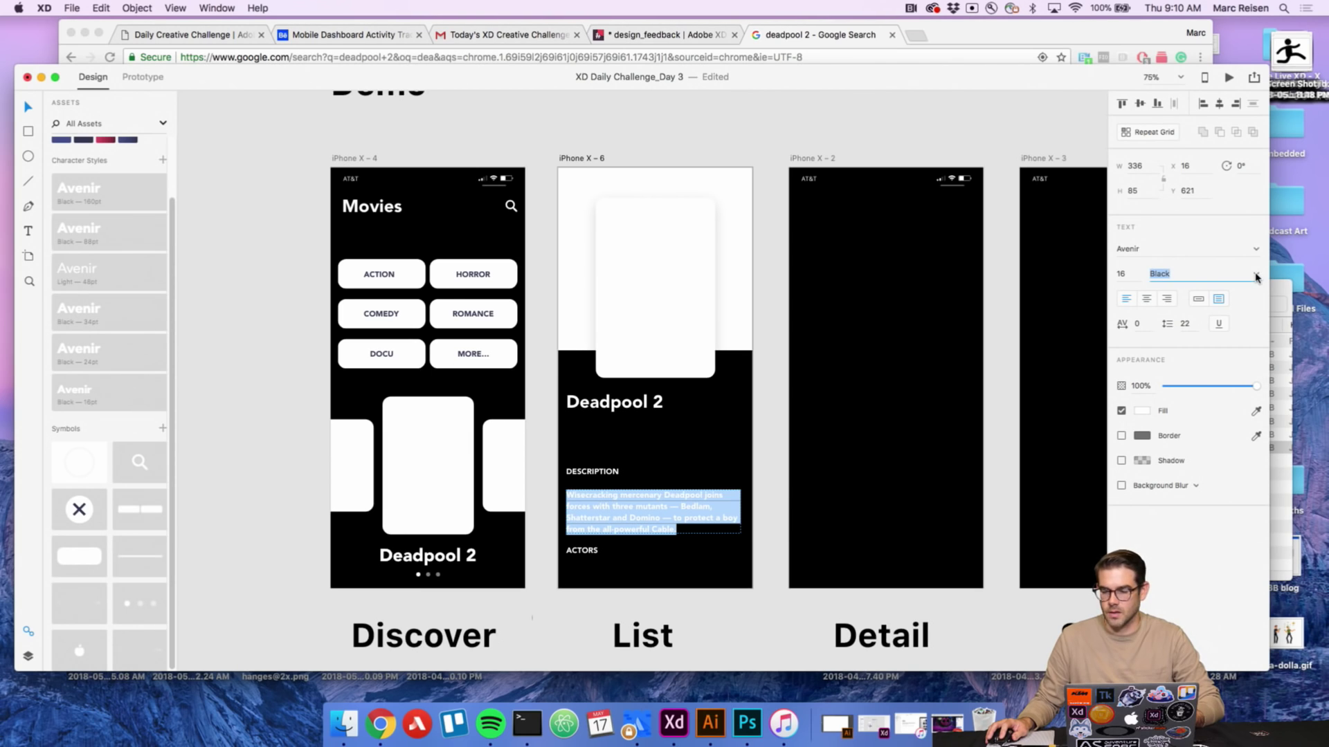
{"action": "left_click", "coordinate": [1256, 277]}
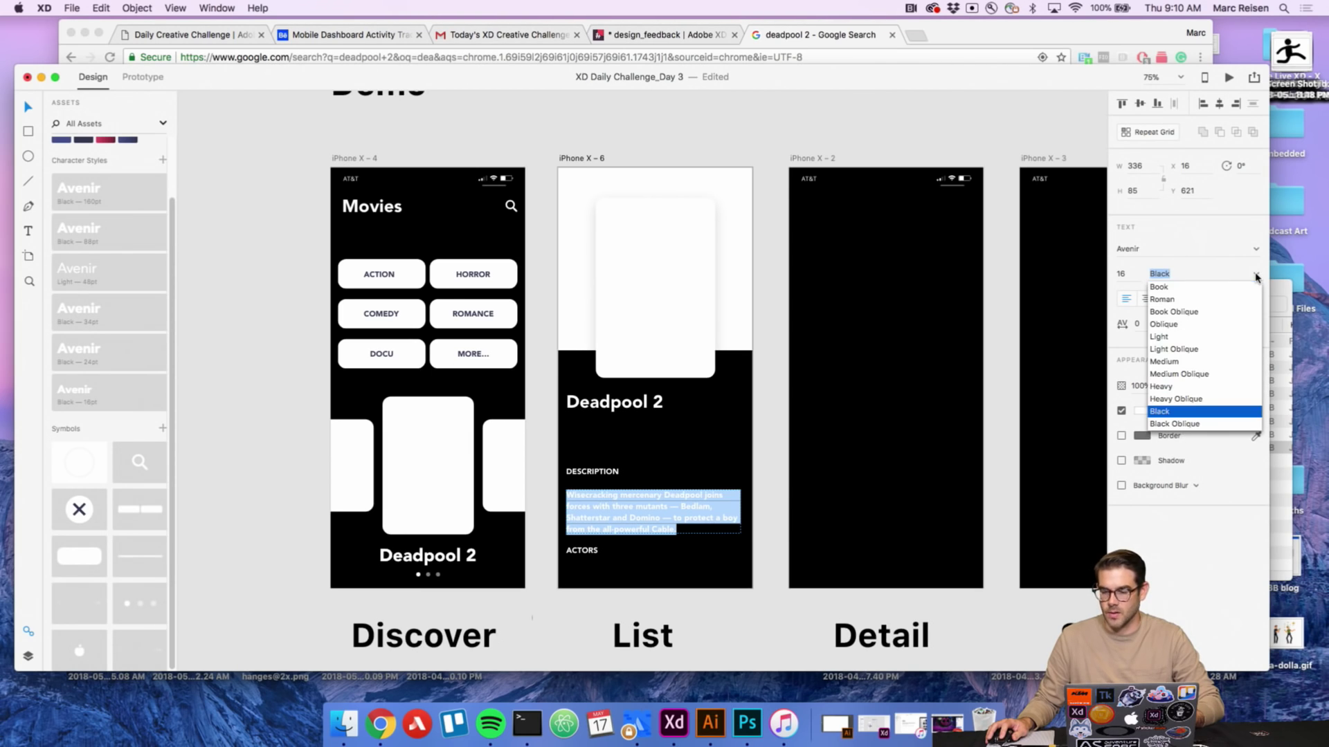
{"action": "left_click", "coordinate": [1220, 297]}
{"action": "key", "text": "Escape"}
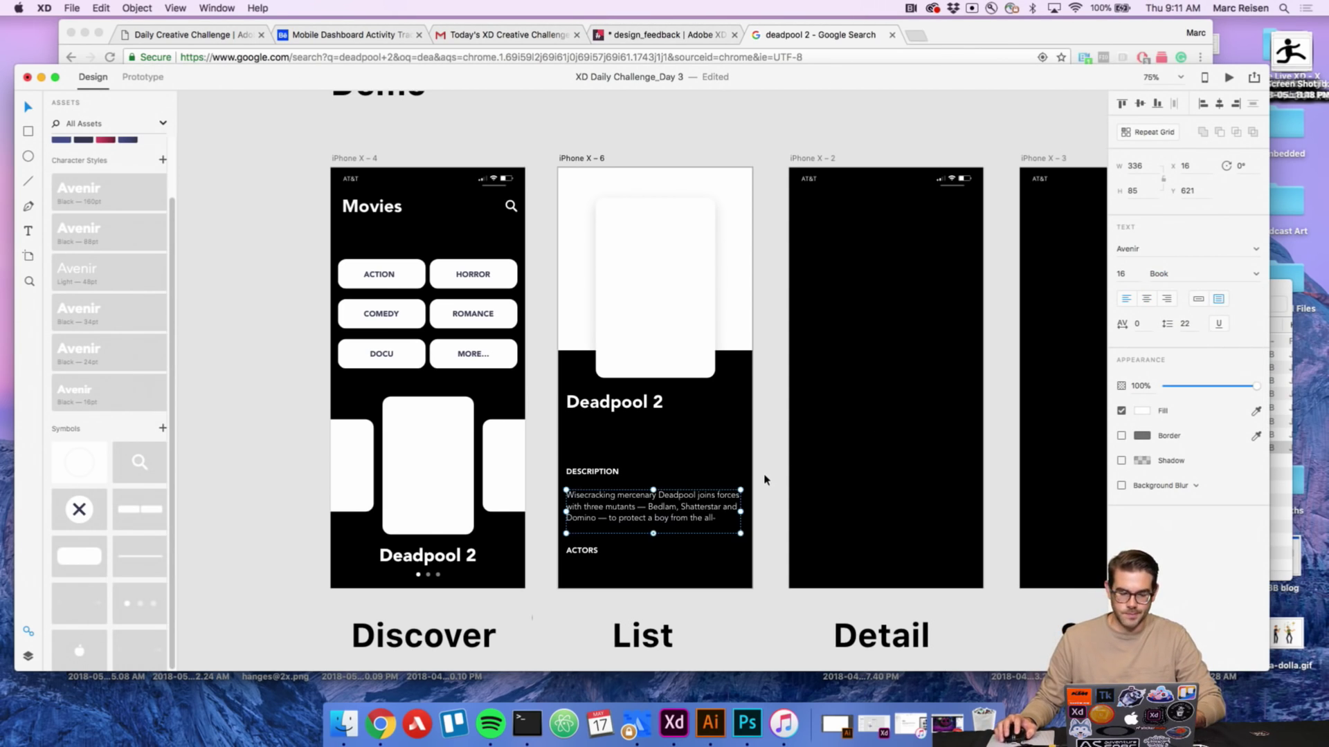
Extend the synopsis text area to a height of 107 and move it up to Y 612, between the DESCRIPTION and ACTORS labels.
{"action": "left_click_drag", "start_coordinate": [653, 533], "coordinate": [657, 545]}
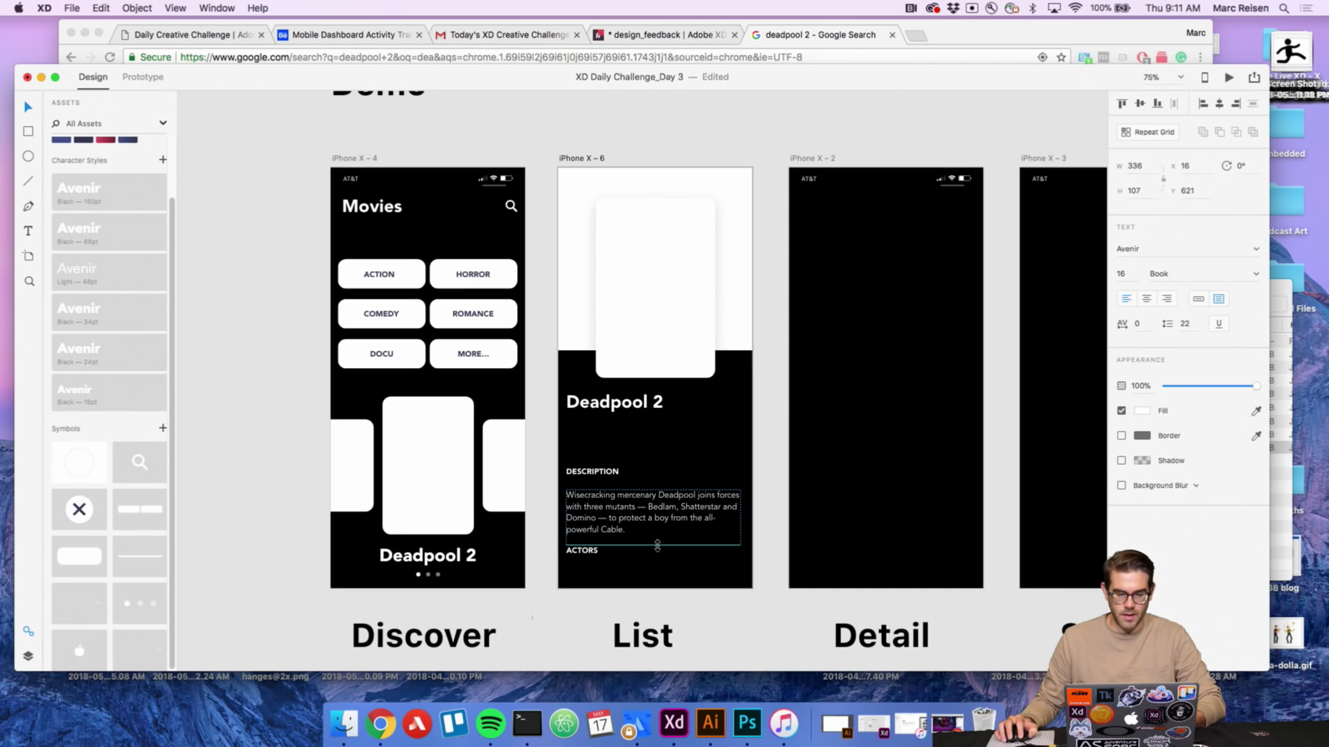
{"action": "key", "text": "z"}
{"action": "scroll", "coordinate": [712, 489], "scroll_direction": "down", "scroll_amount": 3}
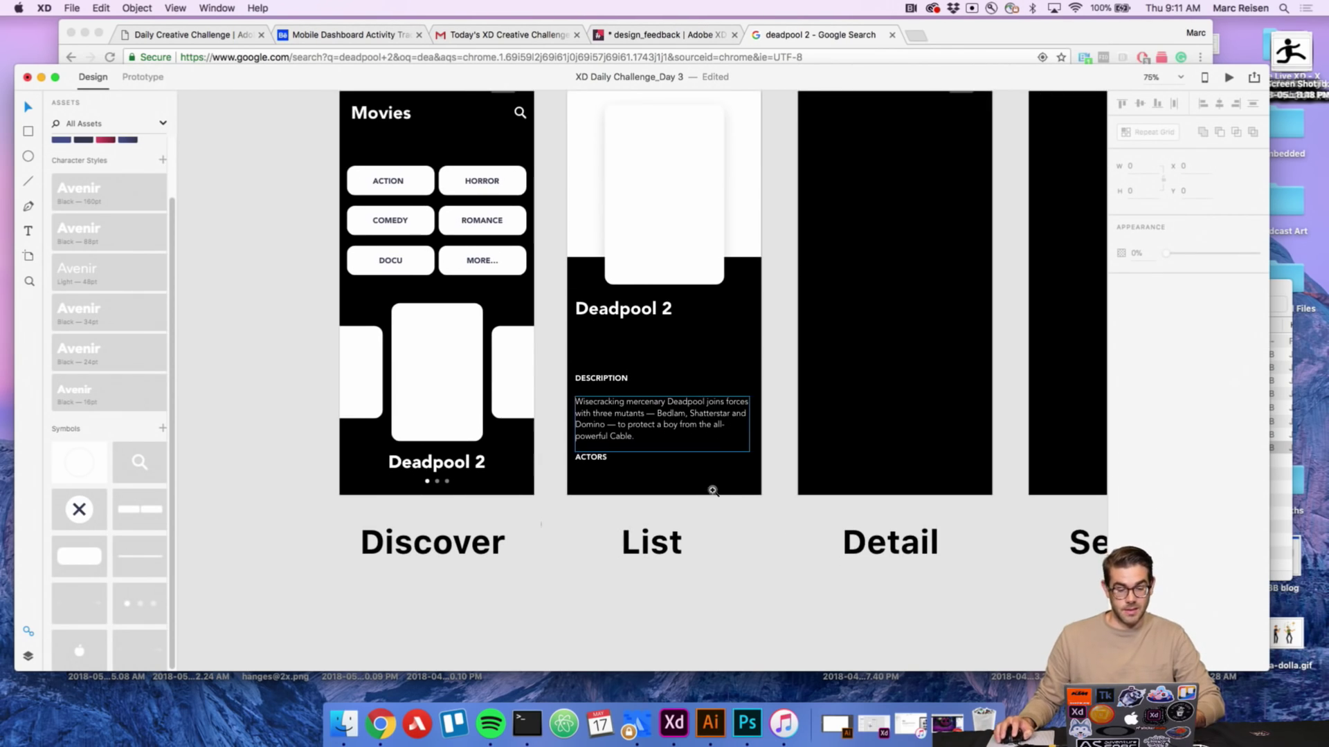
{"action": "key", "text": "v"}
{"action": "left_click", "coordinate": [661, 417]}
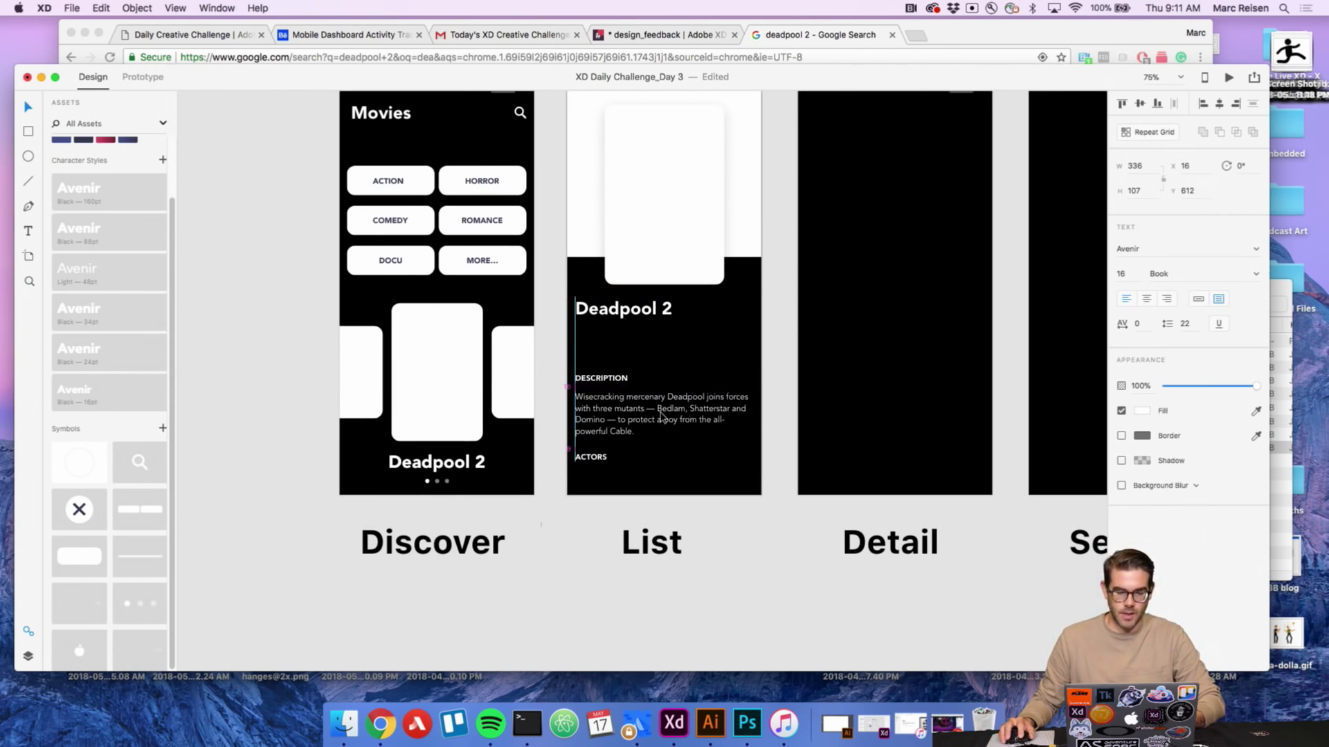
Place the white rounded button symbol below the List artboard's Deadpool 2 title and label it 7:00 PM using a copy of the ROMANCE text.
{"action": "key", "text": "z"}
{"action": "left_click", "coordinate": [666, 398]}
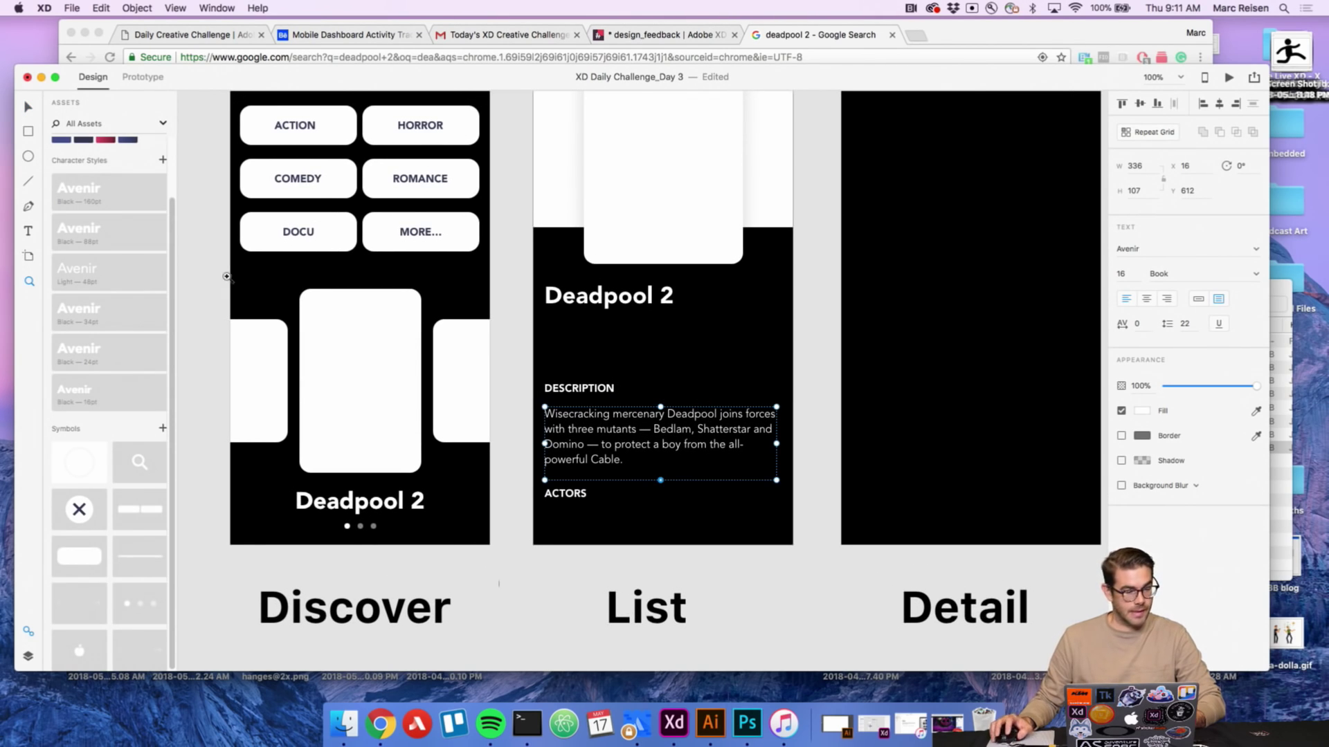
{"action": "left_click_drag", "start_coordinate": [95, 560], "coordinate": [610, 344]}
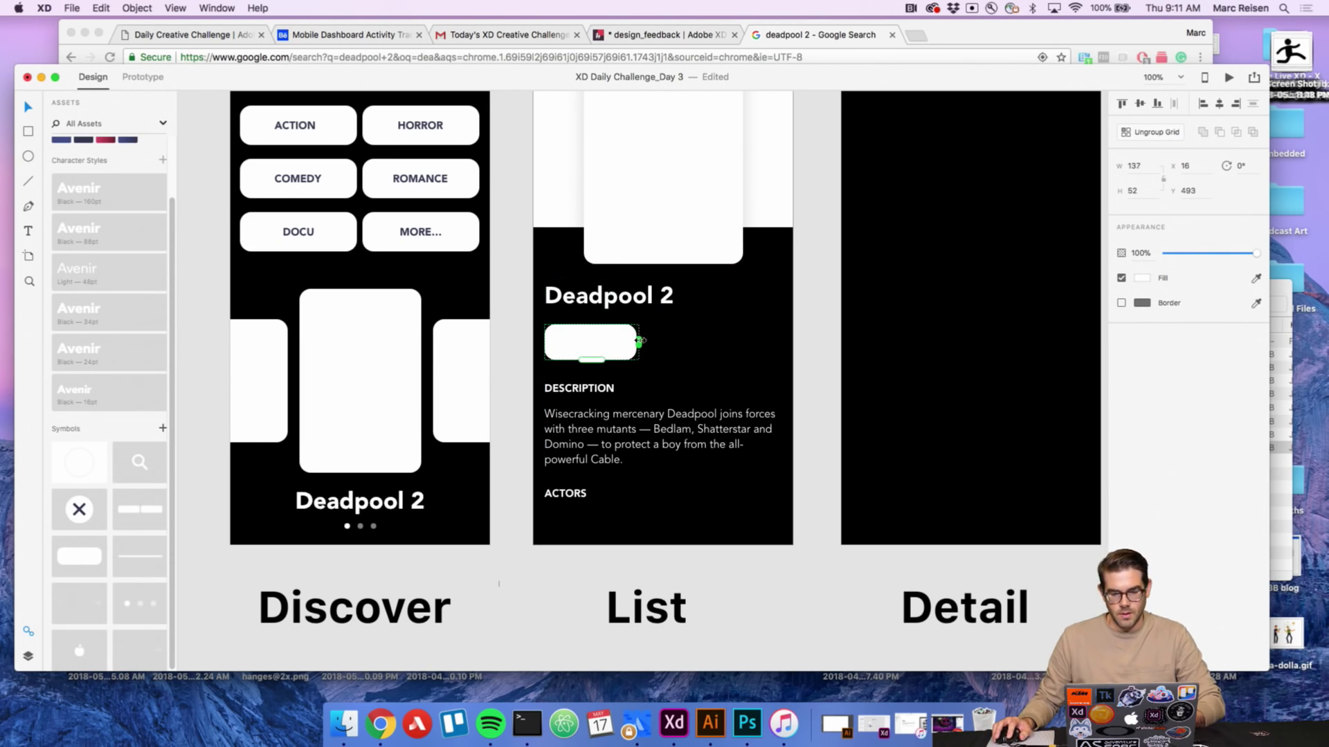
{"action": "left_click", "coordinate": [663, 280]}
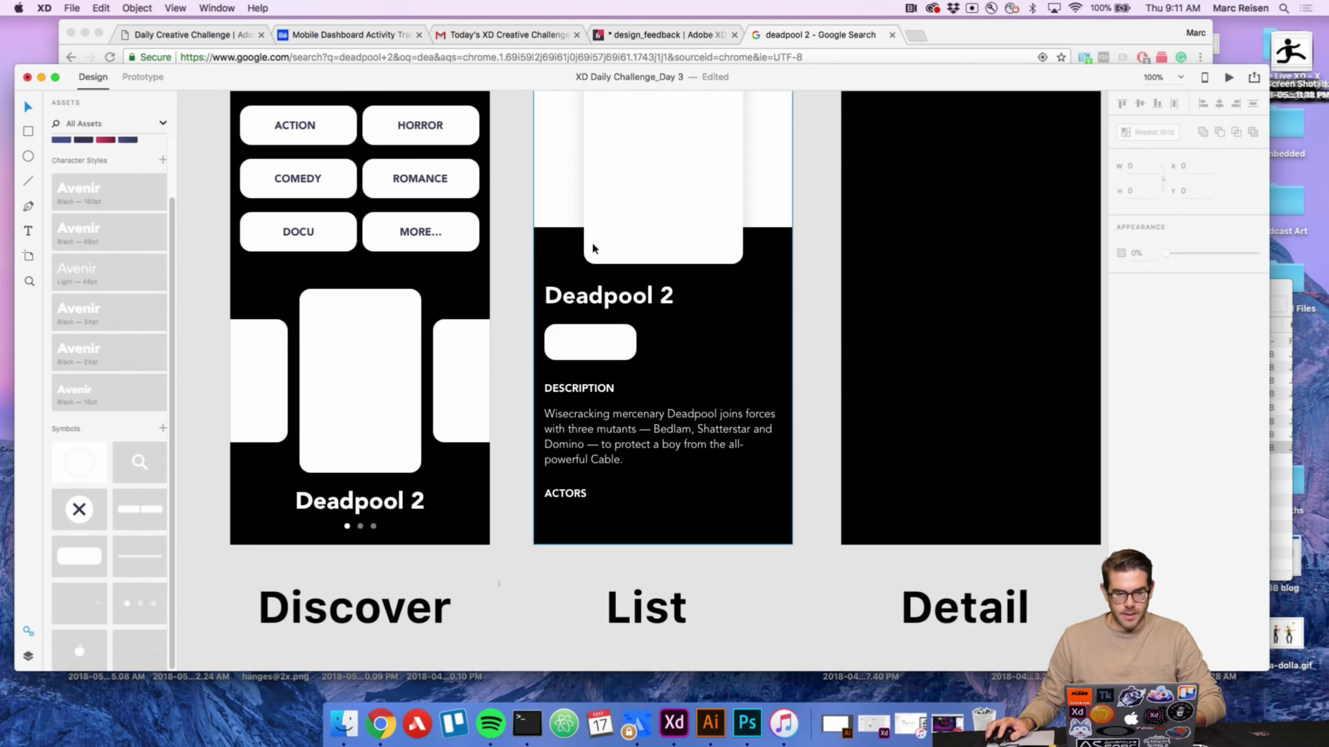
{"action": "double_click", "coordinate": [436, 183]}
{"action": "left_click_drag", "start_coordinate": [436, 183], "coordinate": [597, 342]}
{"action": "double_click", "coordinate": [596, 342]}
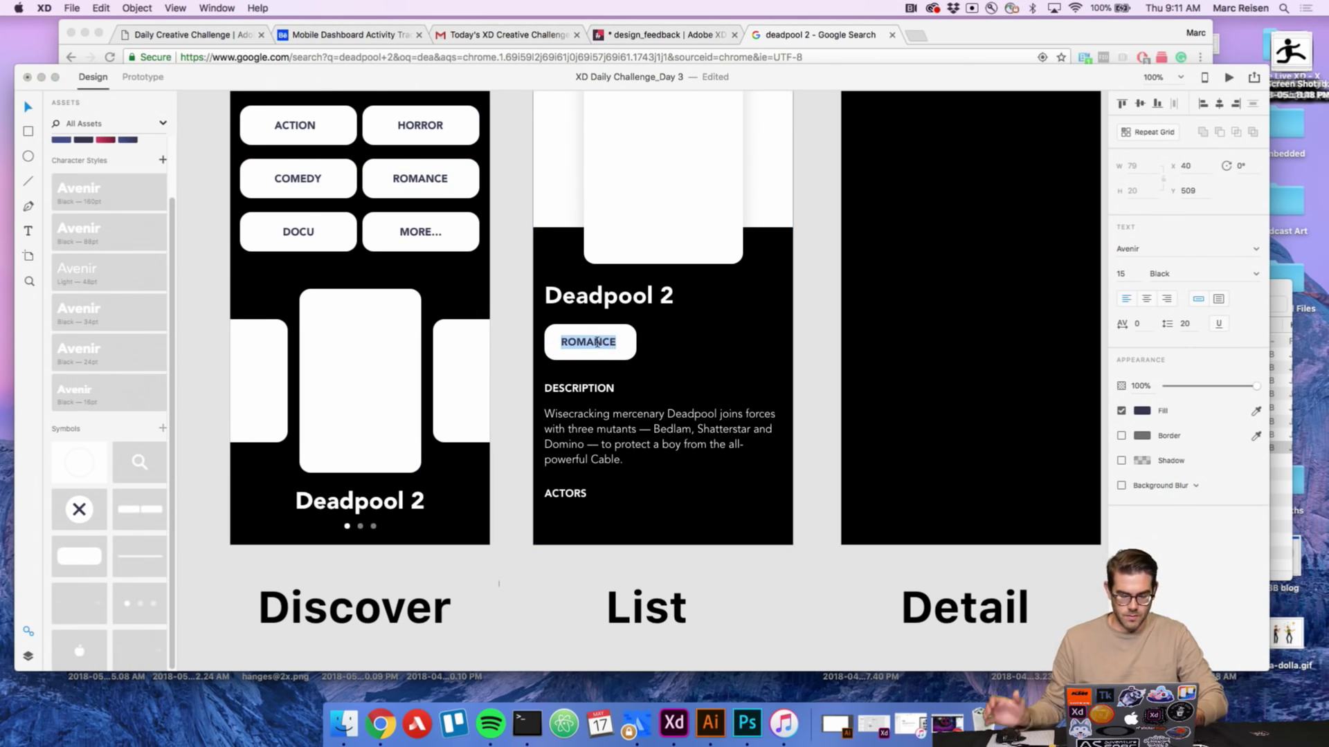
{"action": "type", "text": "7:00"}
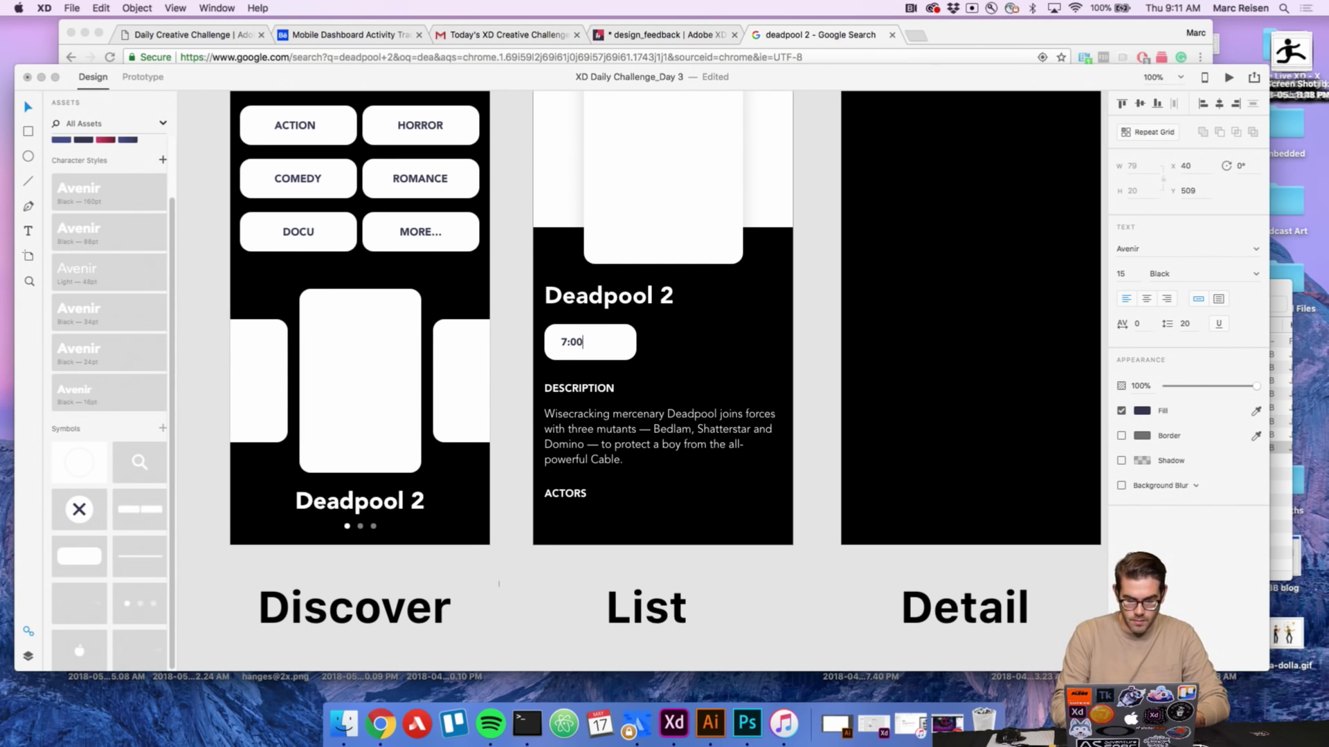
{"action": "type", "text": " PM"}
{"action": "key", "text": "Escape"}
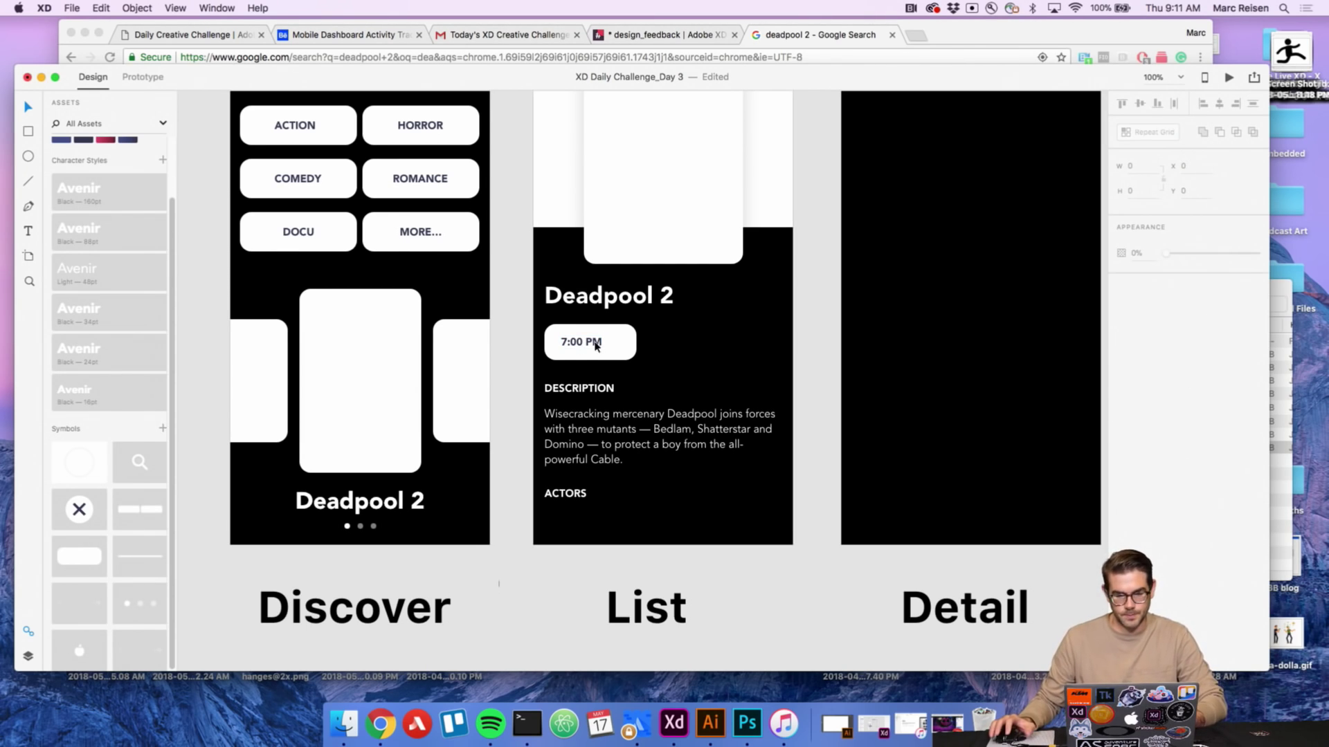
Centre the label in the 7:00 PM button and repeat the button horizontally past the List artboard's edge with Repeat Grid.
{"action": "left_click_drag", "start_coordinate": [589, 346], "coordinate": [796, 346]}
{"action": "left_click", "coordinate": [607, 347], "text": "shift"}
{"action": "key", "text": "super+r"}
{"action": "left_click", "coordinate": [804, 348]}
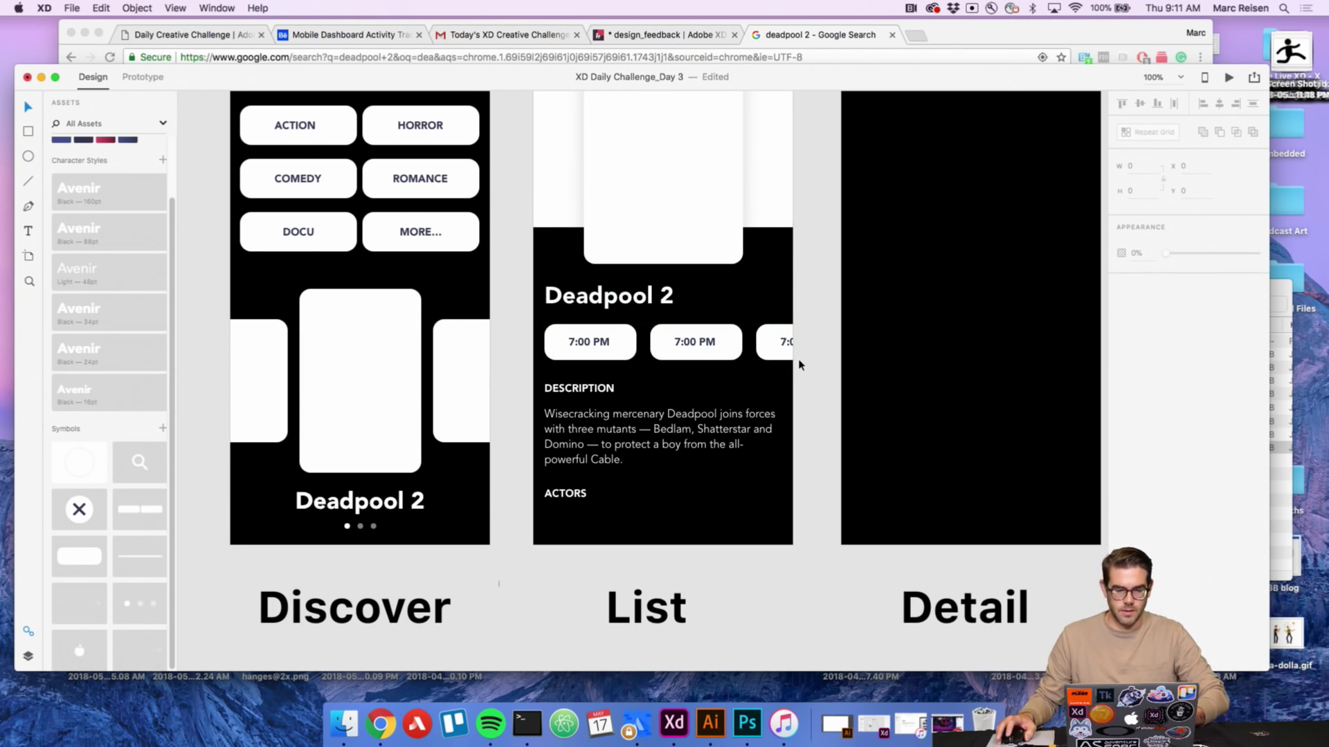
Change the second showtime button's label to 8:00 PM and the third one's to 9:00 PM.
{"action": "left_click", "coordinate": [700, 344]}
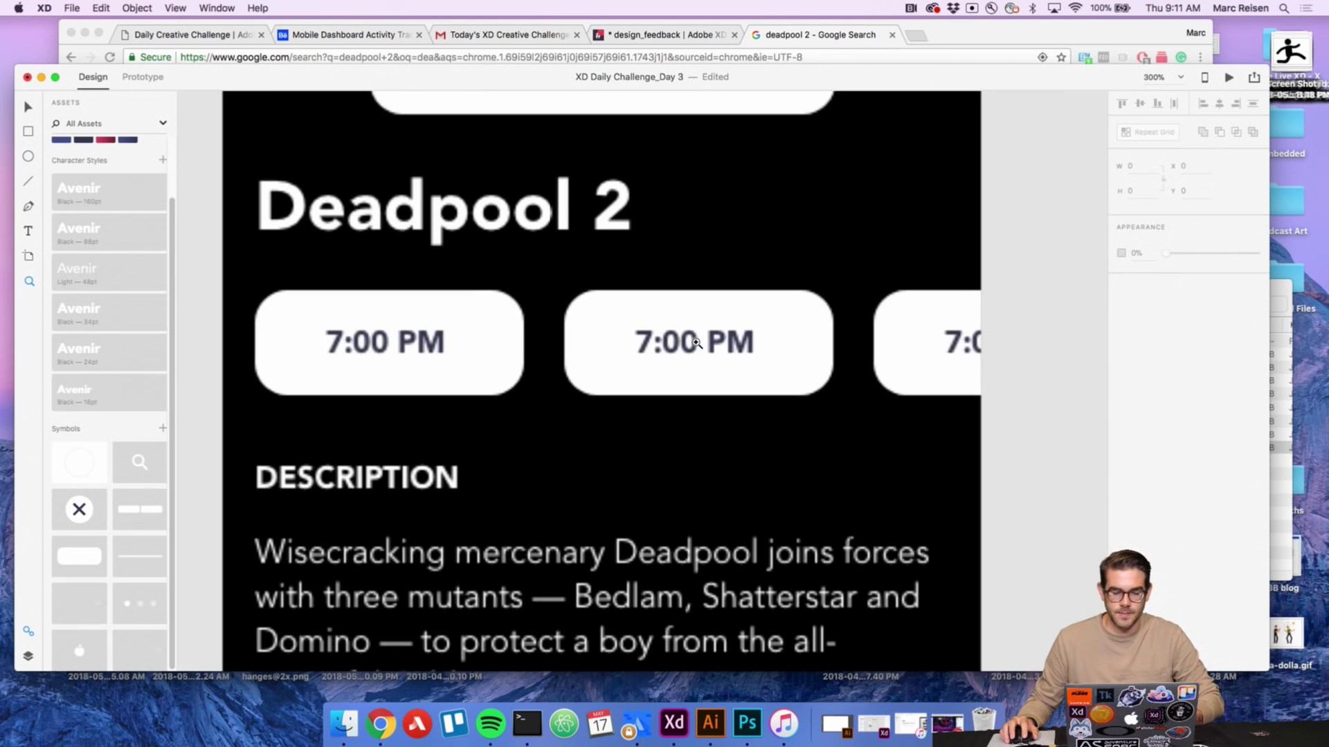
{"action": "key", "text": "t"}
{"action": "double_click", "coordinate": [653, 340]}
{"action": "left_click", "coordinate": [651, 341]}
{"action": "key", "text": "BackSpace"}
{"action": "type", "text": "*"}
{"action": "key", "text": "BackSpace"}
{"action": "type", "text": "8"}
{"action": "key", "text": "Escape"}
{"action": "double_click", "coordinate": [959, 328]}
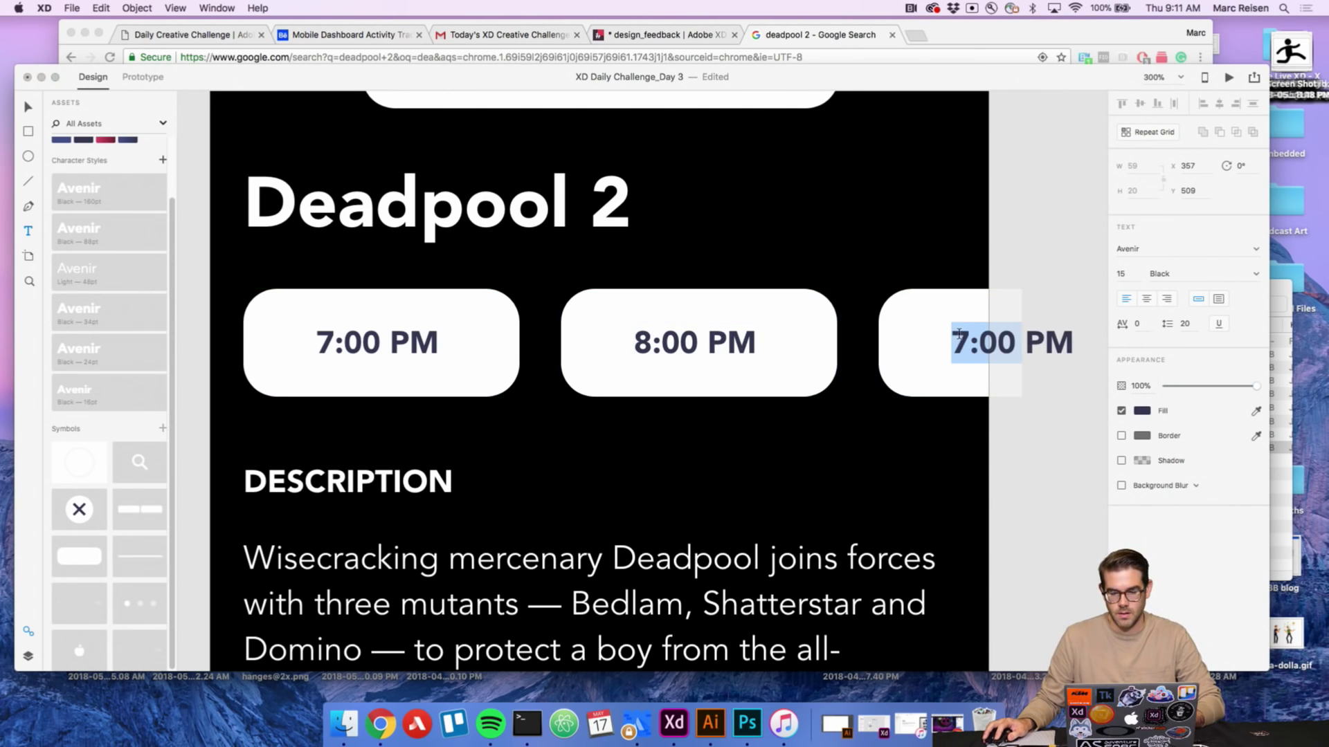
{"action": "key", "text": "Left"}
{"action": "key", "text": "Delete"}
{"action": "type", "text": "9"}
{"action": "key", "text": "Escape"}
Draw a white 72 × 72 circle without a border below ACTORS, overlapping the List artboard's bottom edge and aligned with the left margin.
{"action": "left_click", "coordinate": [962, 337], "text": "alt"}
{"action": "left_click_drag", "start_coordinate": [917, 362], "coordinate": [791, 332]}
{"action": "left_click", "coordinate": [867, 412]}
{"action": "left_click_drag", "start_coordinate": [737, 438], "coordinate": [688, 394]}
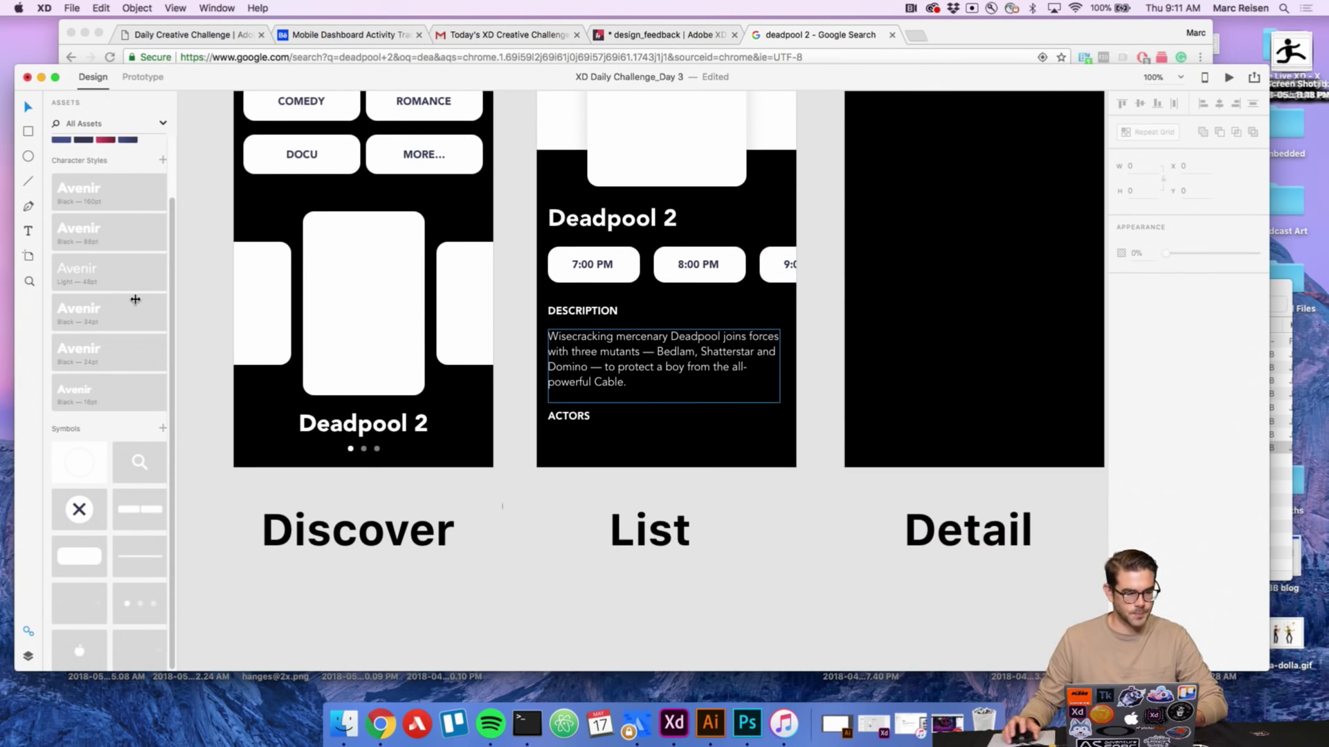
{"action": "key", "text": "e"}
{"action": "left_click_drag", "start_coordinate": [551, 439], "coordinate": [600, 489]}
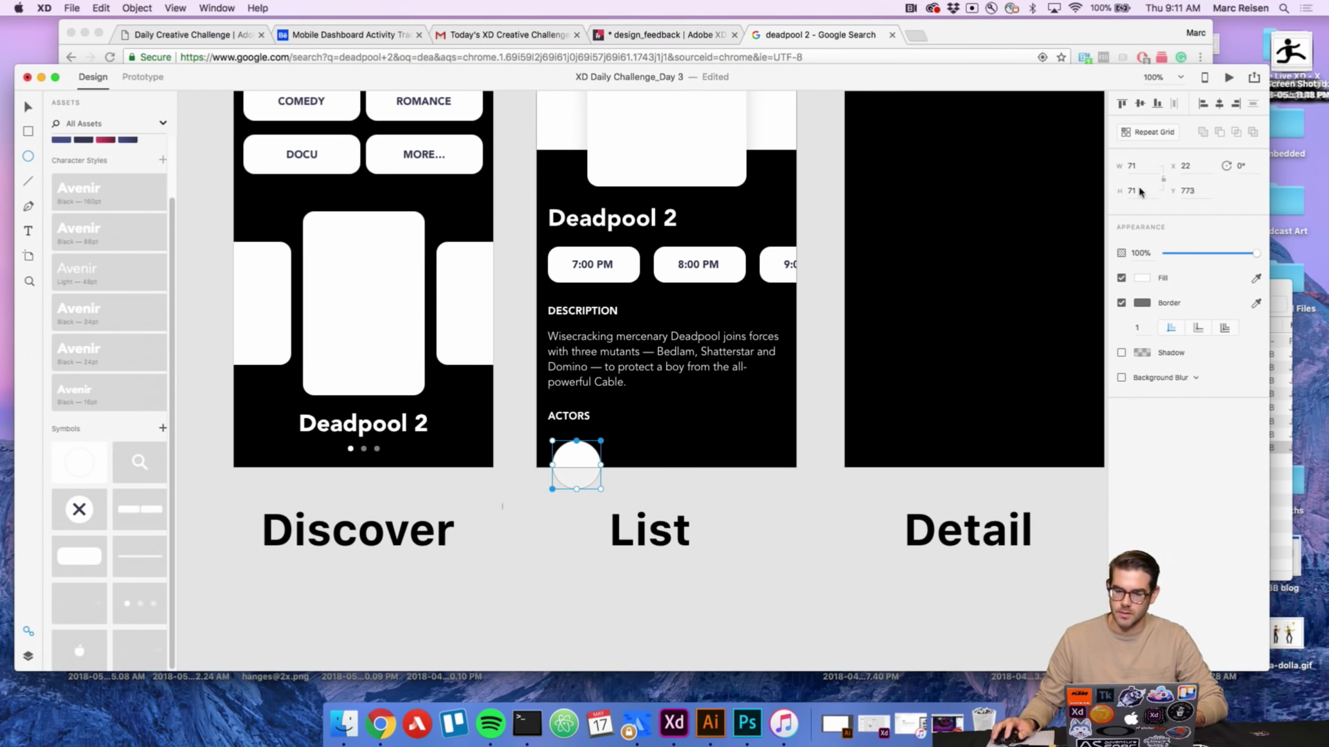
{"action": "type", "text": "72"}
{"action": "key", "text": "Tab"}
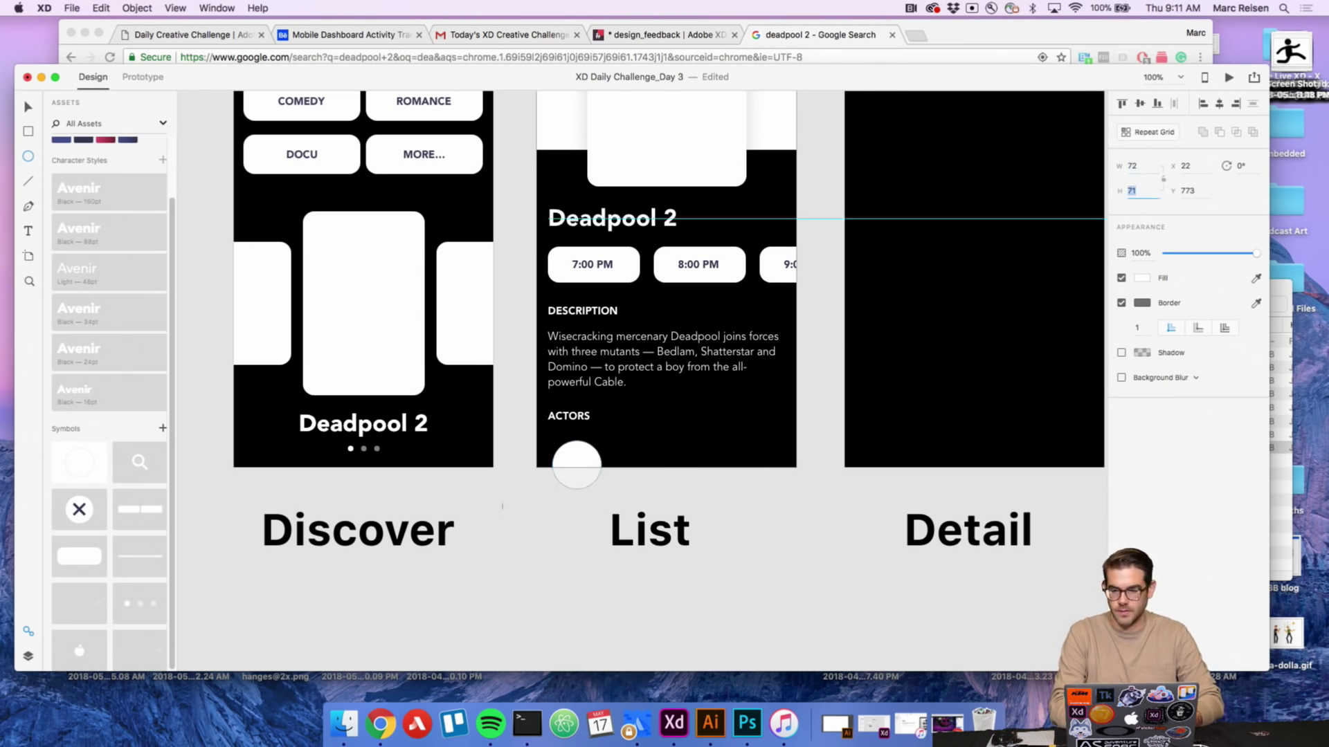
{"action": "key", "text": "v"}
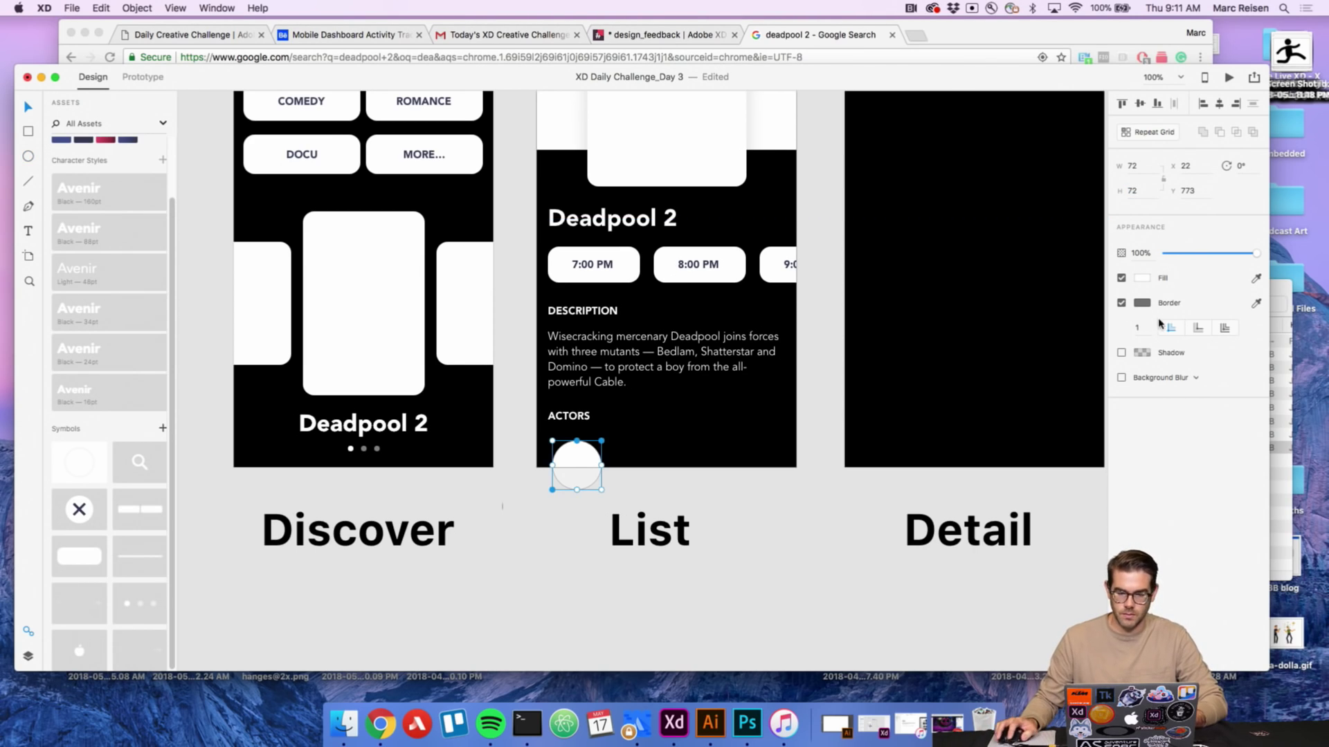
{"action": "left_click", "coordinate": [1121, 303]}
{"action": "left_click_drag", "start_coordinate": [588, 460], "coordinate": [584, 459]}
{"action": "left_click", "coordinate": [630, 495]}
Repeat the actor circle in a horizontal row across the bottom of the List artboard with Repeat Grid.
{"action": "left_click", "coordinate": [579, 477]}
{"action": "key", "text": "super+r"}
{"action": "left_click_drag", "start_coordinate": [596, 467], "coordinate": [834, 465]}
Review the finished List layout, the example ticket screens and the full row of Demo artboards.
{"action": "key", "text": "z"}
{"action": "left_click", "coordinate": [767, 531], "text": "alt"}
{"action": "left_click", "coordinate": [761, 537], "text": "alt"}
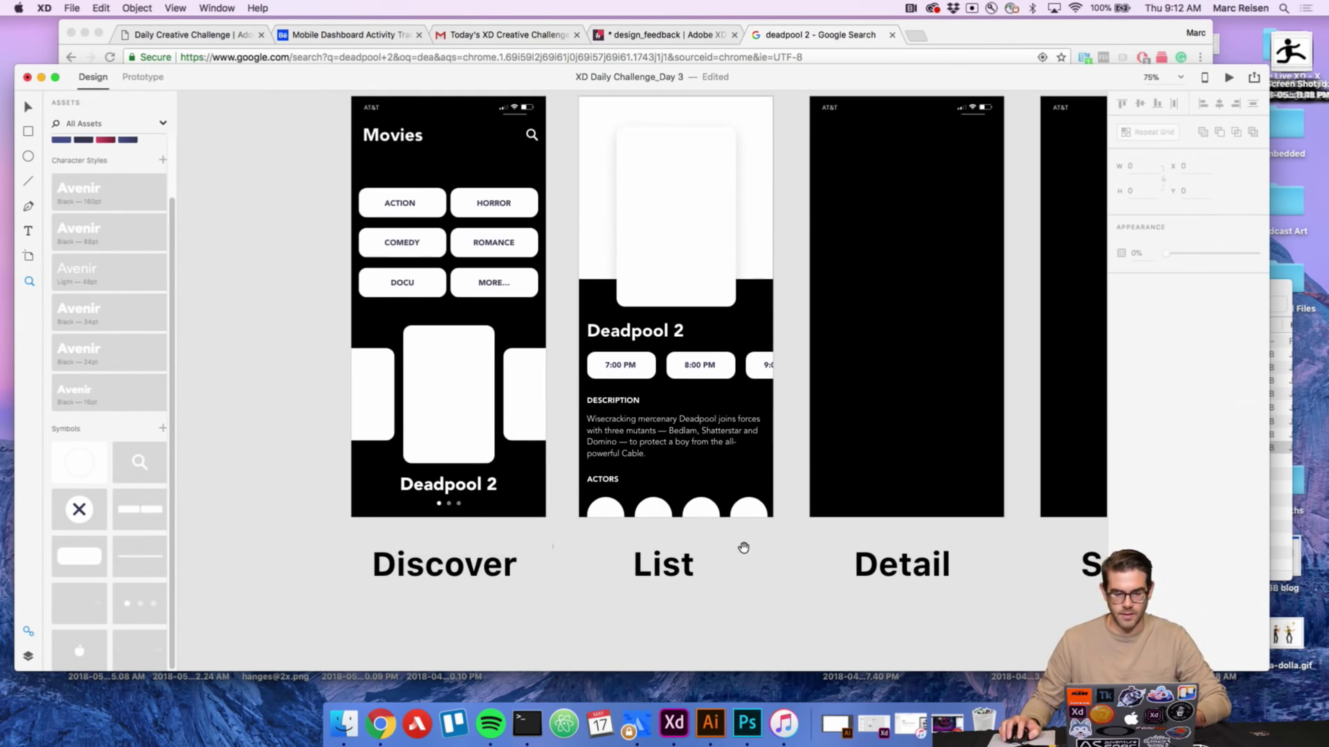
{"action": "left_click", "coordinate": [719, 404], "text": "alt"}
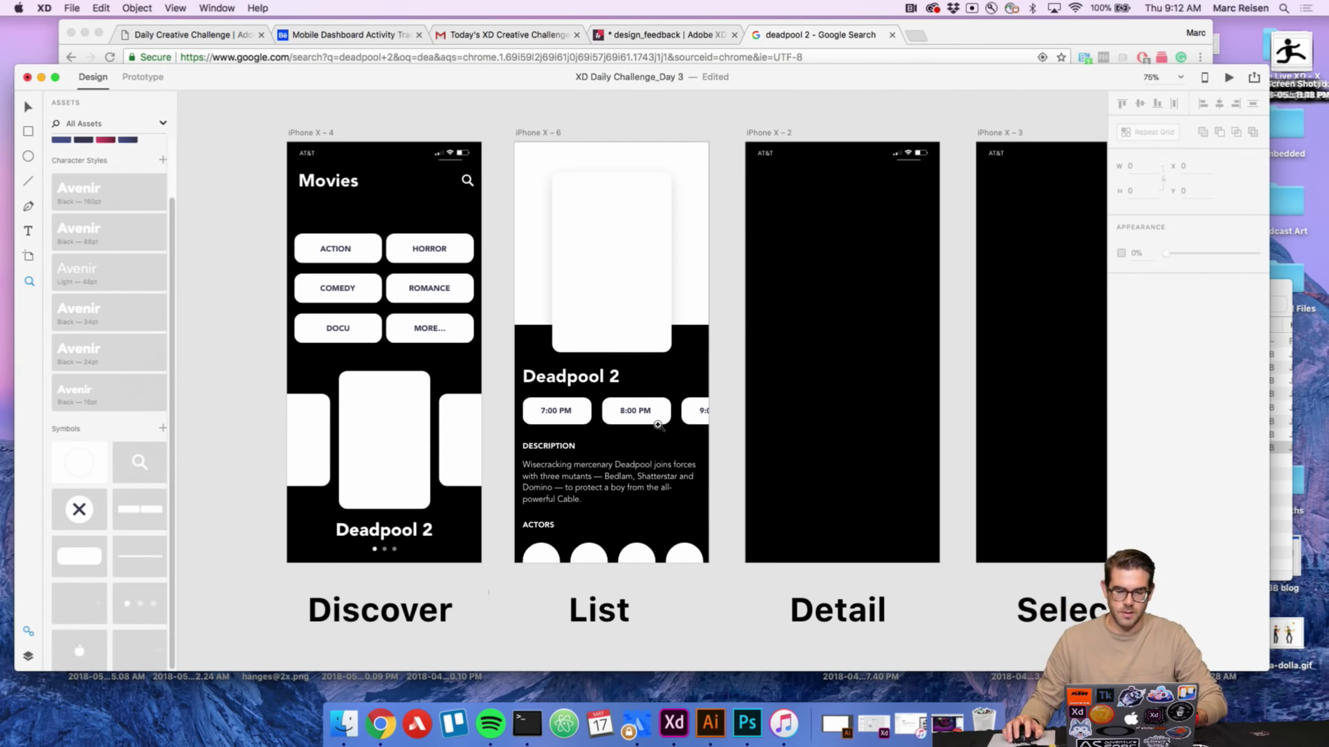
{"action": "scroll", "coordinate": [593, 412], "scroll_direction": "left", "scroll_amount": 10}
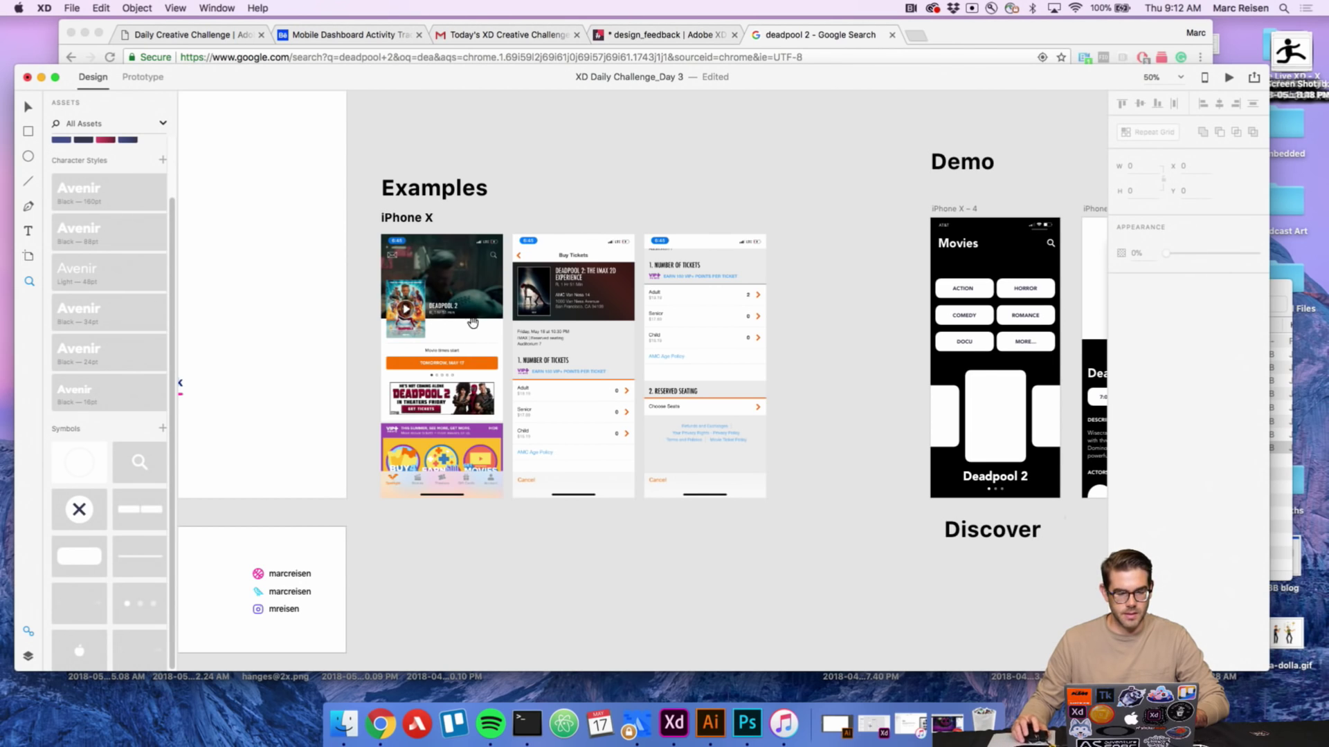
{"action": "scroll", "coordinate": [780, 372], "scroll_direction": "right", "scroll_amount": 8}
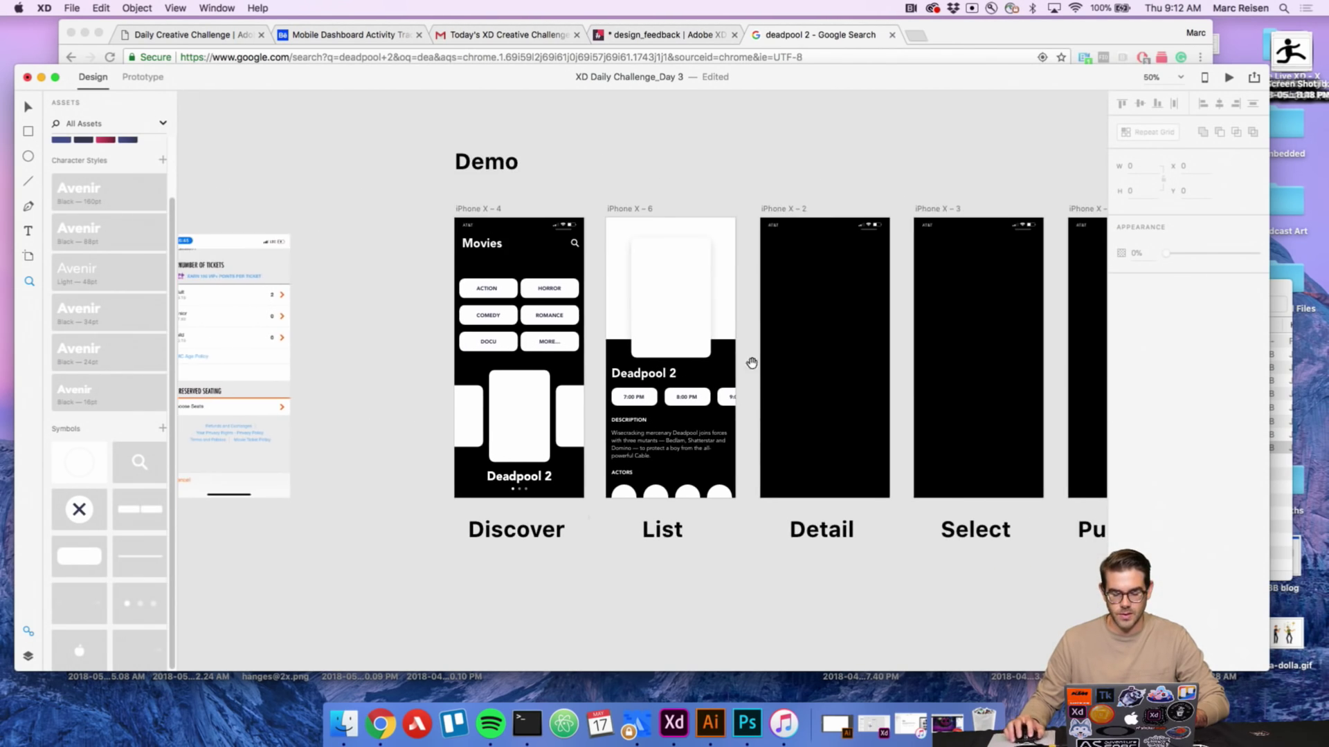
{"action": "left_click", "coordinate": [785, 352]}
{"action": "left_click", "coordinate": [785, 352], "text": "alt"}
{"action": "key", "text": "v"}
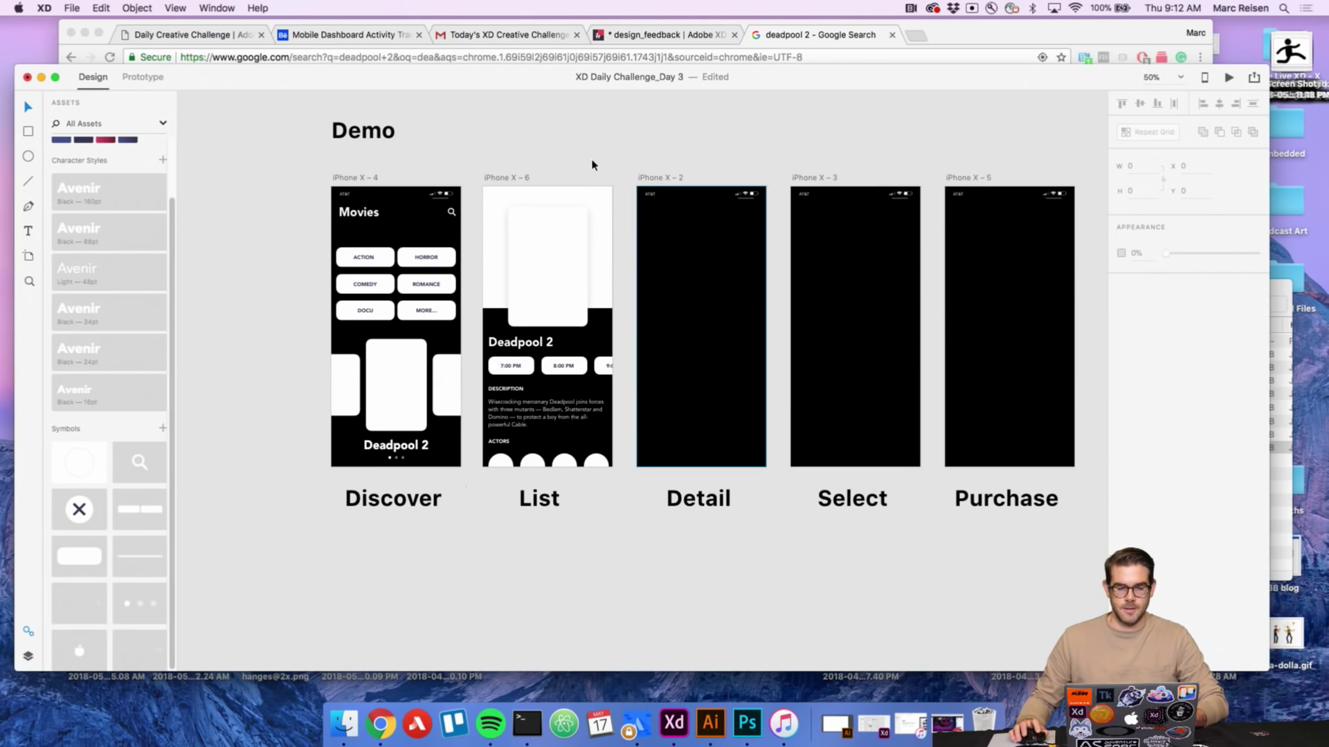
Delete the empty black artboards above the Detail, Select and Purchase labels.
{"action": "left_click_drag", "start_coordinate": [469, 183], "coordinate": [627, 484]}
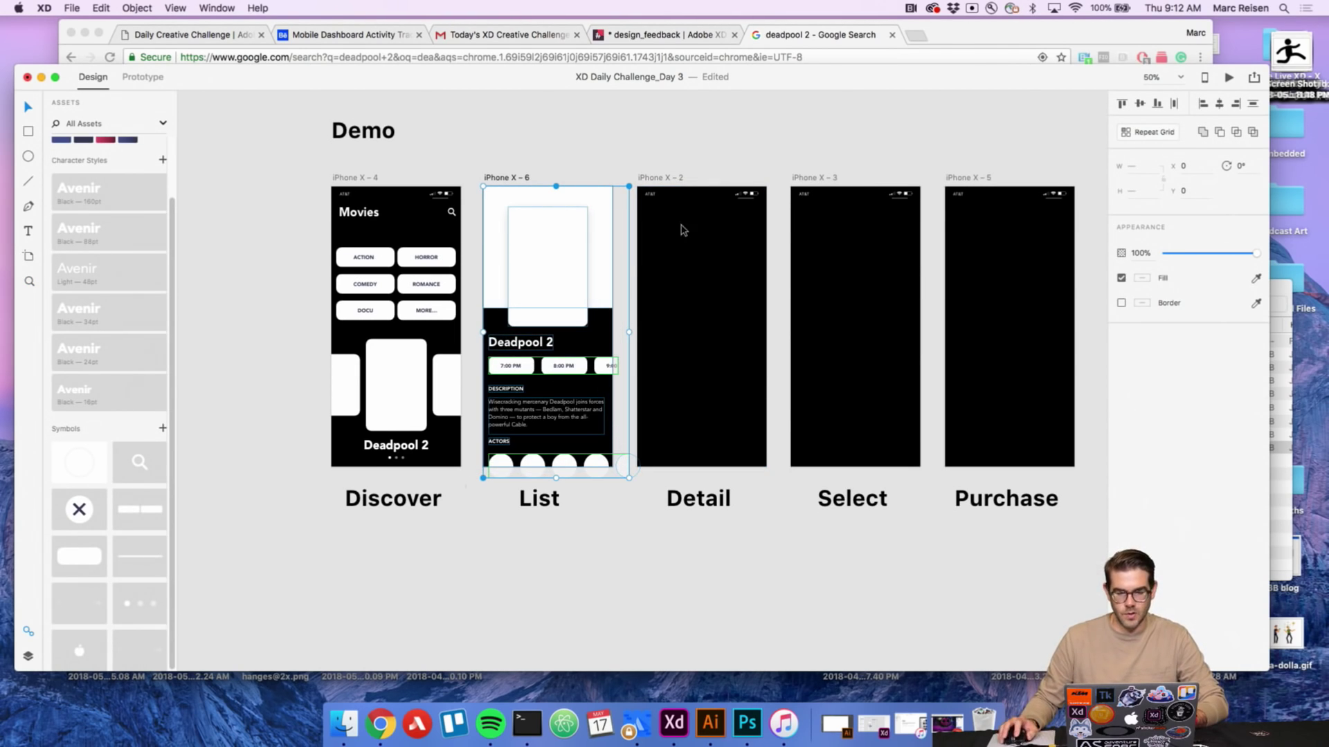
{"action": "key", "text": "super+minus"}
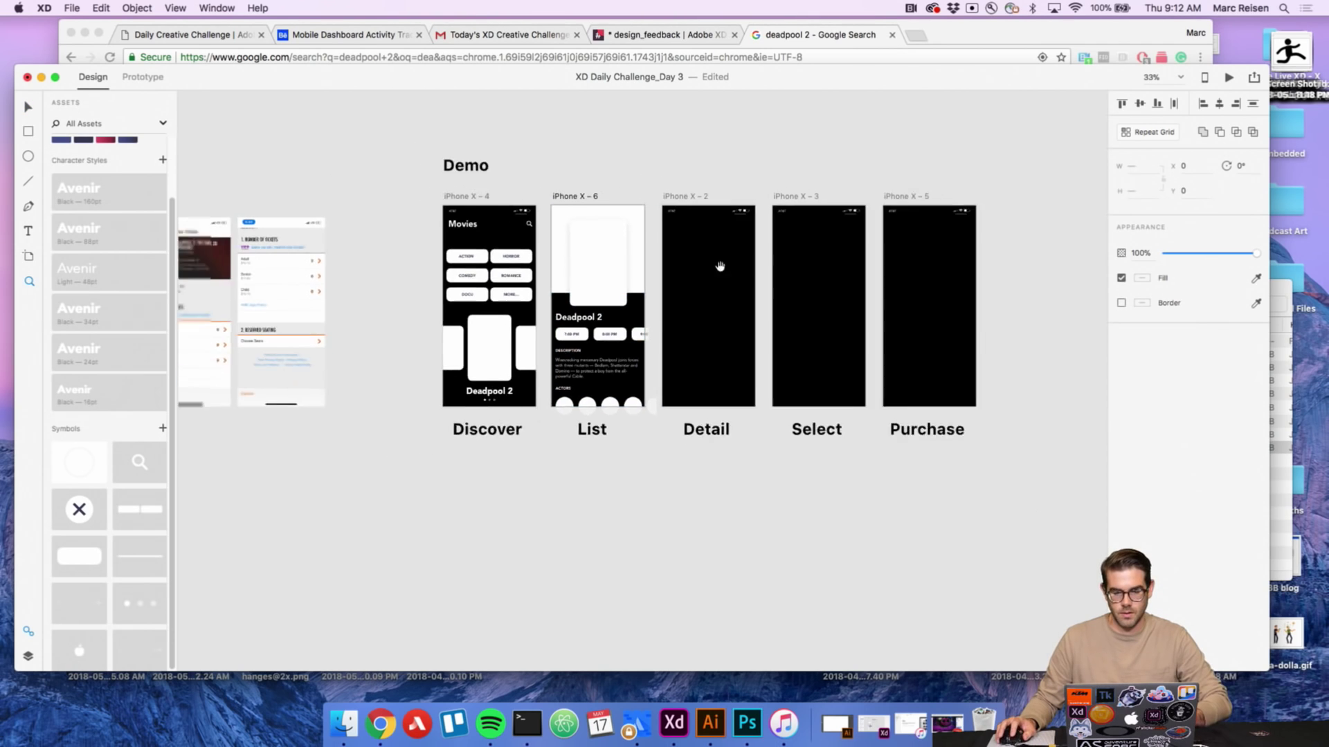
{"action": "left_click", "coordinate": [593, 202]}
{"action": "left_click", "coordinate": [713, 203], "text": "shift"}
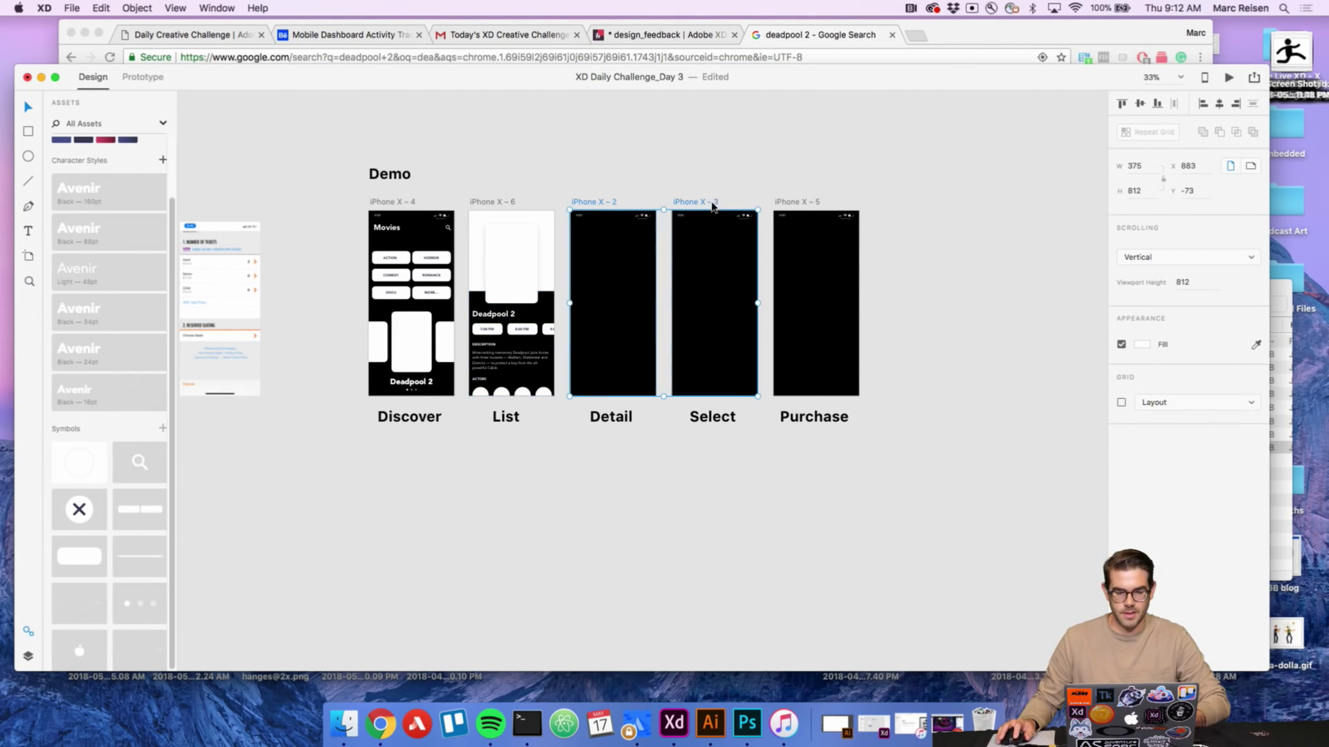
{"action": "left_click", "coordinate": [782, 205], "text": "shift"}
{"action": "key", "text": "Delete"}
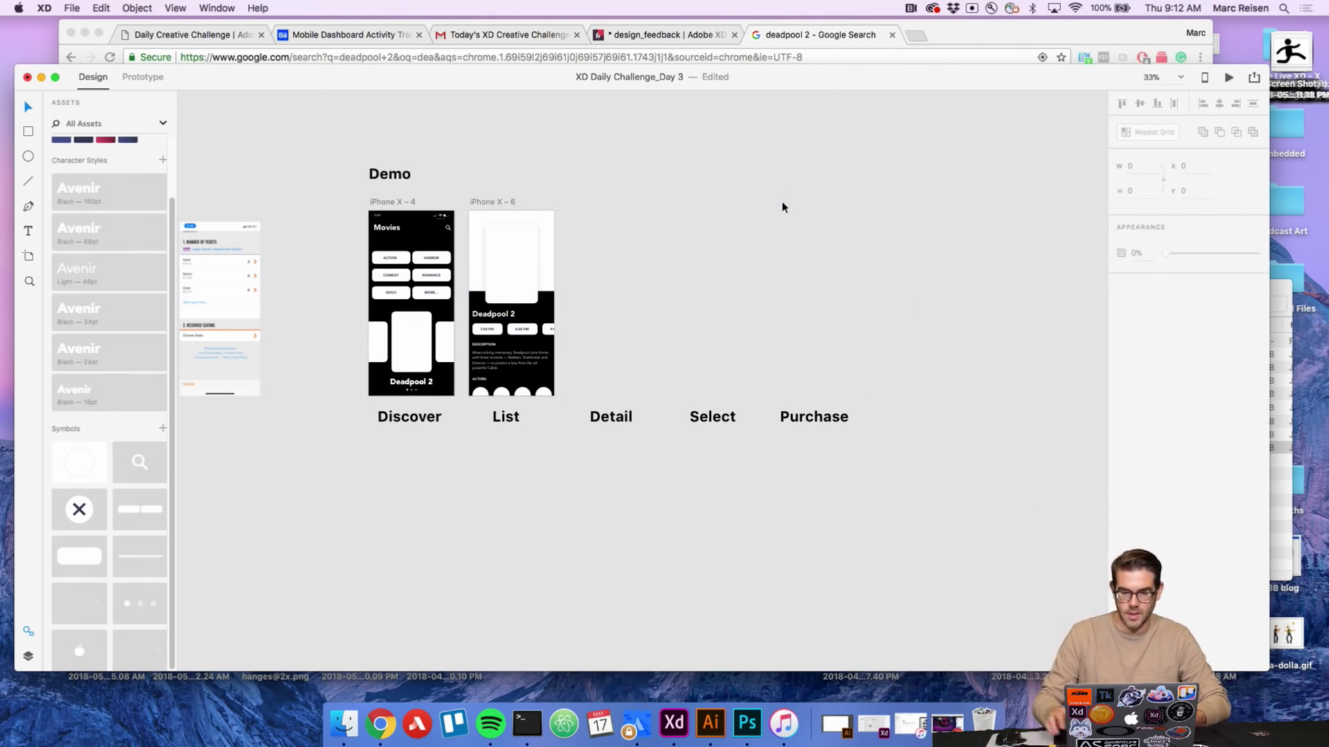
Duplicate the finished List artboard into the Detail and Select positions.
{"action": "left_click_drag", "start_coordinate": [475, 202], "coordinate": [687, 205]}
{"action": "key", "text": "z"}
{"action": "scroll", "coordinate": [673, 443], "scroll_direction": "up", "scroll_amount": 5}
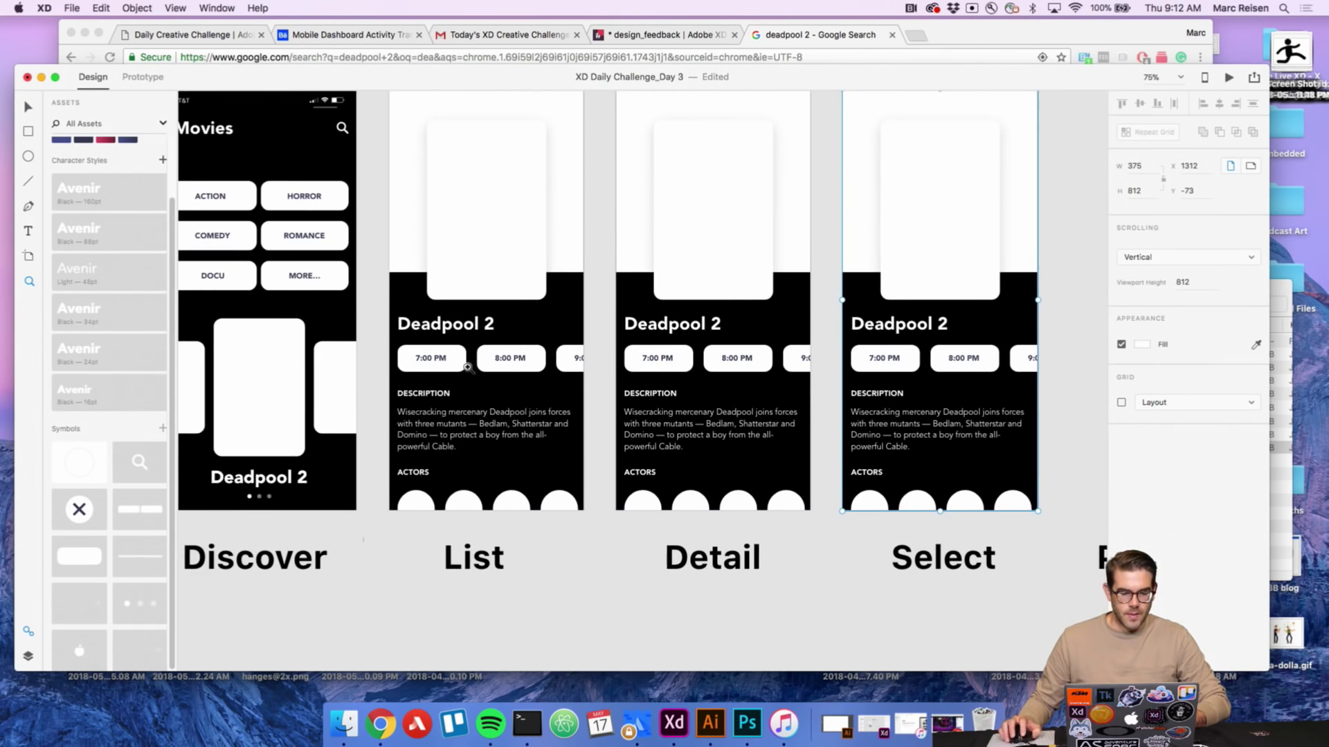
Draw a white 374 × 604 rectangle on the Detail artboard and move it down to Y 728, overhanging the artboard's bottom edge.
{"action": "scroll", "coordinate": [647, 449], "scroll_direction": "right", "scroll_amount": 2}
{"action": "scroll", "coordinate": [648, 449], "scroll_direction": "down", "scroll_amount": 1}
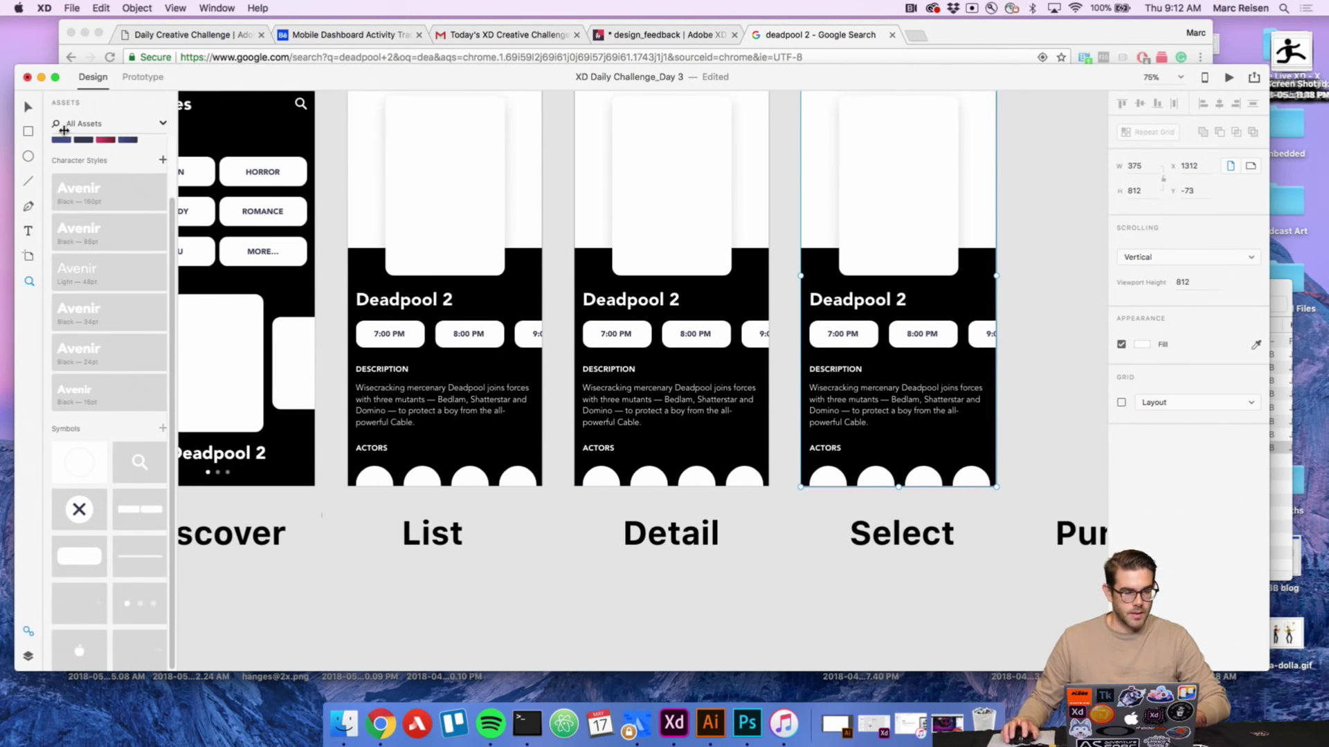
{"action": "scroll", "coordinate": [455, 229], "scroll_direction": "down", "scroll_amount": 3}
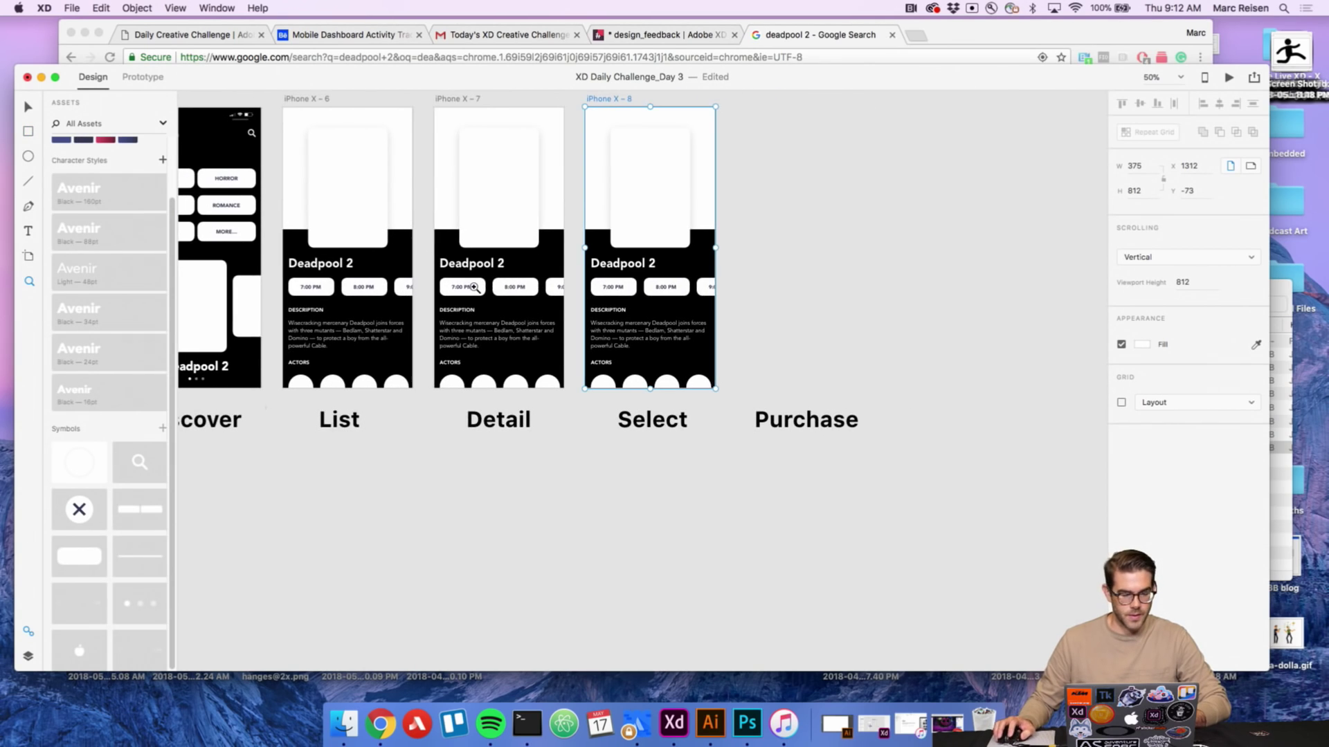
{"action": "left_click", "coordinate": [29, 130]}
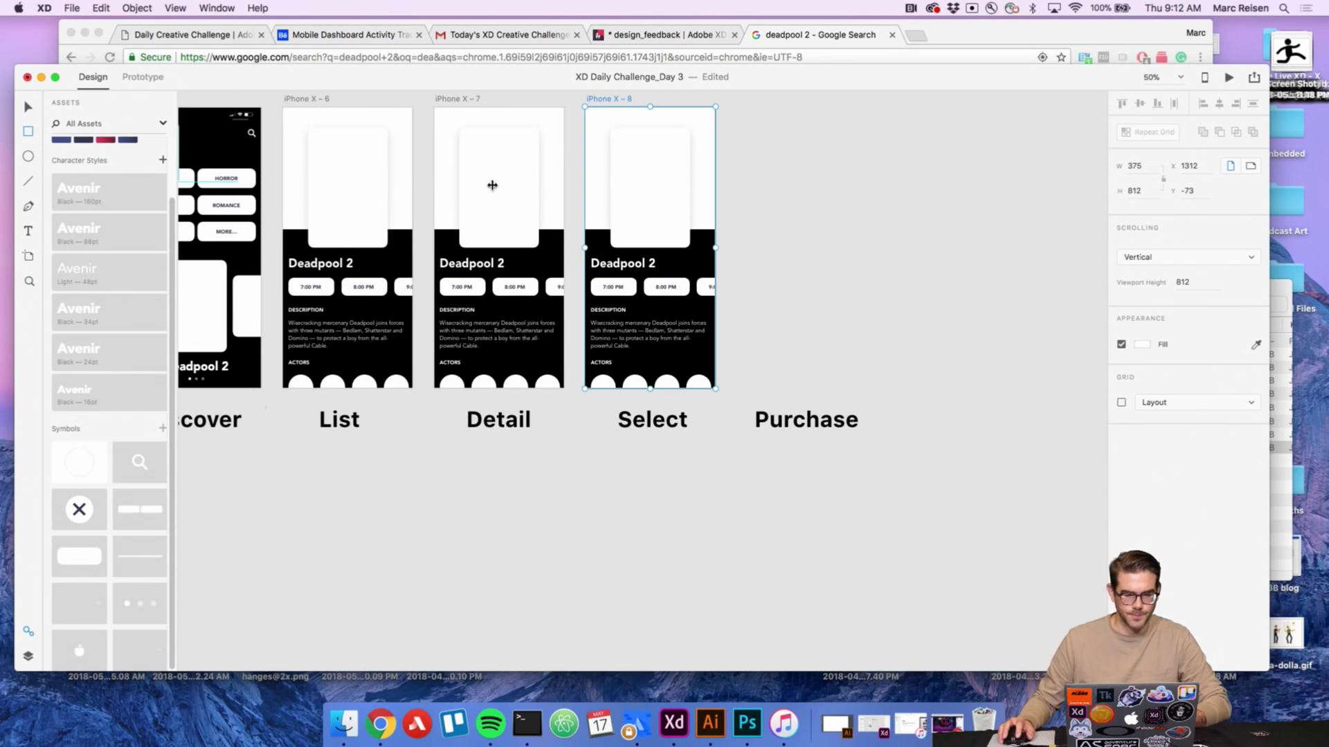
{"action": "left_click_drag", "start_coordinate": [439, 180], "coordinate": [564, 388]}
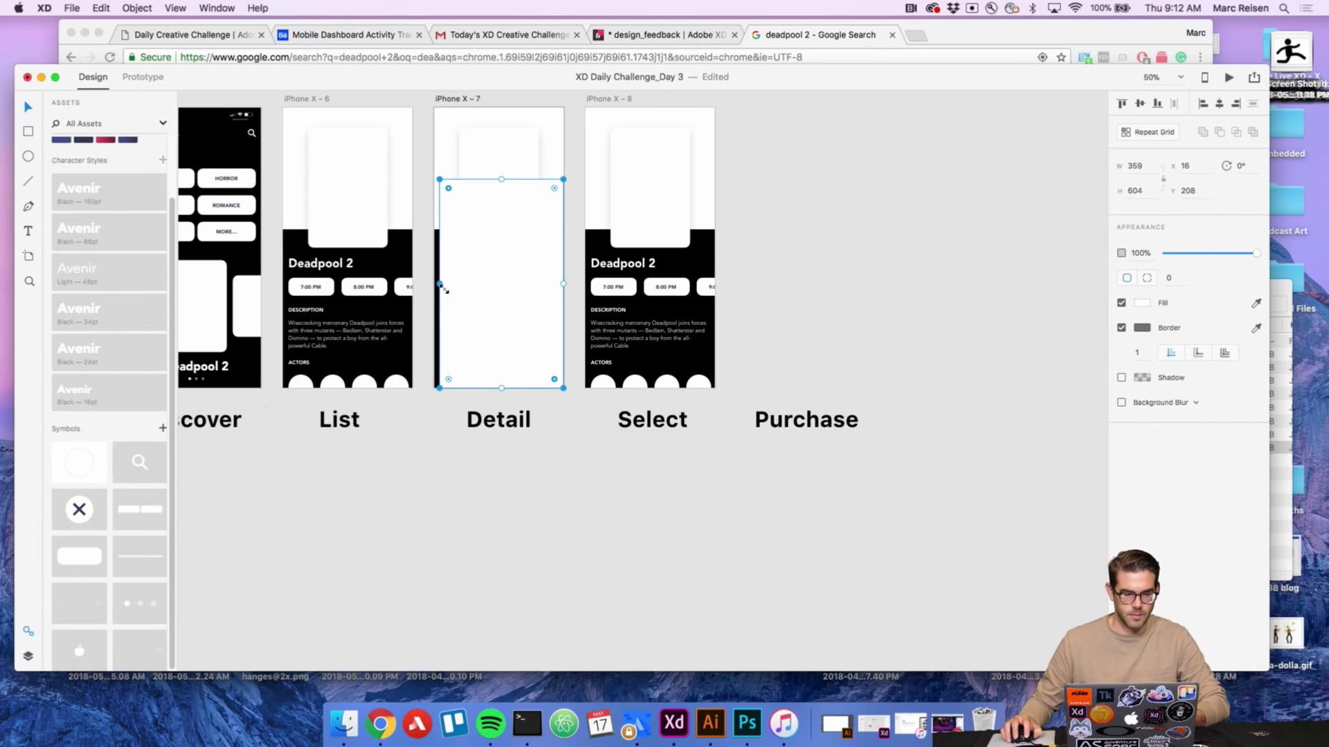
{"action": "left_click_drag", "start_coordinate": [440, 285], "coordinate": [434, 284]}
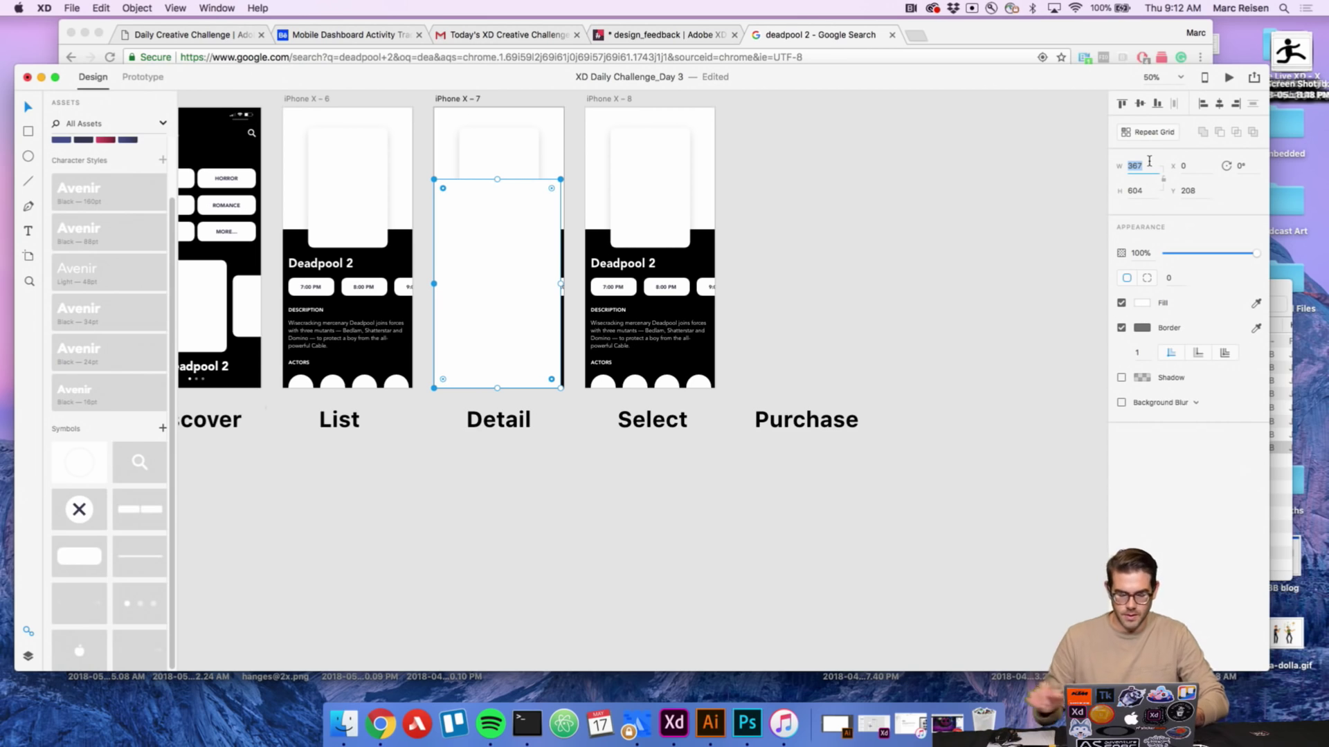
{"action": "key", "text": "Return"}
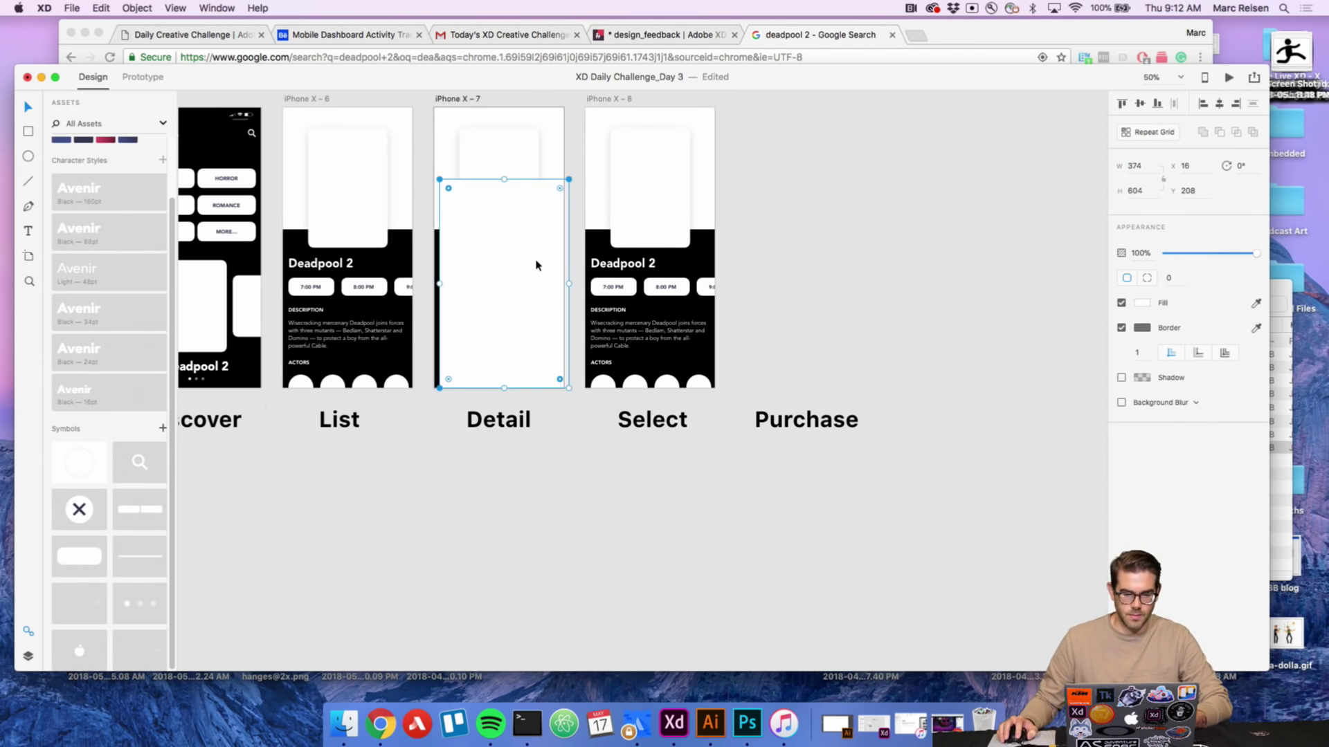
{"action": "left_click_drag", "start_coordinate": [533, 262], "coordinate": [504, 424]}
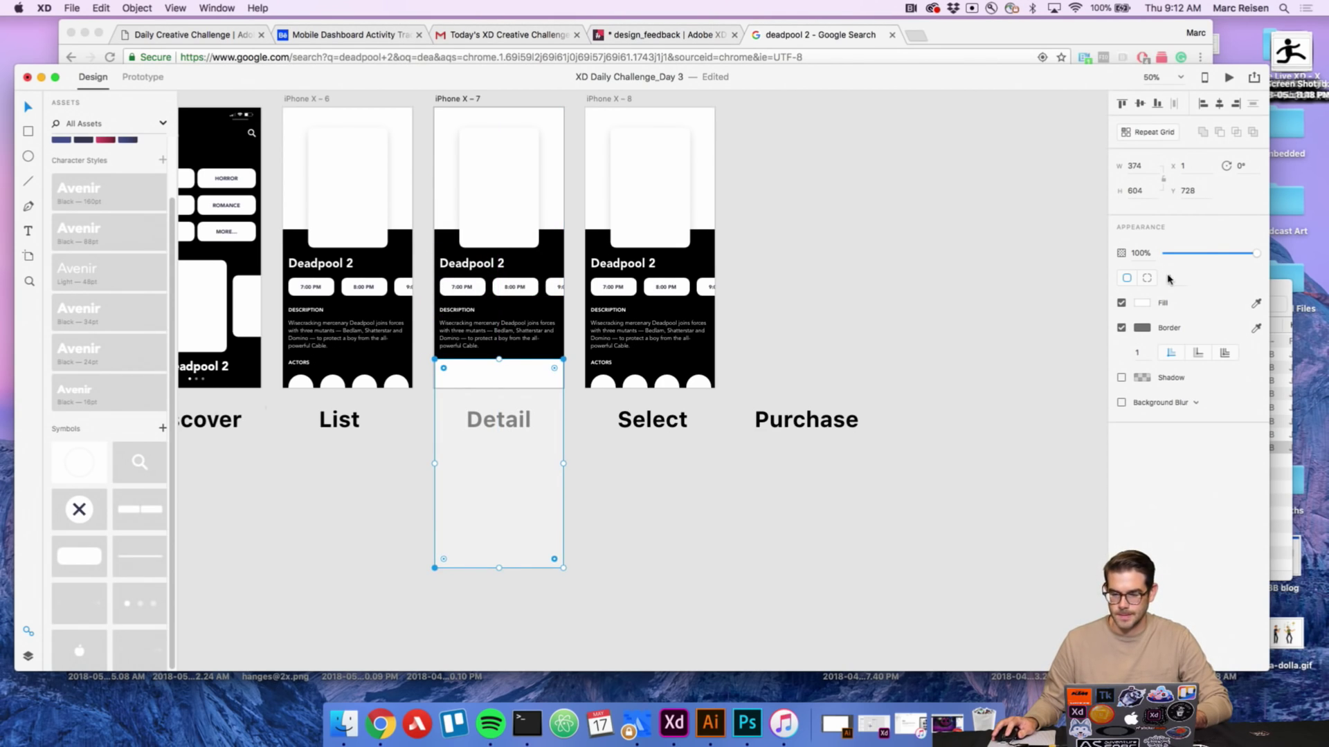
Round the Detail panel's corners to a radius of 16 and remove its border.
{"action": "type", "text": "16"}
{"action": "key", "text": "Return"}
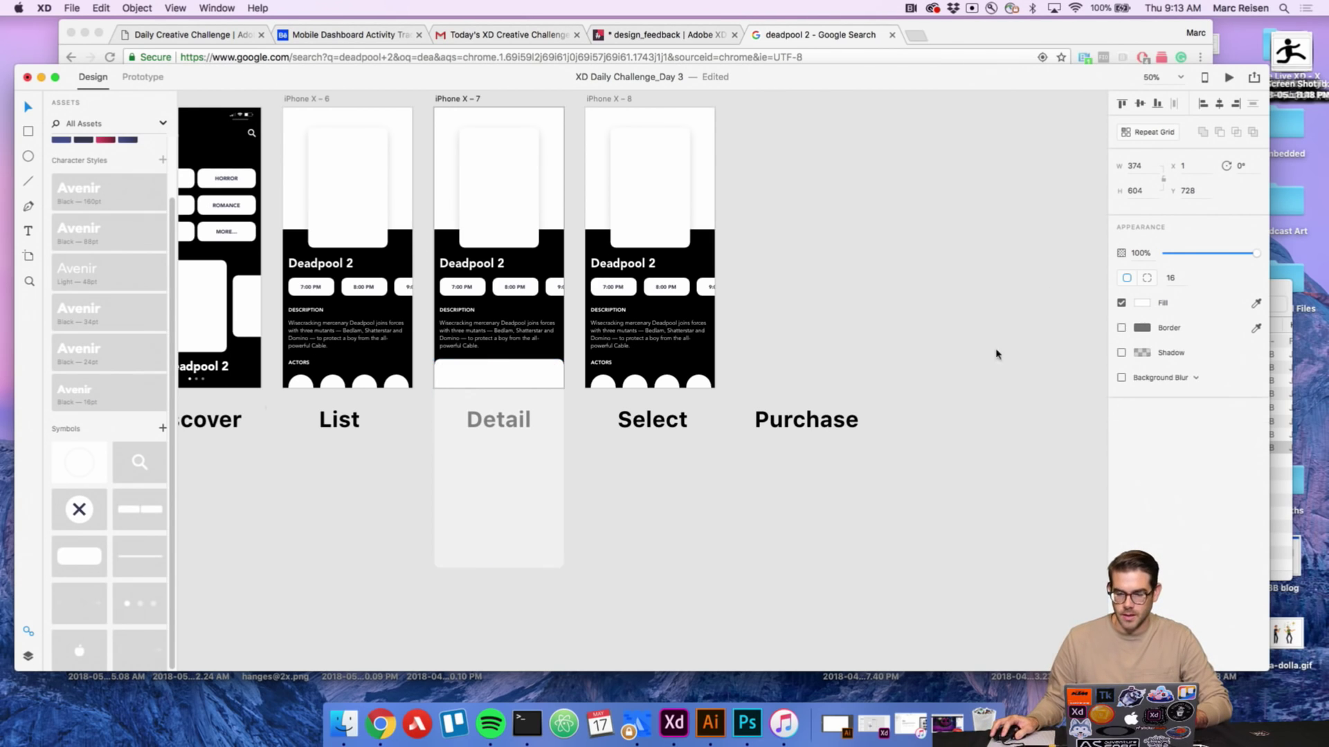
{"action": "left_click", "coordinate": [873, 369]}
{"action": "left_click_drag", "start_coordinate": [531, 380], "coordinate": [527, 379]}
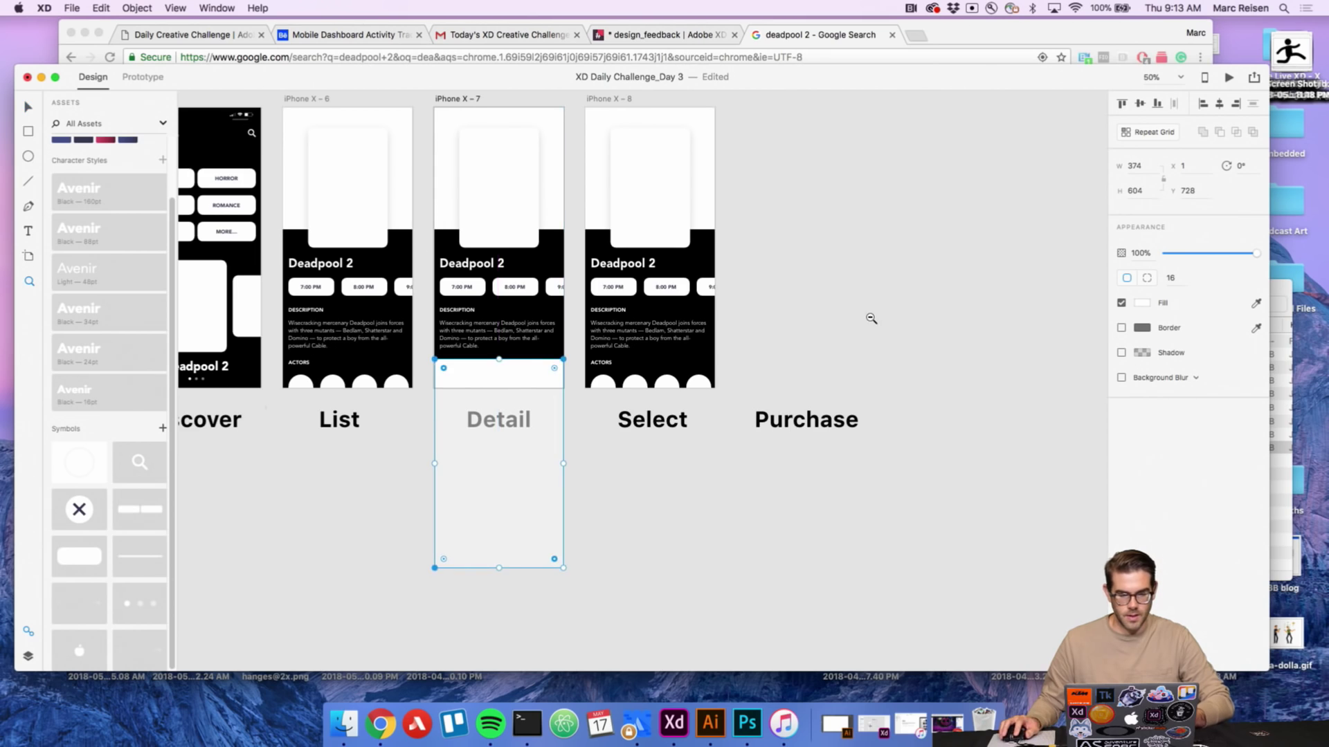
Copy the white panel onto the Select artboard at X 0, Y 543, just below the showtime buttons.
{"action": "key", "text": "z"}
{"action": "left_click", "coordinate": [869, 318], "text": "alt"}
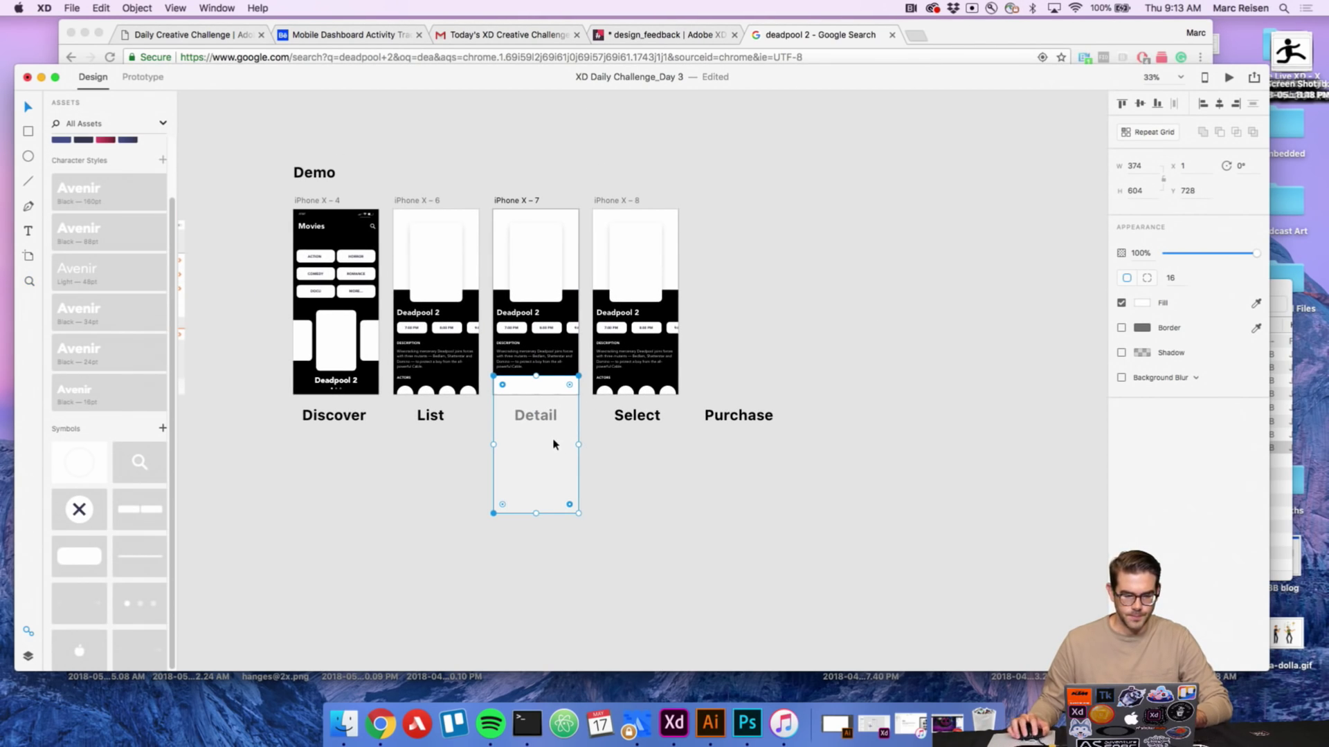
{"action": "left_click_drag", "start_coordinate": [551, 447], "coordinate": [637, 383]}
{"action": "left_click", "coordinate": [681, 372]}
{"action": "key", "text": "v"}
{"action": "key", "text": "Left"}
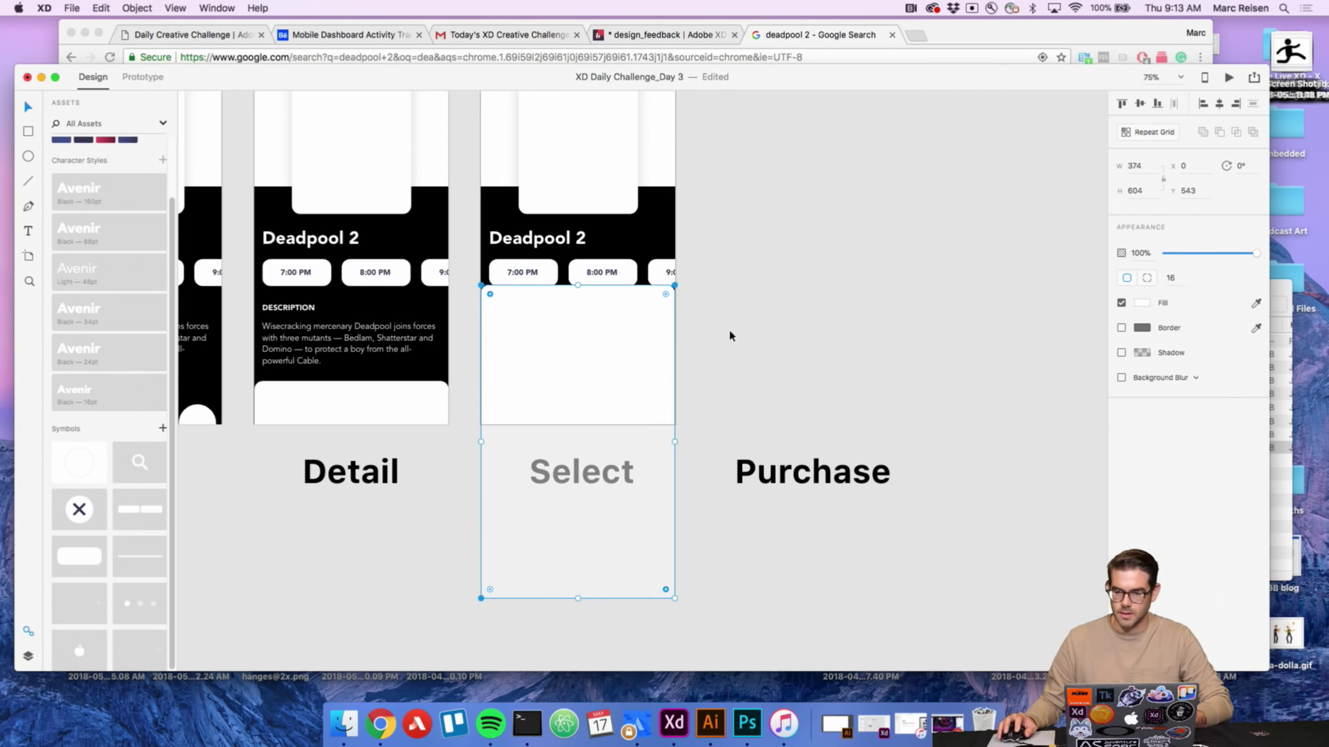
Set the width of the white panels on the Select and Detail artboards to 375.
{"action": "left_click", "coordinate": [1135, 166]}
{"action": "type", "text": "3"}
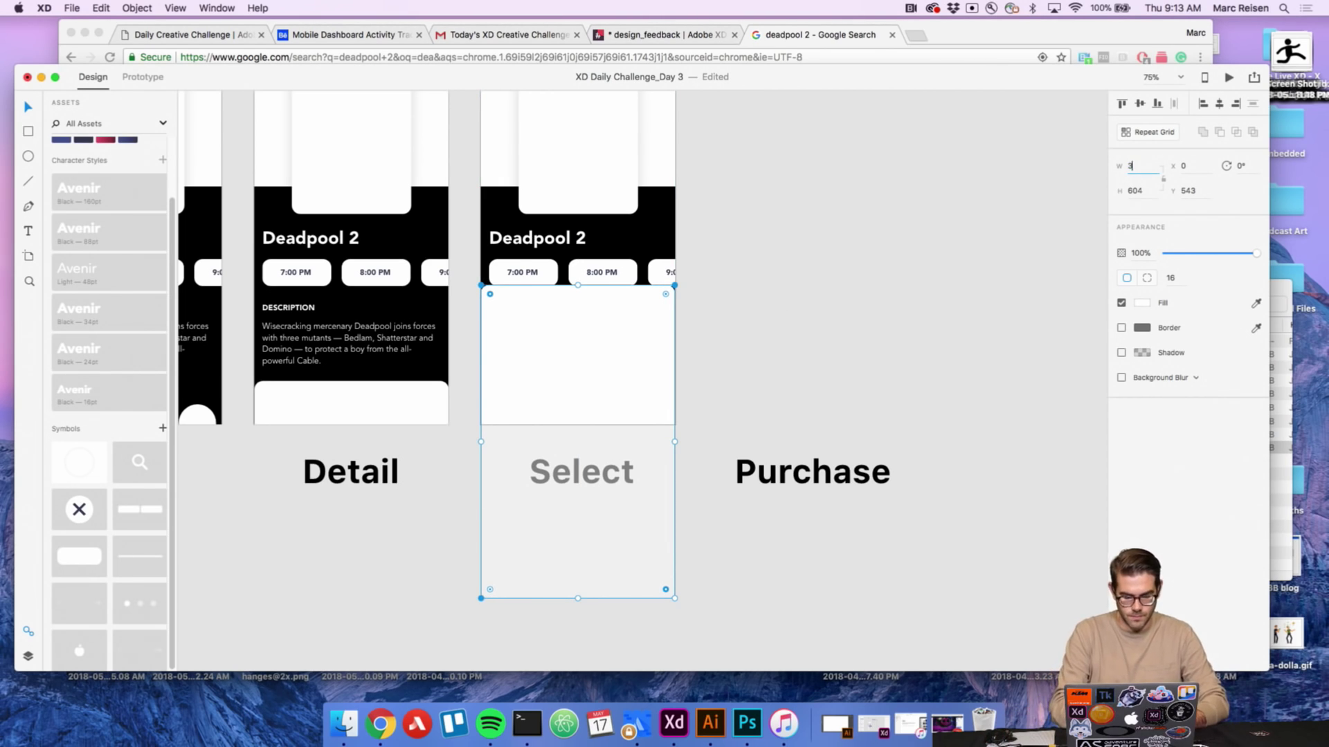
{"action": "left_click", "coordinate": [805, 285]}
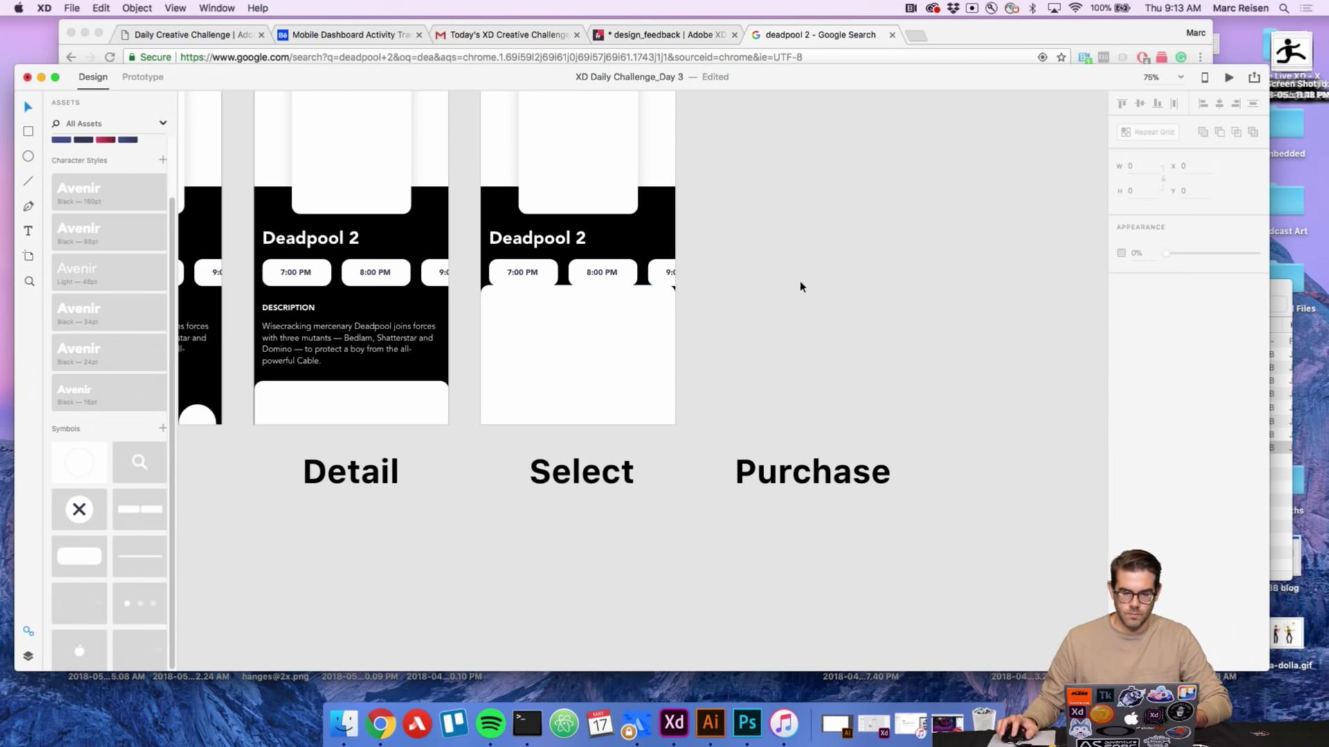
{"action": "left_click", "coordinate": [442, 410]}
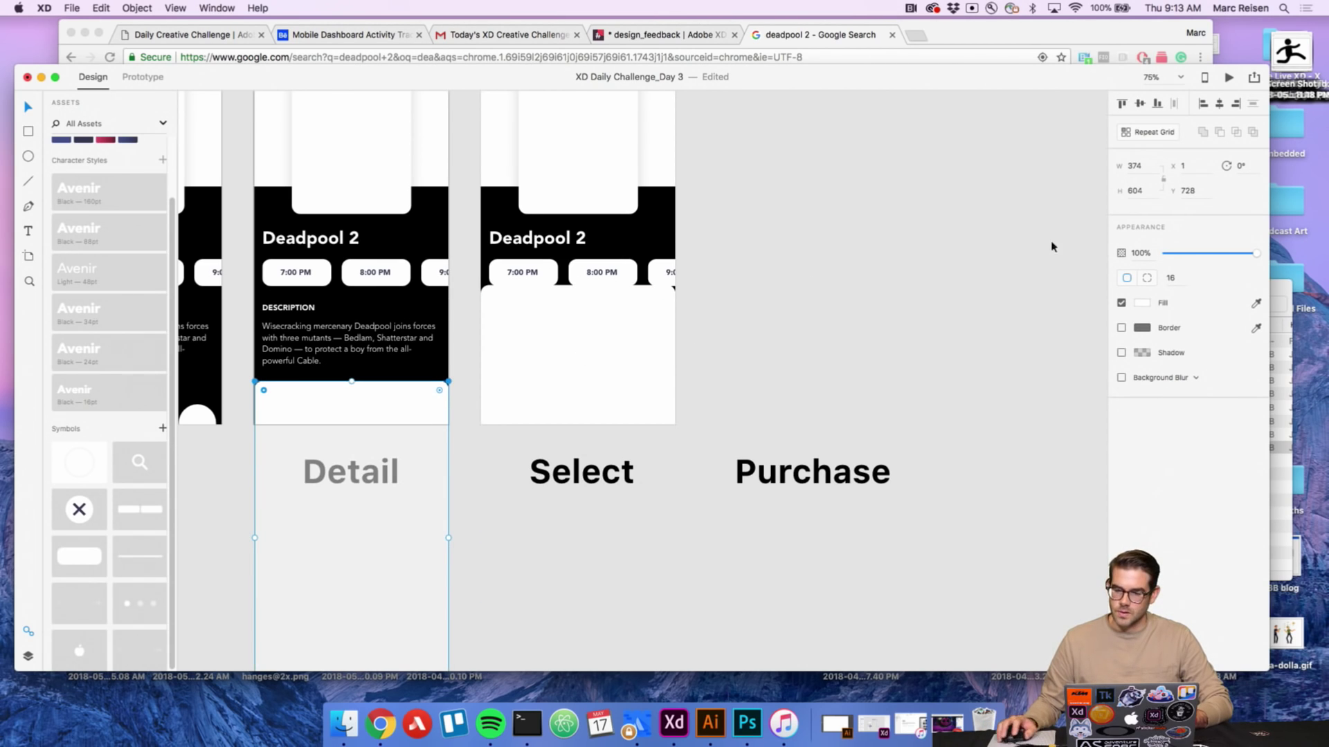
{"action": "type", "text": "375"}
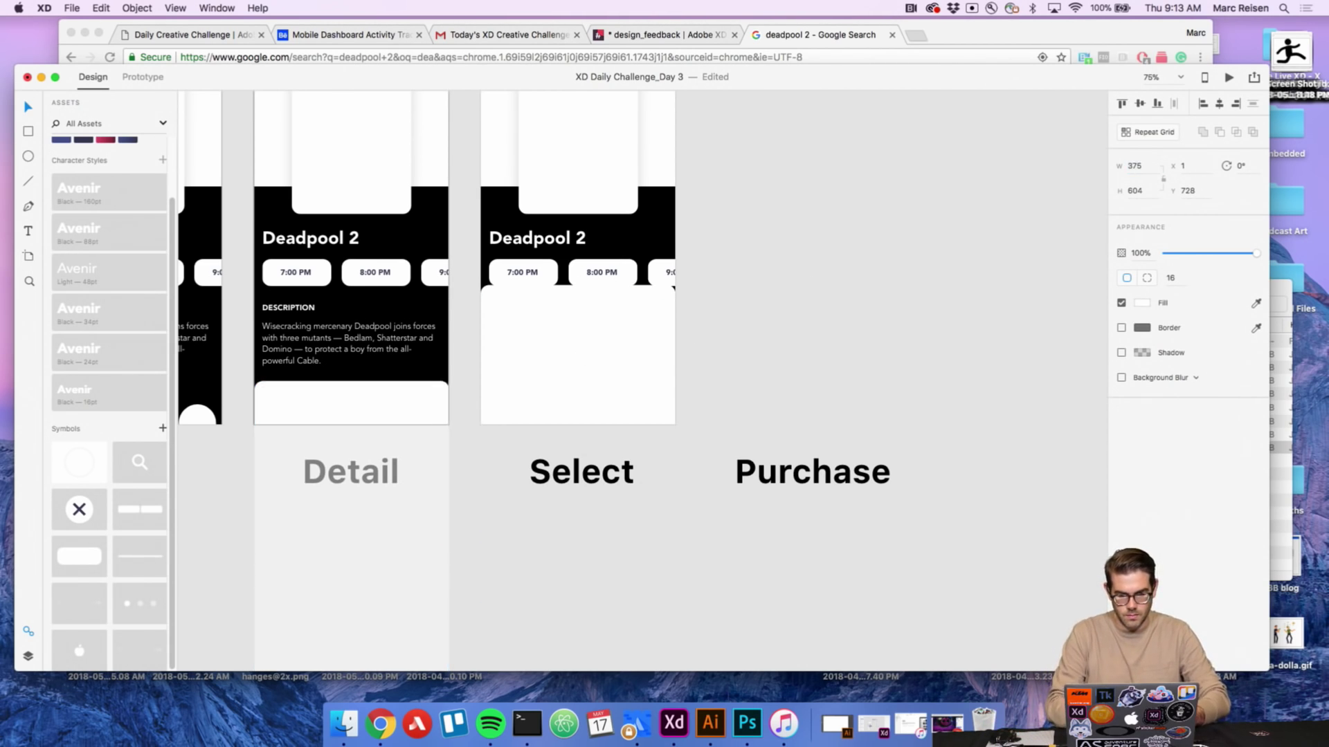
{"action": "key", "text": "Return"}
{"action": "key", "text": "Escape"}
Duplicate the Select artboard into the Purchase position.
{"action": "key", "text": "super+minus"}
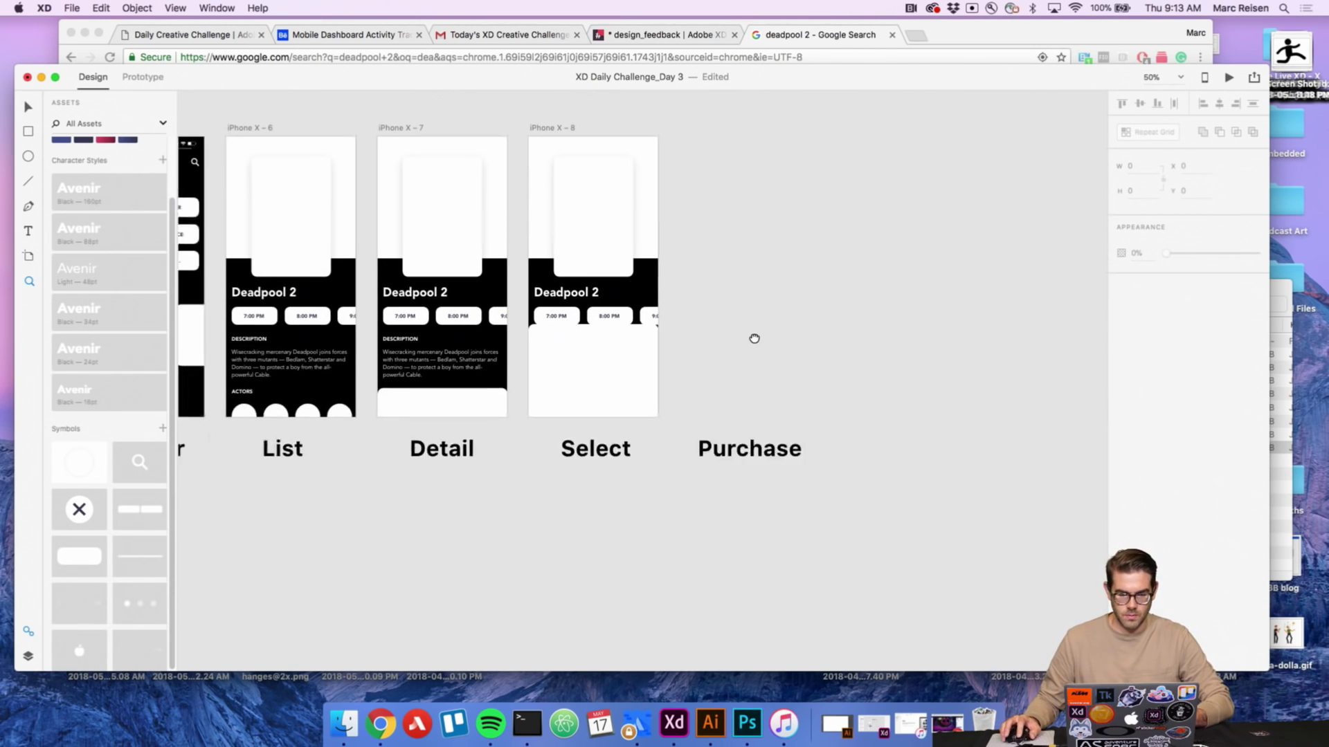
{"action": "left_click", "coordinate": [529, 151]}
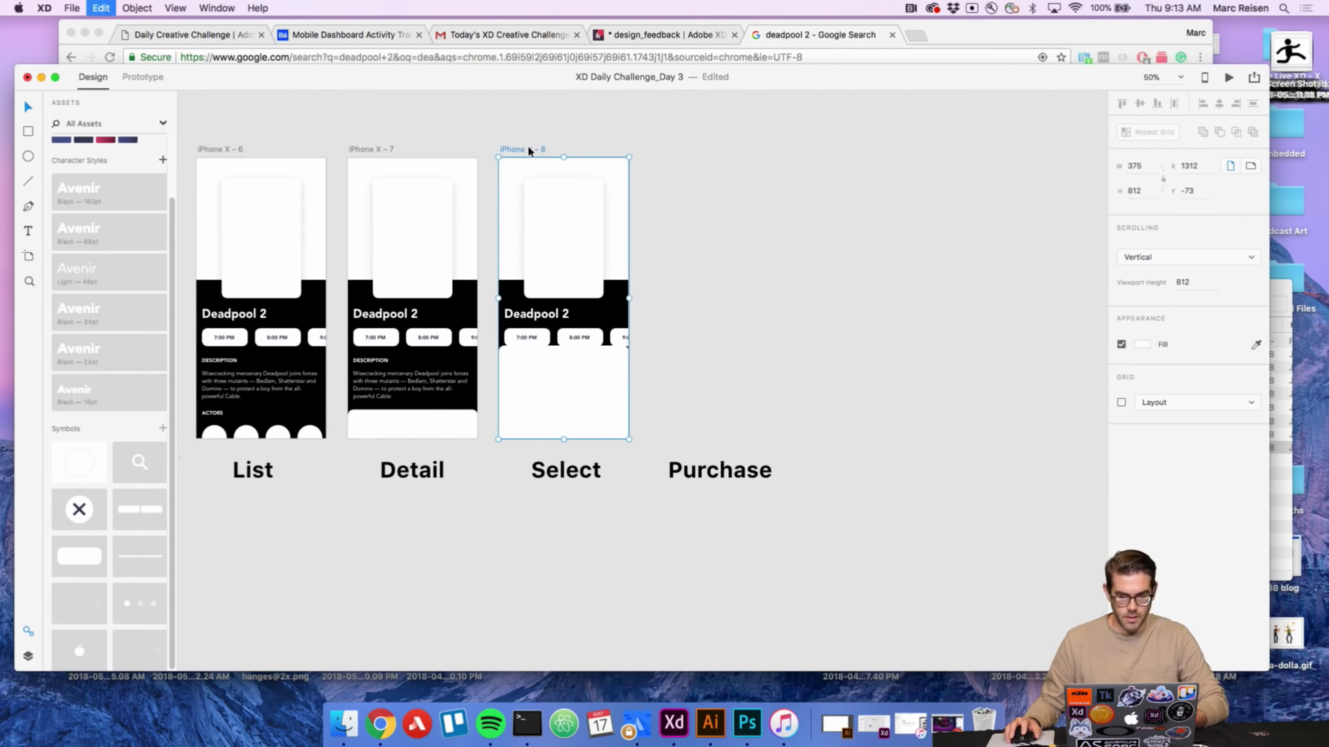
{"action": "key", "text": "super+d"}
{"action": "scroll", "coordinate": [768, 401], "scroll_direction": "up", "scroll_amount": 2}
Raise the white panel on the Purchase artboard so it covers the title, the showtimes and the lower part of the poster.
{"action": "left_click", "coordinate": [726, 410]}
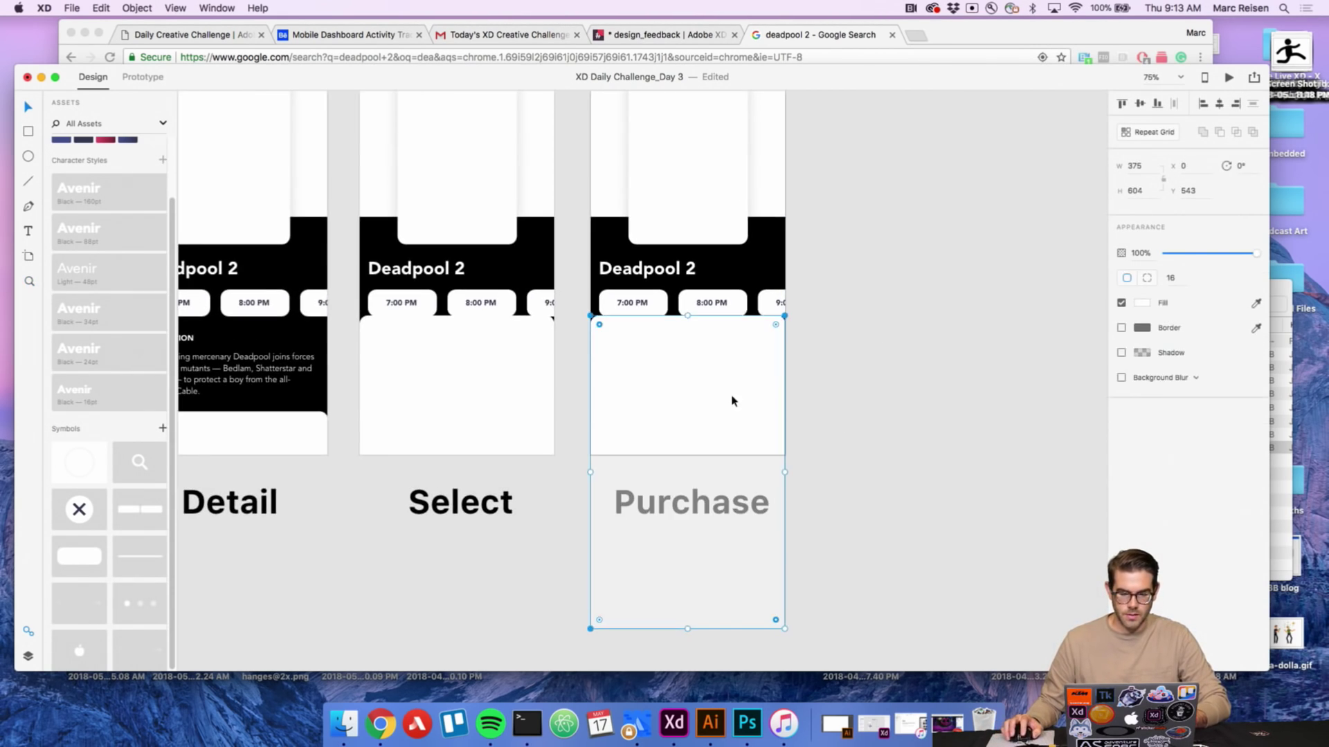
{"action": "left_click", "coordinate": [735, 385], "text": "alt"}
{"action": "left_click_drag", "start_coordinate": [718, 450], "coordinate": [774, 344]}
{"action": "left_click", "coordinate": [845, 350]}
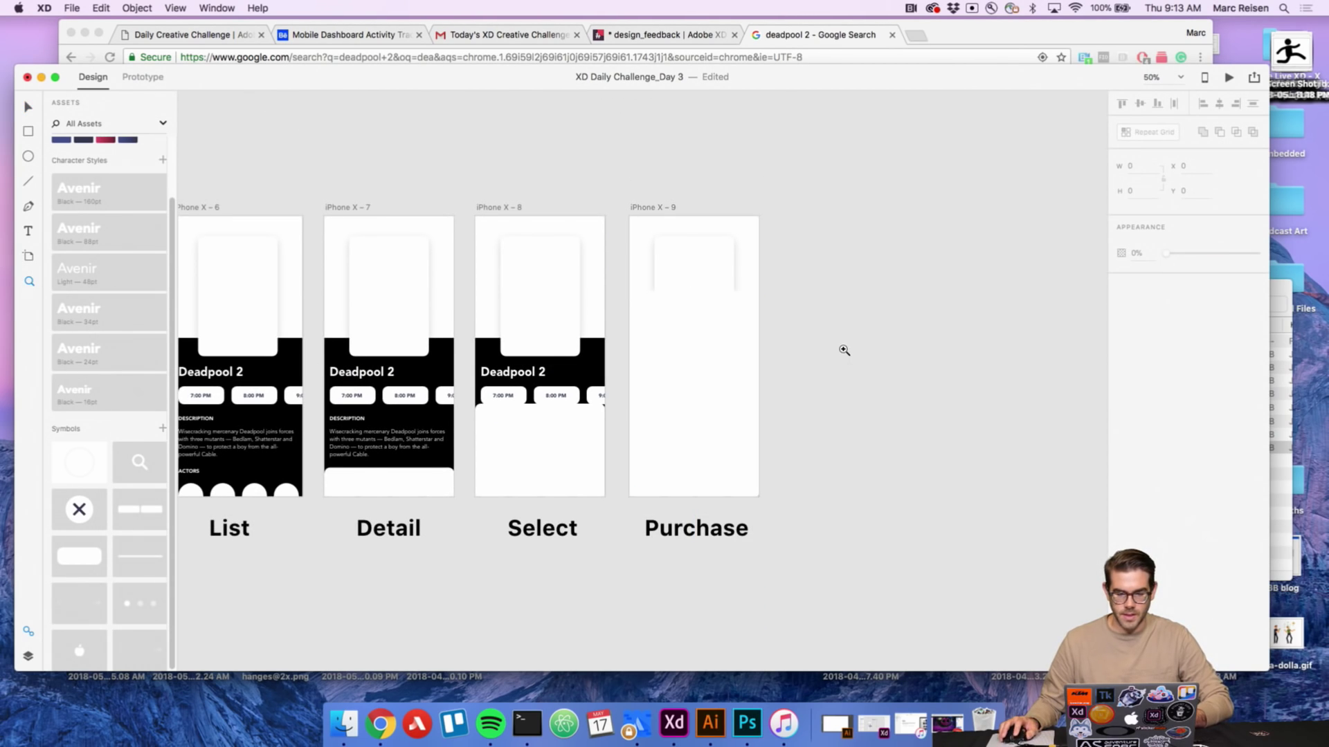
Combine the three poster cards on the Discover artboard into a Repeat Grid.
{"action": "left_click", "coordinate": [845, 350], "text": "alt"}
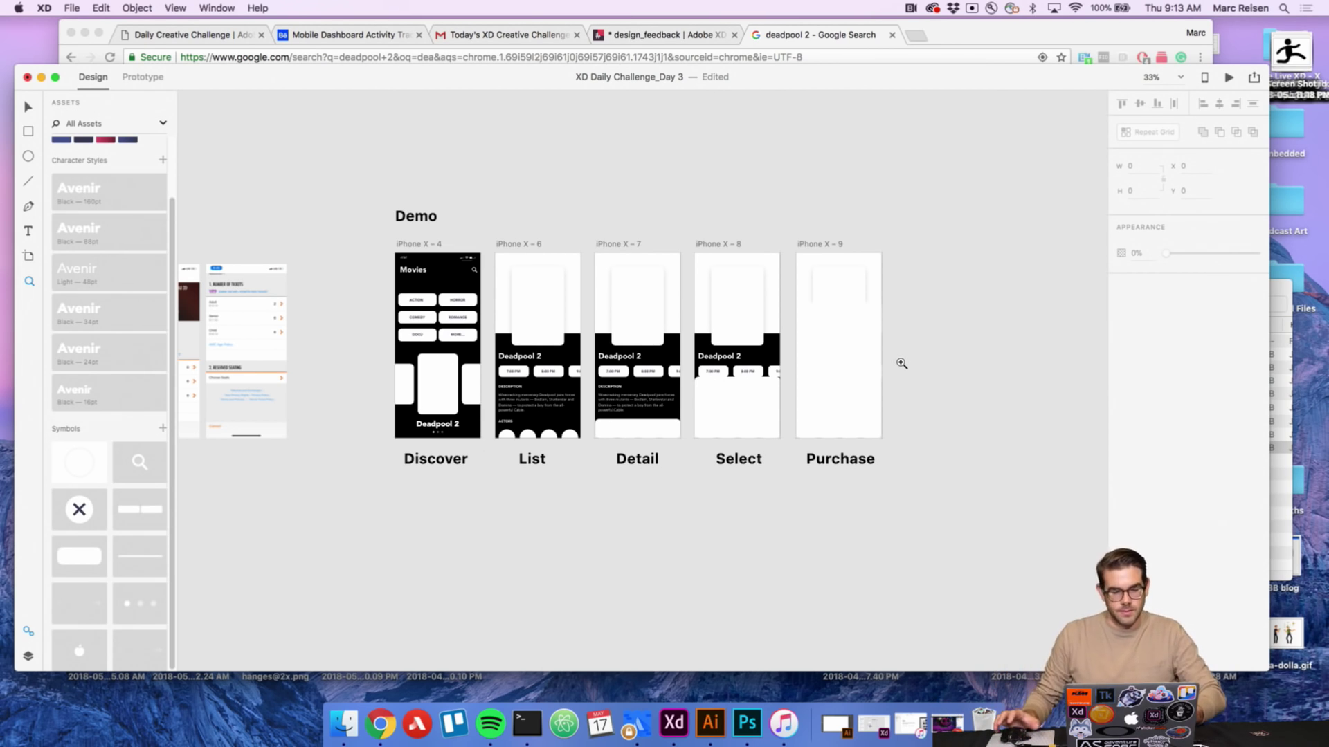
{"action": "left_click", "coordinate": [577, 386]}
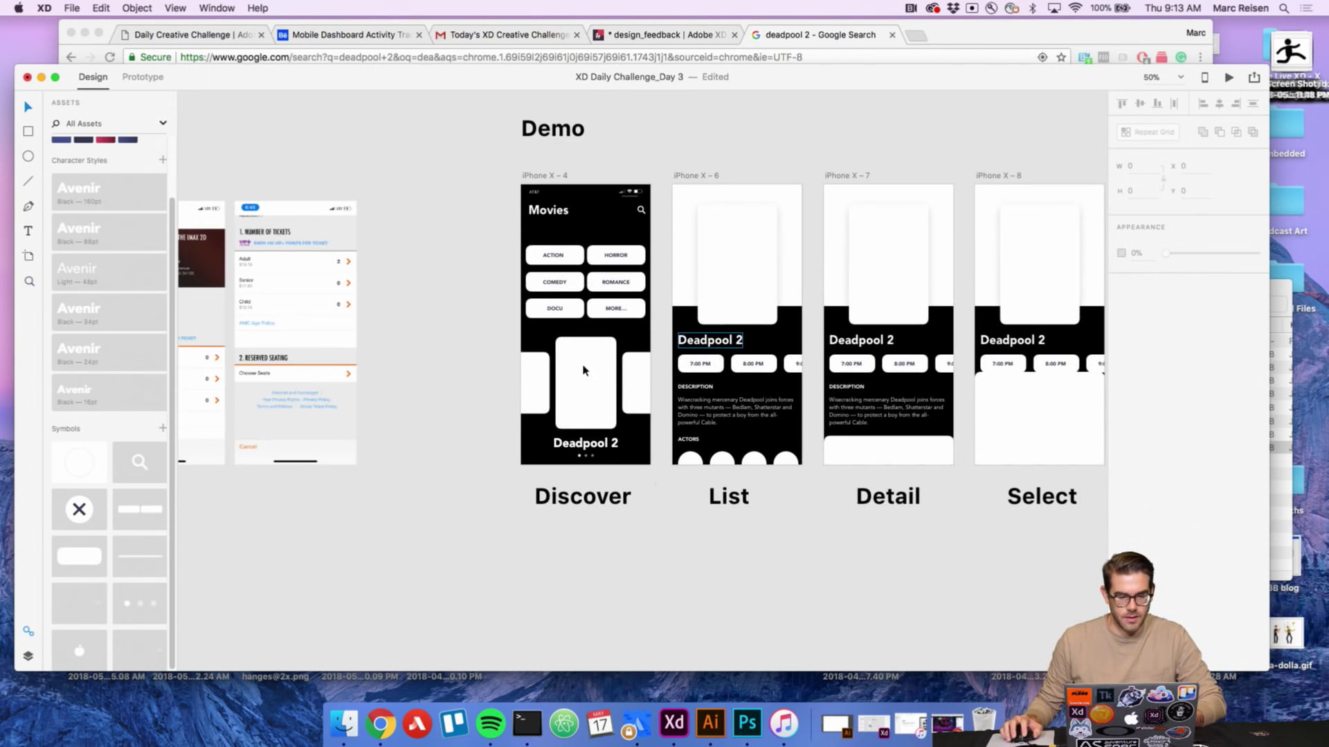
{"action": "key", "text": "super+Tab"}
{"action": "key", "text": "Escape"}
{"action": "left_click", "coordinate": [531, 393]}
{"action": "left_click", "coordinate": [603, 395], "text": "shift"}
{"action": "left_click", "coordinate": [660, 394], "text": "shift"}
{"action": "key", "text": "super+r"}
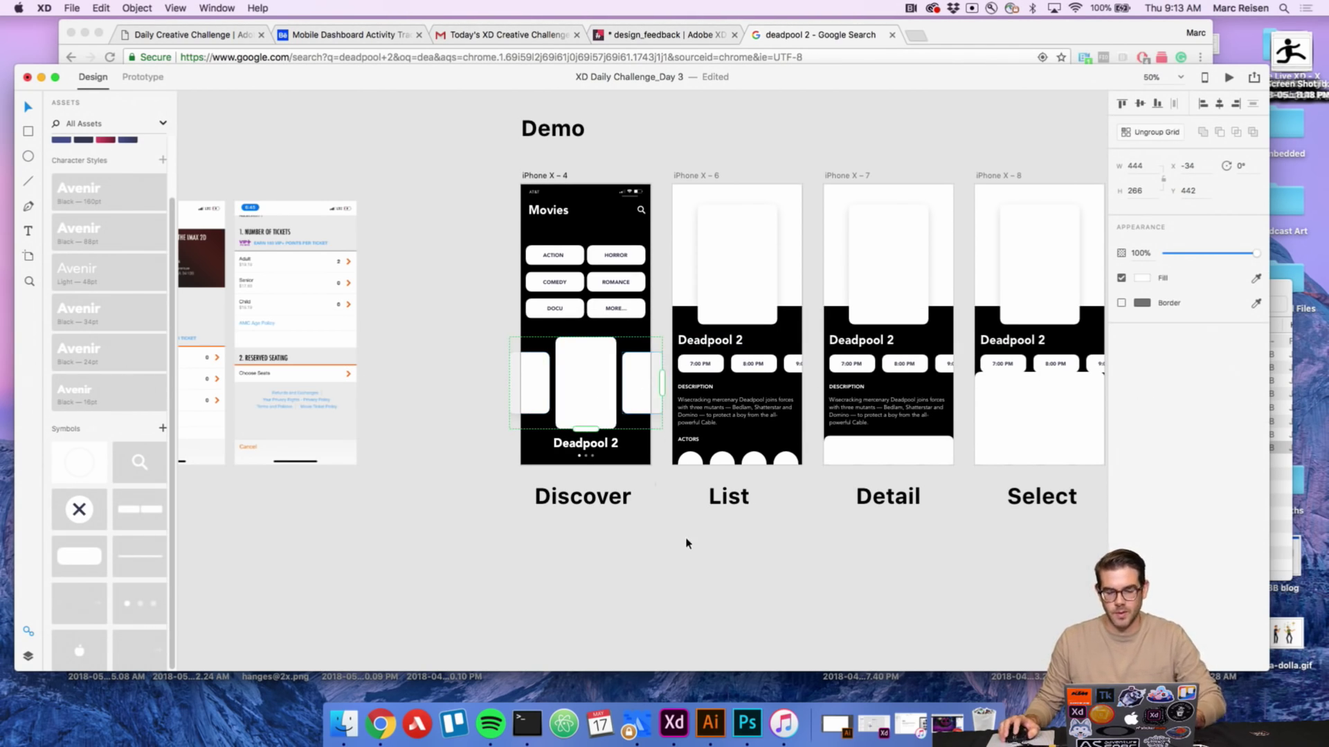
Switch to Finder's Deadpool 2 Images folder and preview the deadpool-2 image among the poster files.
{"action": "key", "text": "super+Tab"}
{"action": "key", "text": "super+Tab"}
{"action": "key", "text": "super+Tab"}
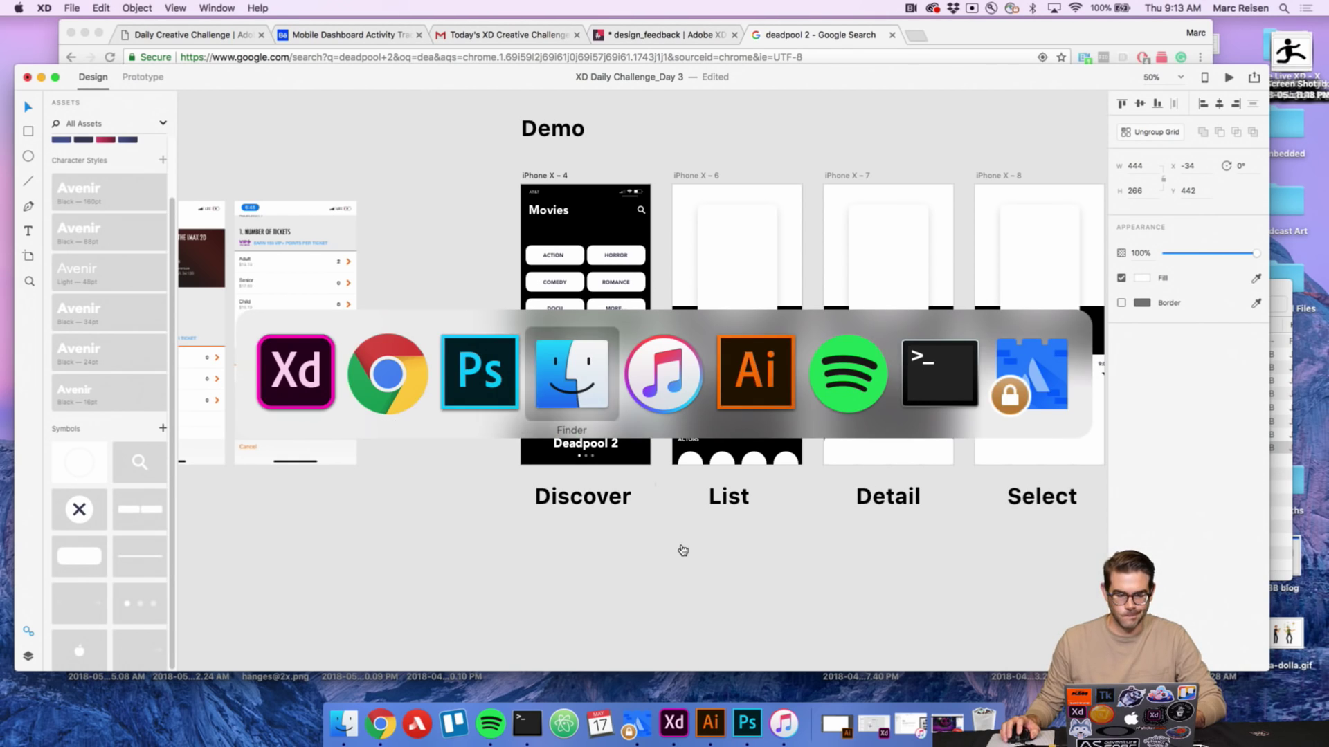
{"action": "left_click", "coordinate": [949, 423]}
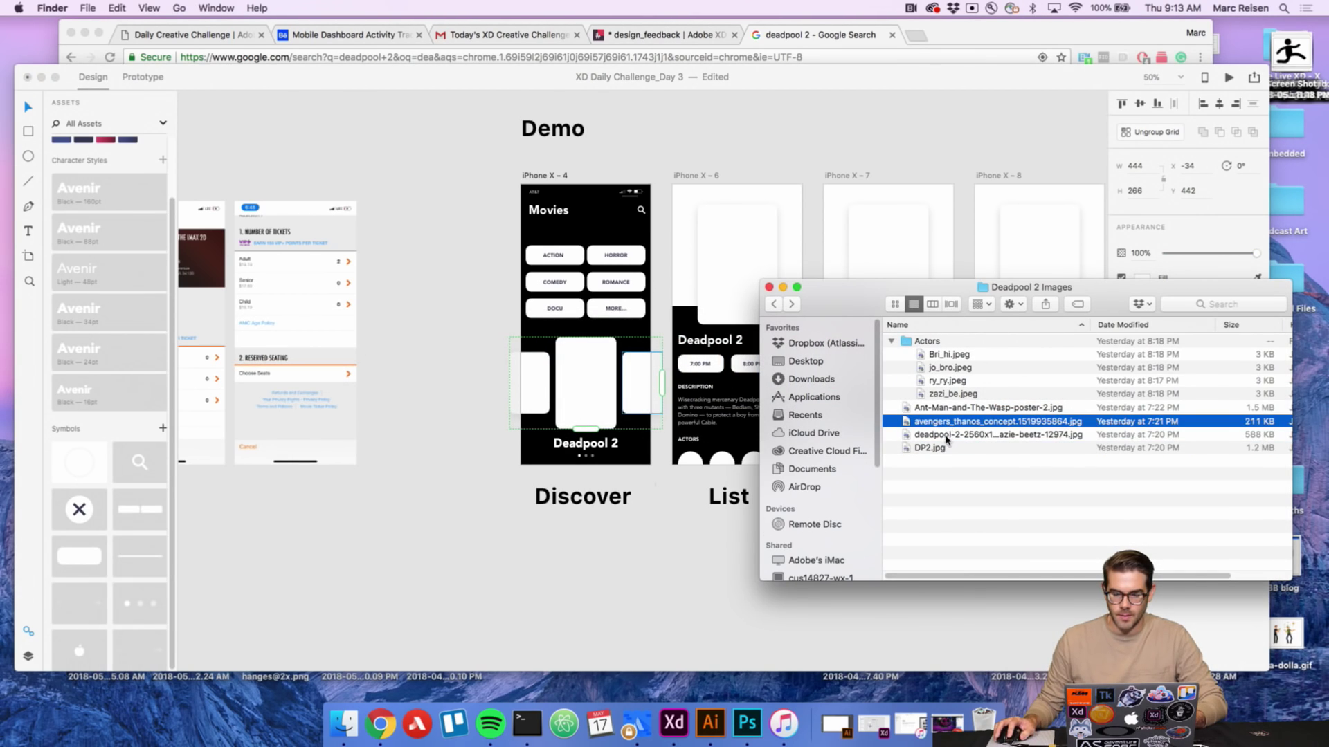
{"action": "left_click", "coordinate": [937, 409], "text": "shift"}
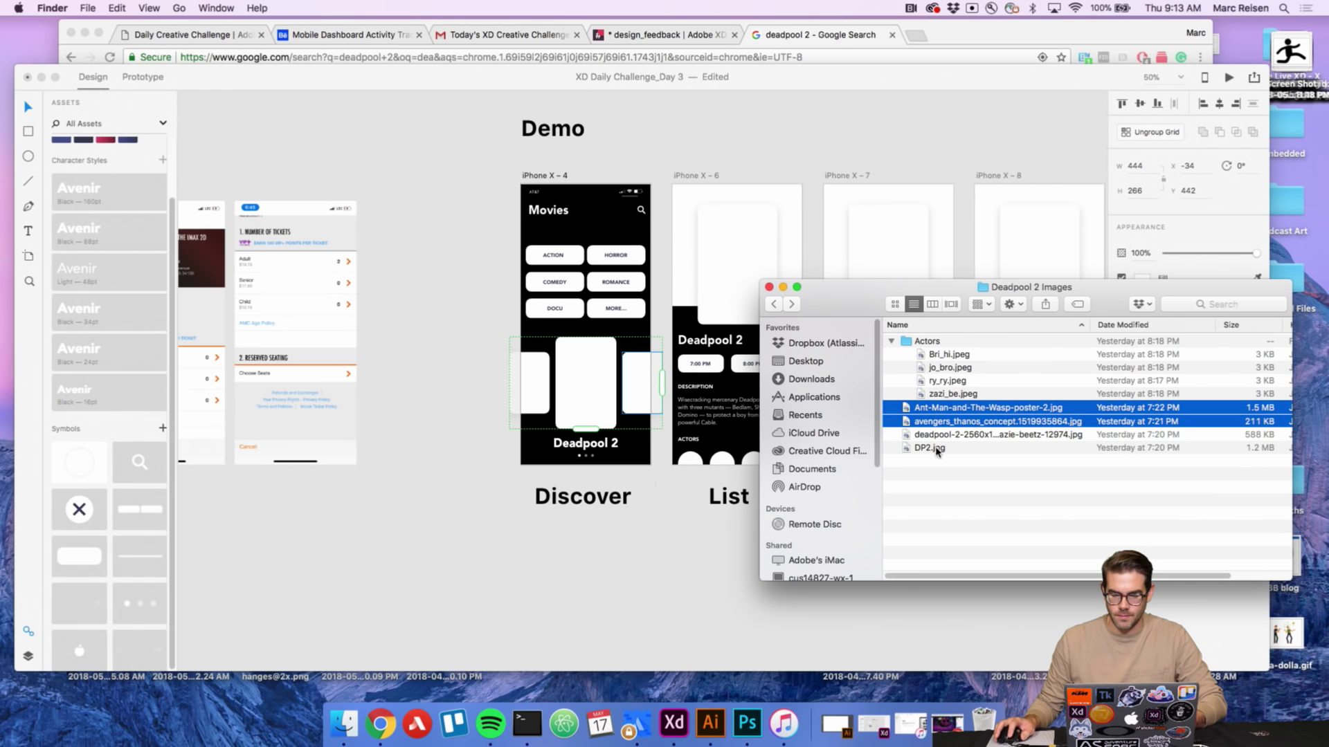
{"action": "left_click", "coordinate": [938, 436]}
{"action": "key", "text": "space"}
{"action": "key", "text": "space"}
Try to fill the Discover cards with the Ant-Man, Avengers and Deadpool posters at once, and undo the last Finder action.
{"action": "left_click", "coordinate": [938, 410], "text": "shift"}
{"action": "left_click_drag", "start_coordinate": [938, 410], "coordinate": [566, 380]}
{"action": "key", "text": "super+z"}
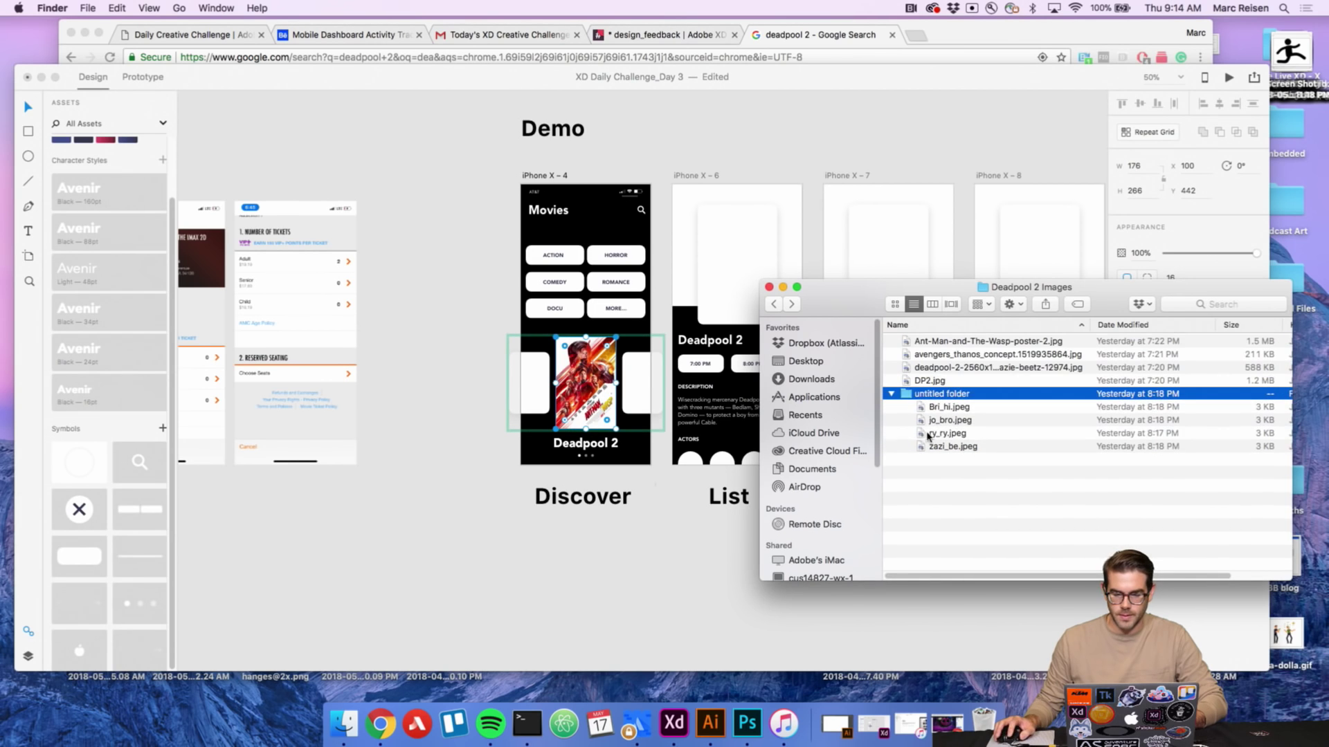
Fill the Discover cards with posters: the deadpool-2 image in the centre, avengers_thanos_concept on the left and Ant-Man-and-The-Wasp-poster-2.jpg on the right.
{"action": "left_click", "coordinate": [931, 368]}
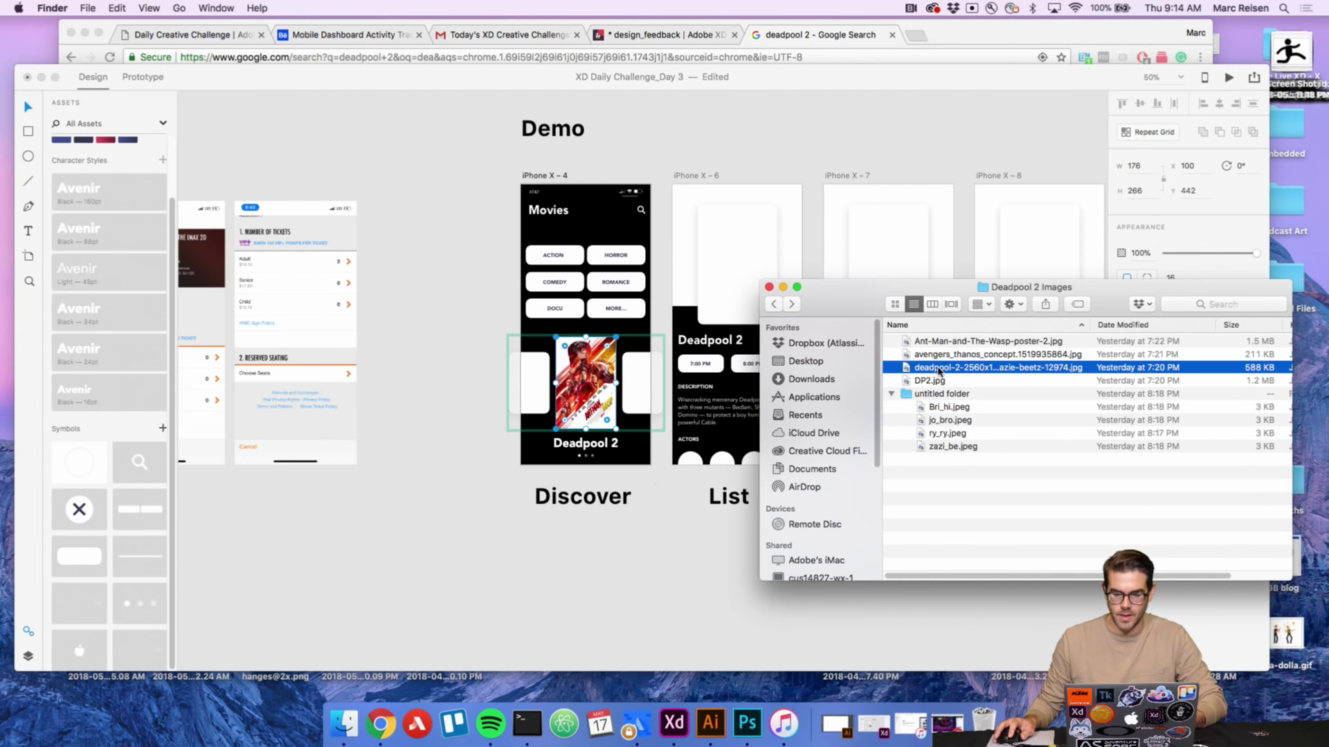
{"action": "left_click_drag", "start_coordinate": [927, 367], "coordinate": [597, 403]}
{"action": "left_click", "coordinate": [958, 342]}
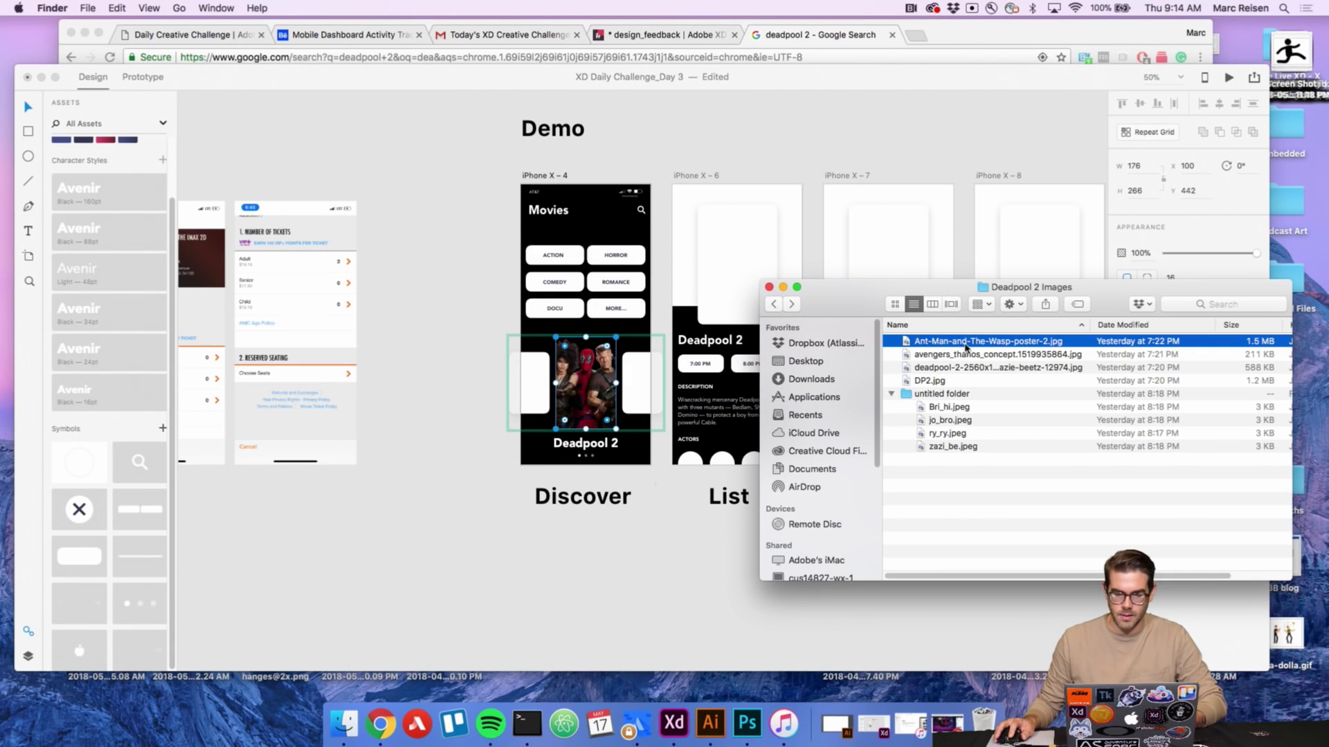
{"action": "left_click", "coordinate": [931, 381]}
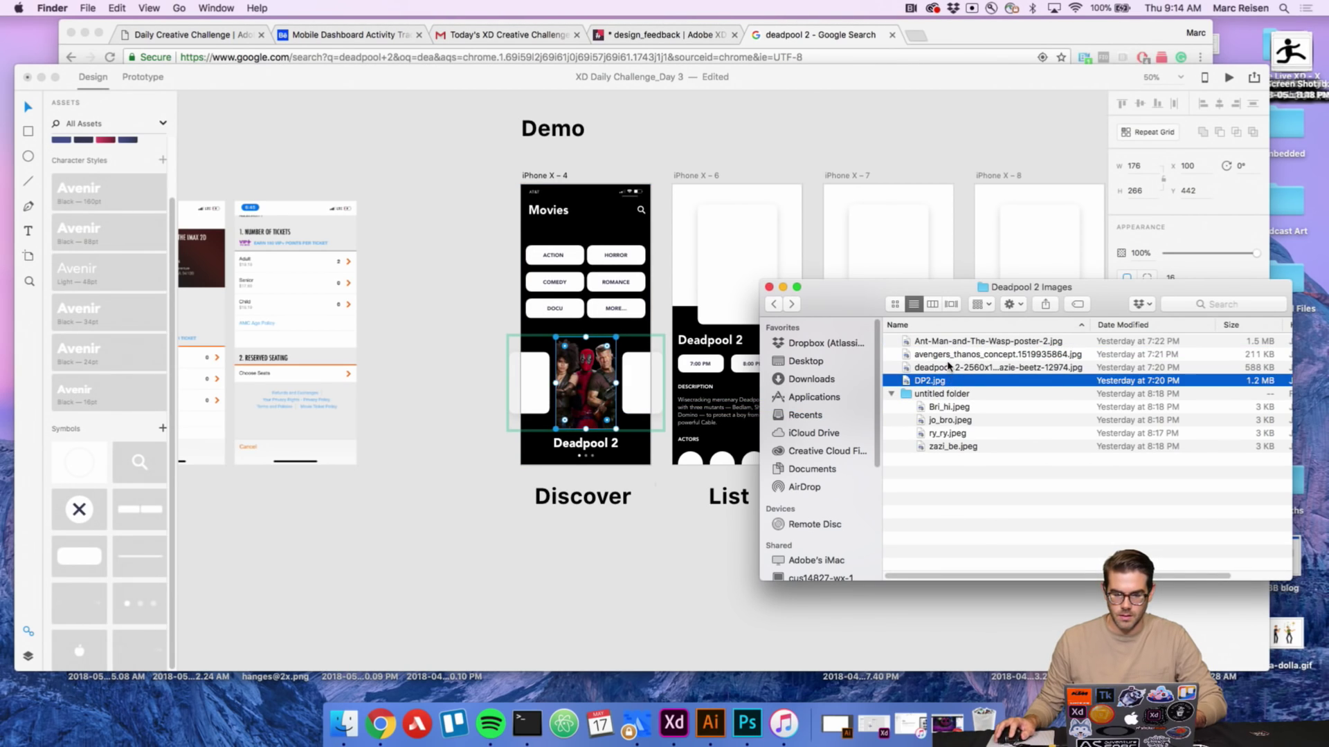
{"action": "left_click", "coordinate": [948, 367]}
{"action": "left_click_drag", "start_coordinate": [947, 354], "coordinate": [542, 396]}
{"action": "left_click_drag", "start_coordinate": [997, 346], "coordinate": [645, 377]}
{"action": "left_click", "coordinate": [457, 350]}
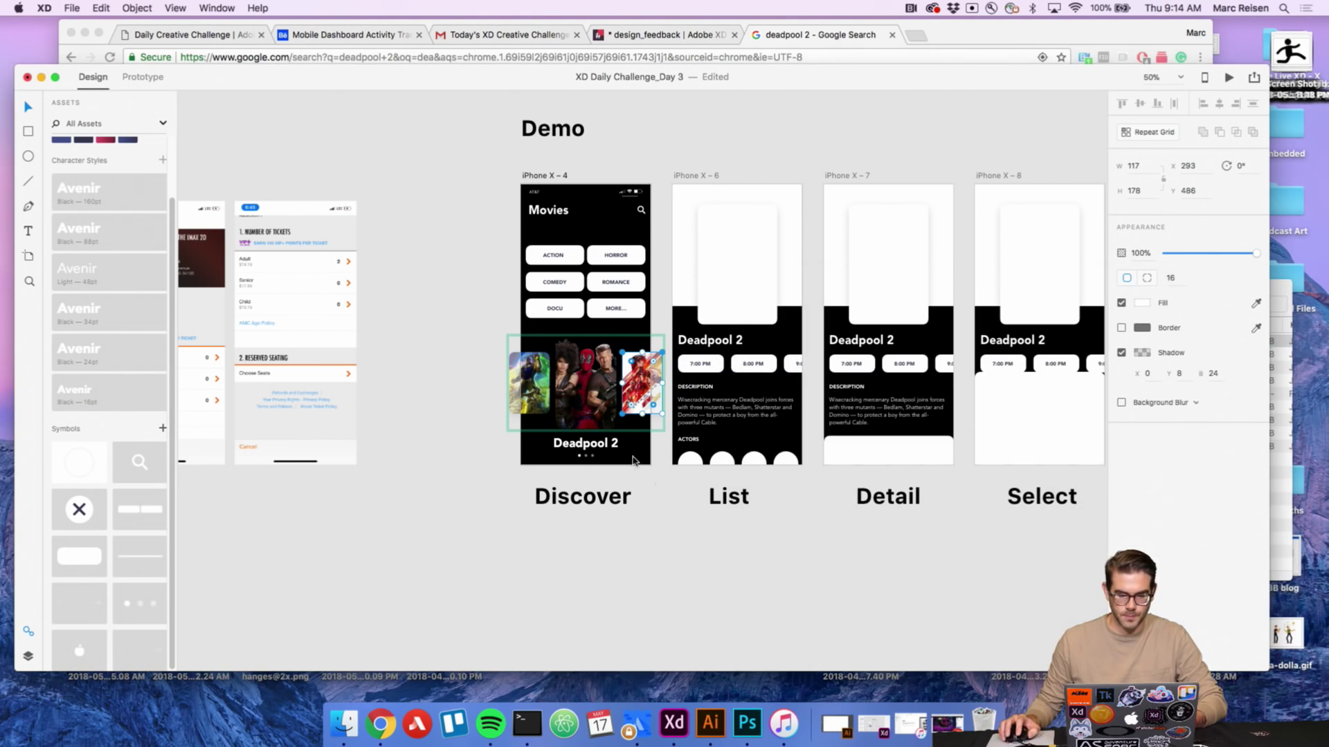
Save the large poster card on the List artboard as a symbol and fill it with Finder's deadpool-2 image.
{"action": "key", "text": "z"}
{"action": "scroll", "coordinate": [727, 352], "scroll_direction": "up", "scroll_amount": 2}
{"action": "left_click", "coordinate": [728, 352]}
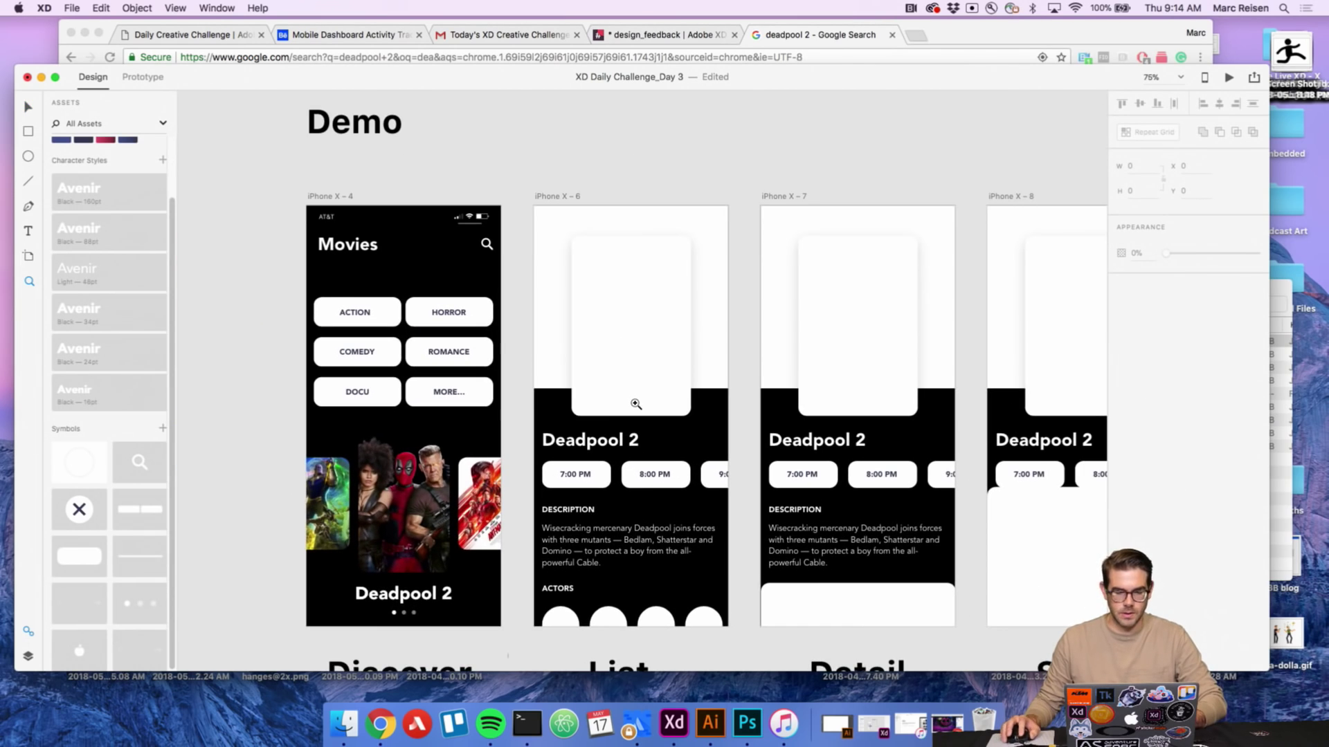
{"action": "key", "text": "super+Tab"}
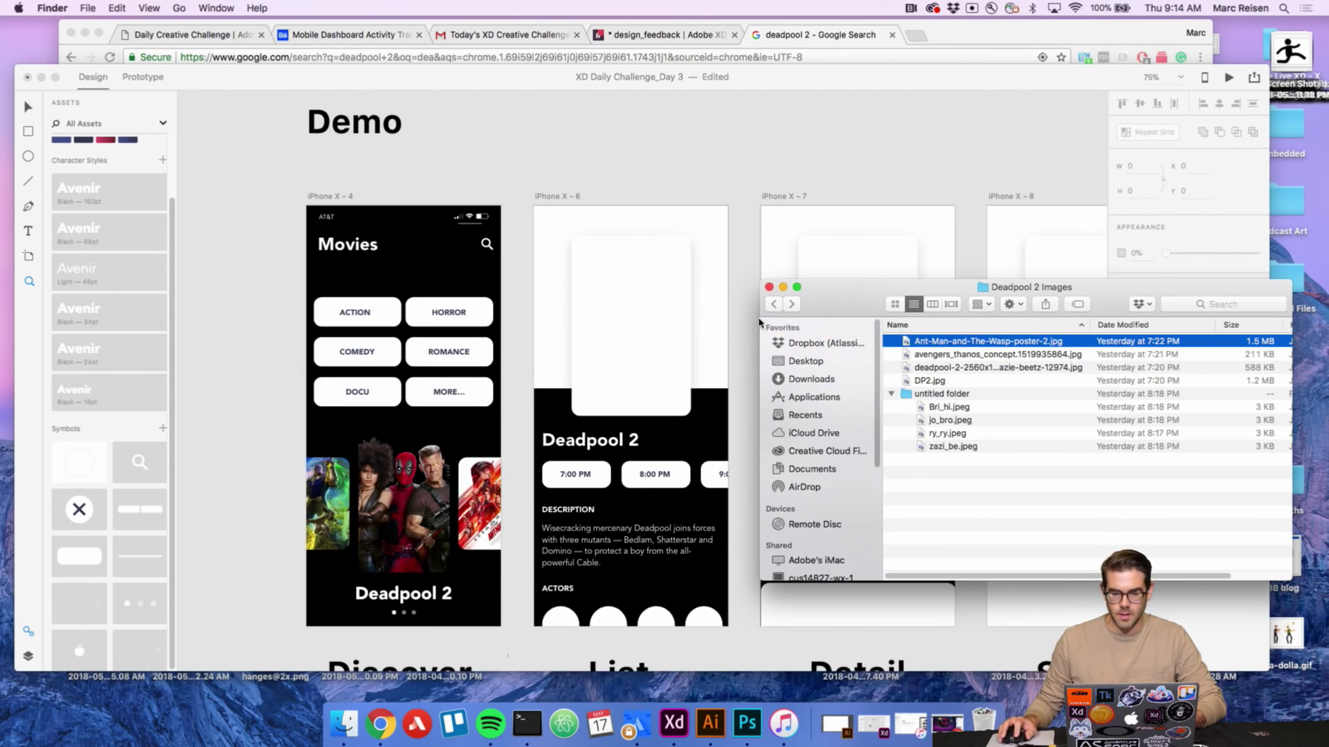
{"action": "left_click", "coordinate": [689, 325]}
{"action": "left_click", "coordinate": [652, 321]}
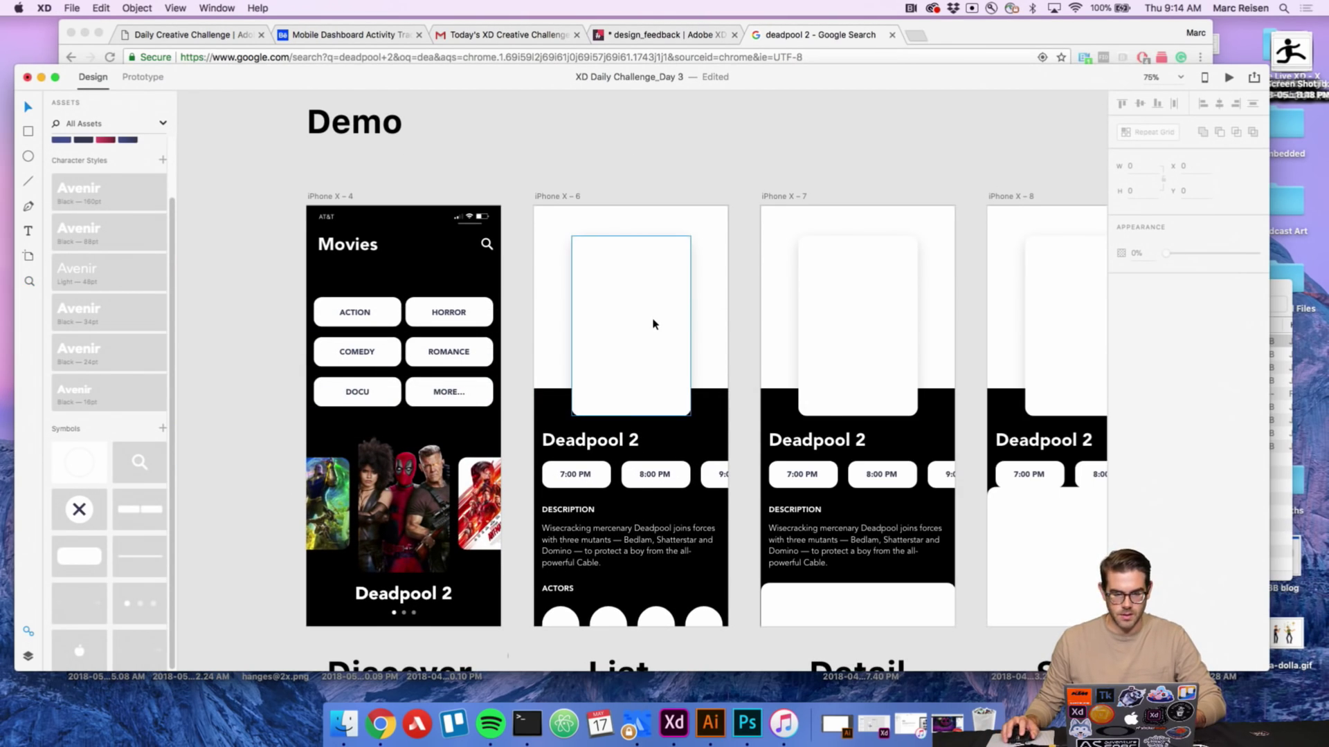
{"action": "left_click", "coordinate": [162, 428]}
{"action": "key", "text": "super+Tab"}
{"action": "left_click_drag", "start_coordinate": [968, 368], "coordinate": [674, 325]}
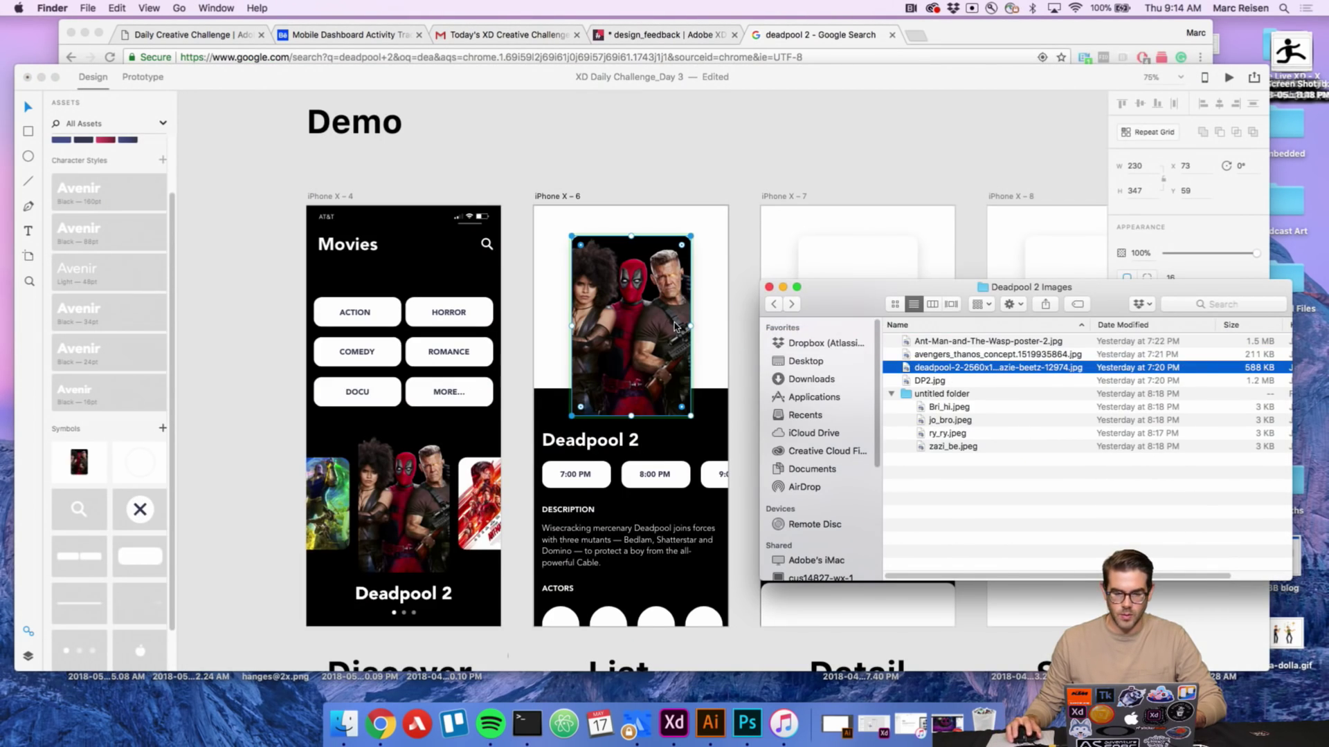
Fill the large poster cards on the Detail and Select artboards with the same deadpool-2 image.
{"action": "key", "text": "super+Tab"}
{"action": "scroll", "coordinate": [771, 297], "scroll_direction": "right", "scroll_amount": 3}
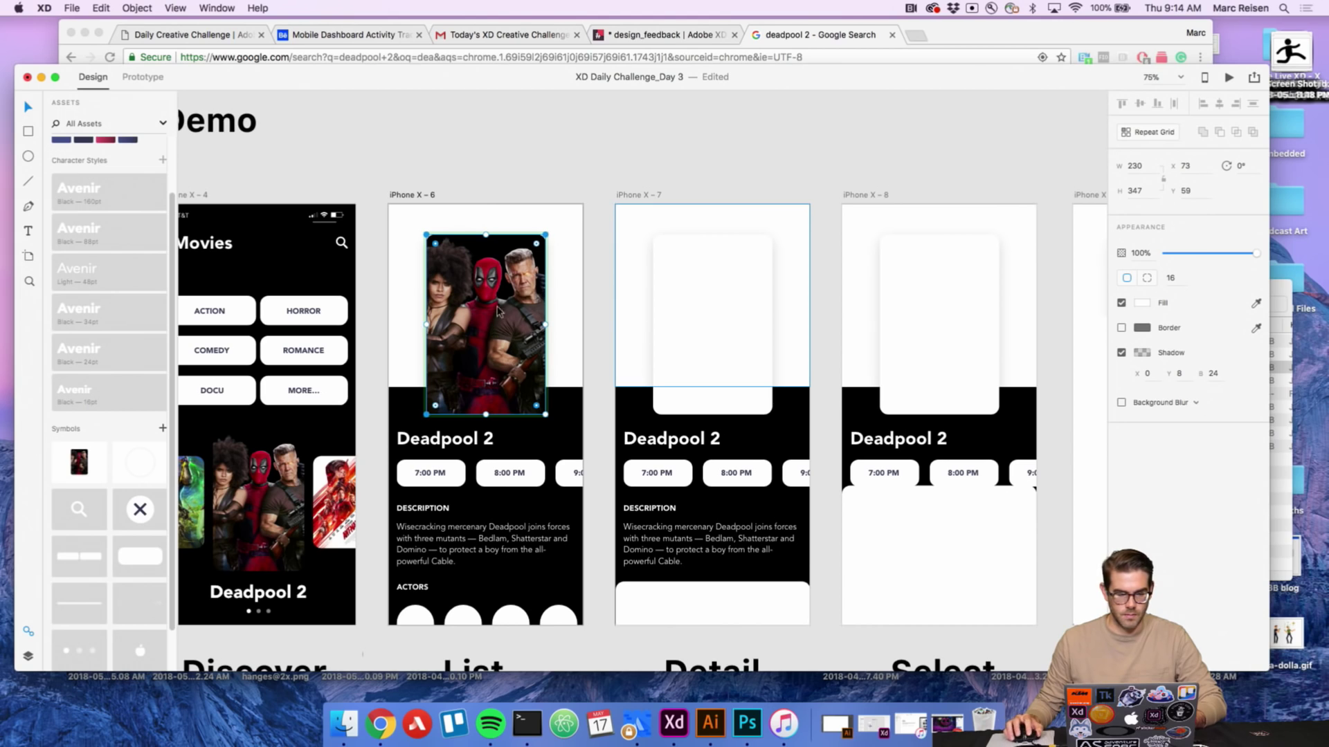
{"action": "key", "text": "super+Tab"}
{"action": "left_click_drag", "start_coordinate": [957, 367], "coordinate": [712, 325]}
{"action": "left_click_drag", "start_coordinate": [979, 370], "coordinate": [937, 263]}
{"action": "key", "text": "super+Tab"}
{"action": "scroll", "coordinate": [631, 279], "scroll_direction": "right", "scroll_amount": 3}
{"action": "scroll", "coordinate": [632, 279], "scroll_direction": "left", "scroll_amount": 5}
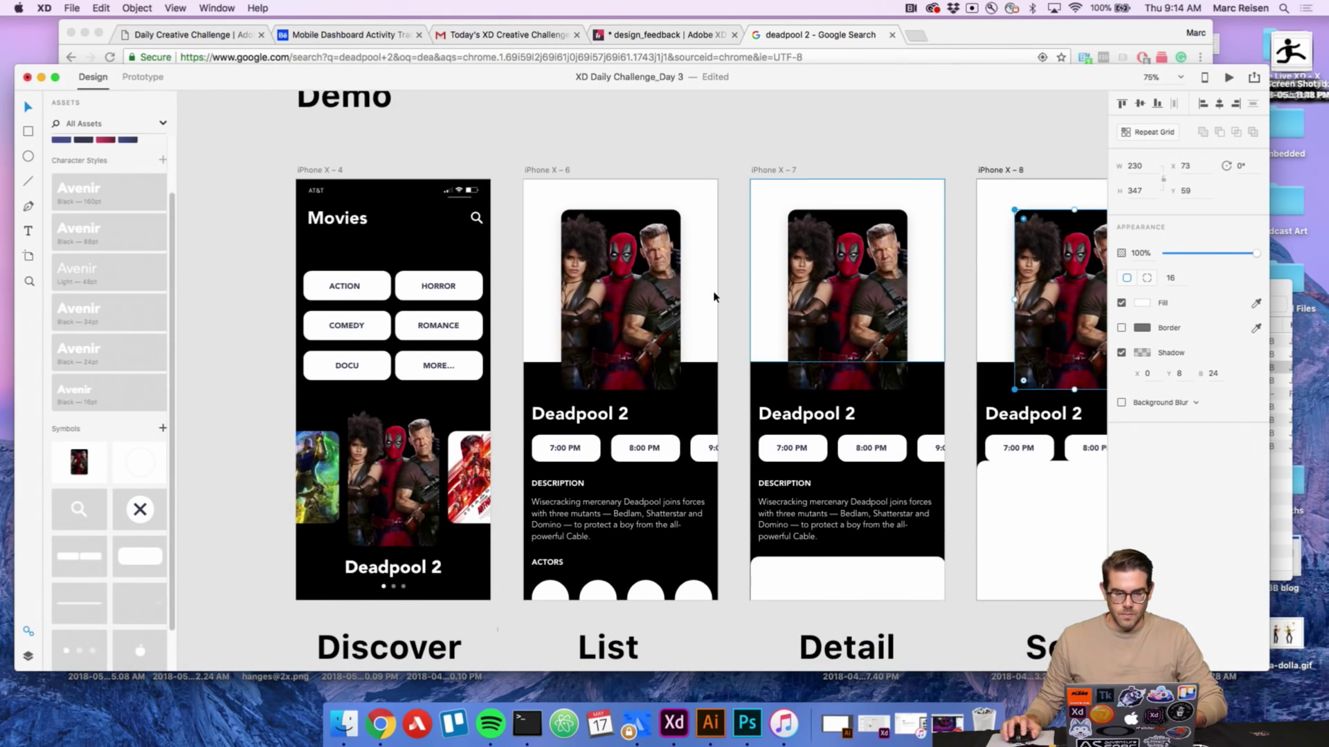
{"action": "key", "text": "super+Tab"}
{"action": "key", "text": "super+Tab"}
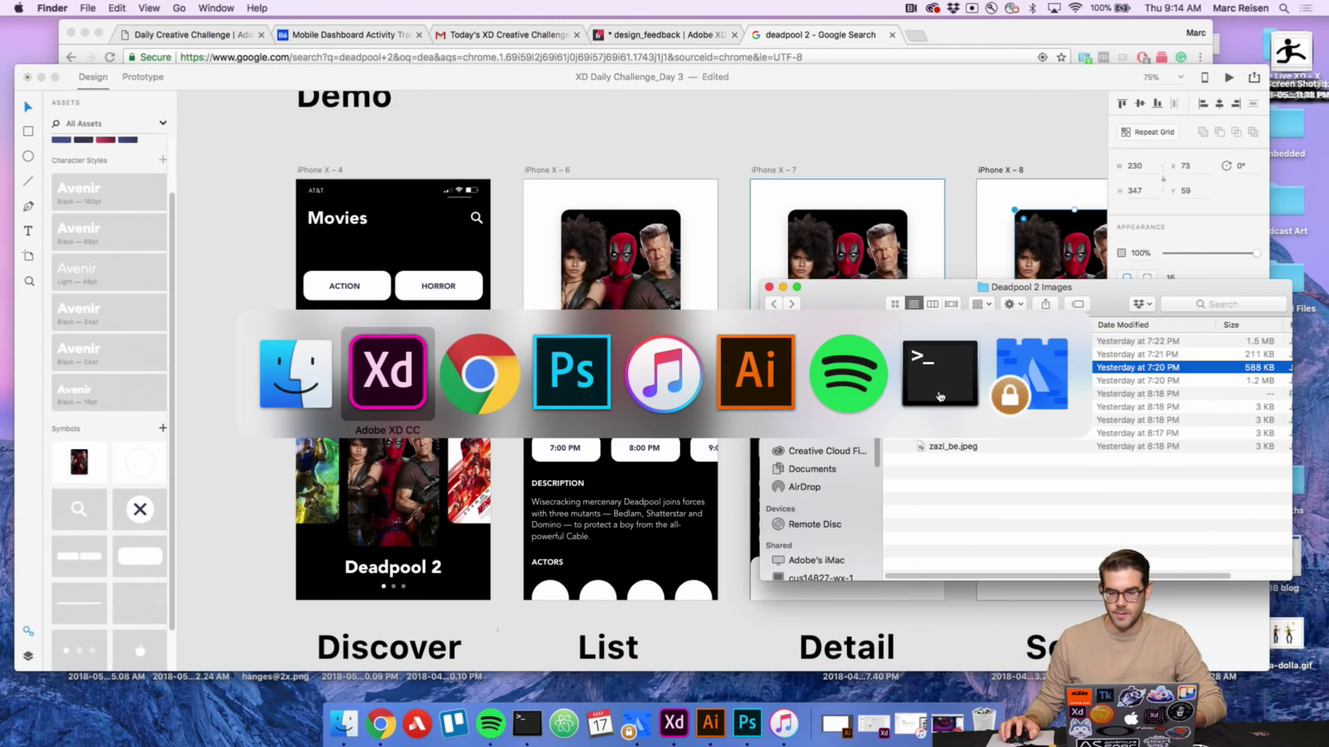
{"action": "key", "text": "super+Tab"}
{"action": "key", "text": "super+Tab"}
{"action": "key", "text": "super+Tab"}
{"action": "key", "text": "super+Tab"}
{"action": "key", "text": "super+Tab"}
{"action": "key", "text": "super+Tab"}
{"action": "key", "text": "super+Tab"}
{"action": "key", "text": "super+Tab"}
{"action": "key", "text": "super+Tab"}
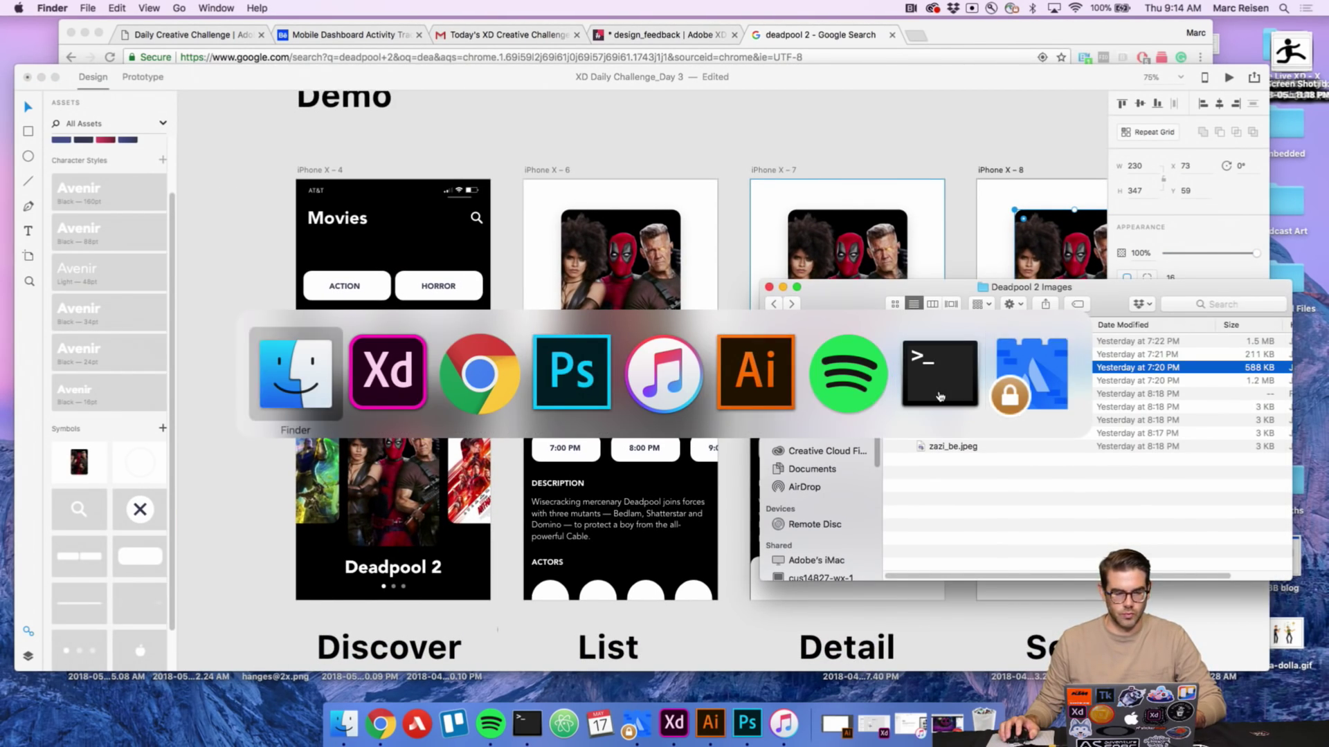
Fill the header rectangles behind the posters on the List and Detail artboards with DP2.jpg and preview that image in Finder.
{"action": "key", "text": "super+Tab"}
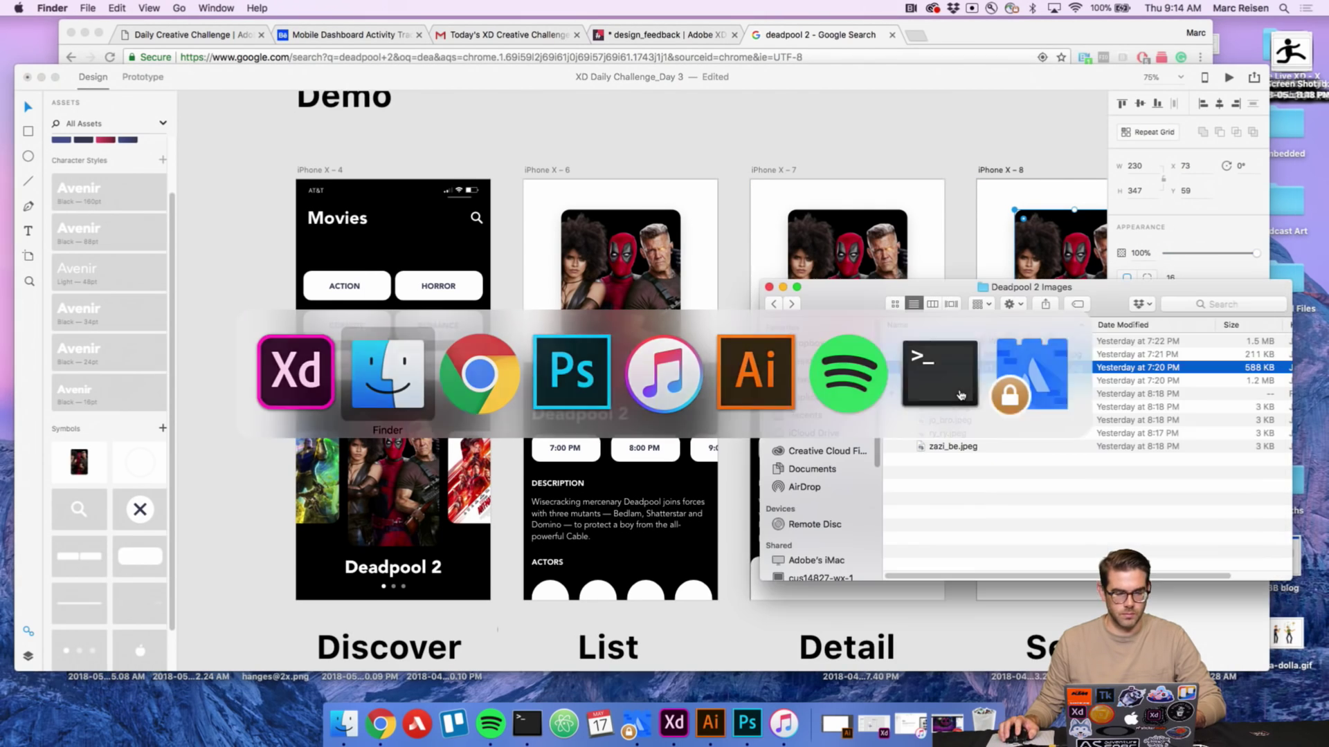
{"action": "left_click", "coordinate": [966, 392]}
{"action": "left_click_drag", "start_coordinate": [939, 382], "coordinate": [713, 308]}
{"action": "left_click_drag", "start_coordinate": [940, 382], "coordinate": [955, 271]}
{"action": "key", "text": "space"}
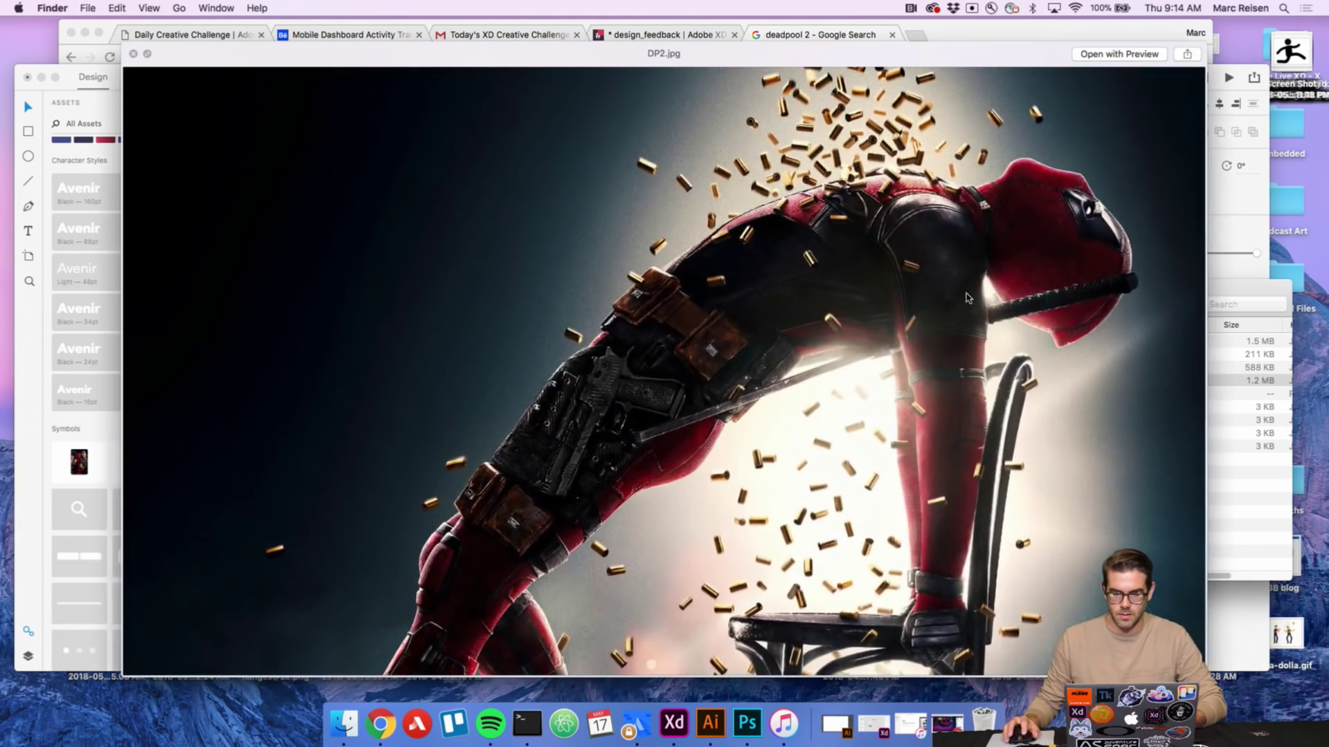
{"action": "key", "text": "space"}
Fill the header rectangle behind the poster on the Select artboard with DP2.jpg.
{"action": "key", "text": "super+Tab"}
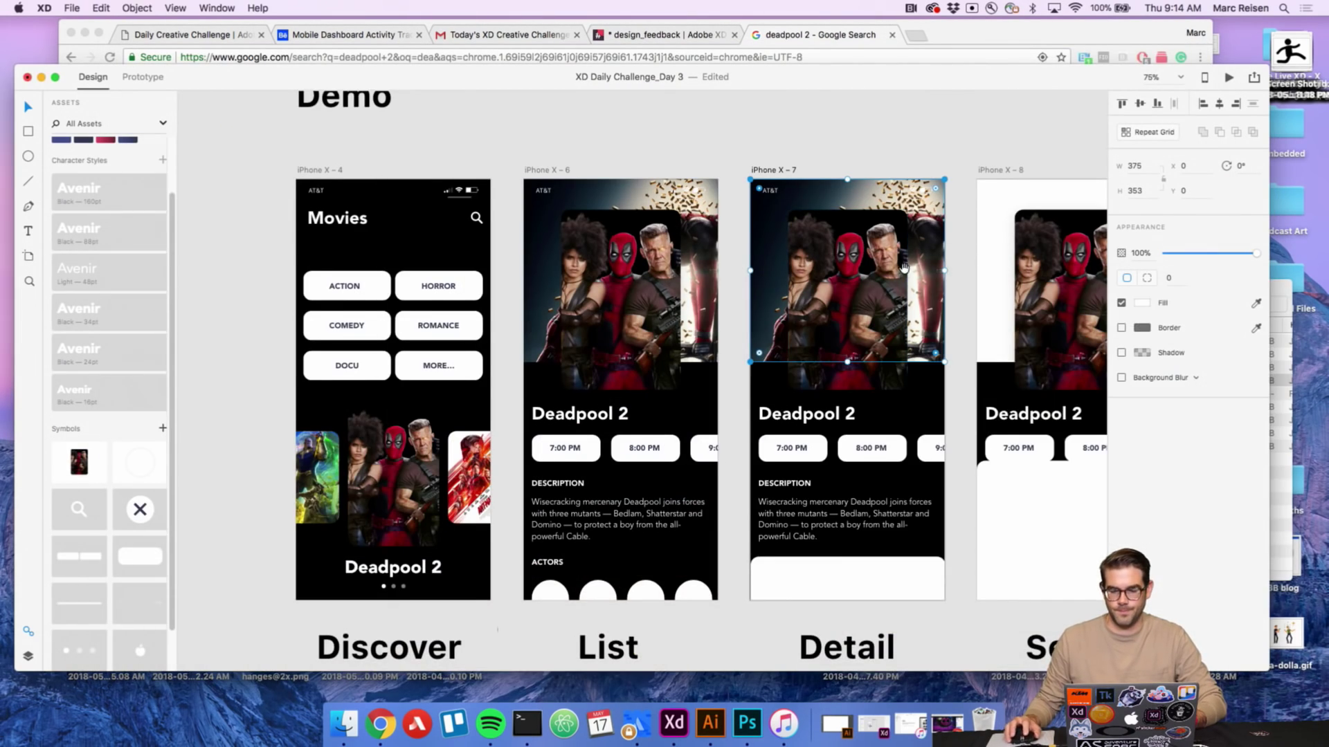
{"action": "scroll", "coordinate": [742, 293], "scroll_direction": "right", "scroll_amount": 10}
{"action": "key", "text": "super+Tab"}
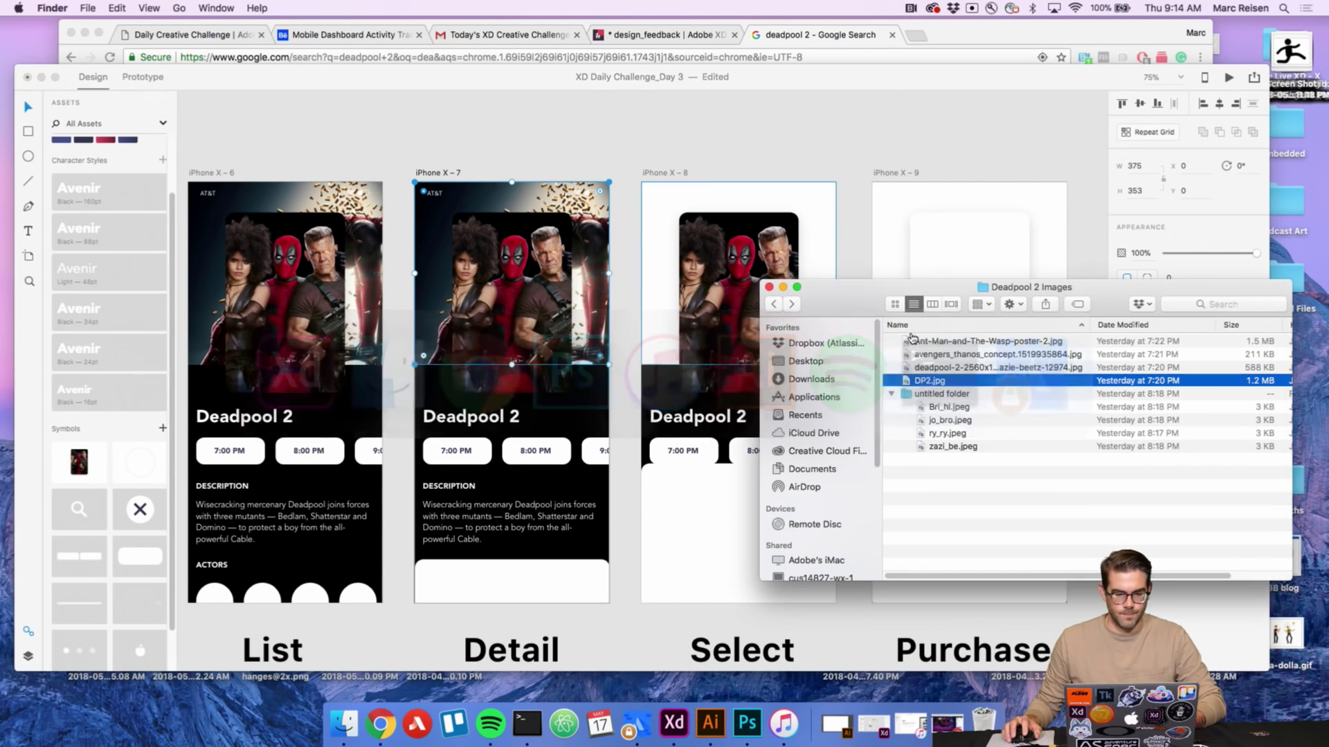
{"action": "left_click_drag", "start_coordinate": [947, 380], "coordinate": [841, 249]}
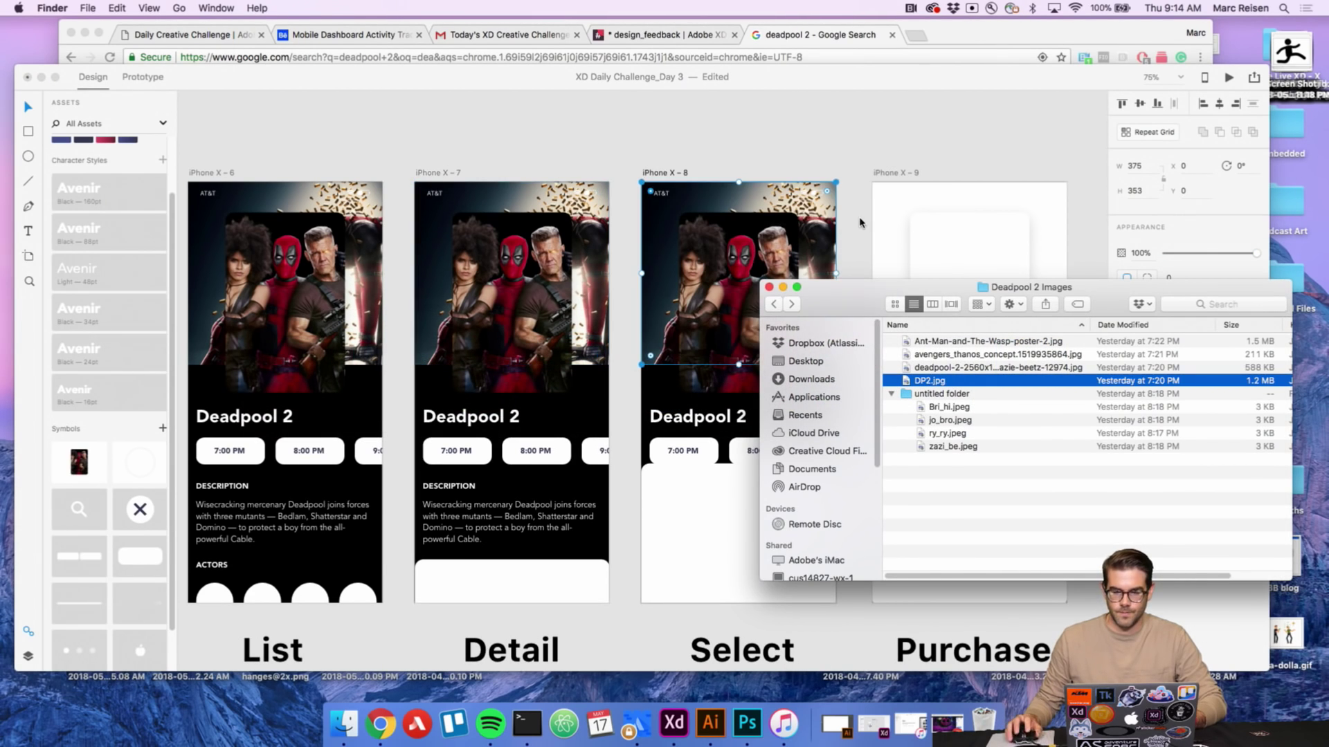
{"action": "left_click", "coordinate": [861, 222]}
Change the Discover artboard's background fill to the dark blue gradient saved in the colour assets.
{"action": "key", "text": "super+minus"}
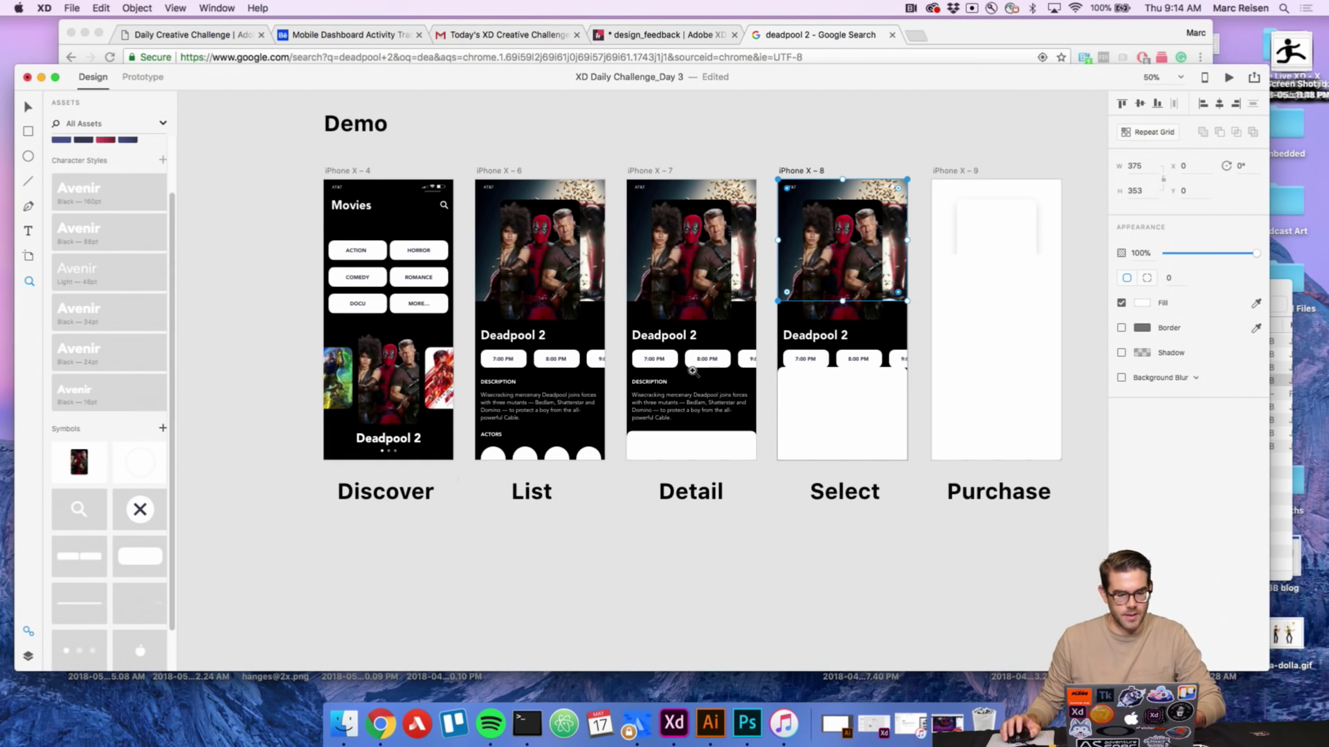
{"action": "left_click", "coordinate": [581, 341]}
{"action": "left_click_drag", "start_coordinate": [596, 331], "coordinate": [640, 325]}
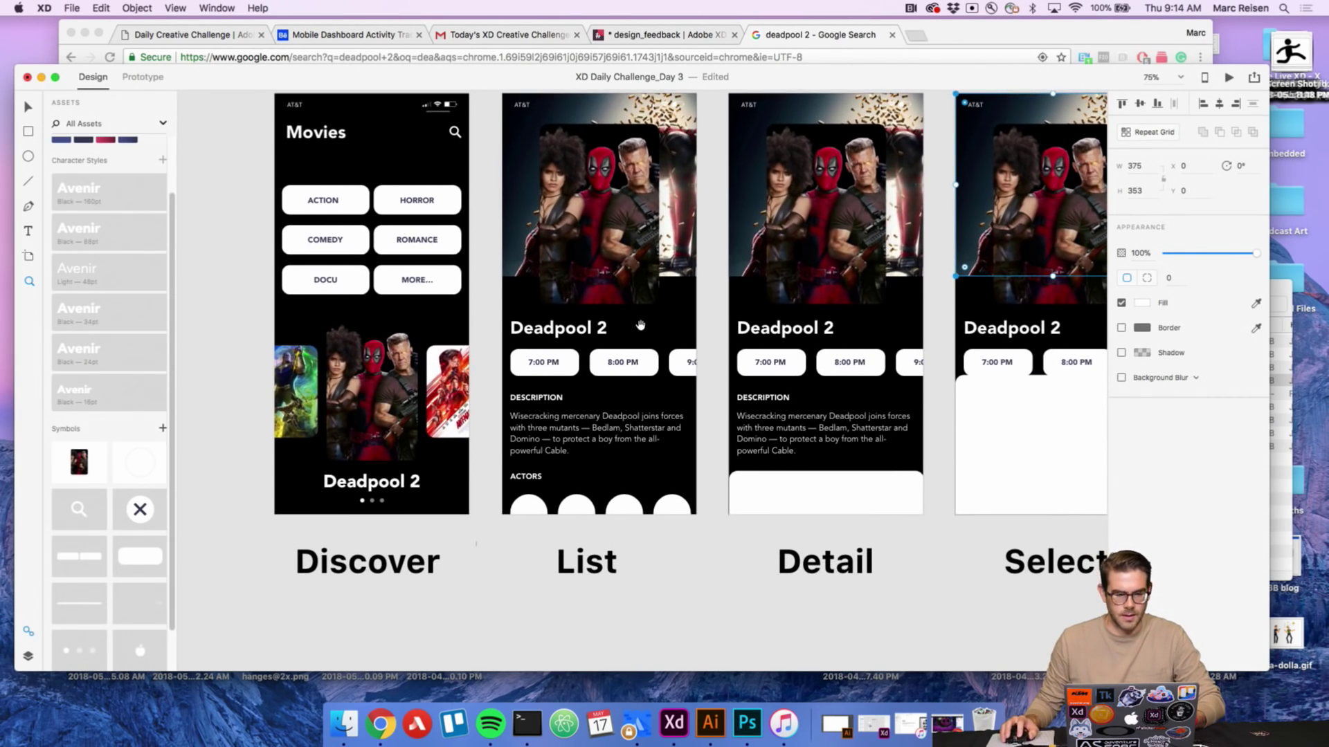
{"action": "scroll", "coordinate": [614, 416], "scroll_direction": "right", "scroll_amount": 4}
{"action": "scroll", "coordinate": [614, 416], "scroll_direction": "up", "scroll_amount": 3}
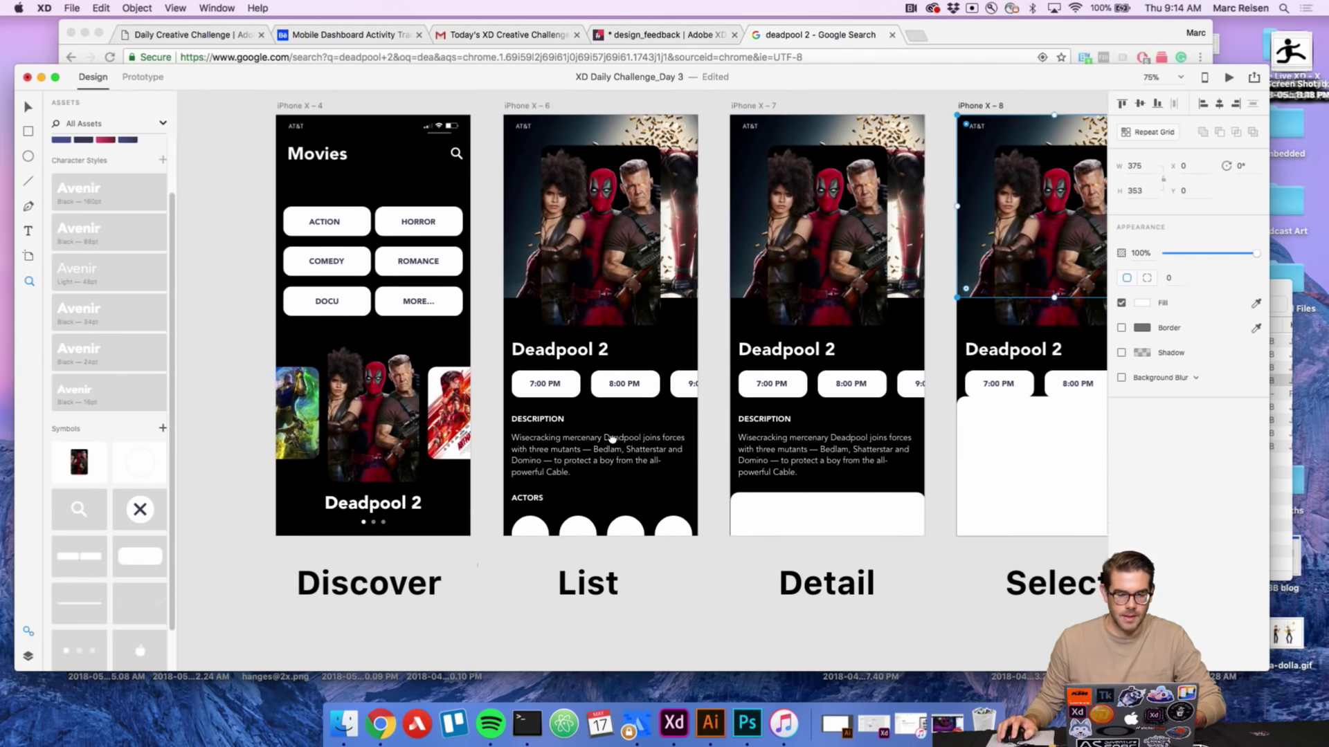
{"action": "left_click", "coordinate": [353, 373]}
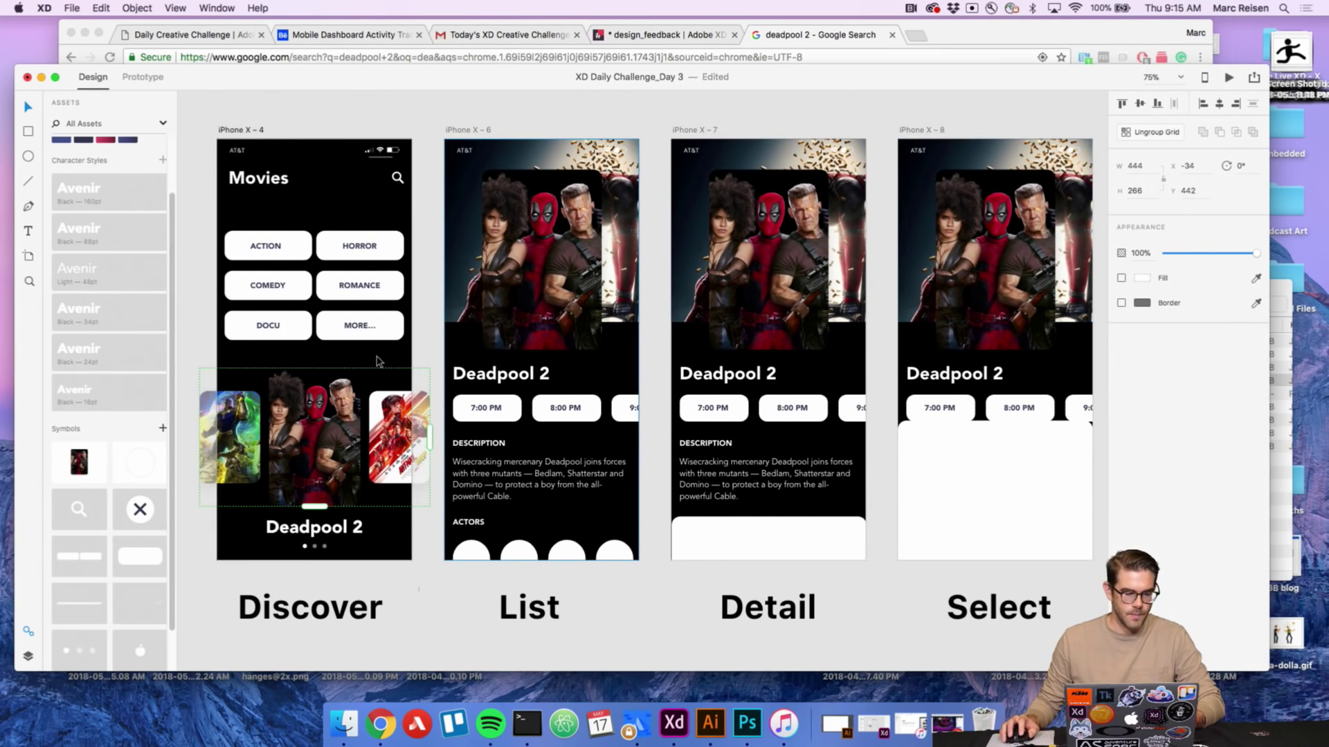
{"action": "left_click", "coordinate": [377, 362]}
{"action": "scroll", "coordinate": [119, 288], "scroll_direction": "up", "scroll_amount": 3}
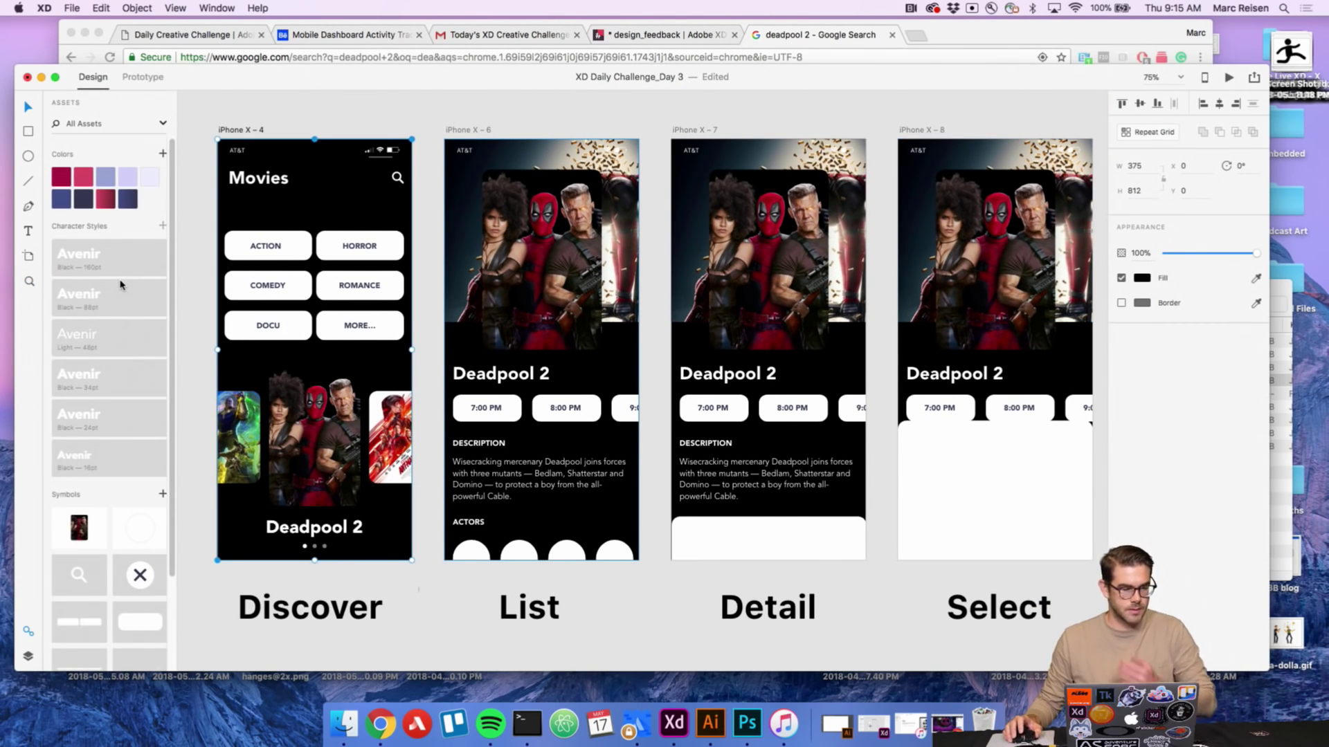
{"action": "left_click", "coordinate": [128, 199]}
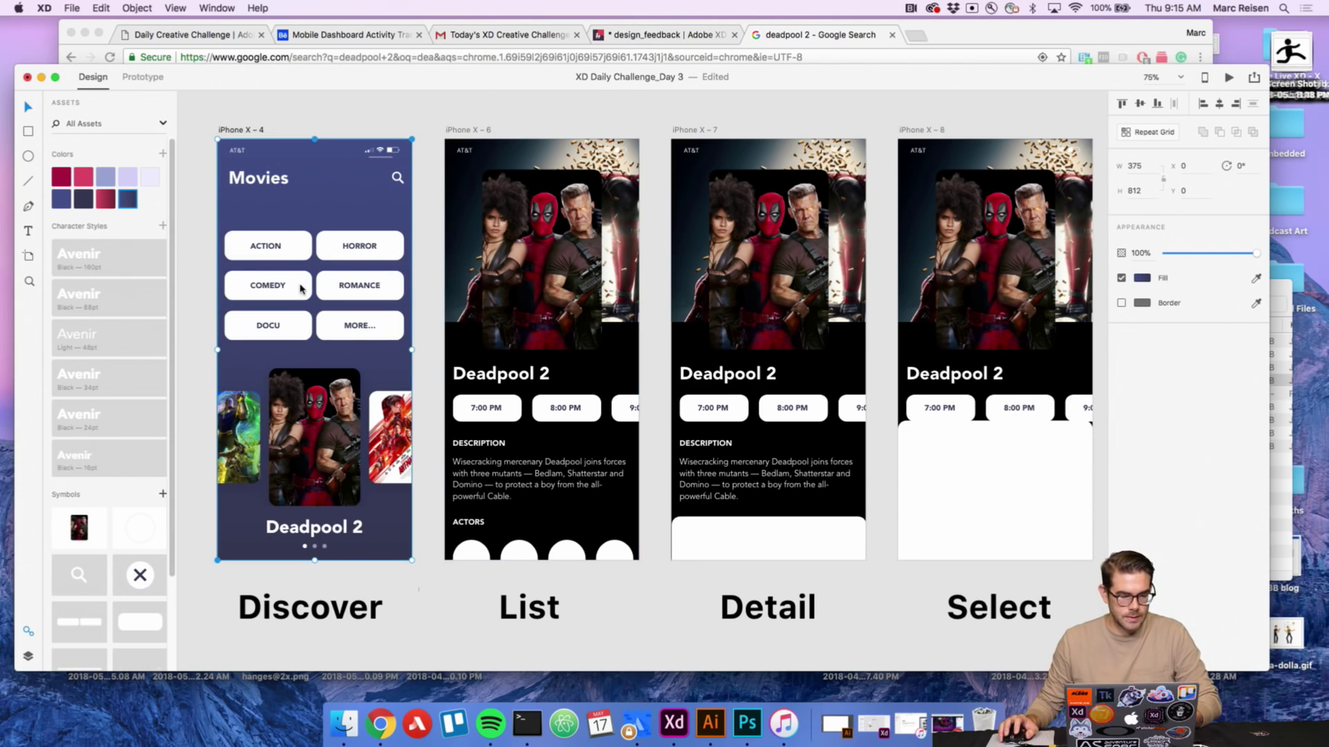
{"action": "left_click", "coordinate": [343, 123]}
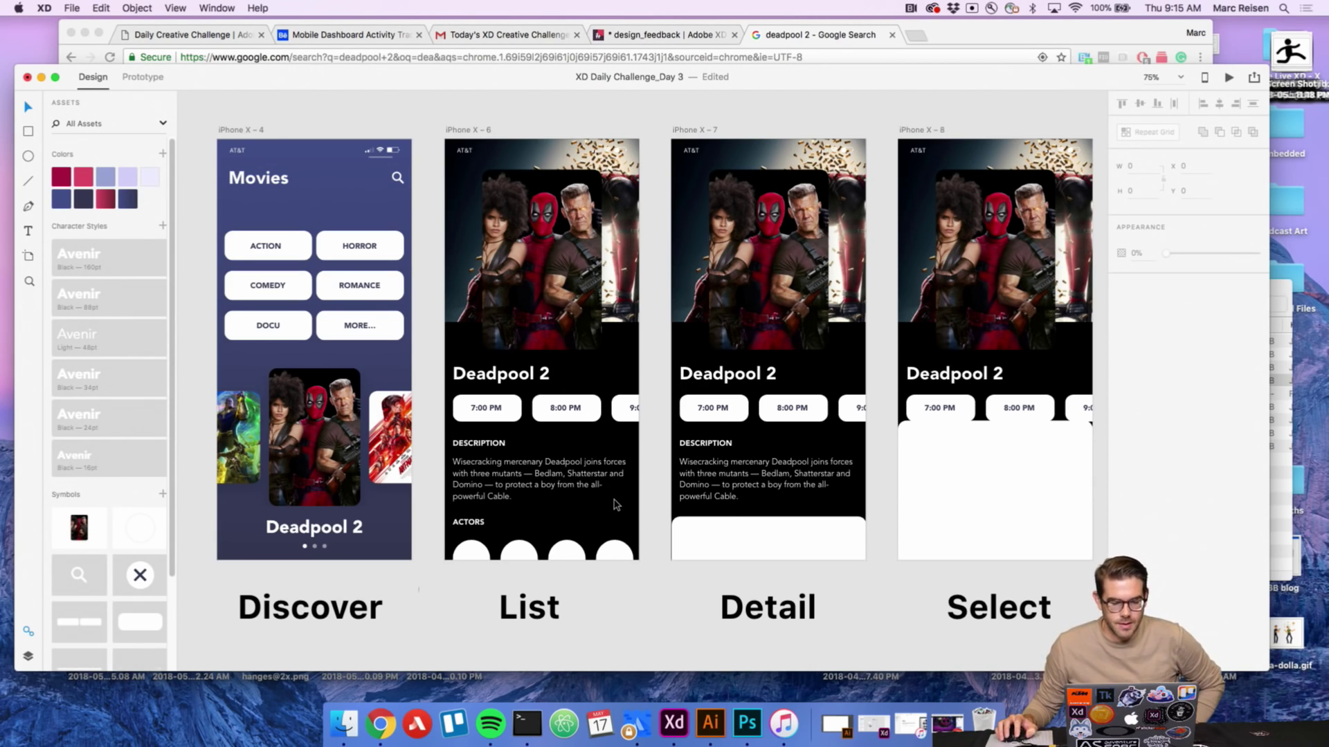
Apply the same dark blue gradient to the full-size backgrounds of the List, Detail and Select artboards.
{"action": "left_click", "coordinate": [634, 527]}
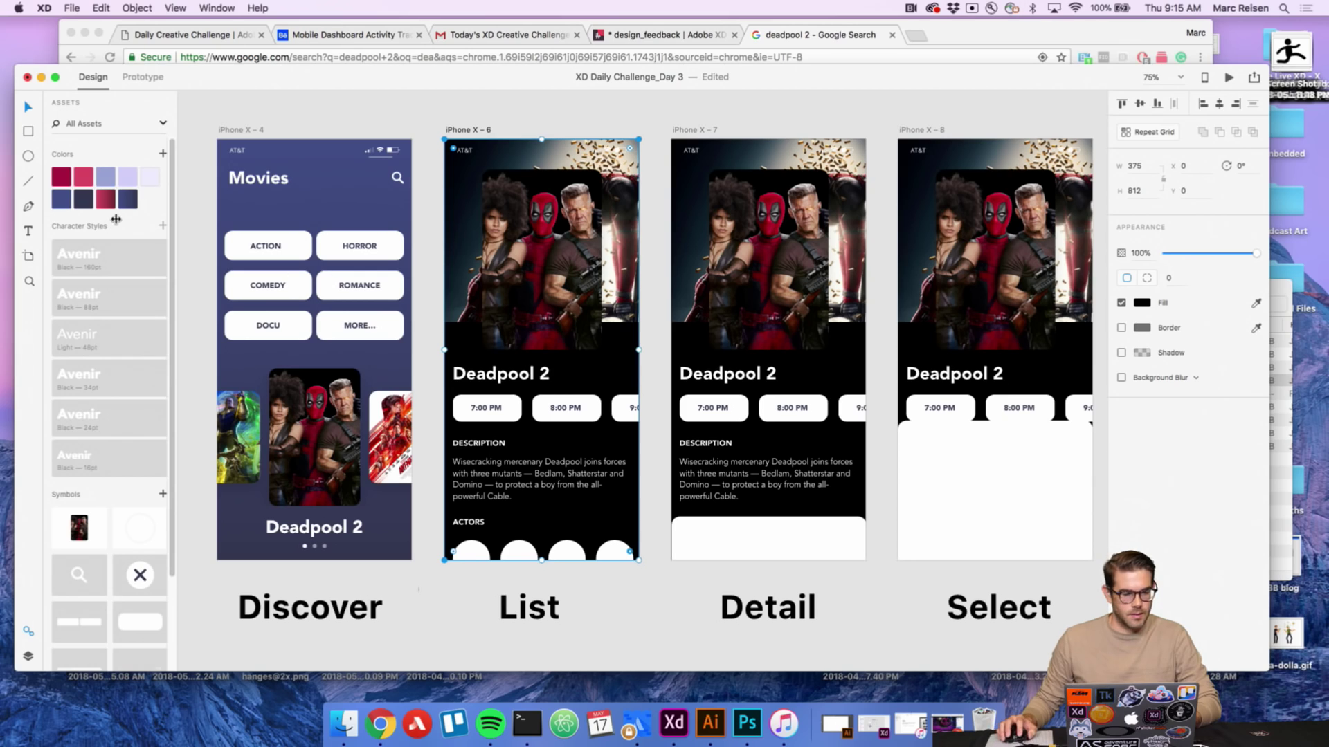
{"action": "left_click", "coordinate": [127, 199]}
{"action": "left_click", "coordinate": [862, 485]}
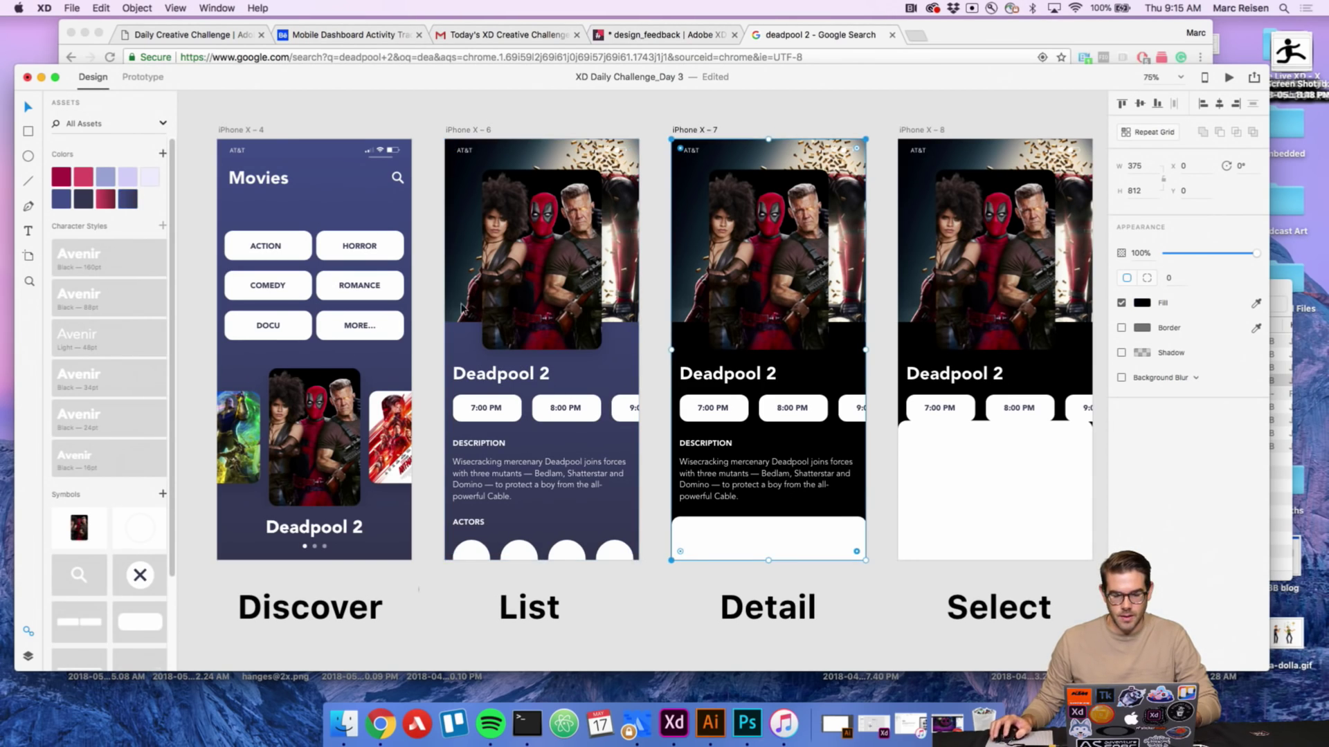
{"action": "left_click", "coordinate": [127, 198]}
{"action": "scroll", "coordinate": [526, 332], "scroll_direction": "right", "scroll_amount": 5}
{"action": "left_click", "coordinate": [802, 349]}
{"action": "left_click", "coordinate": [127, 198]}
Fill the showtime buttons on the List artboard with the lighter pinkish-red colour asset.
{"action": "key", "text": "z"}
{"action": "left_click", "coordinate": [564, 346], "text": "alt"}
{"action": "left_click", "coordinate": [564, 345]}
{"action": "left_click", "coordinate": [546, 363]}
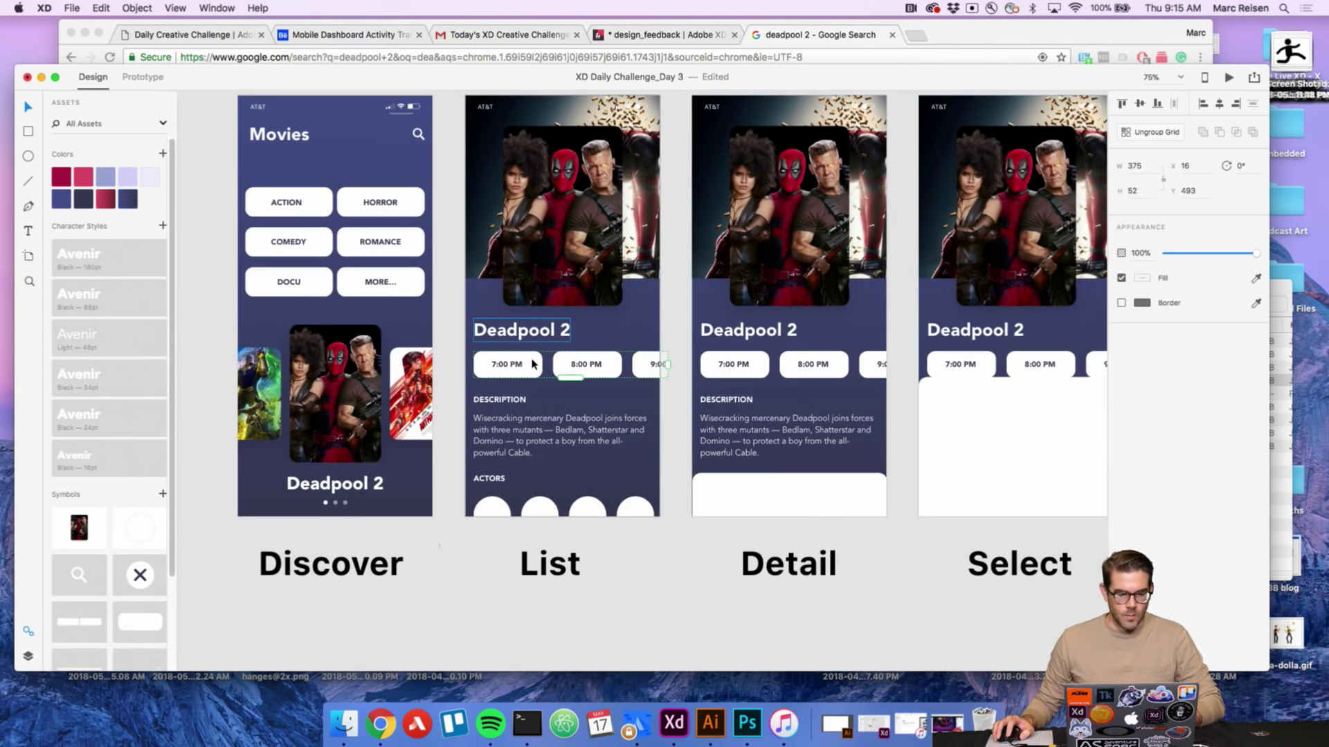
{"action": "left_click", "coordinate": [81, 177]}
{"action": "left_click", "coordinate": [671, 555]}
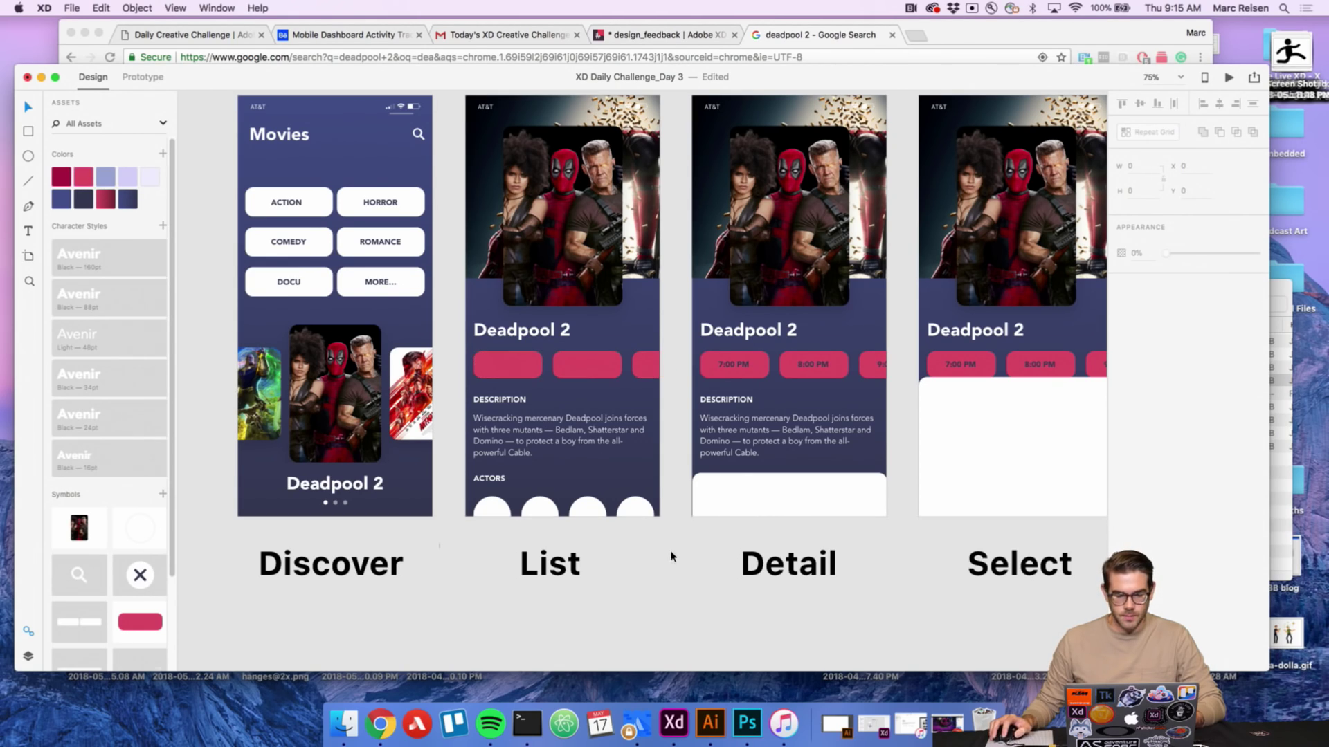
Try to ungroup the showtime button row on the List artboard and undo the attempt.
{"action": "left_click", "coordinate": [607, 376]}
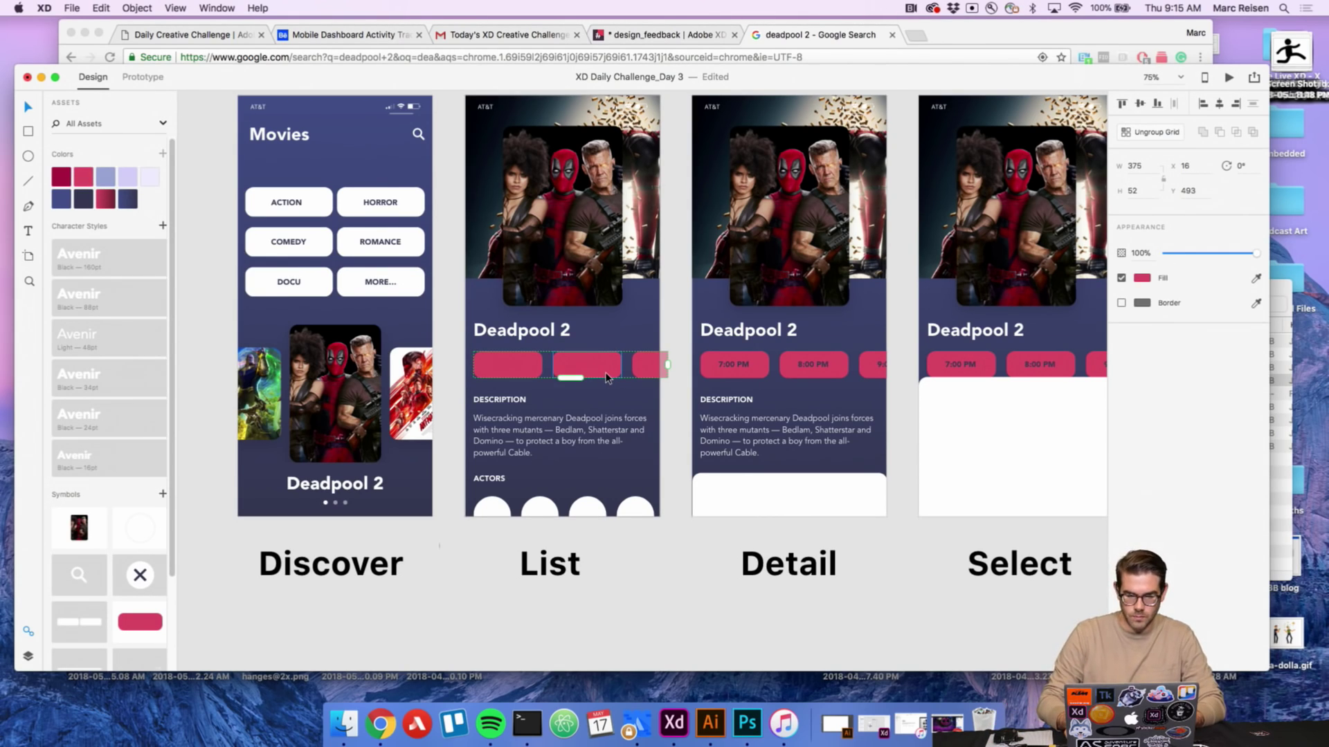
{"action": "key", "text": "super+shift+g"}
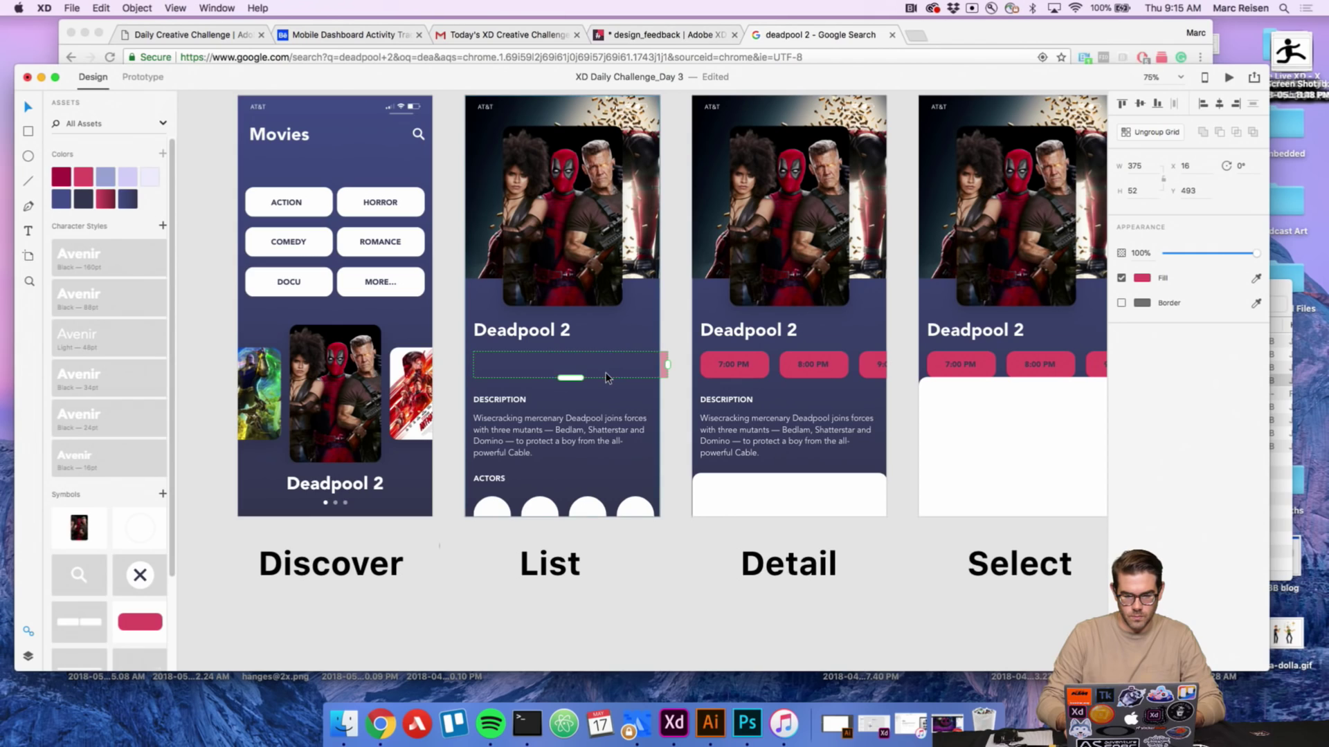
{"action": "key", "text": "super+z"}
{"action": "left_click", "coordinate": [728, 359]}
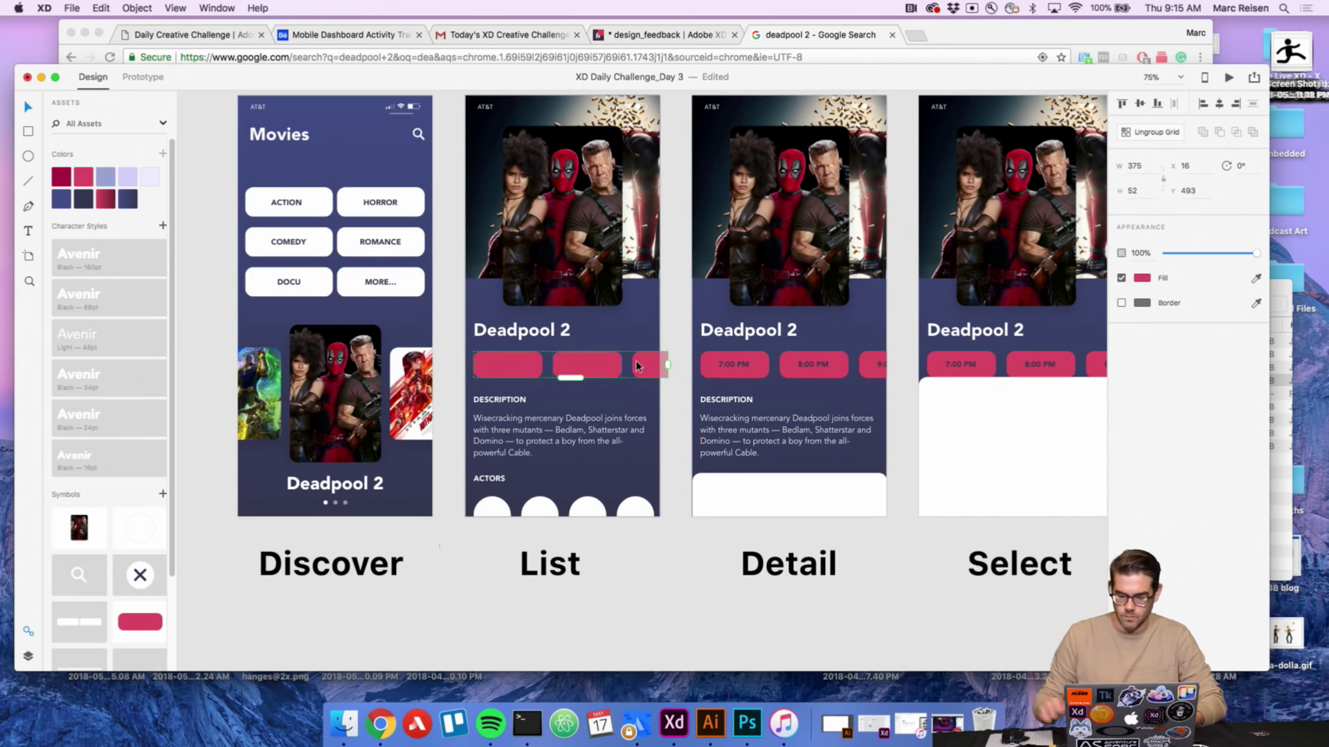
{"action": "key", "text": "super+z"}
Replace the List artboard's showtime row with a copy of the labelled row from the Detail artboard.
{"action": "left_click", "coordinate": [717, 375]}
{"action": "scroll", "coordinate": [577, 235], "scroll_direction": "up", "scroll_amount": 2}
{"action": "left_click", "coordinate": [490, 142]}
{"action": "key", "text": "super+v"}
{"action": "left_click", "coordinate": [628, 135]}
Fill the actor circles on the List artboard with Bri_hi.jpeg, jo_bro.jpeg, ry_ry.jpeg and zazi_be.jpeg from the untitled folder in Finder.
{"action": "scroll", "coordinate": [620, 346], "scroll_direction": "down", "scroll_amount": 2}
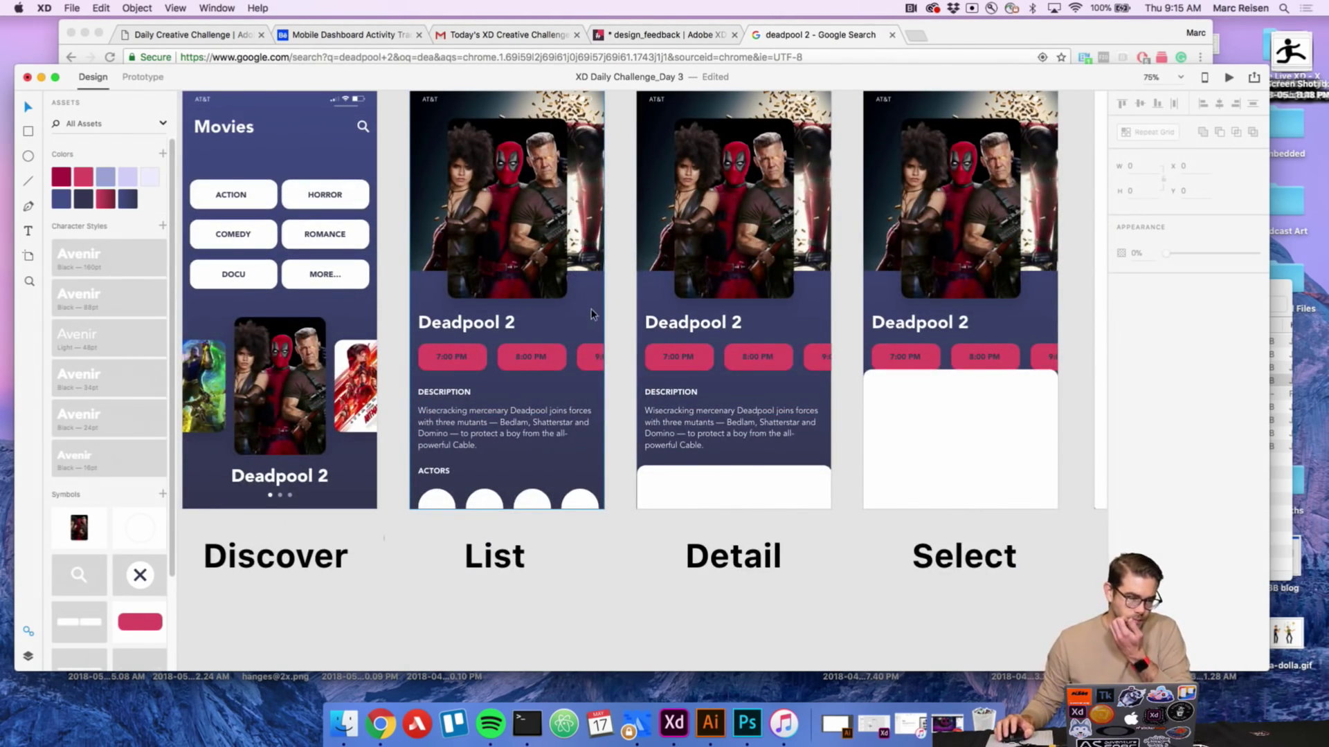
{"action": "scroll", "coordinate": [596, 318], "scroll_direction": "down", "scroll_amount": 2}
{"action": "key", "text": "super+Tab"}
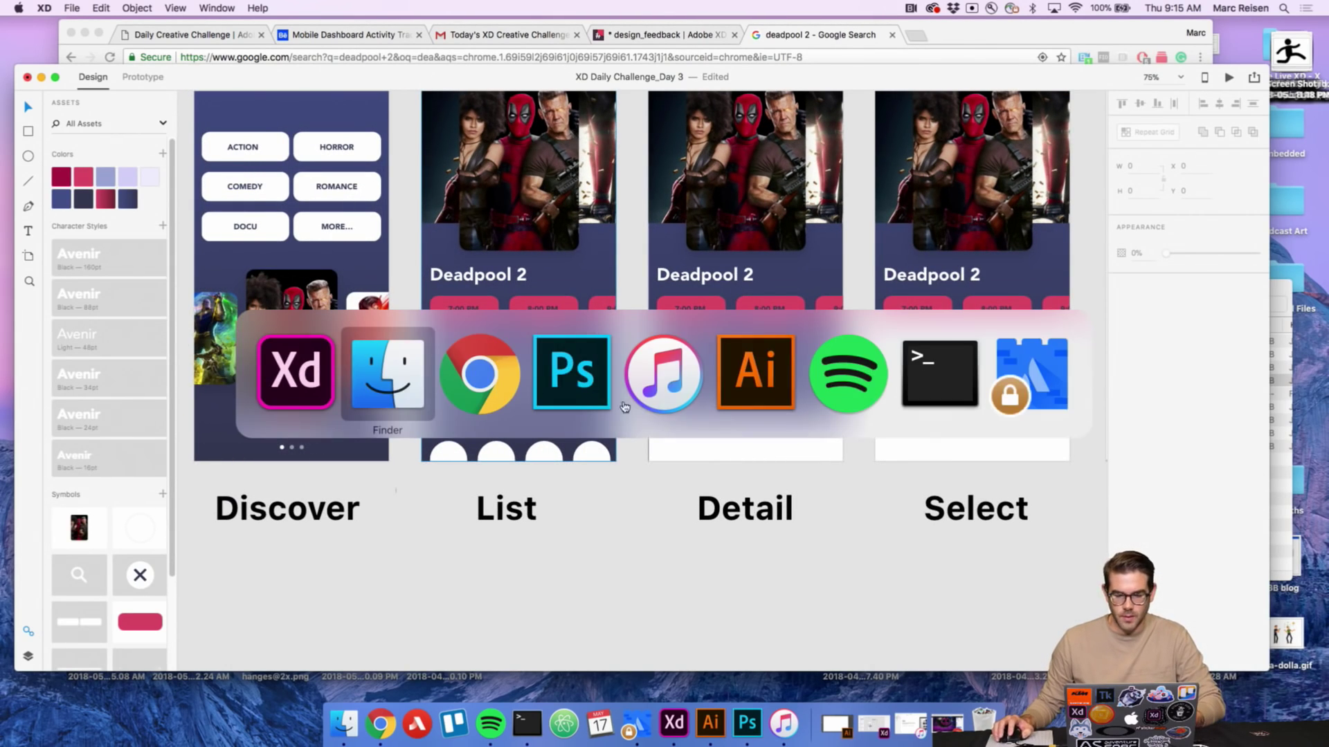
{"action": "left_click", "coordinate": [945, 408]}
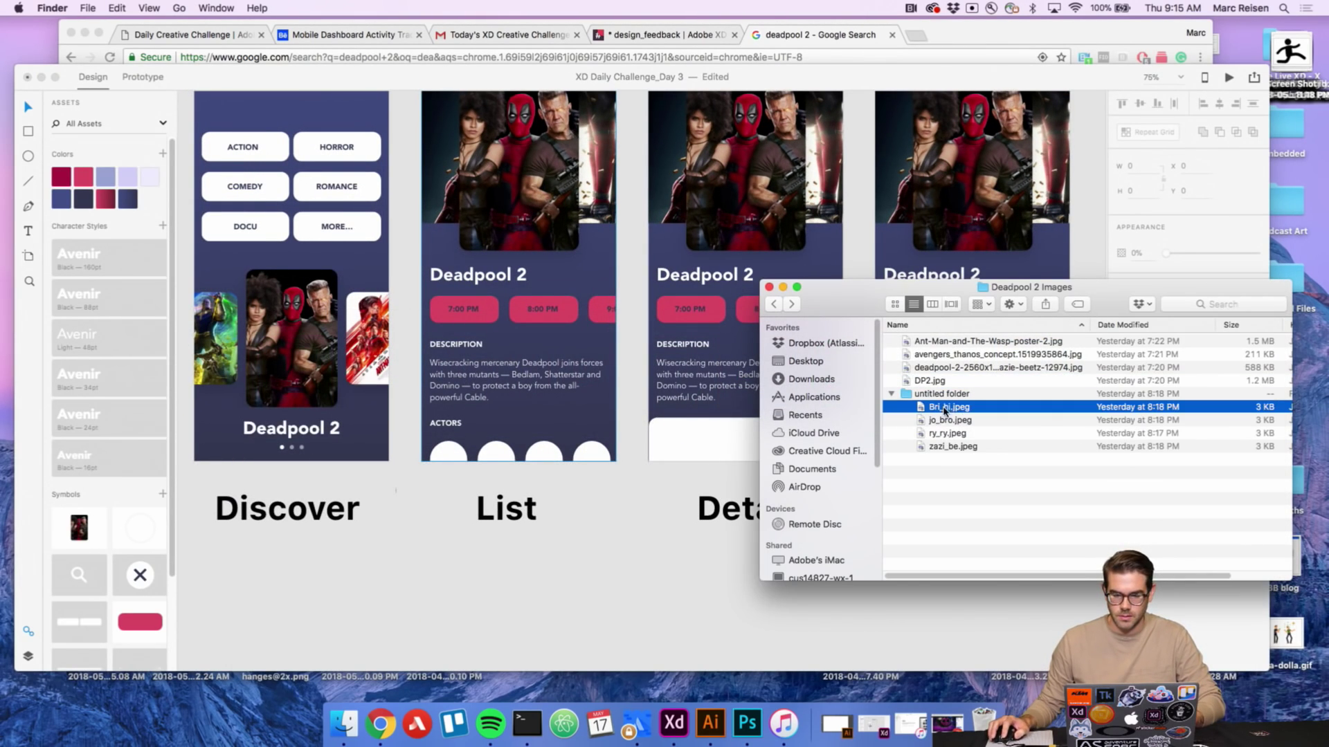
{"action": "left_click", "coordinate": [949, 448], "text": "shift"}
{"action": "left_click_drag", "start_coordinate": [948, 439], "coordinate": [546, 461]}
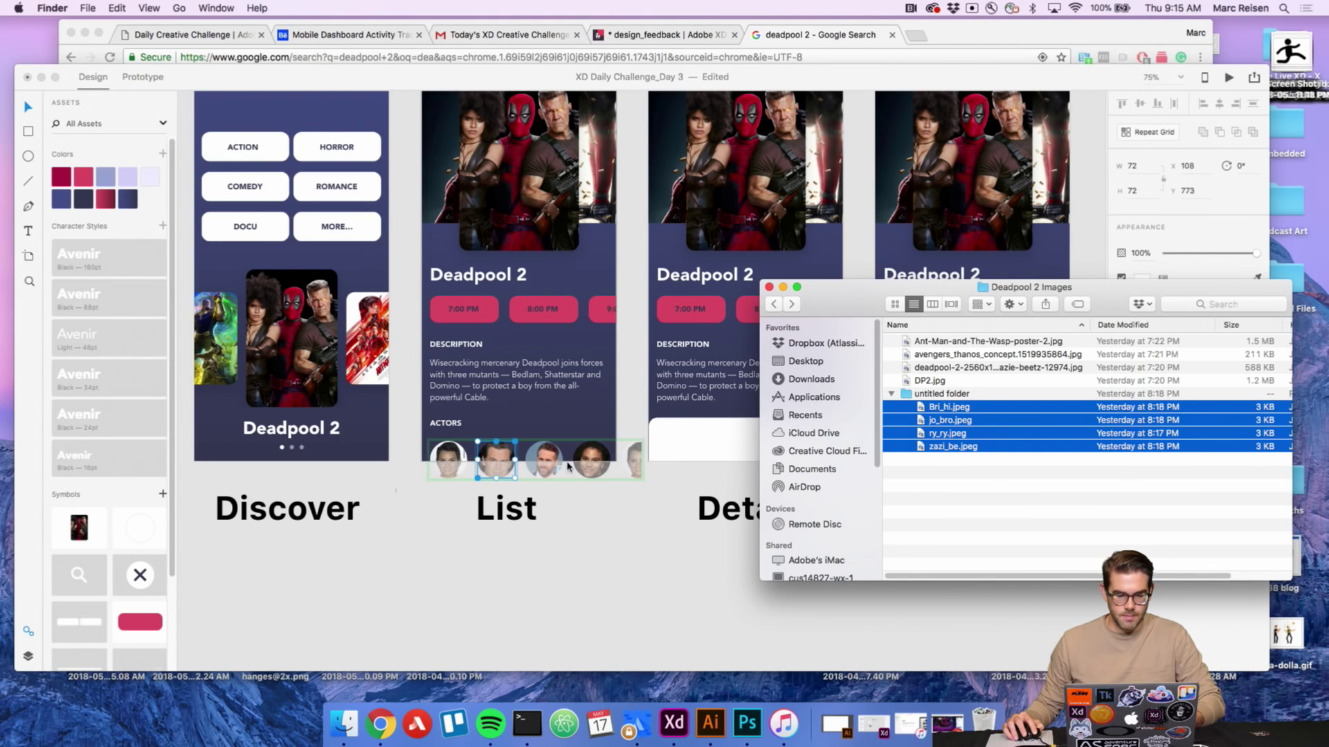
{"action": "left_click", "coordinate": [649, 504]}
{"action": "left_click", "coordinate": [623, 524]}
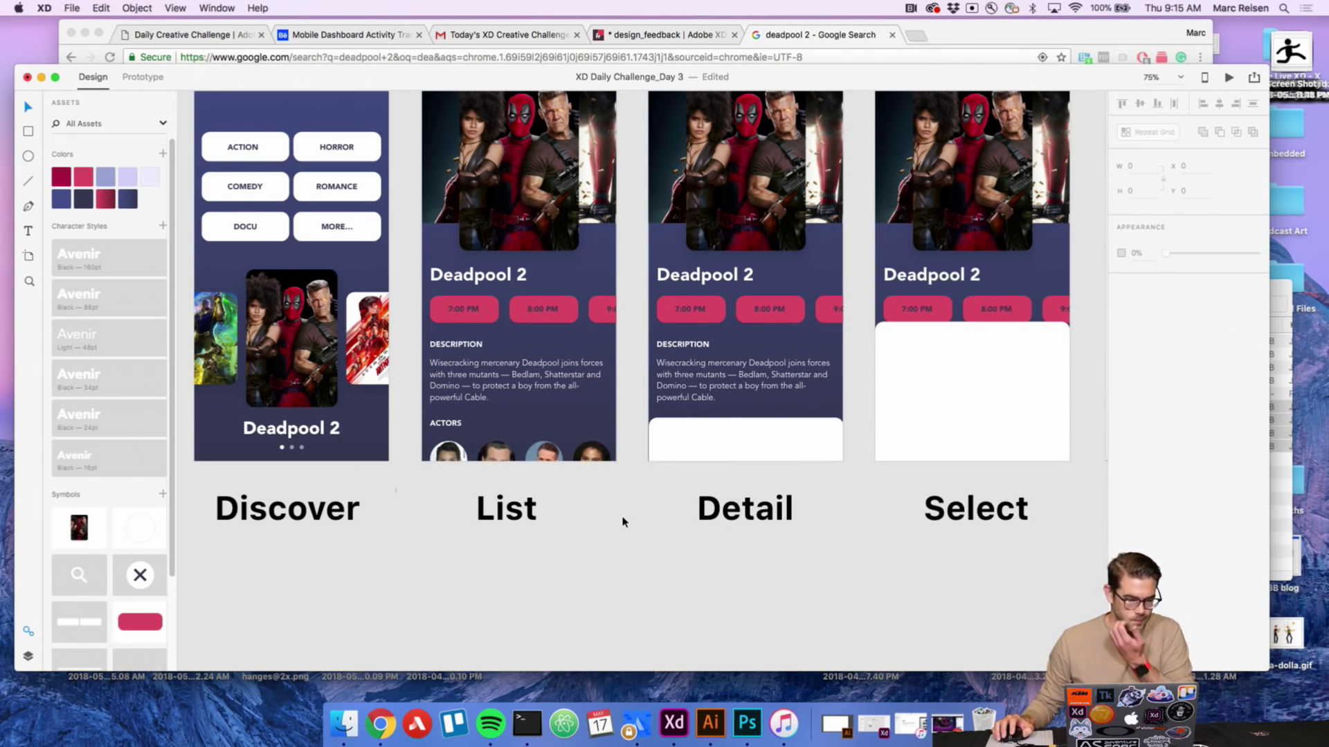
Place the thin white bar symbol centred just below the List artboard's poster and paste a copy onto the Detail artboard.
{"action": "scroll", "coordinate": [526, 460], "scroll_direction": "up", "scroll_amount": 5}
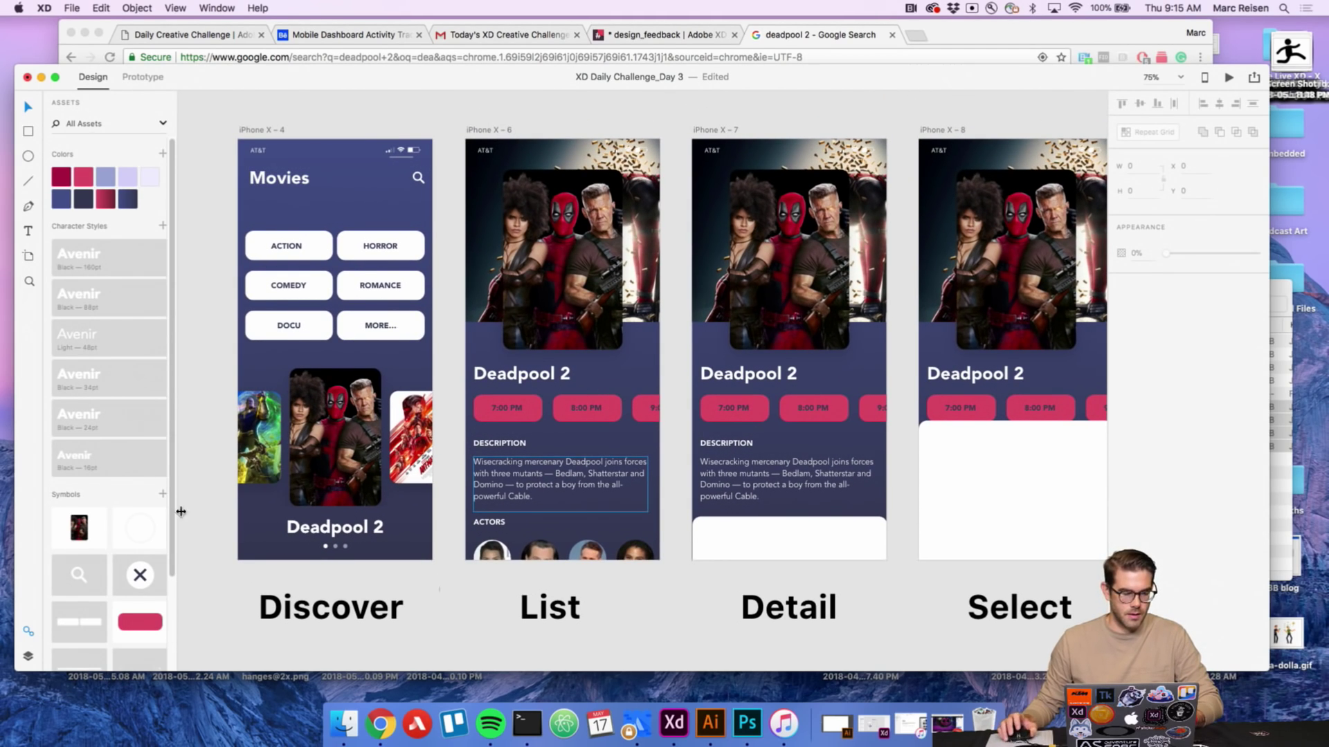
{"action": "scroll", "coordinate": [125, 505], "scroll_direction": "down", "scroll_amount": 2}
{"action": "left_click_drag", "start_coordinate": [81, 626], "coordinate": [589, 358]}
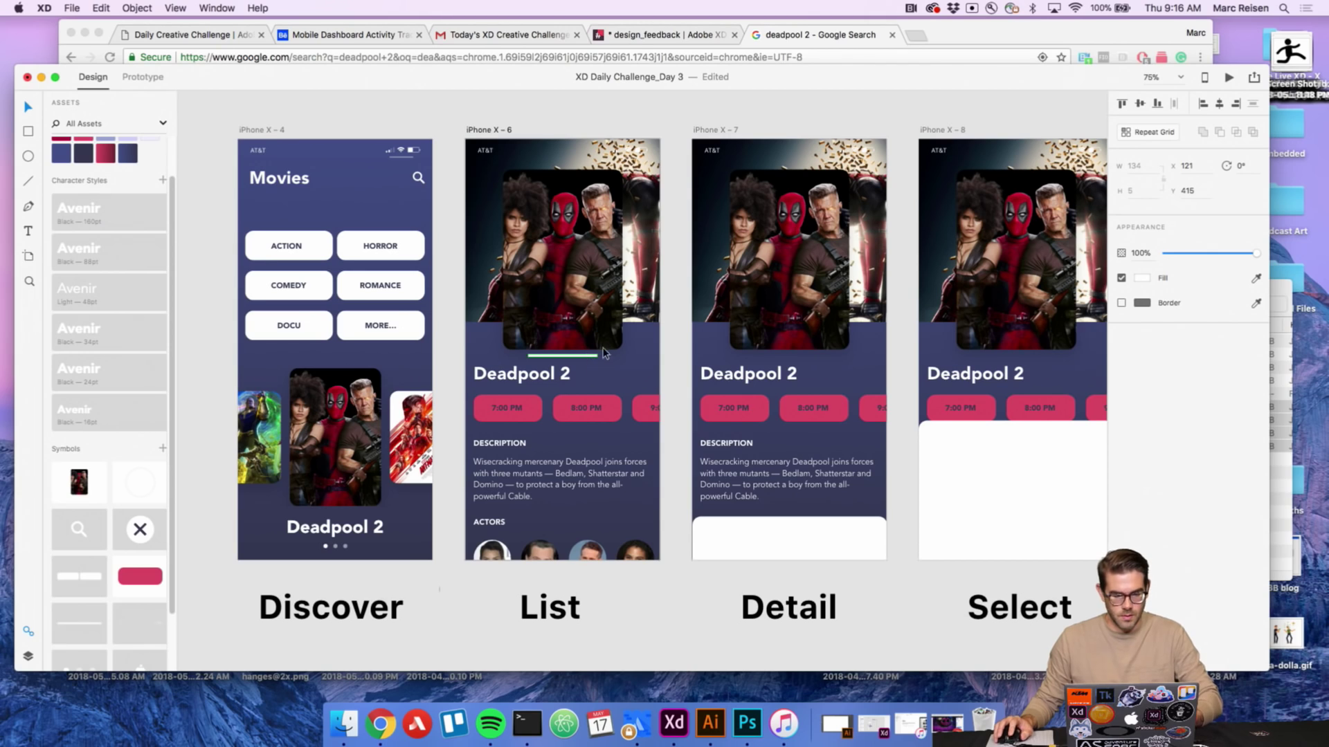
{"action": "left_click", "coordinate": [720, 149]}
{"action": "key", "text": "super+v"}
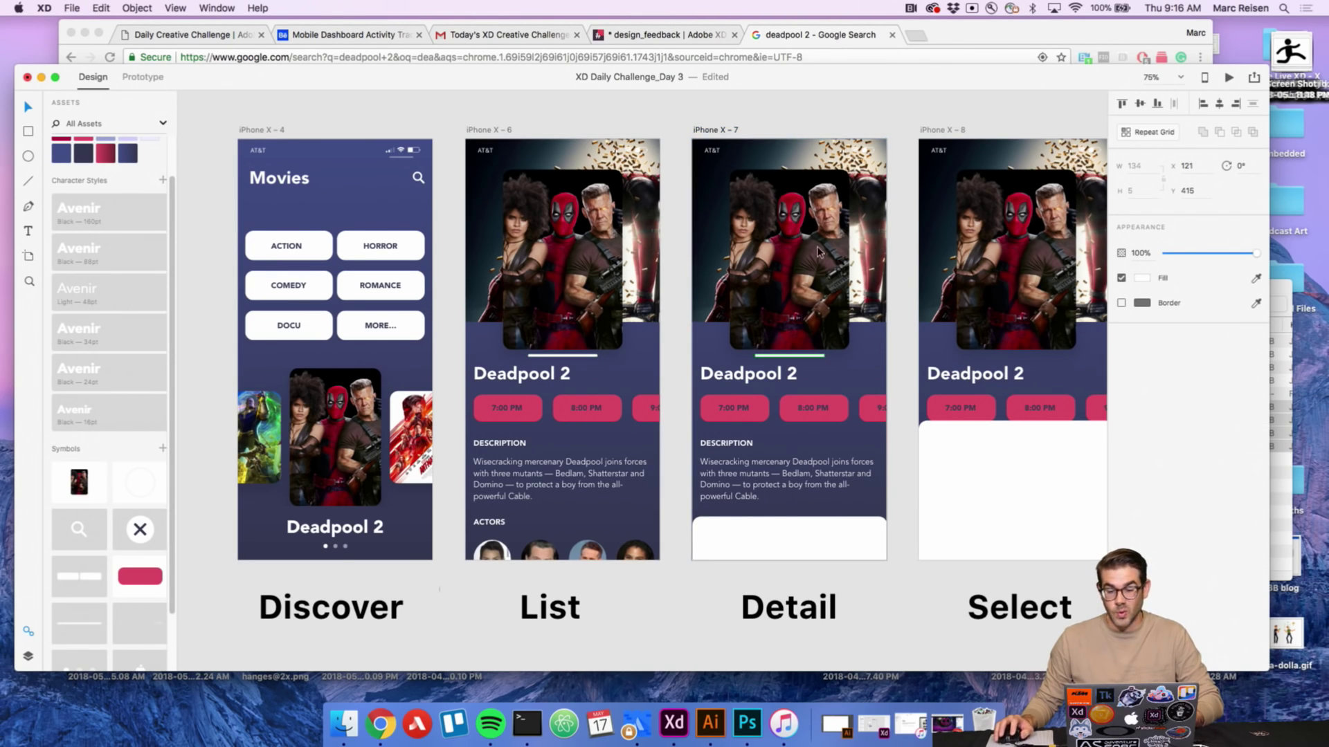
Paste a copy of the thin white bar just below the poster on the Select artboard.
{"action": "scroll", "coordinate": [902, 172], "scroll_direction": "right", "scroll_amount": 5}
{"action": "left_click", "coordinate": [808, 139]}
{"action": "key", "text": "super+v"}
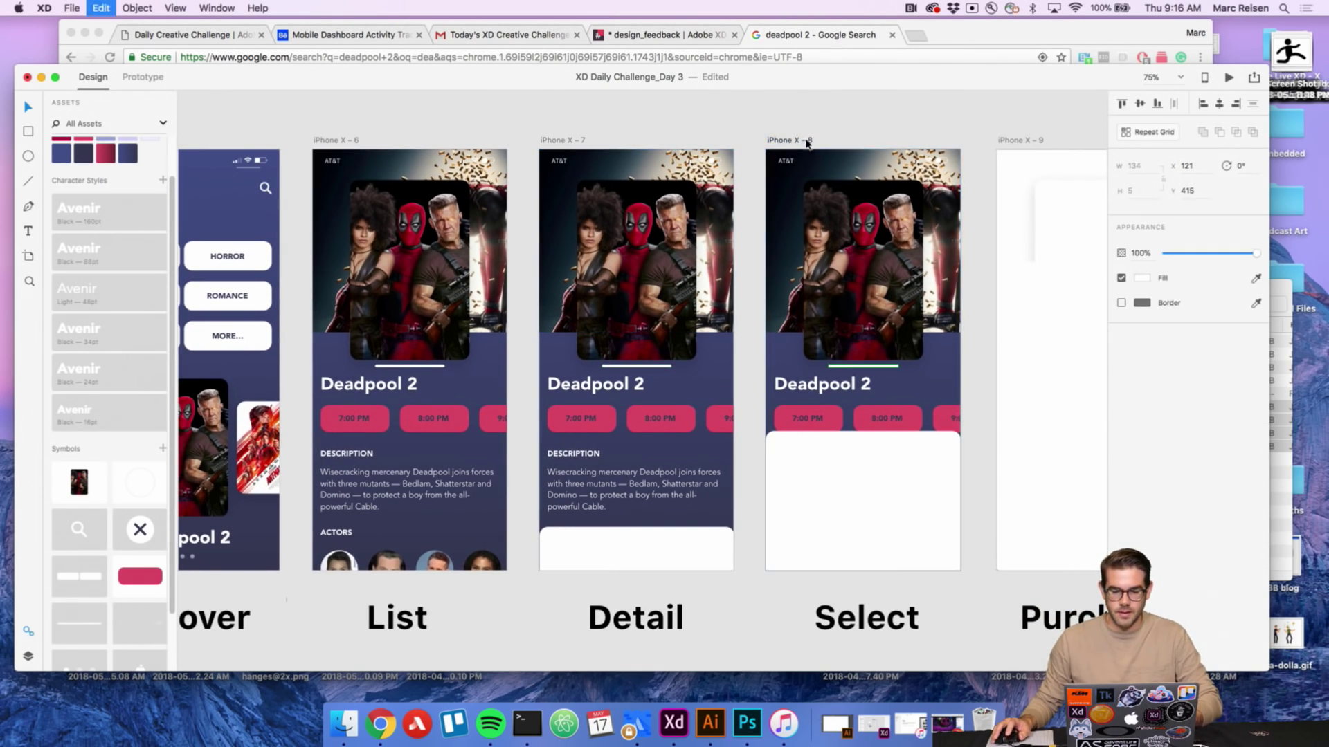
{"action": "left_click", "coordinate": [732, 122]}
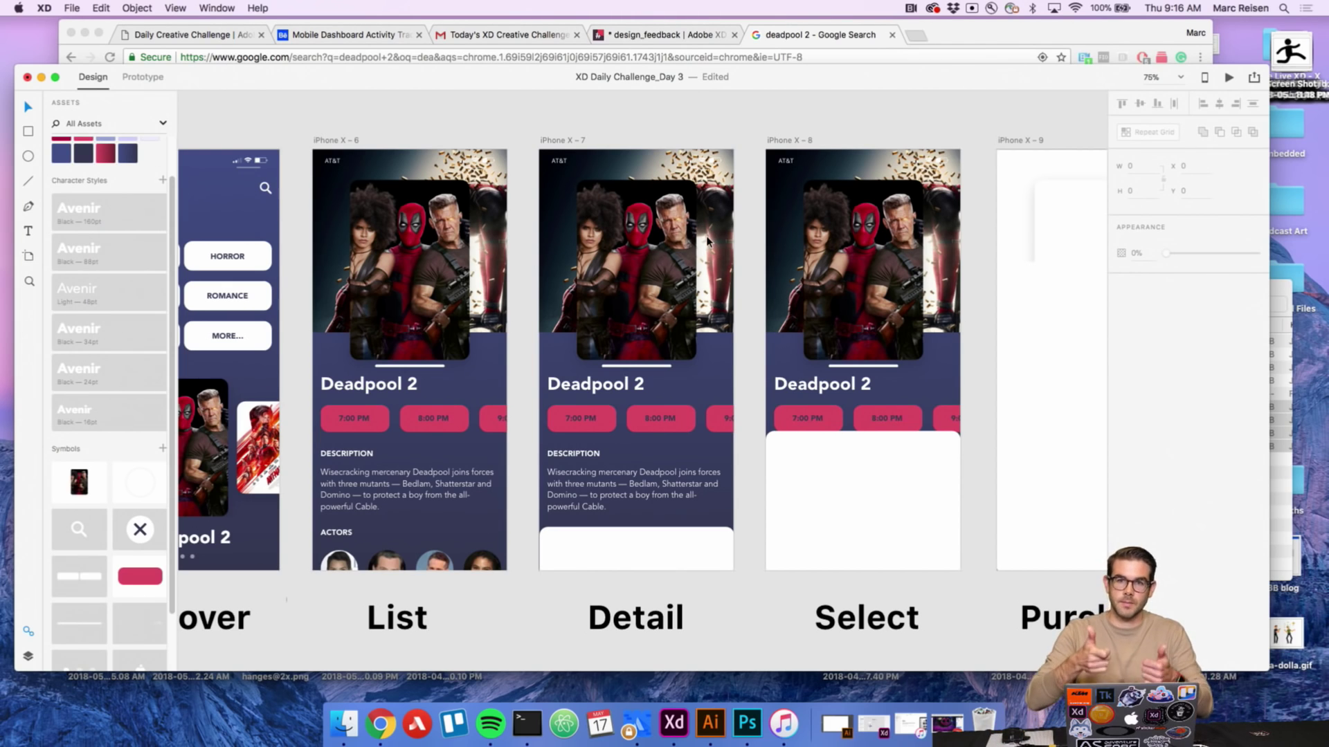
Fill the white bottom panels on the Detail and Select artboards with the saved crimson gradient.
{"action": "scroll", "coordinate": [685, 346], "scroll_direction": "down", "scroll_amount": 3}
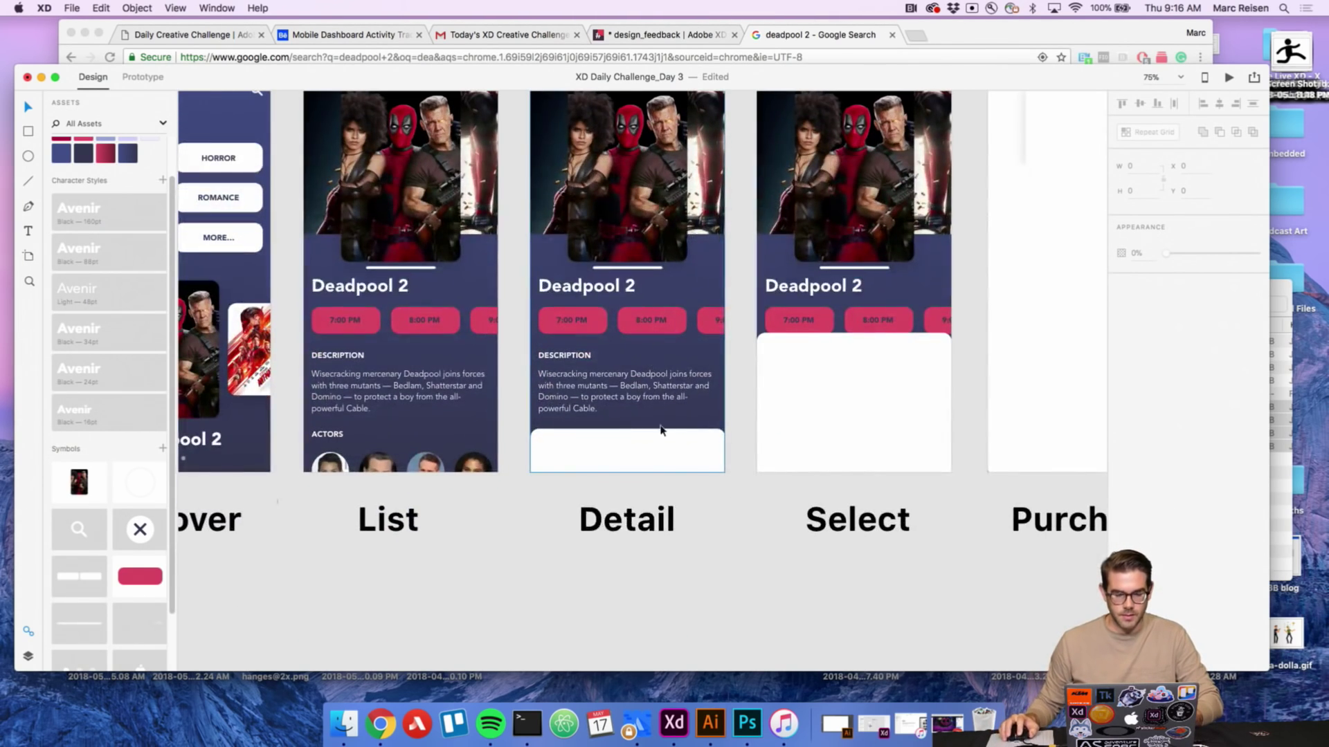
{"action": "left_click", "coordinate": [663, 448]}
{"action": "key", "text": "Left"}
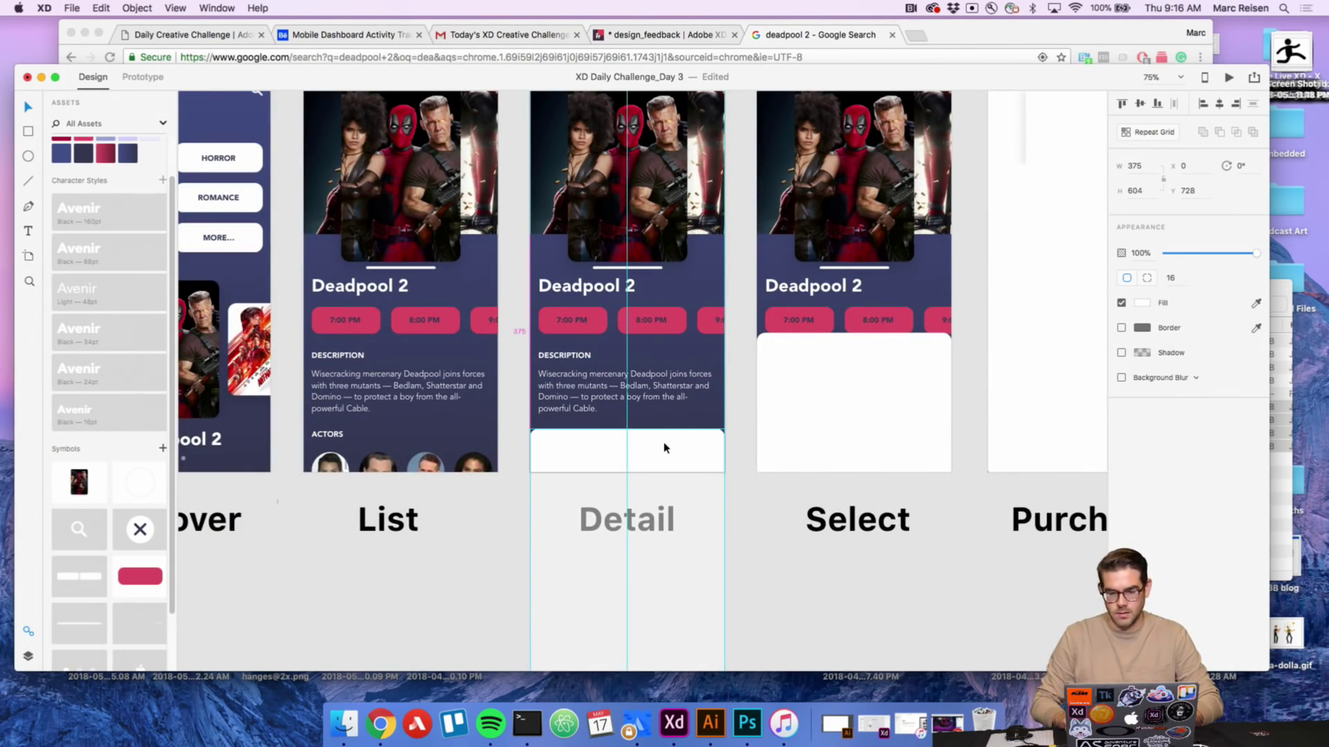
{"action": "left_click", "coordinate": [735, 503]}
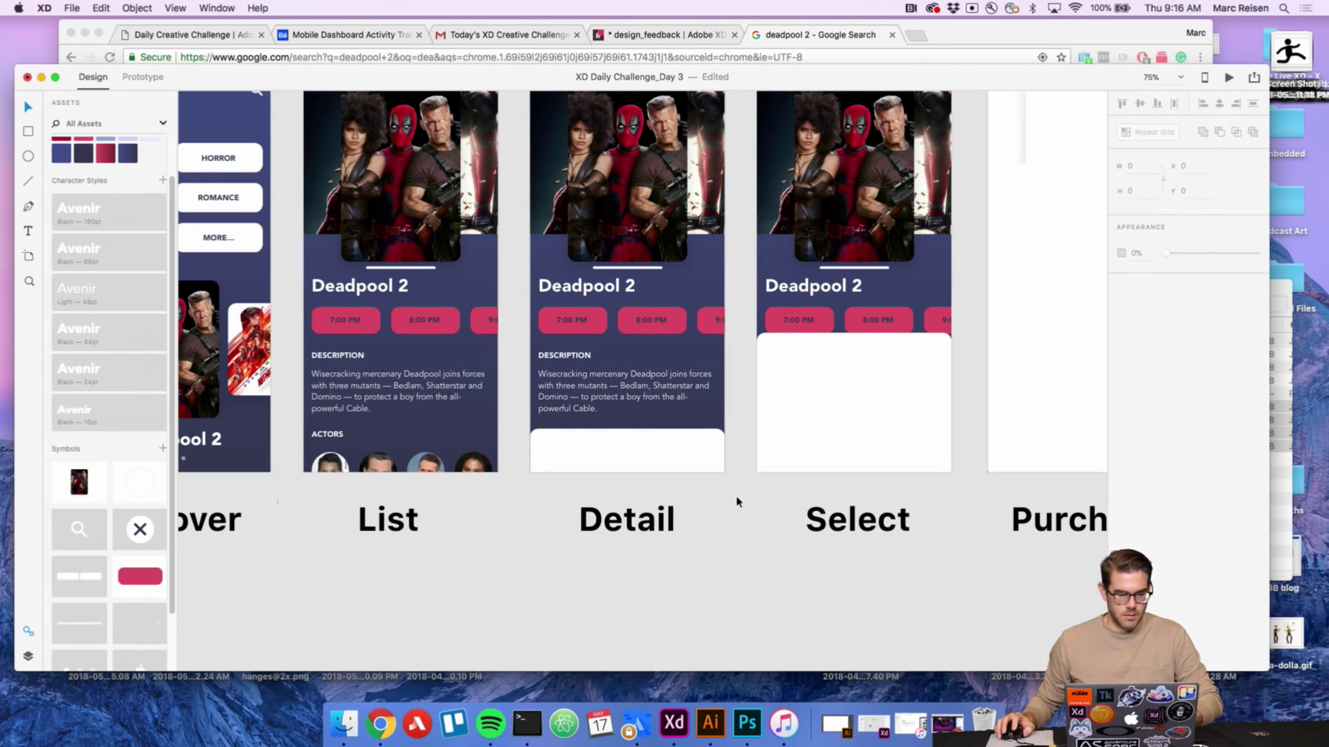
{"action": "left_click", "coordinate": [601, 449]}
{"action": "scroll", "coordinate": [116, 216], "scroll_direction": "up", "scroll_amount": 1}
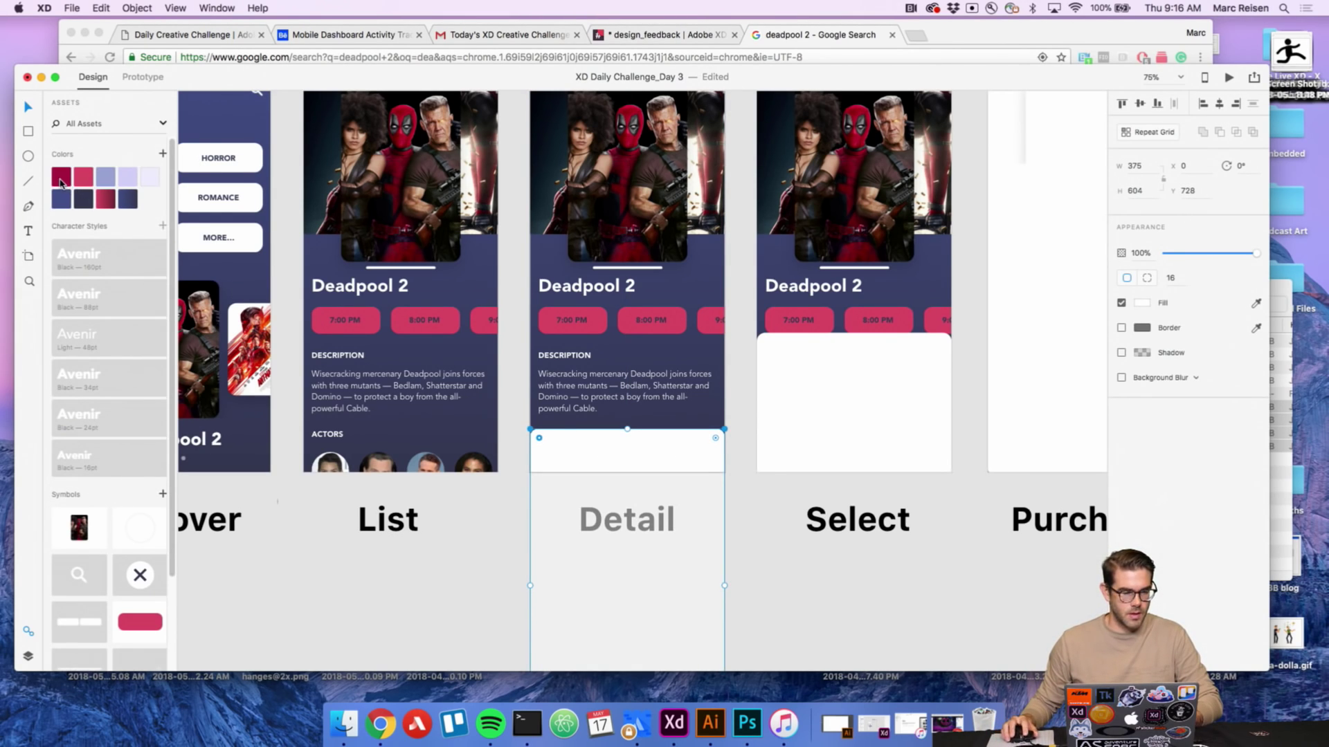
{"action": "left_click", "coordinate": [1142, 303]}
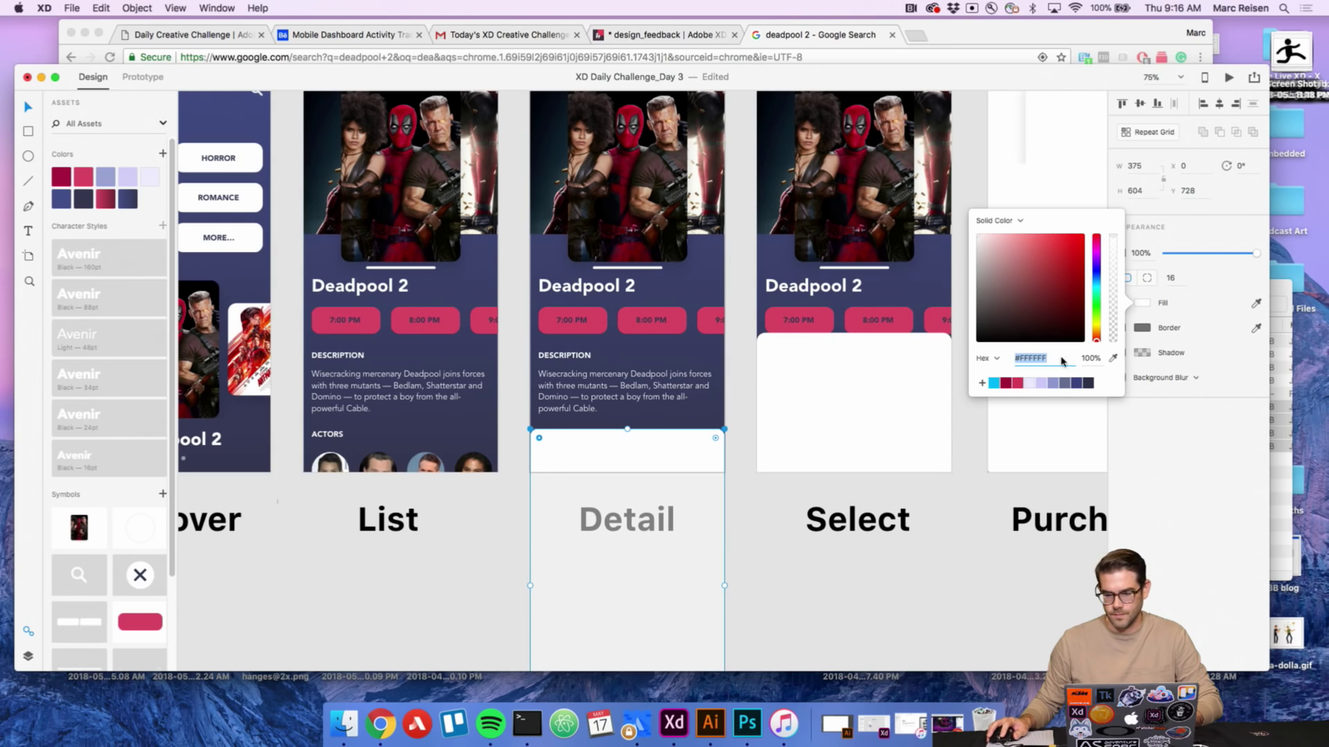
{"action": "left_click", "coordinate": [109, 198]}
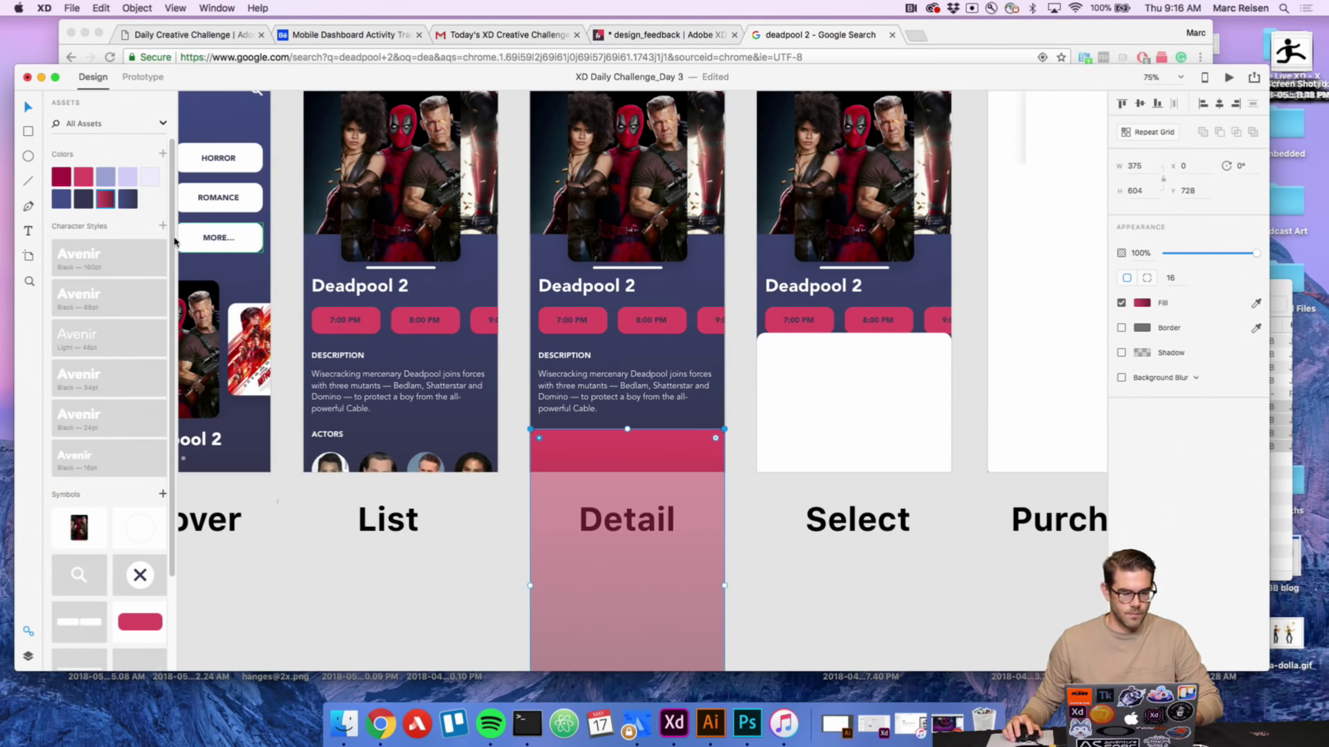
{"action": "left_click", "coordinate": [780, 460]}
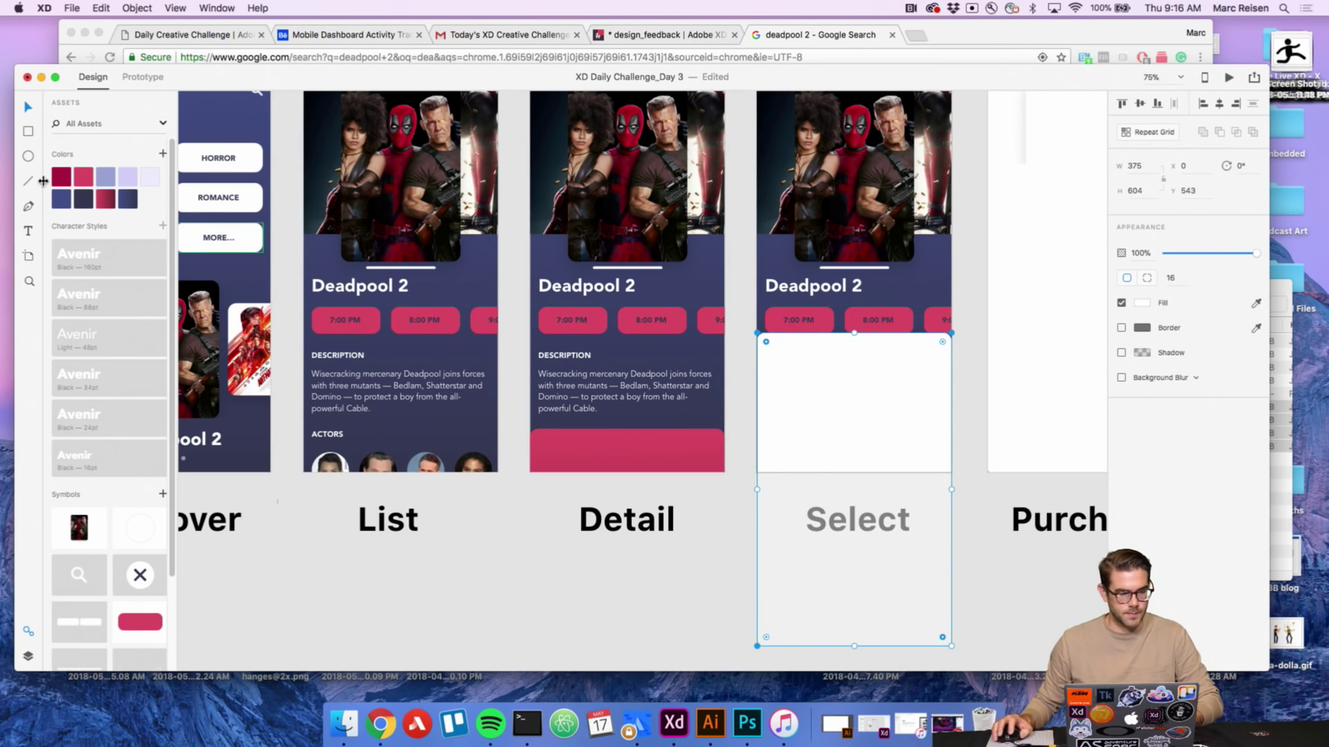
{"action": "left_click", "coordinate": [107, 195]}
{"action": "key", "text": "Escape"}
Recolour the showtime button symbol with the saved lavender colour, trying the palest lavender first.
{"action": "scroll", "coordinate": [753, 397], "scroll_direction": "right", "scroll_amount": 5}
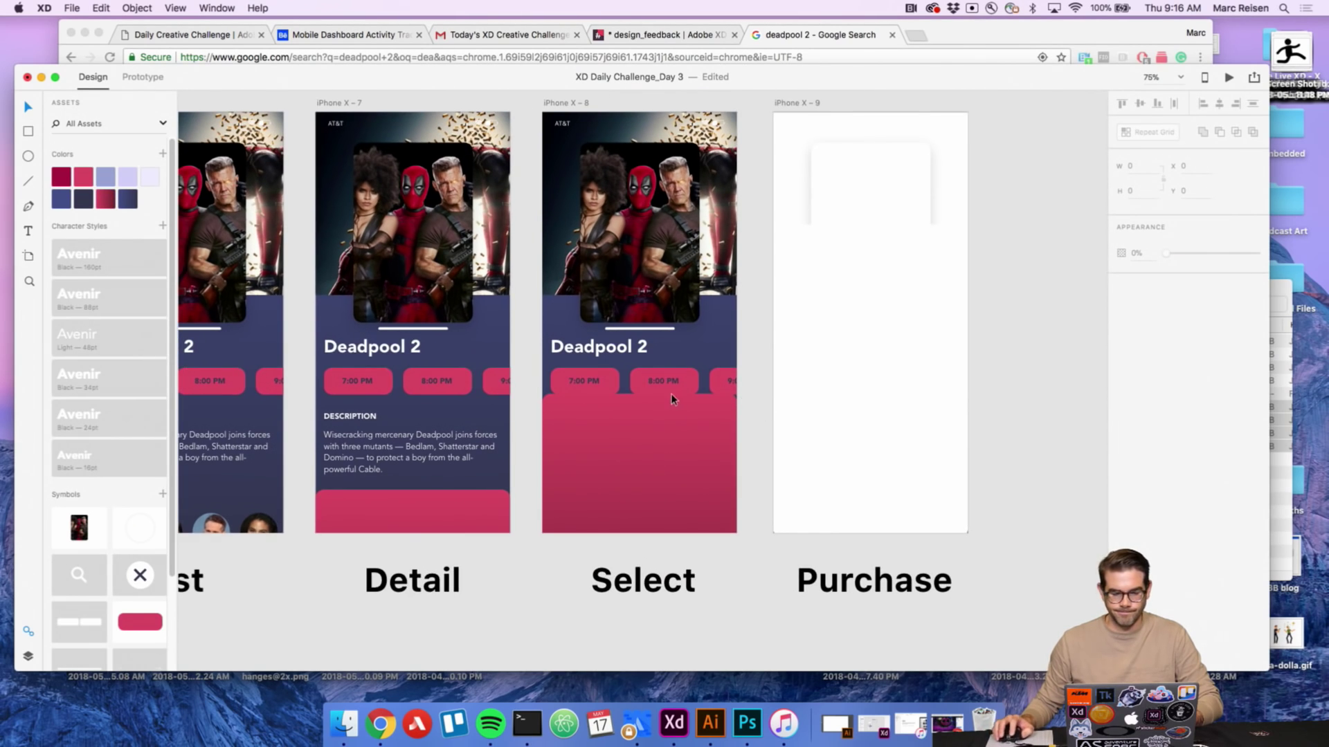
{"action": "left_click", "coordinate": [373, 391]}
{"action": "left_click", "coordinate": [149, 181]}
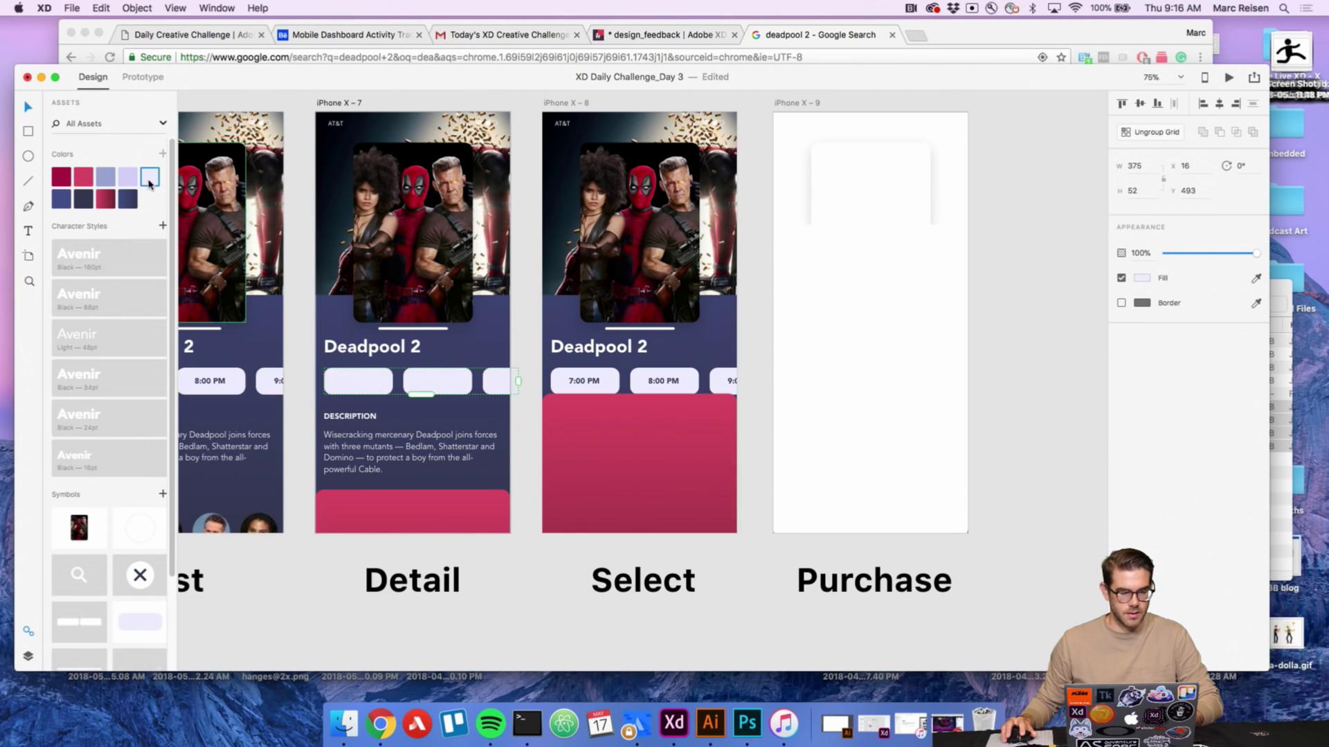
{"action": "left_click", "coordinate": [129, 182]}
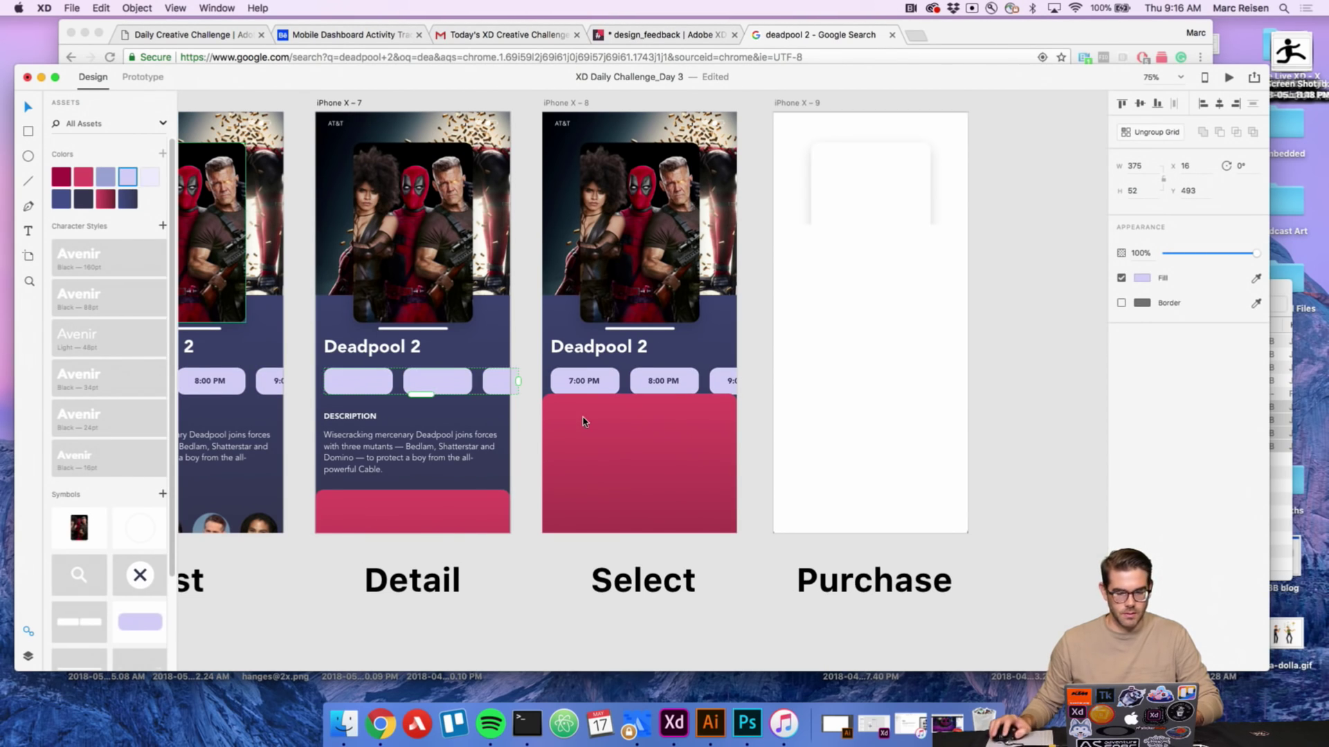
{"action": "left_click", "coordinate": [654, 559]}
Replace the Detail artboard's unlabelled showtime row with a copy of the labelled row from the List artboard.
{"action": "scroll", "coordinate": [521, 497], "scroll_direction": "left", "scroll_amount": 5}
{"action": "left_click", "coordinate": [524, 398]}
{"action": "key", "text": "Delete"}
{"action": "left_click", "coordinate": [379, 394]}
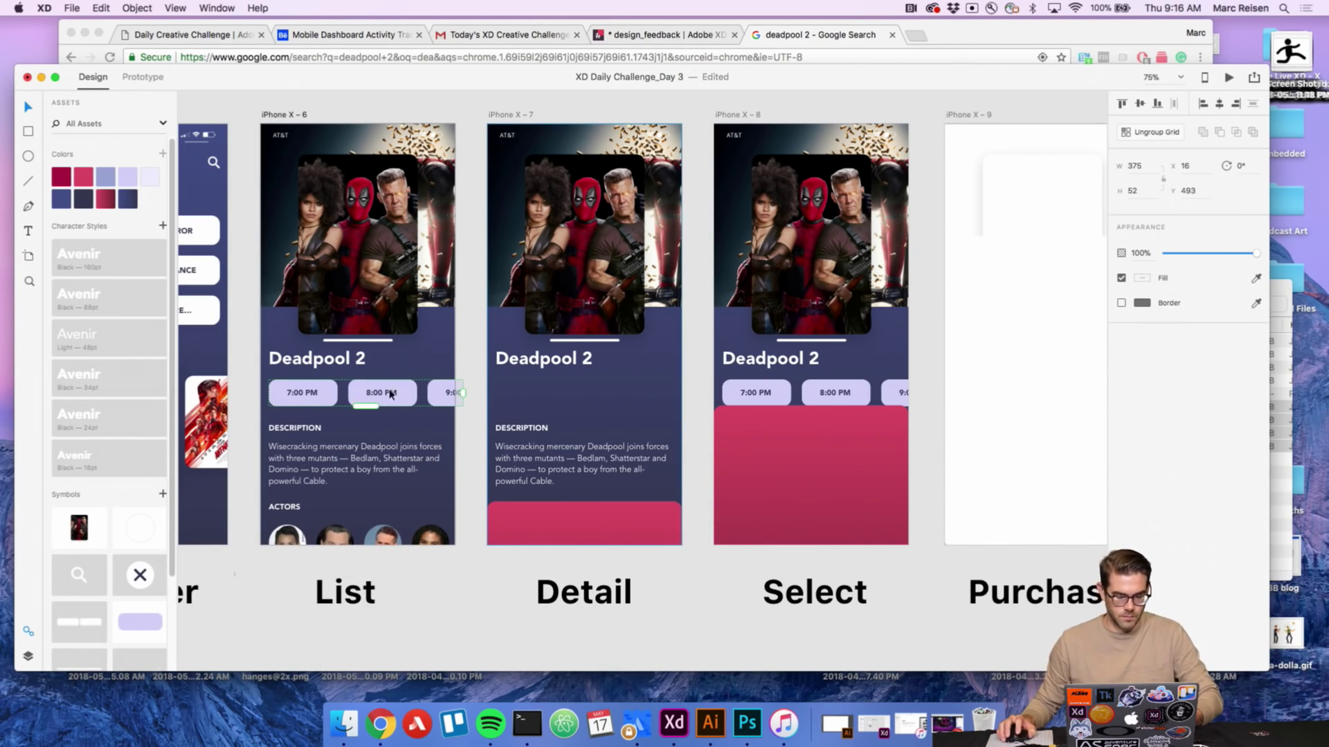
{"action": "scroll", "coordinate": [509, 208], "scroll_direction": "up", "scroll_amount": 3}
{"action": "left_click", "coordinate": [509, 198]}
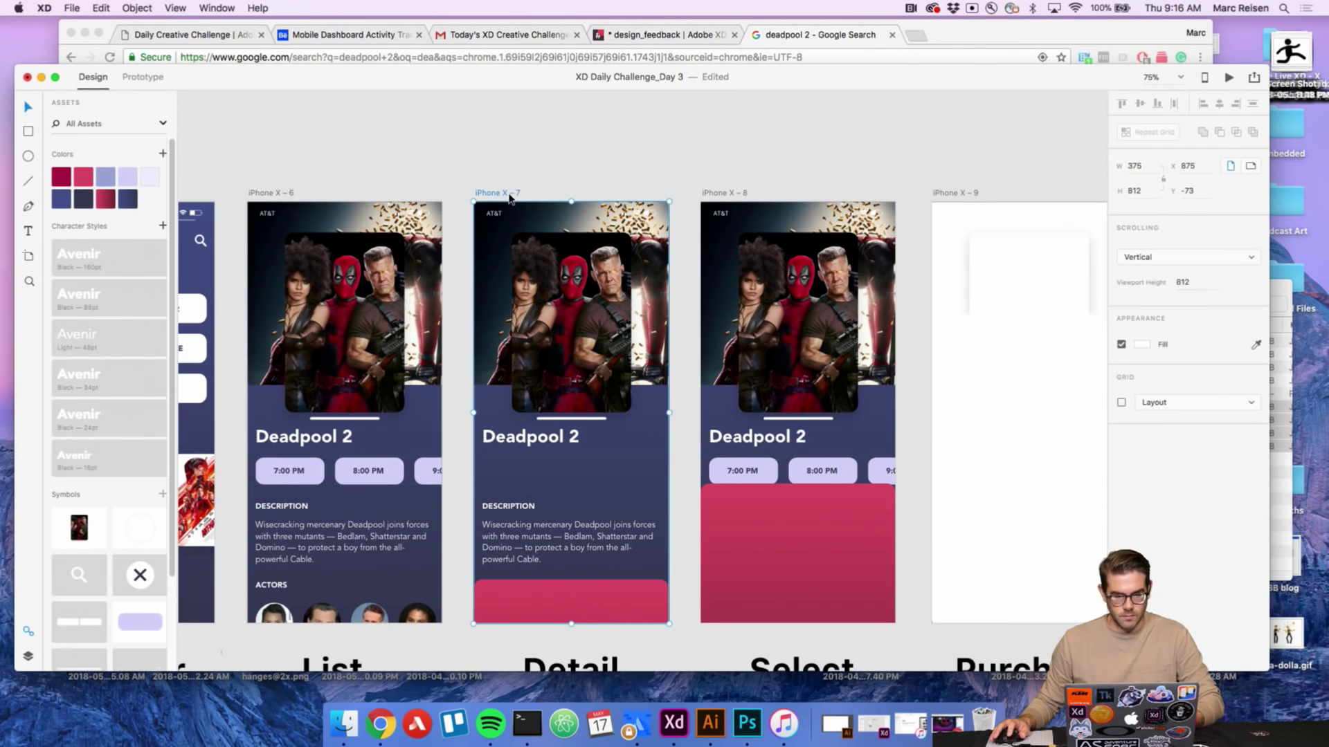
{"action": "key", "text": "super+v"}
{"action": "scroll", "coordinate": [603, 354], "scroll_direction": "down", "scroll_amount": 5}
{"action": "left_click", "coordinate": [634, 531]}
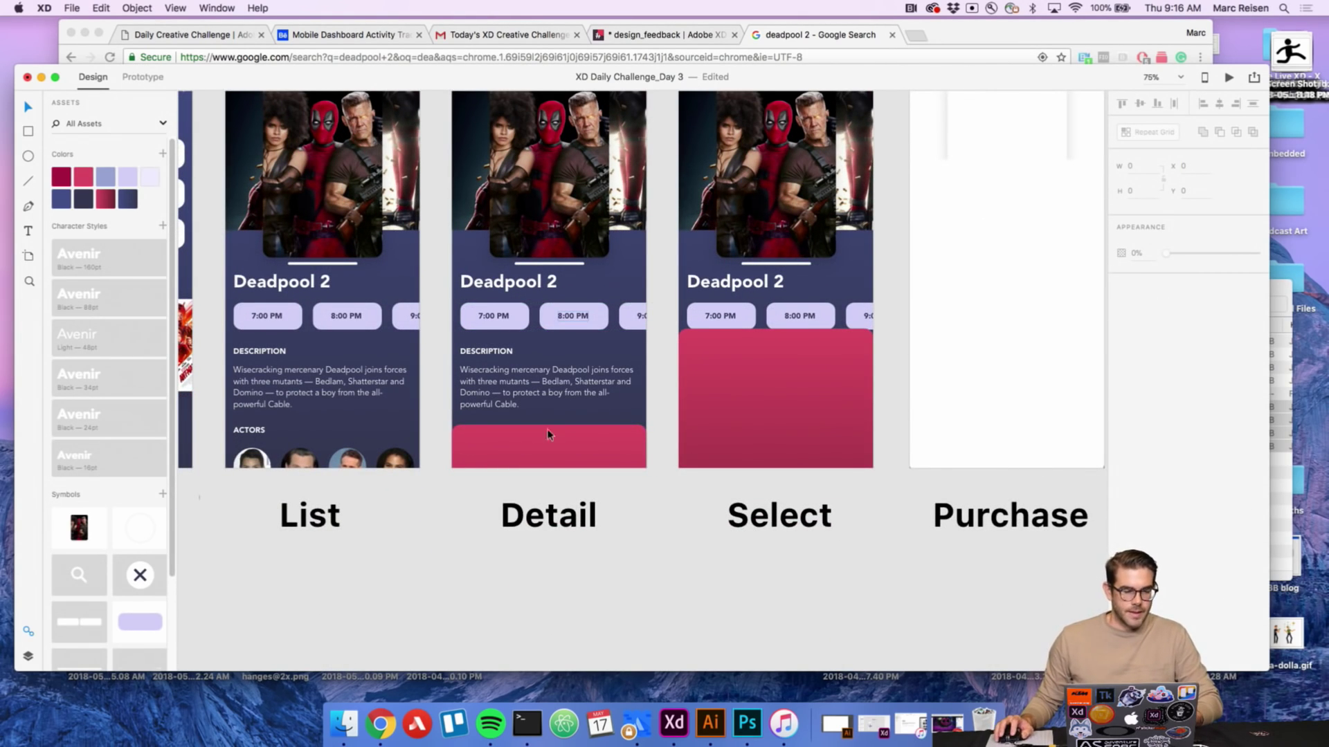
{"action": "scroll", "coordinate": [554, 441], "scroll_direction": "left", "scroll_amount": 7}
{"action": "scroll", "coordinate": [554, 440], "scroll_direction": "up", "scroll_amount": 3}
{"action": "left_click", "coordinate": [594, 296]}
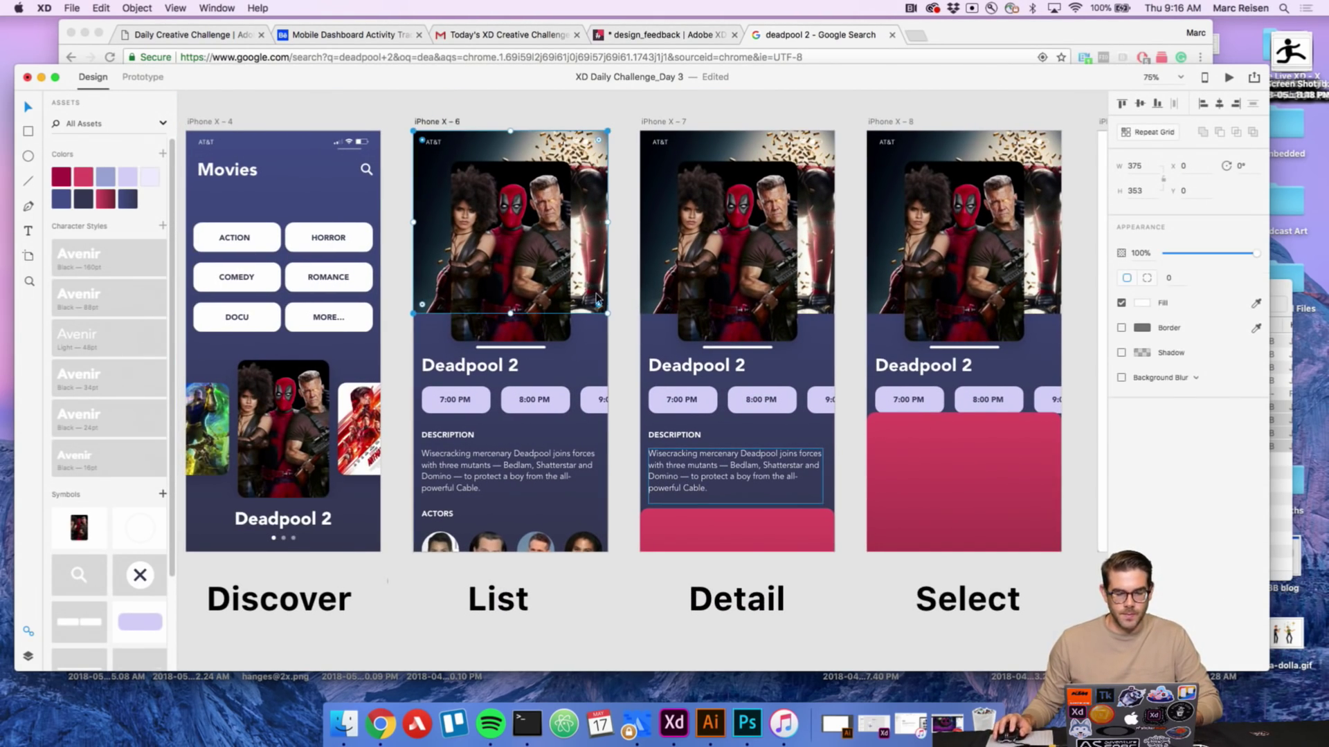
{"action": "left_click", "coordinate": [603, 359]}
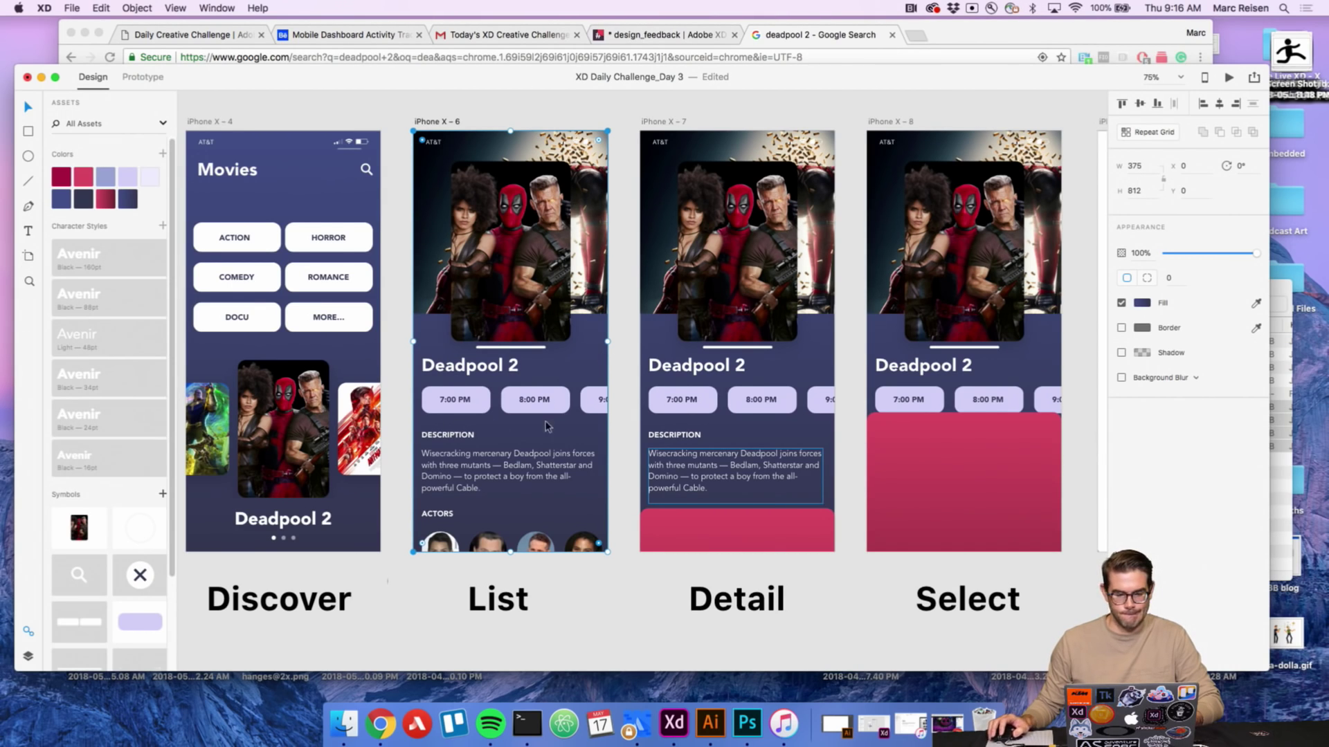
Move the crimson panel on the Select artboard up to Y 498 so it covers the showtime row.
{"action": "scroll", "coordinate": [520, 427], "scroll_direction": "right", "scroll_amount": 5}
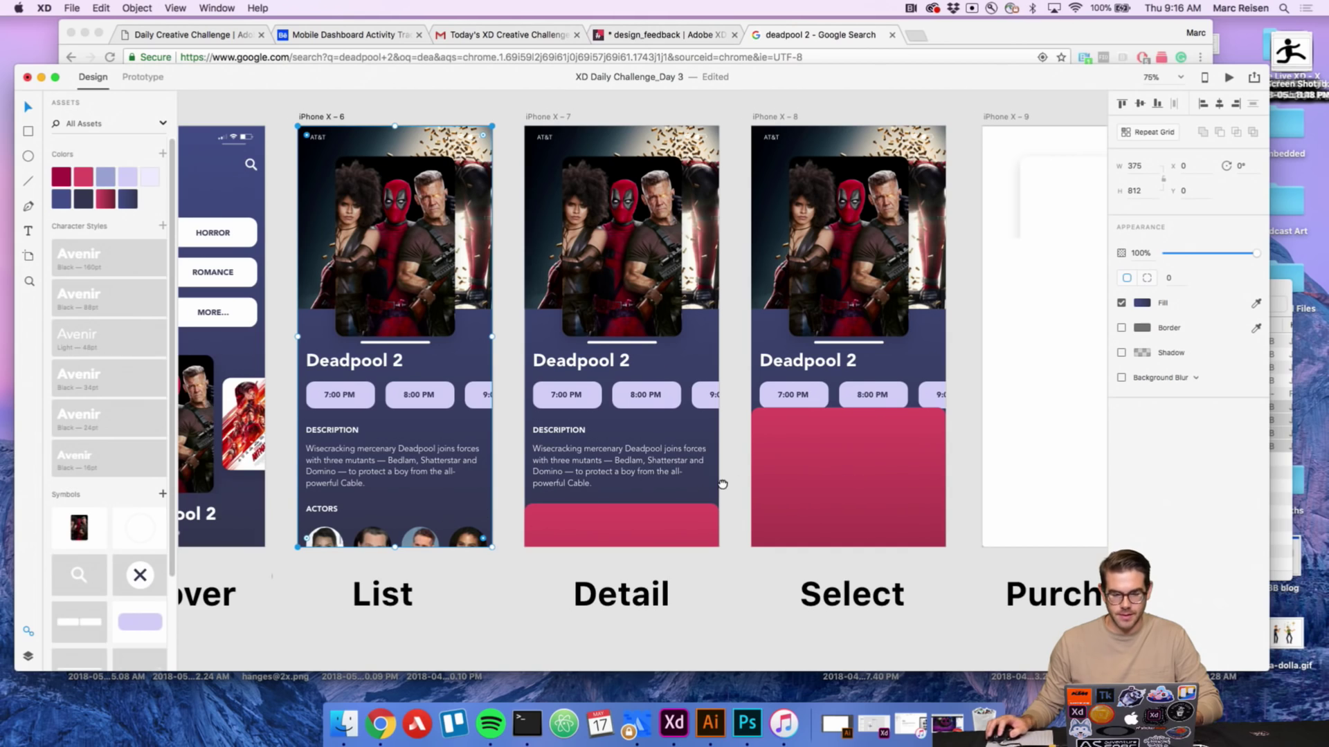
{"action": "left_click_drag", "start_coordinate": [729, 481], "coordinate": [537, 484]}
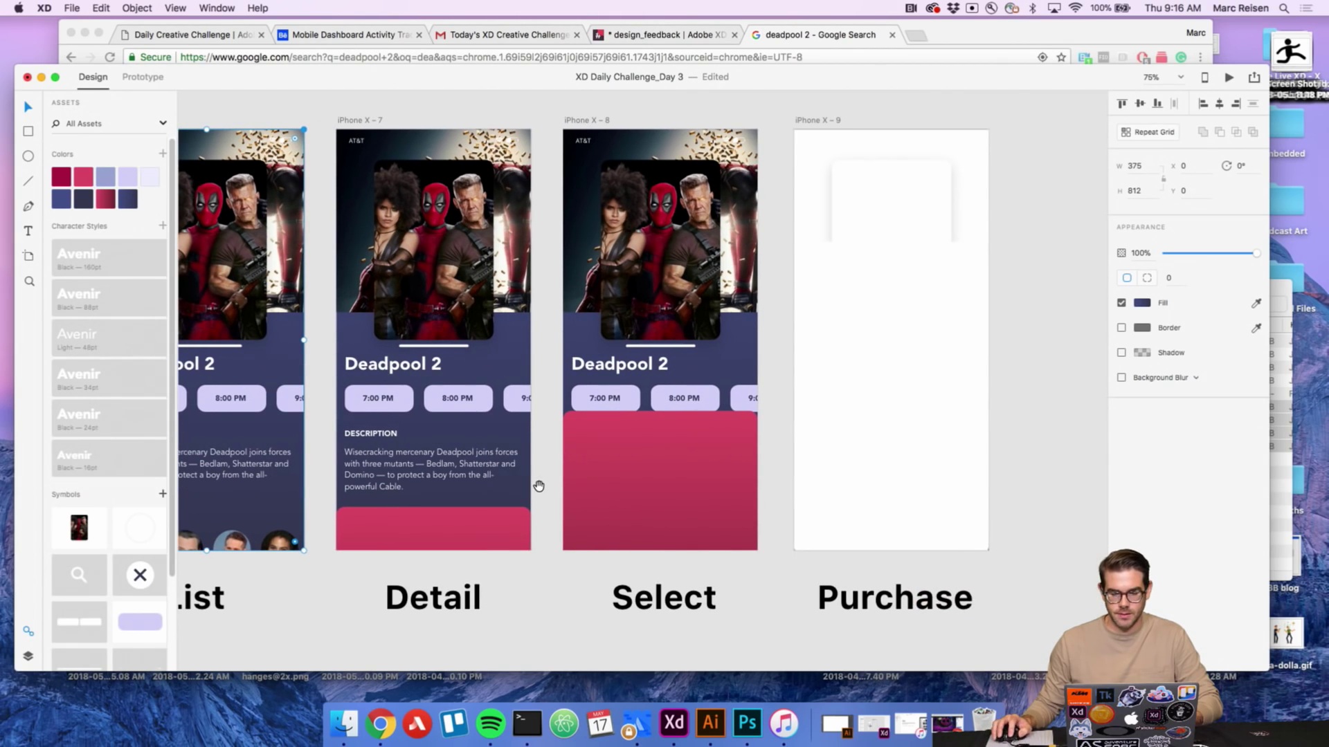
{"action": "left_click", "coordinate": [671, 480]}
{"action": "key", "text": "shift+Up"}
{"action": "key", "text": "shift+Up"}
{"action": "key", "text": "shift+Up"}
{"action": "key", "text": "shift+Up"}
{"action": "key", "text": "shift+Up"}
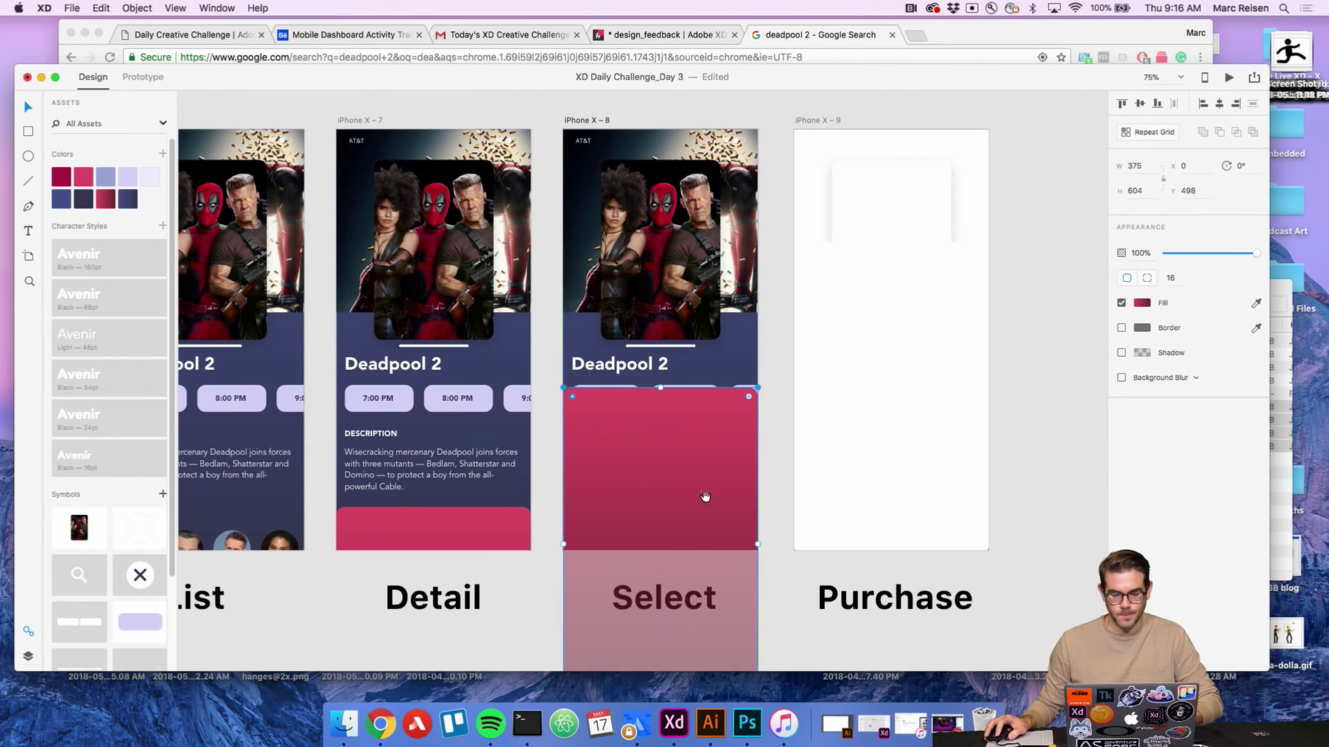
Fill the large white panel on the Purchase artboard with the saved crimson gradient.
{"action": "scroll", "coordinate": [713, 497], "scroll_direction": "right", "scroll_amount": 5}
{"action": "left_click", "coordinate": [810, 423]}
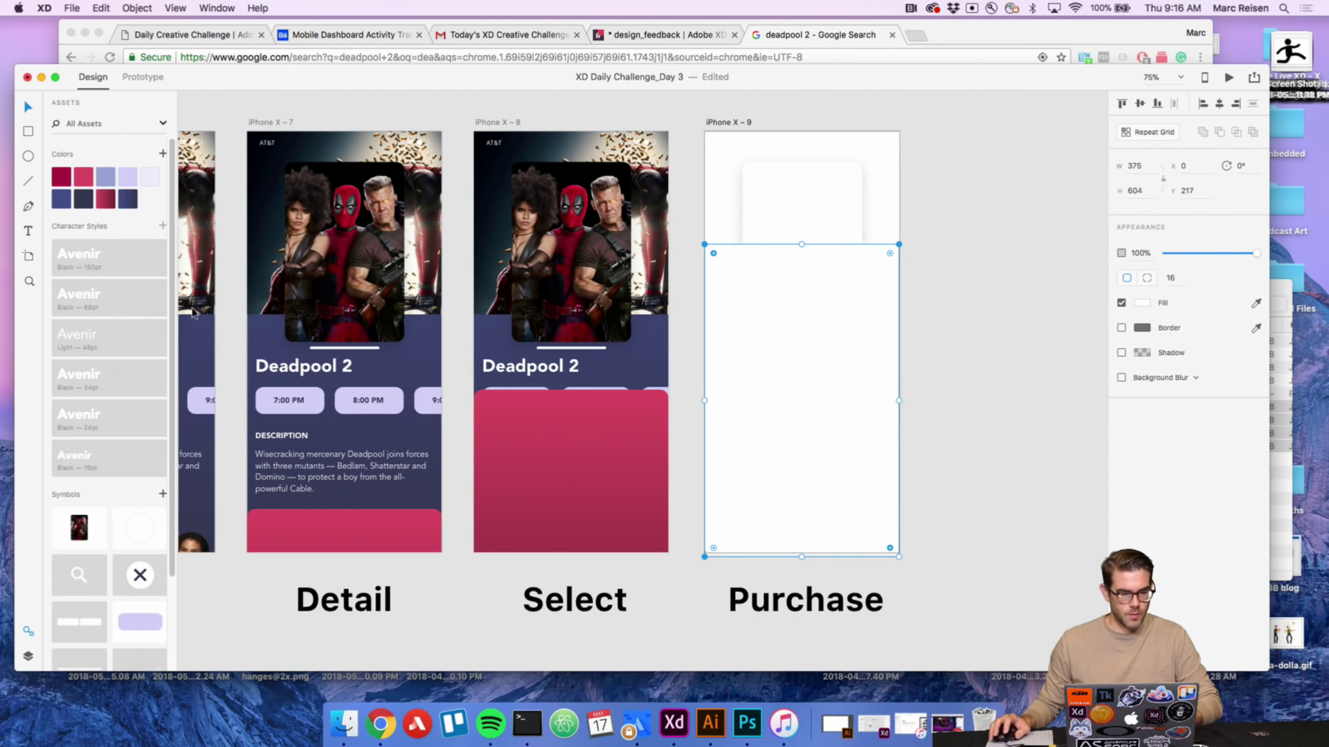
{"action": "left_click", "coordinate": [99, 203]}
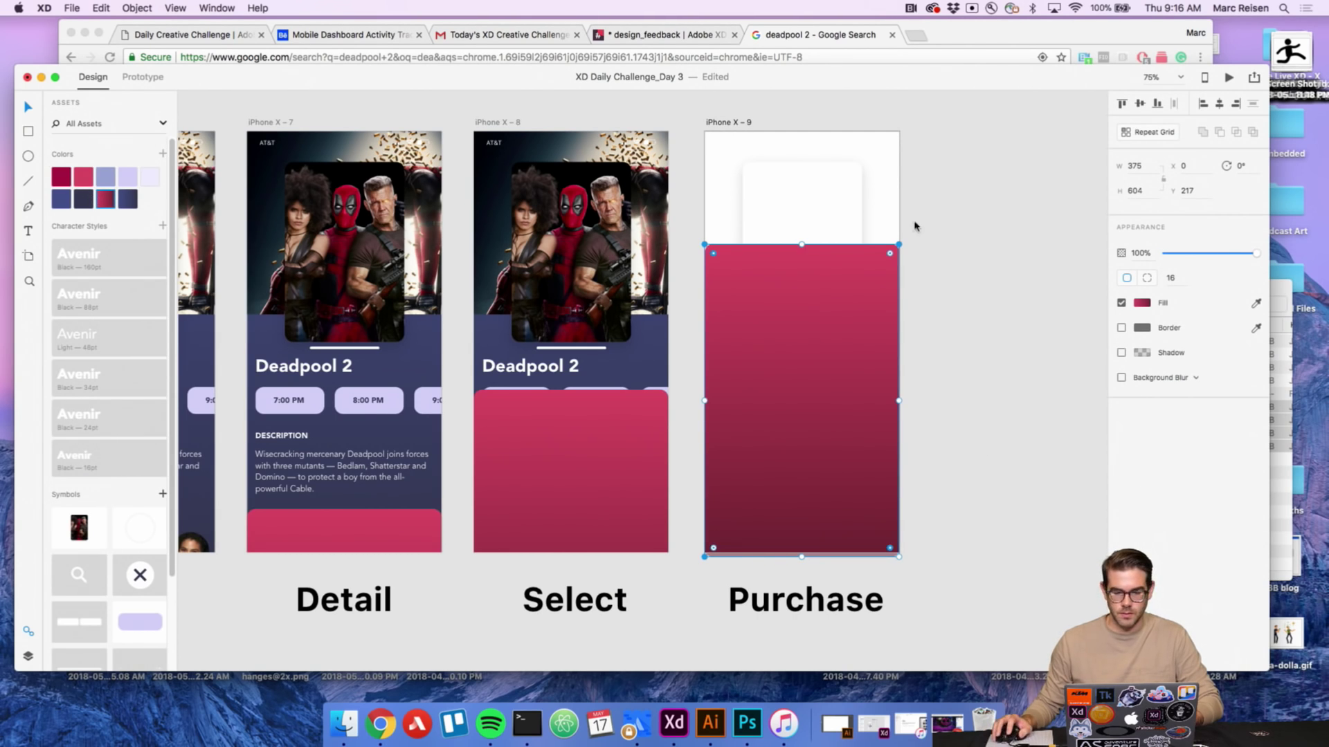
{"action": "left_click", "coordinate": [974, 235]}
Fill the Purchase artboard's backdrop with DP2.jpg and its poster card with the deadpool-2-2560x1 image from the Deadpool 2 Images folder in Finder.
{"action": "key", "text": "super+Tab"}
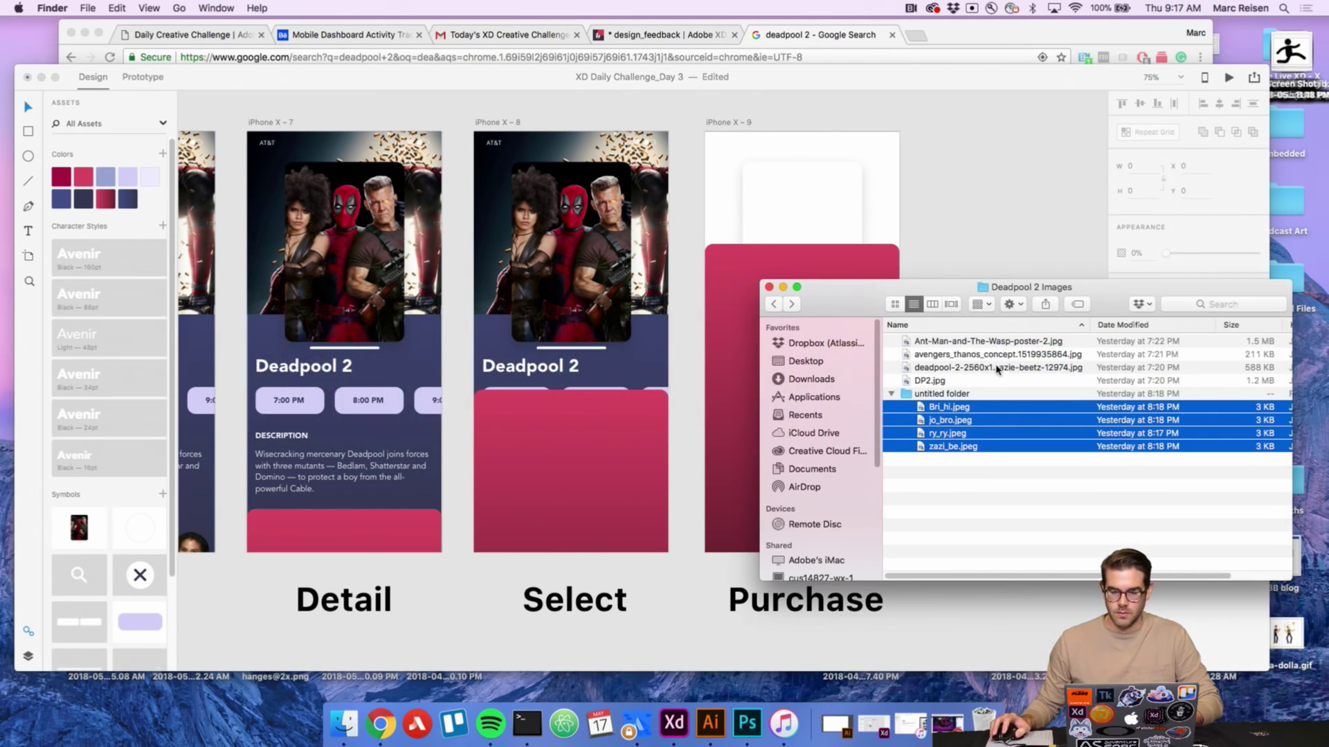
{"action": "left_click", "coordinate": [976, 255]}
{"action": "key", "text": "super+Tab"}
{"action": "left_click_drag", "start_coordinate": [945, 381], "coordinate": [894, 222]}
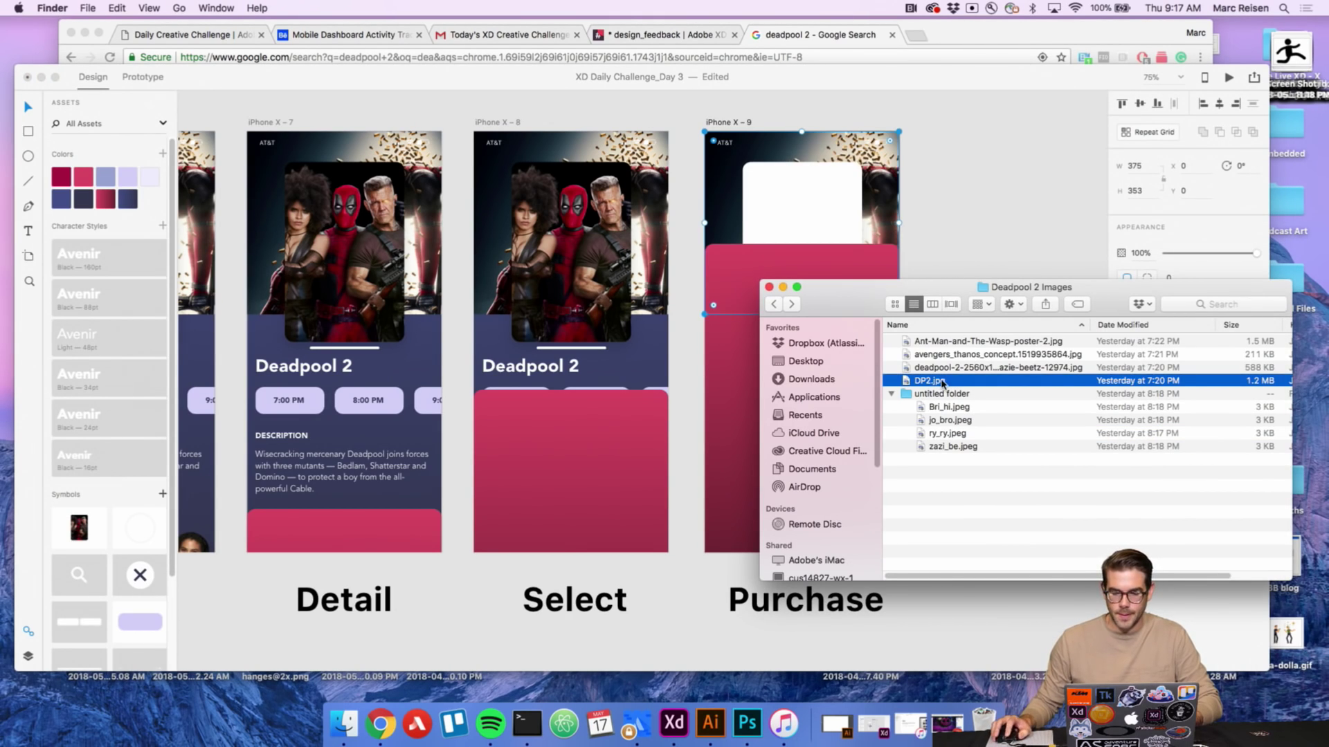
{"action": "left_click_drag", "start_coordinate": [944, 367], "coordinate": [803, 208]}
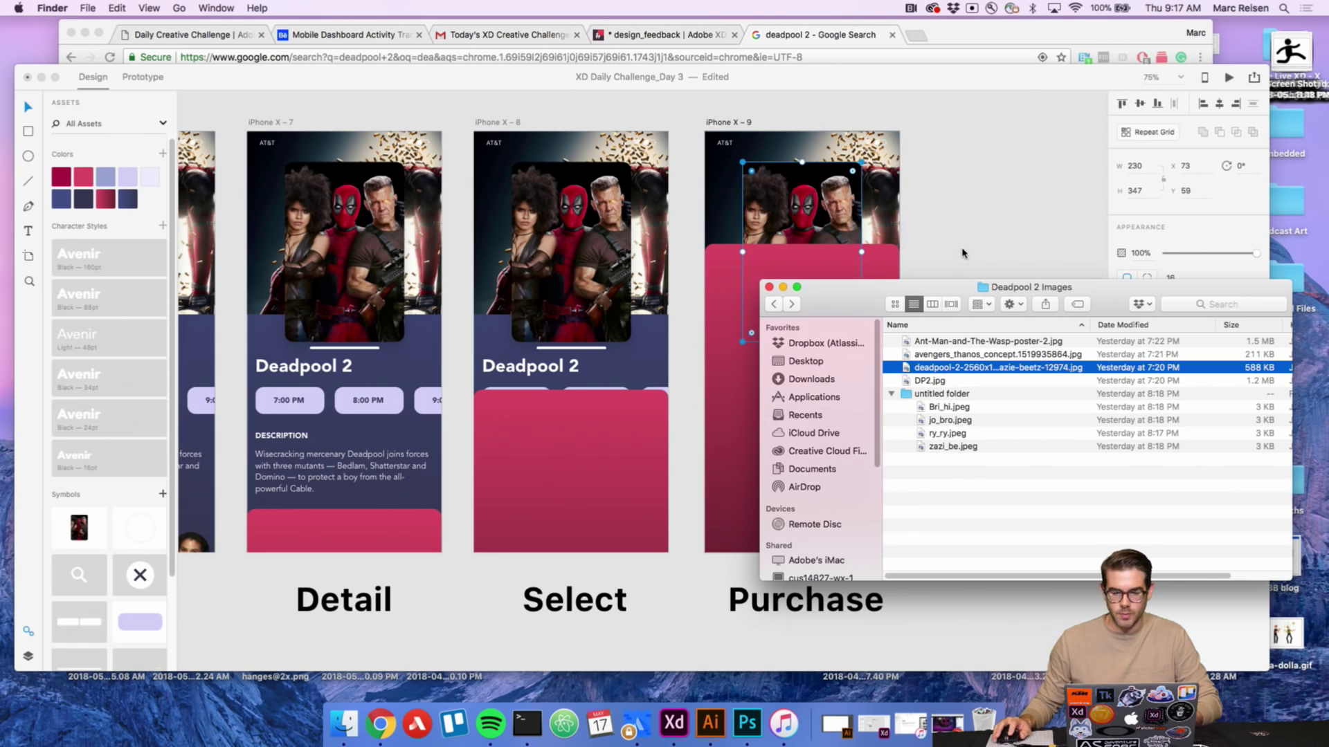
{"action": "left_click", "coordinate": [765, 354]}
{"action": "key", "text": "Escape"}
{"action": "scroll", "coordinate": [765, 312], "scroll_direction": "left", "scroll_amount": 4}
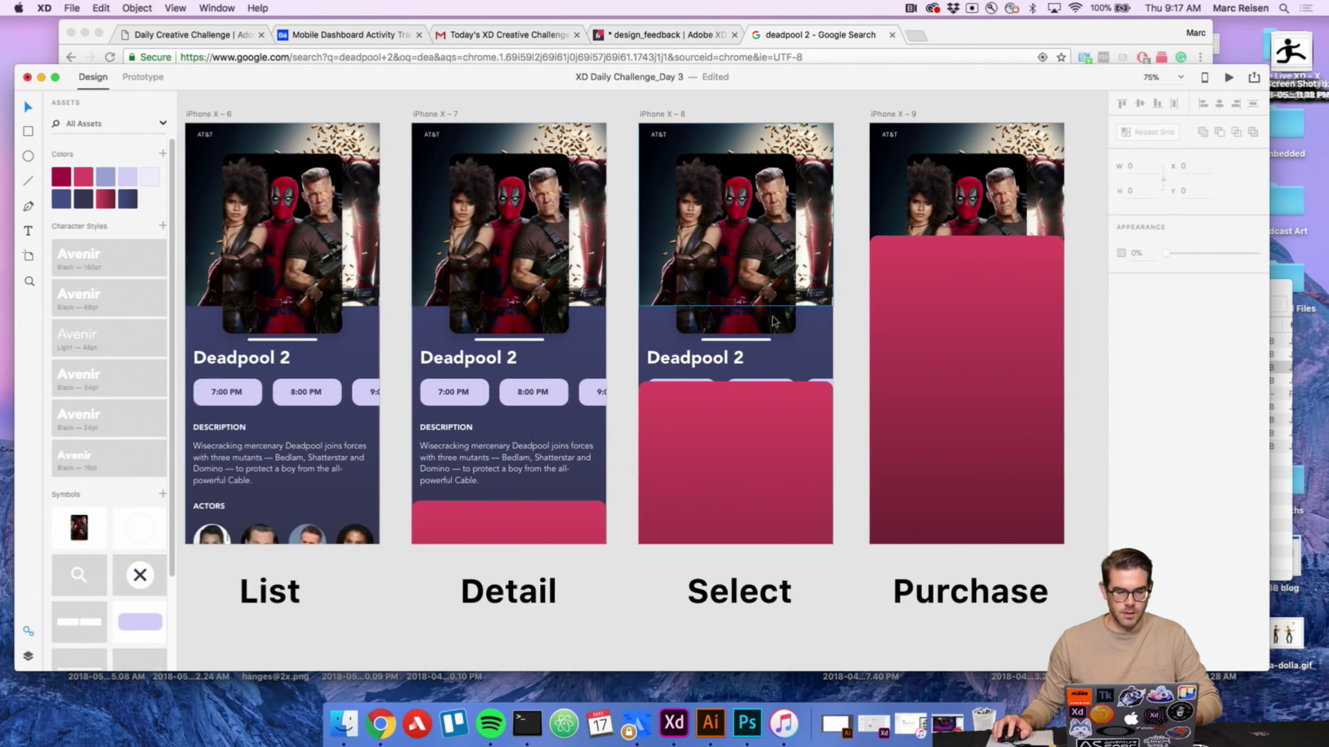
Draw a borderless rectangle 375 wide and 520 high at Y 301 over the lower part of the List artboard.
{"action": "key", "text": "z"}
{"action": "left_click", "coordinate": [535, 353], "text": "alt"}
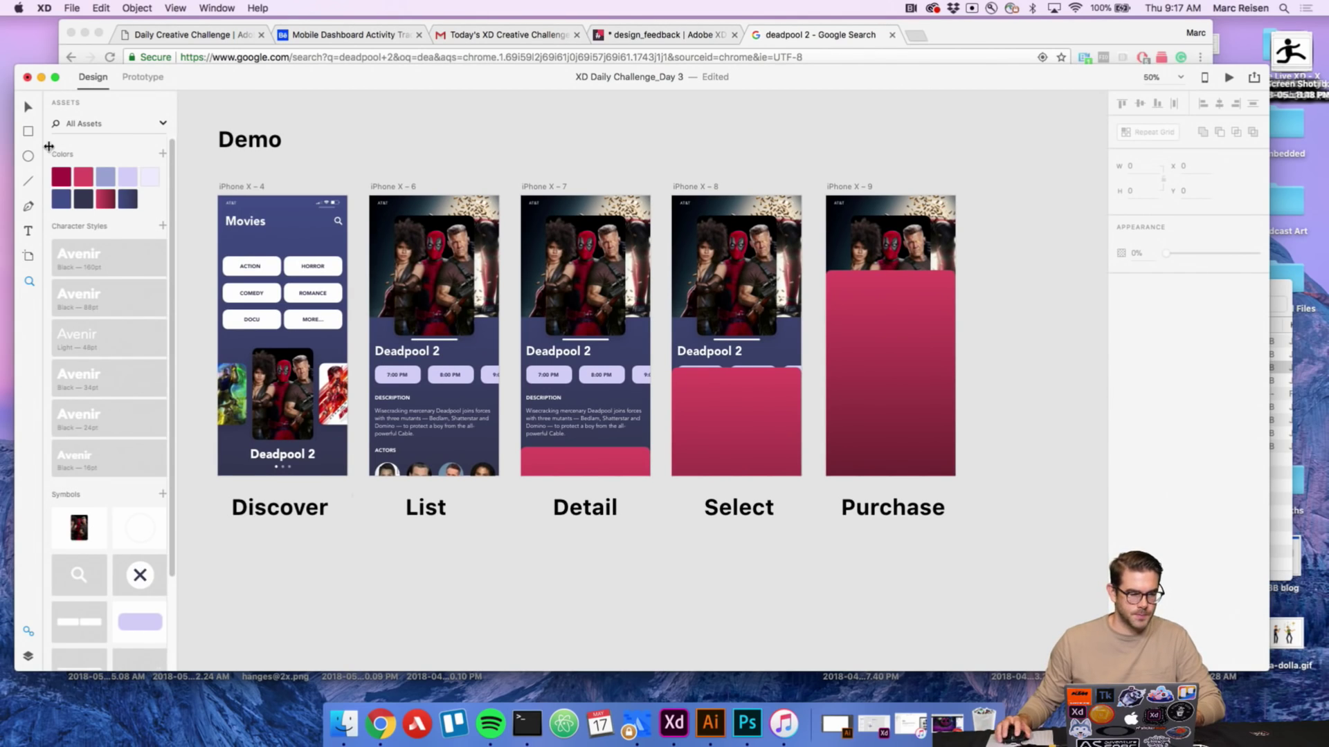
{"action": "mouse_move", "coordinate": [368, 299]}
{"action": "left_mouse_down"}
{"action": "mouse_move", "coordinate": [447, 458]}
{"action": "mouse_move", "coordinate": [499, 476]}
{"action": "left_mouse_up"}
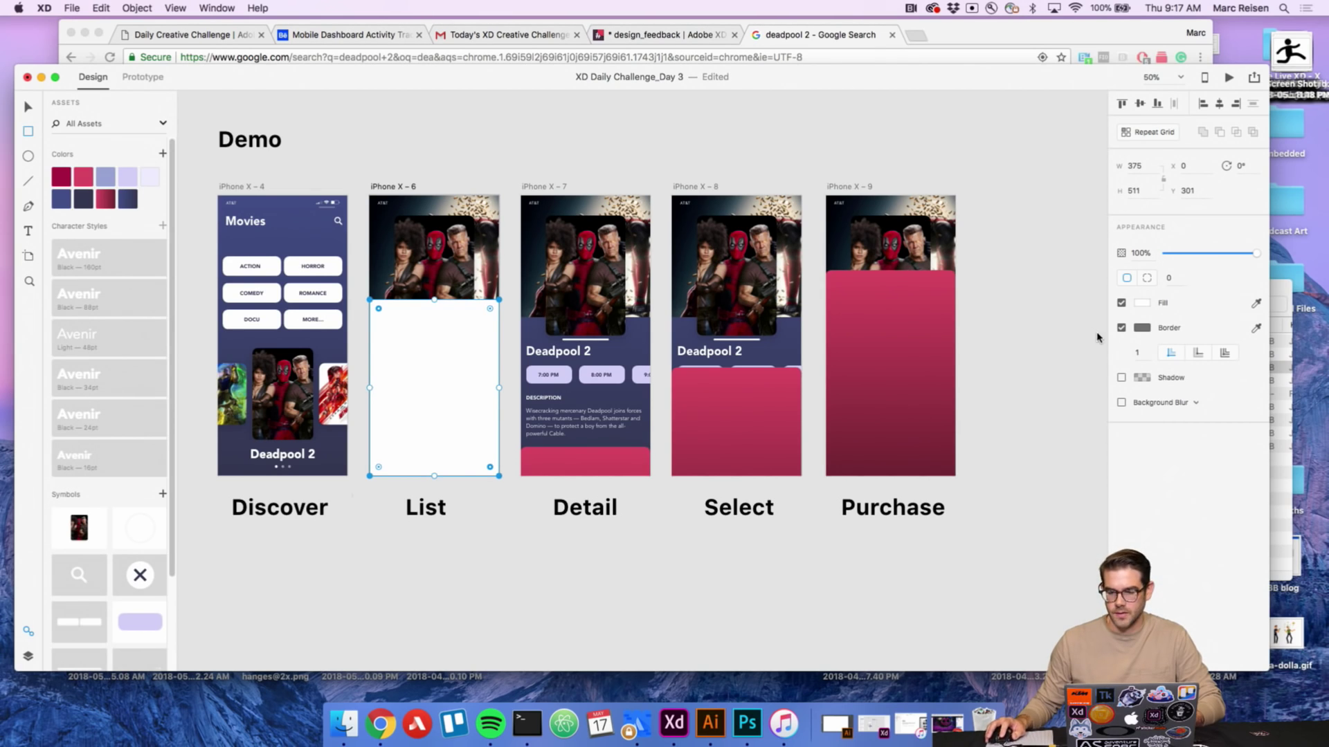
{"action": "type", "text": "520"}
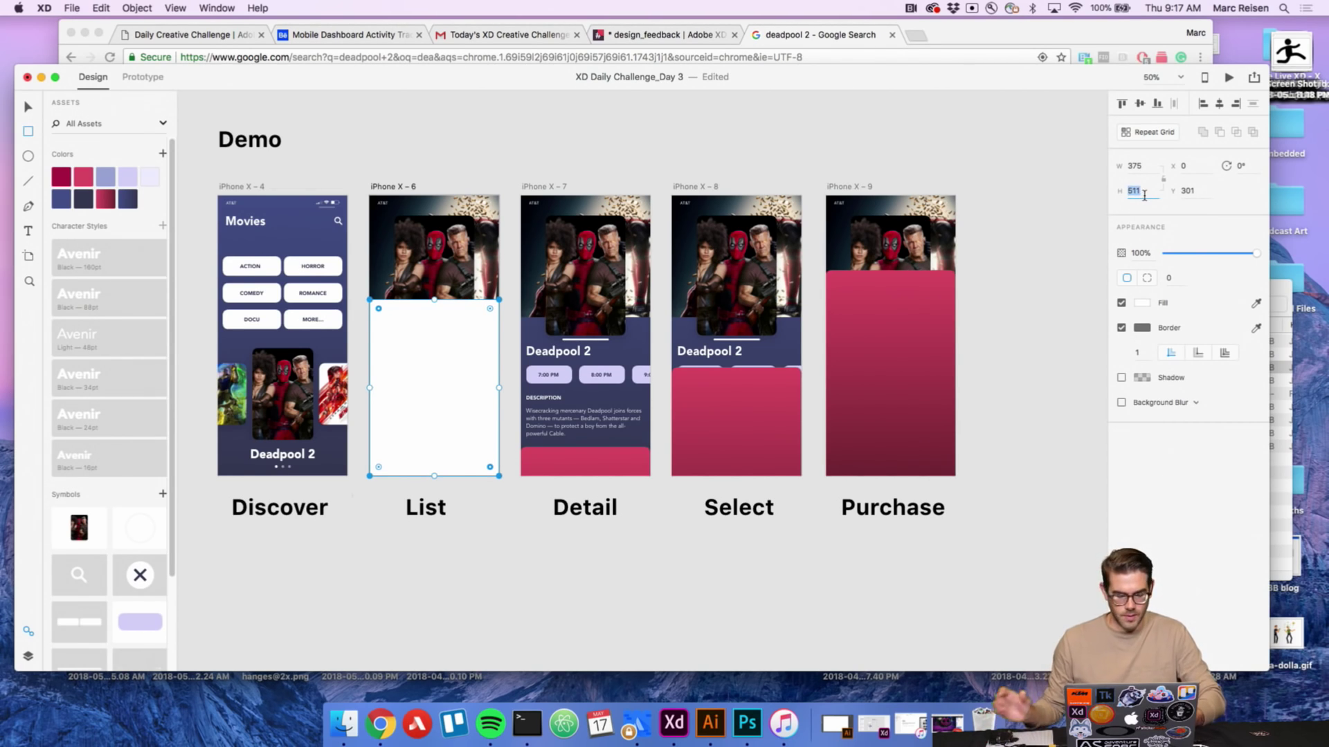
{"action": "key", "text": "Return"}
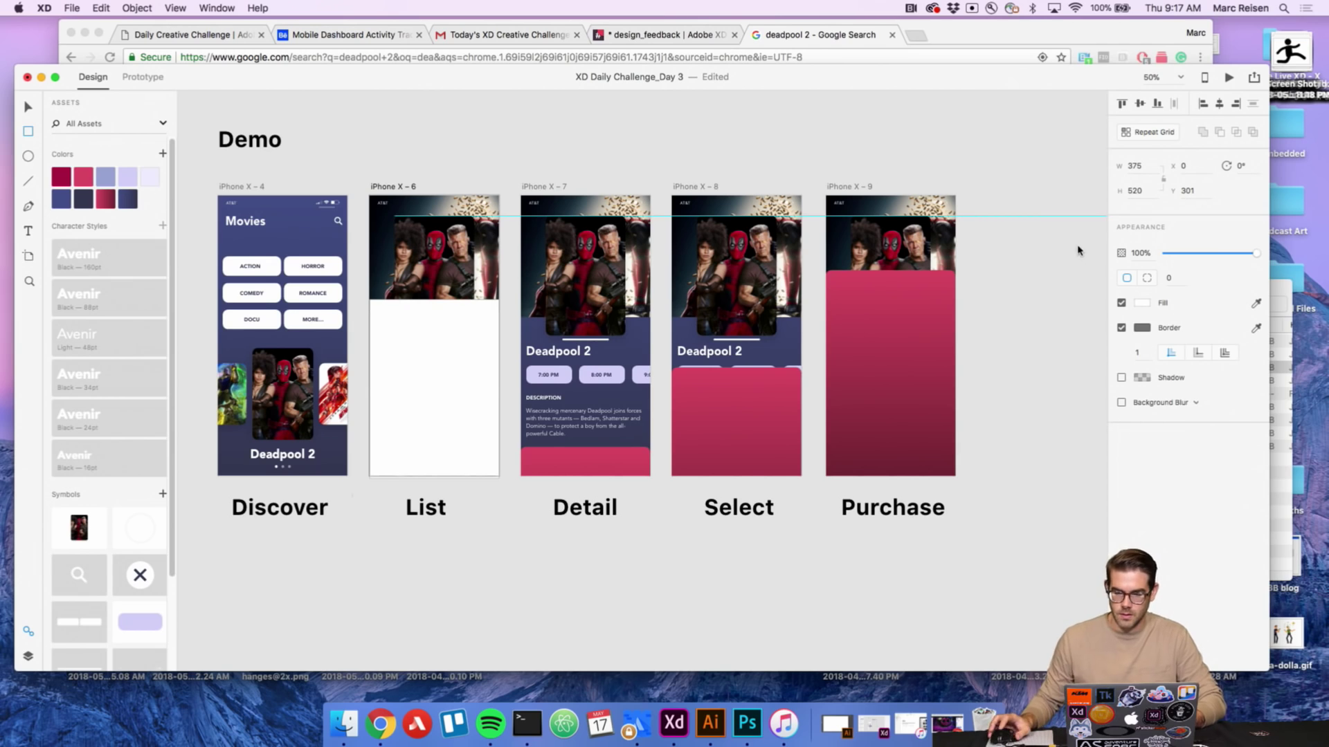
{"action": "left_click", "coordinate": [1122, 328]}
Try a linear gradient on the List artboard's new rectangle, starting with #343751, #424E88 and a light periwinkle swatch.
{"action": "left_click", "coordinate": [1142, 303]}
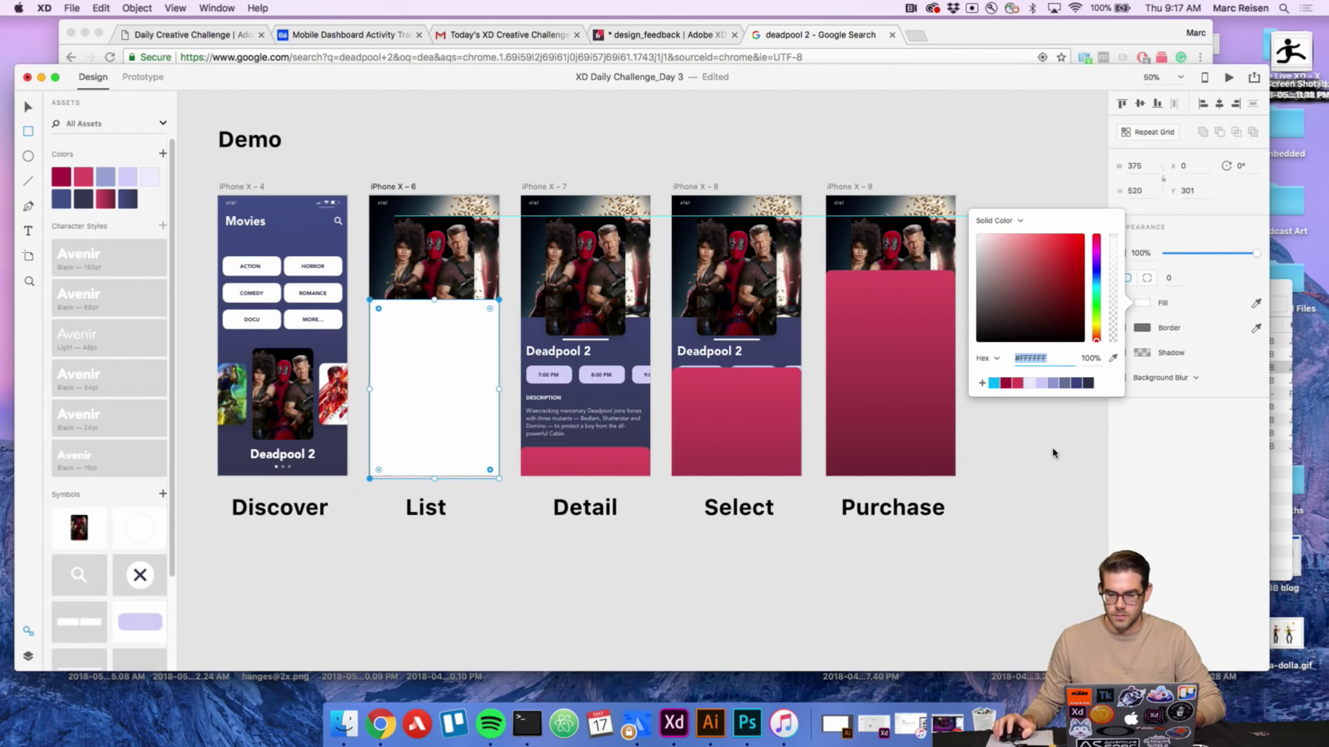
{"action": "left_click", "coordinate": [1015, 221]}
{"action": "left_click", "coordinate": [1024, 233]}
{"action": "left_click", "coordinate": [1088, 392]}
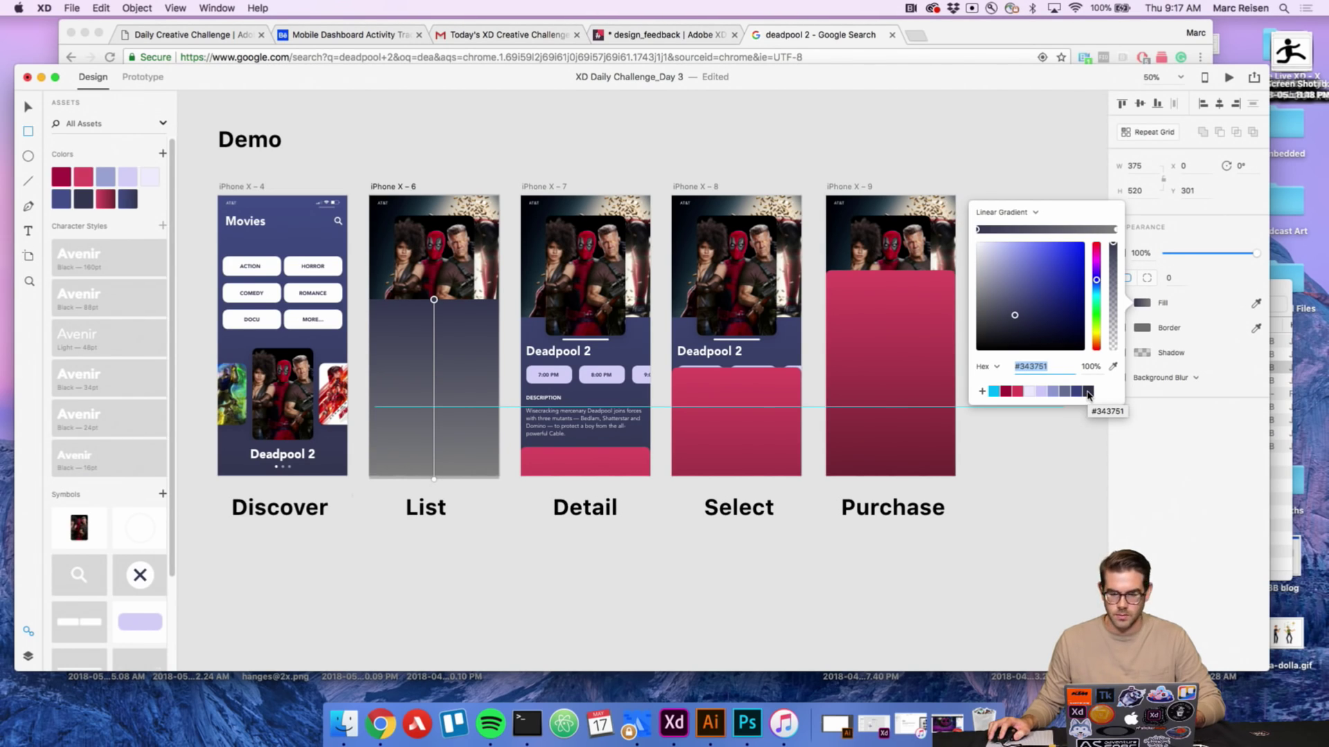
{"action": "left_click", "coordinate": [1077, 392]}
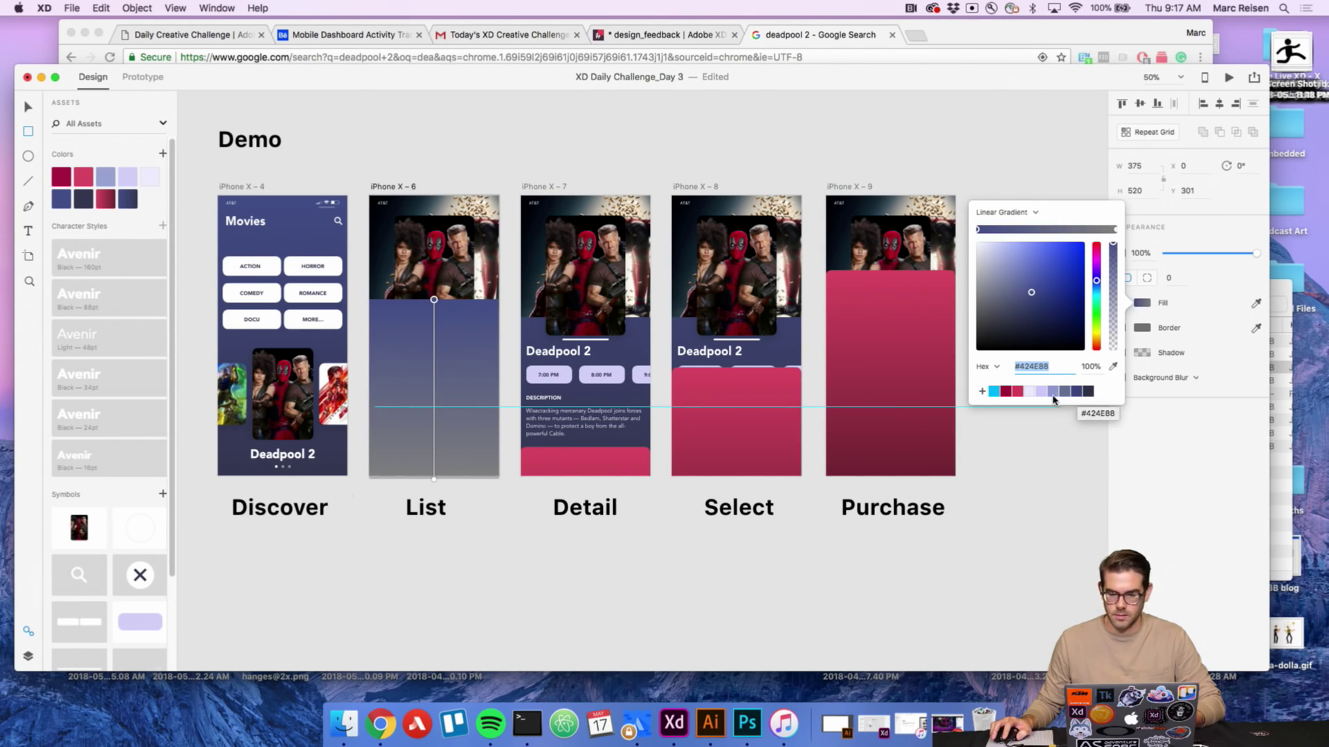
{"action": "left_click", "coordinate": [1052, 390]}
{"action": "key", "text": "Escape"}
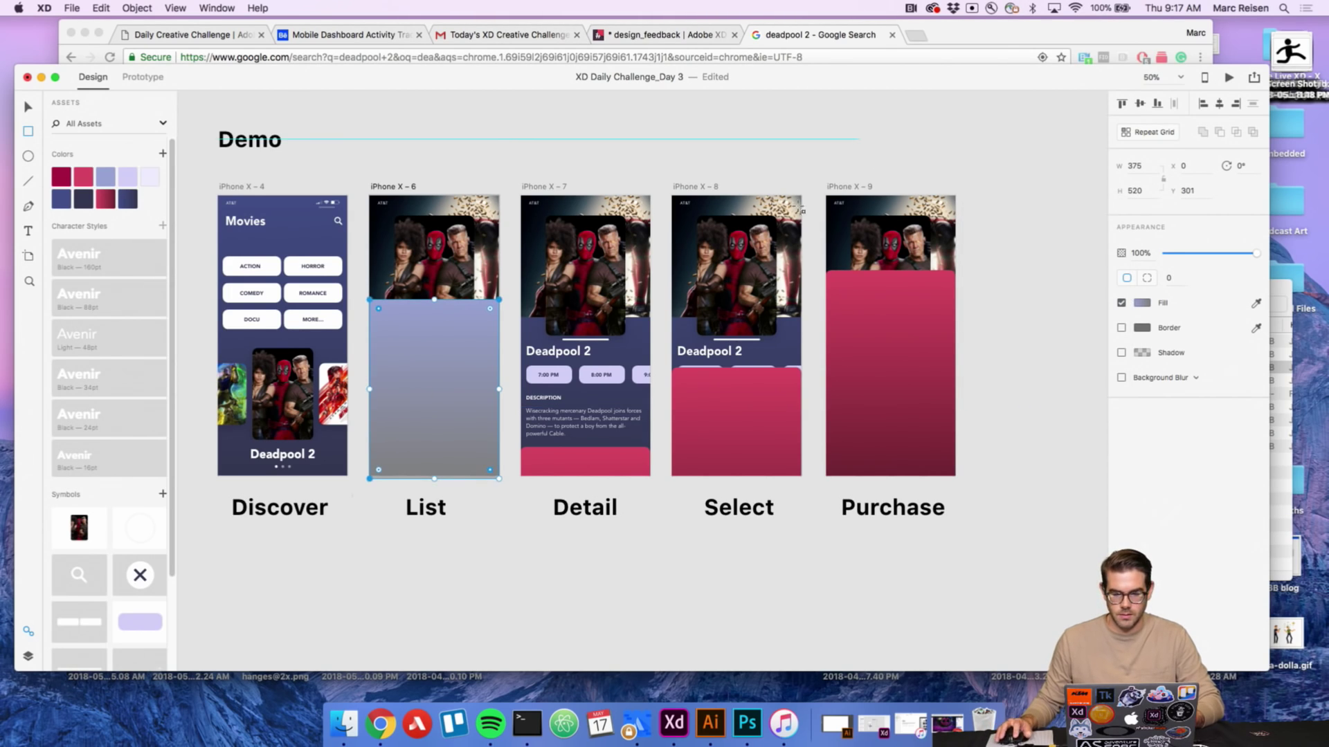
Fill the List artboard's new rectangle with the saved navy gradient.
{"action": "left_click", "coordinate": [127, 199]}
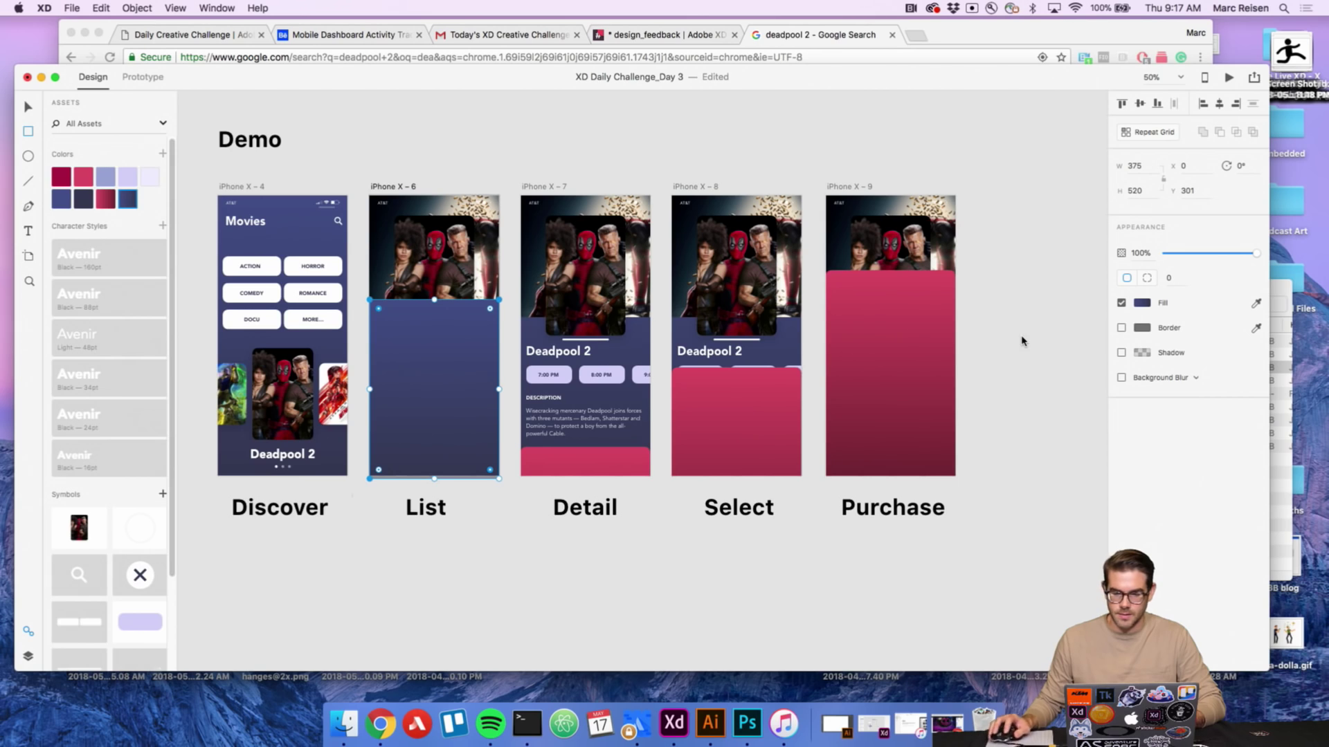
Reduce the top stop of the List rectangle's gradient to 16% opacity and add two opaque #424E88 stops near its middle.
{"action": "left_click", "coordinate": [1010, 281]}
{"action": "left_click", "coordinate": [482, 377]}
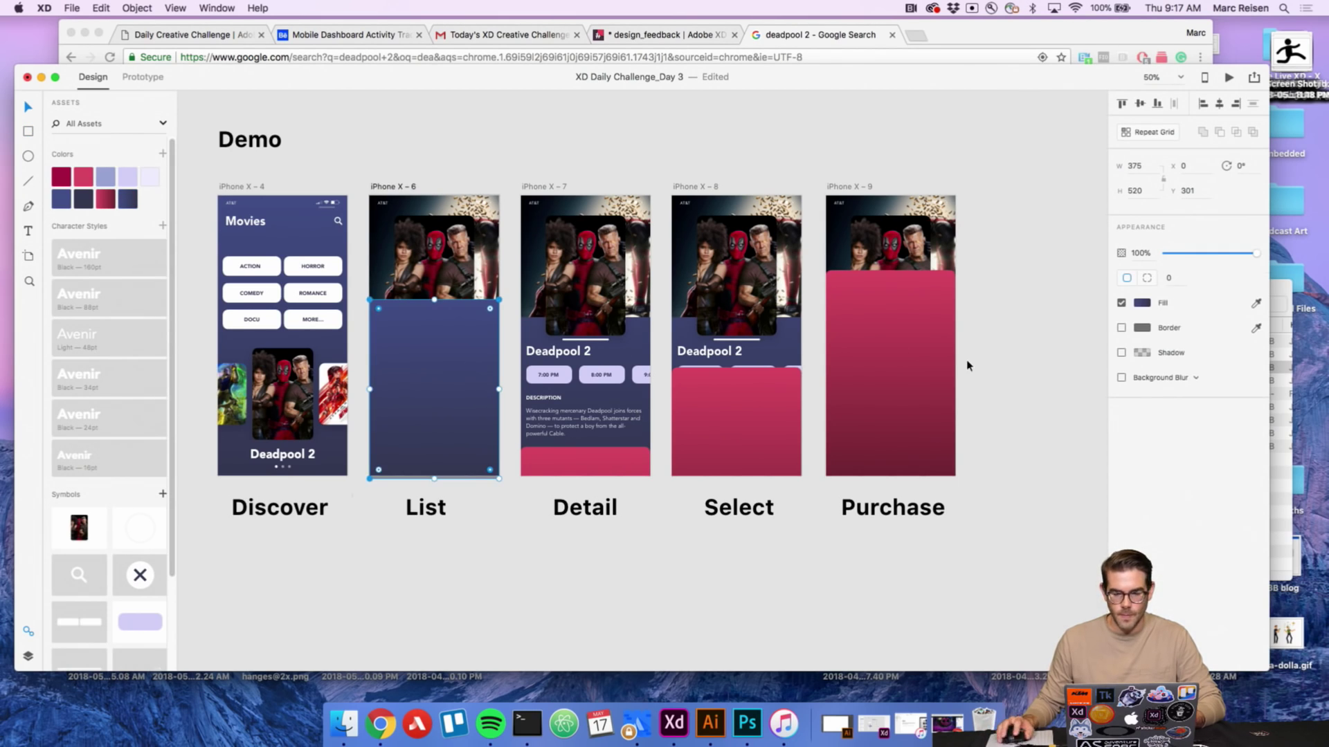
{"action": "left_click", "coordinate": [1142, 303]}
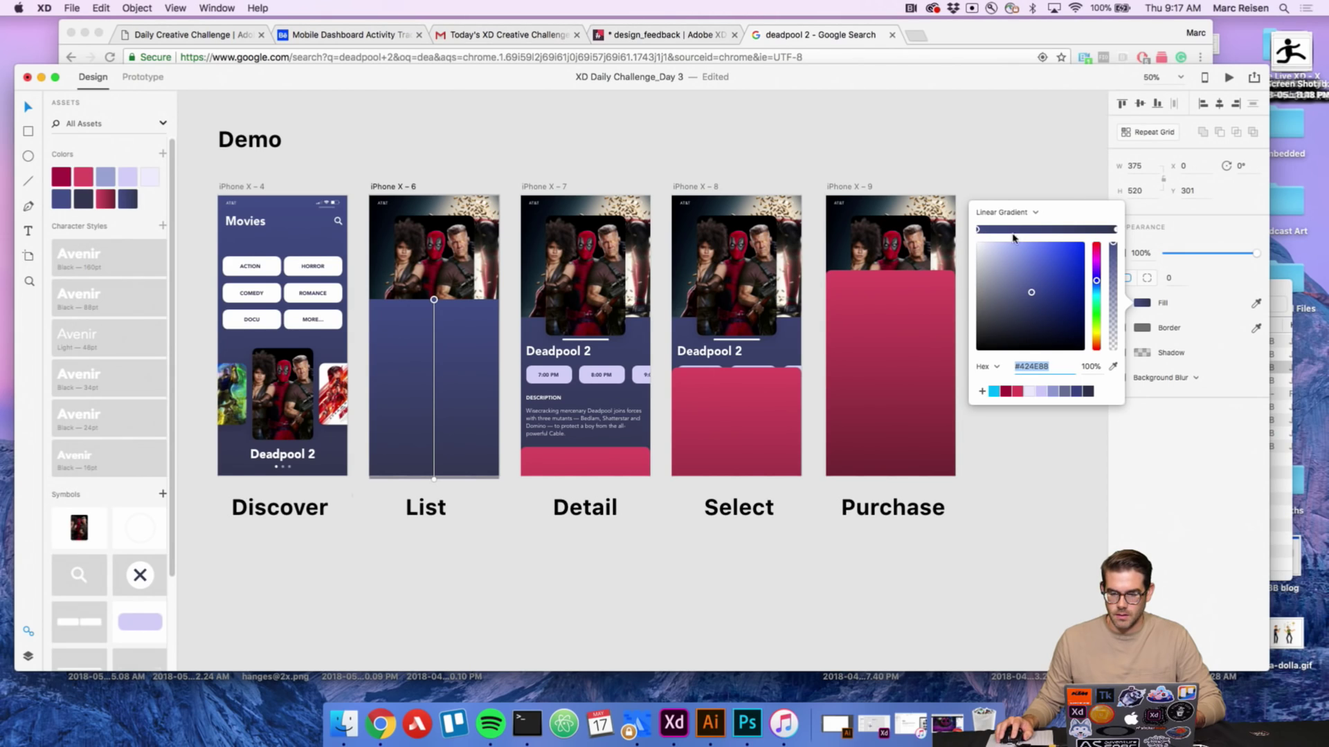
{"action": "left_click_drag", "start_coordinate": [1113, 245], "coordinate": [1112, 331]}
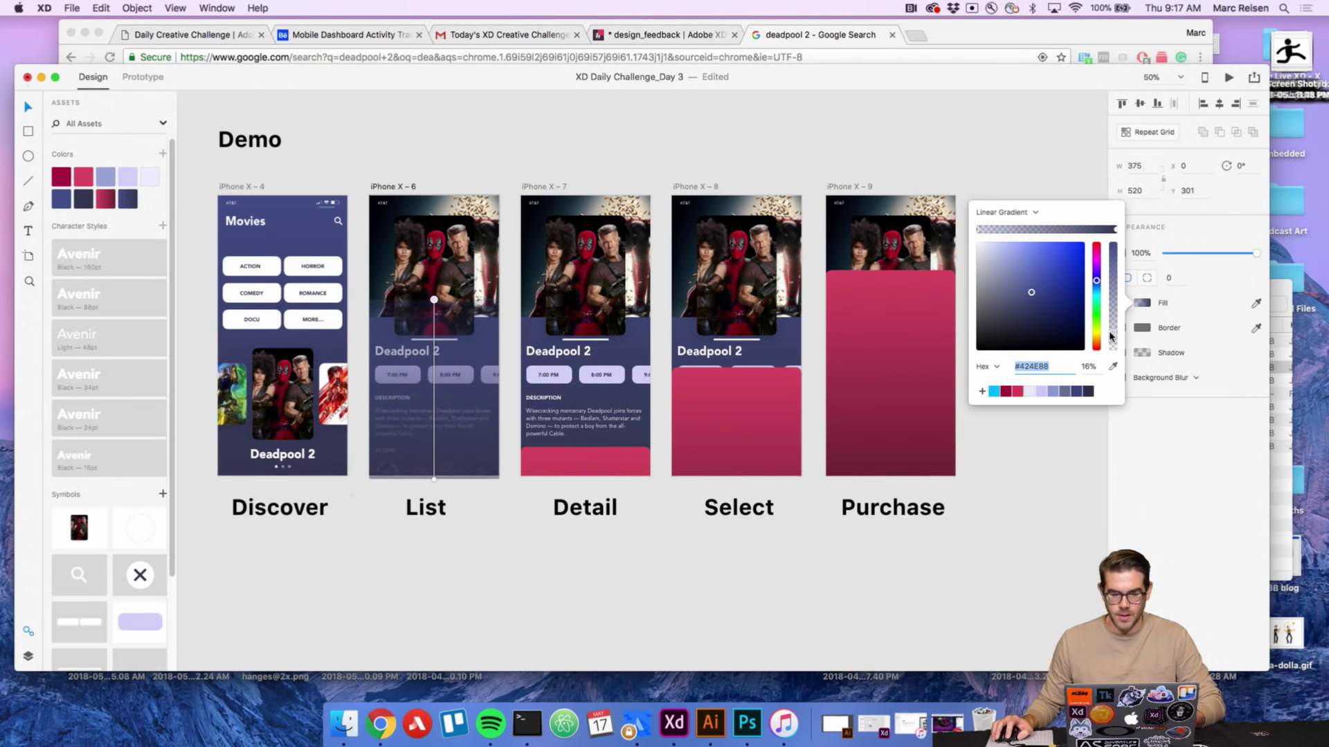
{"action": "left_click", "coordinate": [1061, 229]}
{"action": "left_click_drag", "start_coordinate": [1061, 229], "coordinate": [1046, 231]}
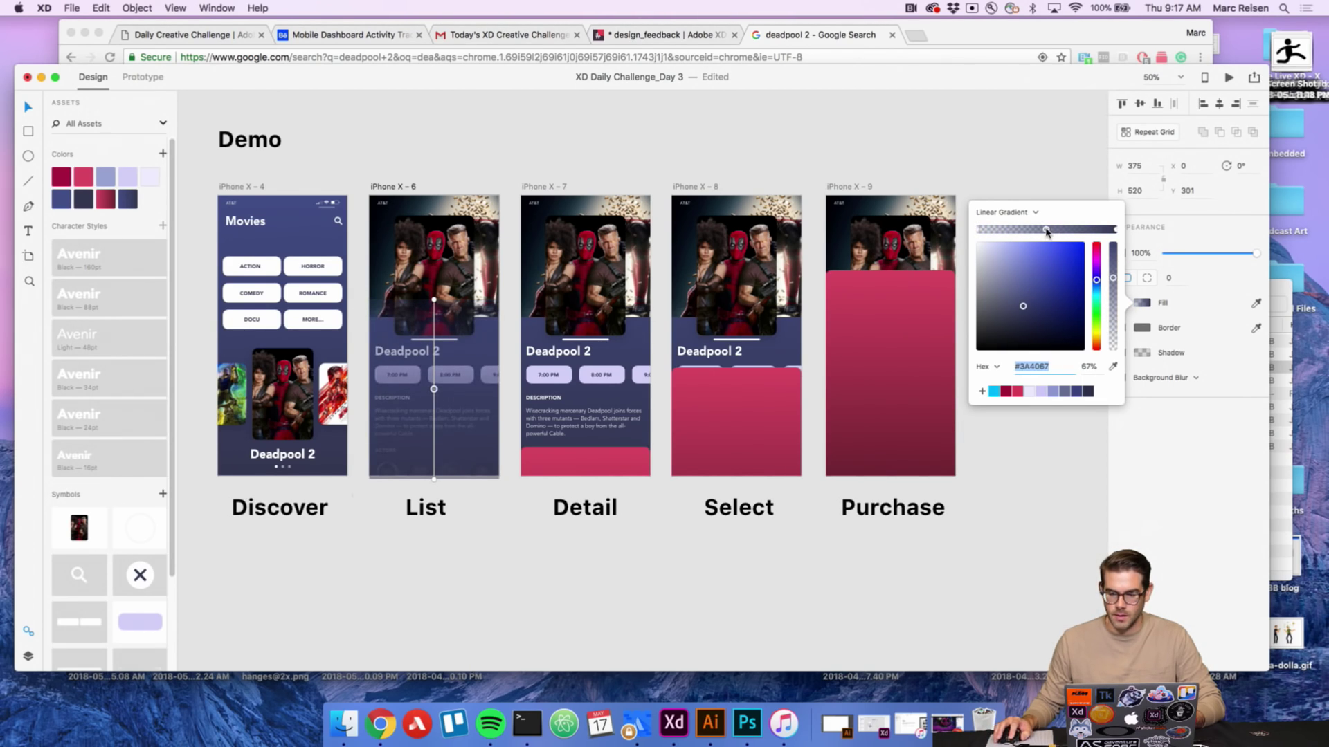
{"action": "left_click", "coordinate": [1076, 391]}
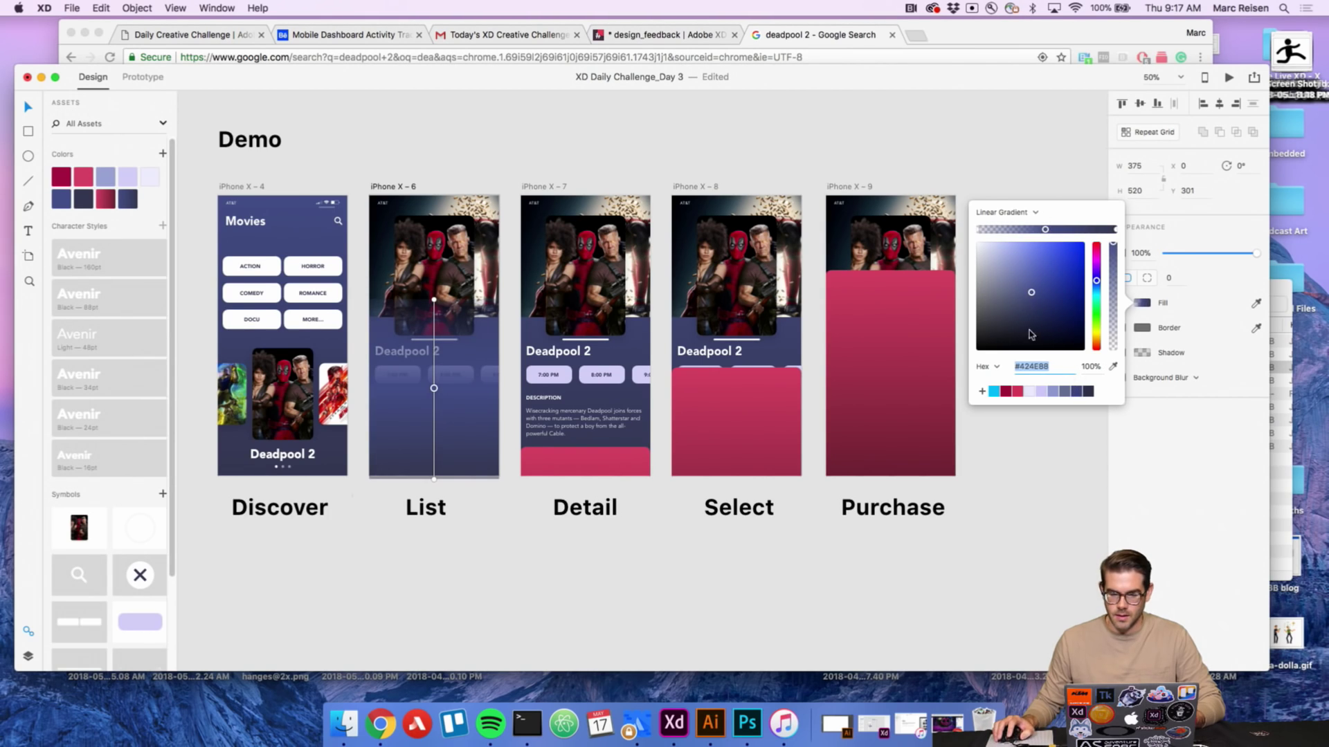
{"action": "left_click", "coordinate": [1034, 229]}
{"action": "left_click", "coordinate": [1076, 391]}
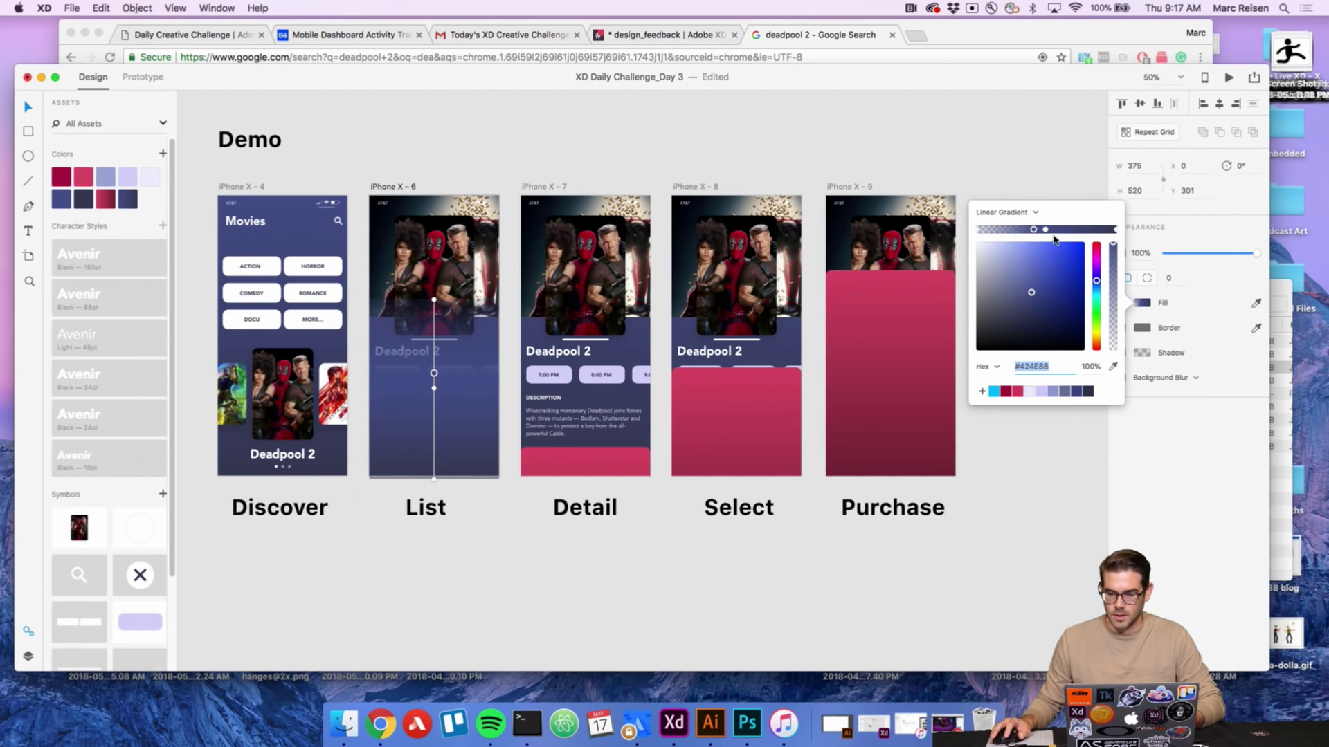
Set the first stop of the List rectangle's gradient to 0% opacity.
{"action": "left_click", "coordinate": [978, 229]}
{"action": "left_click", "coordinate": [1114, 351]}
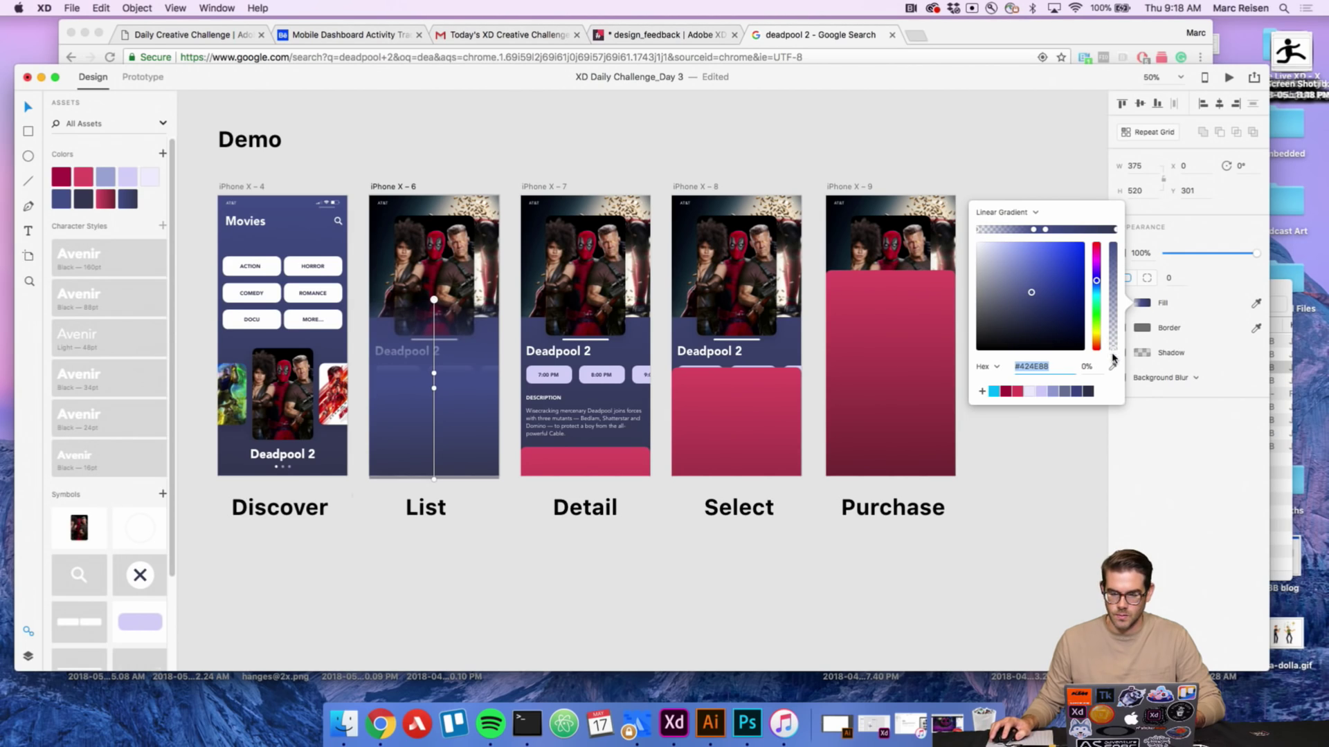
{"action": "left_click", "coordinate": [1031, 443]}
Stretch the List artboard's gradient rectangle upward to 806 high at Y 15 and send it behind the poster and title.
{"action": "left_click", "coordinate": [470, 447]}
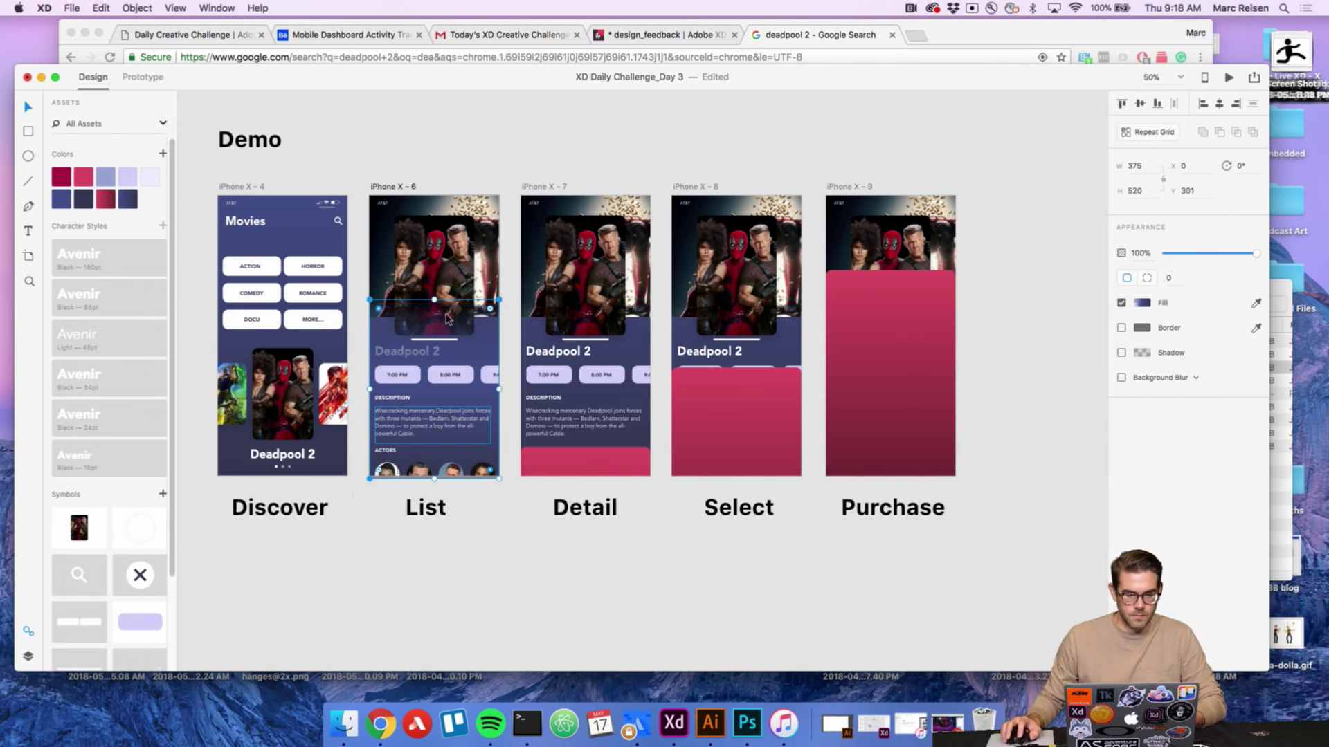
{"action": "left_click_drag", "start_coordinate": [433, 299], "coordinate": [428, 201]}
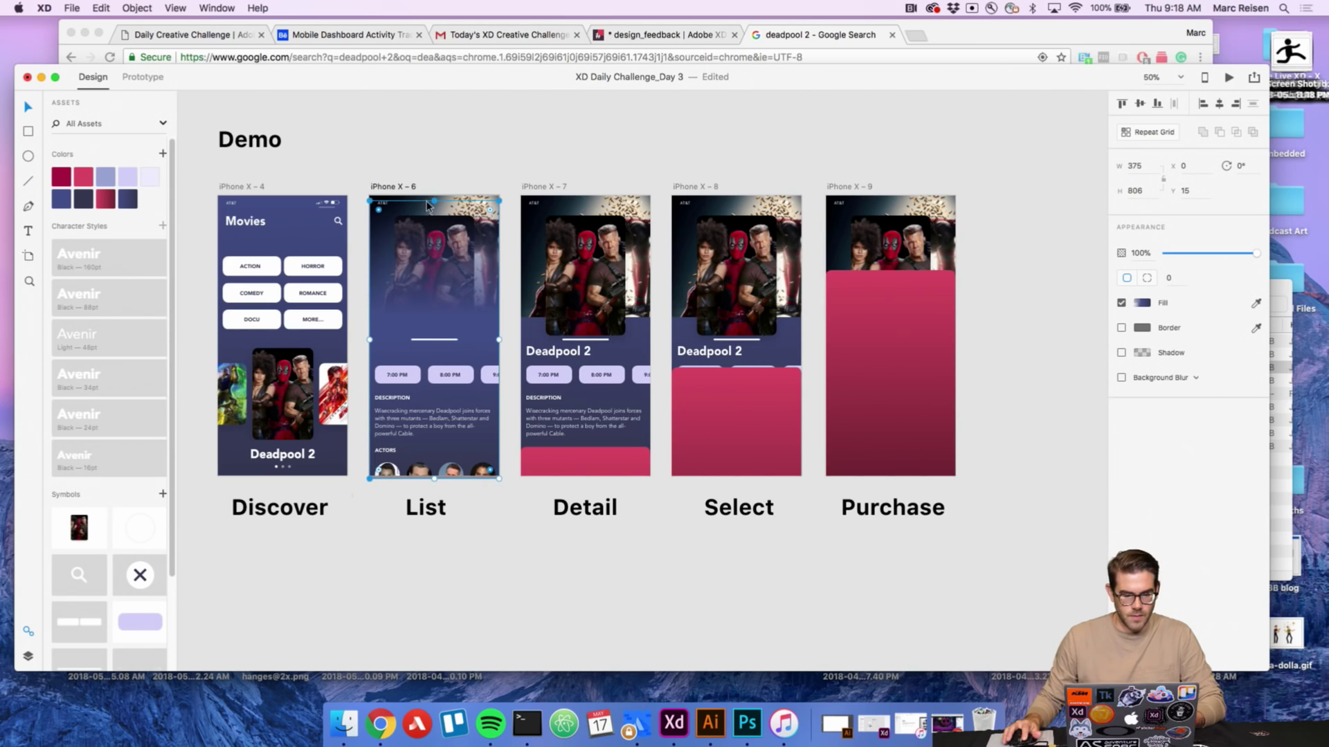
{"action": "key", "text": "super+bracketleft"}
{"action": "key", "text": "super+bracketleft"}
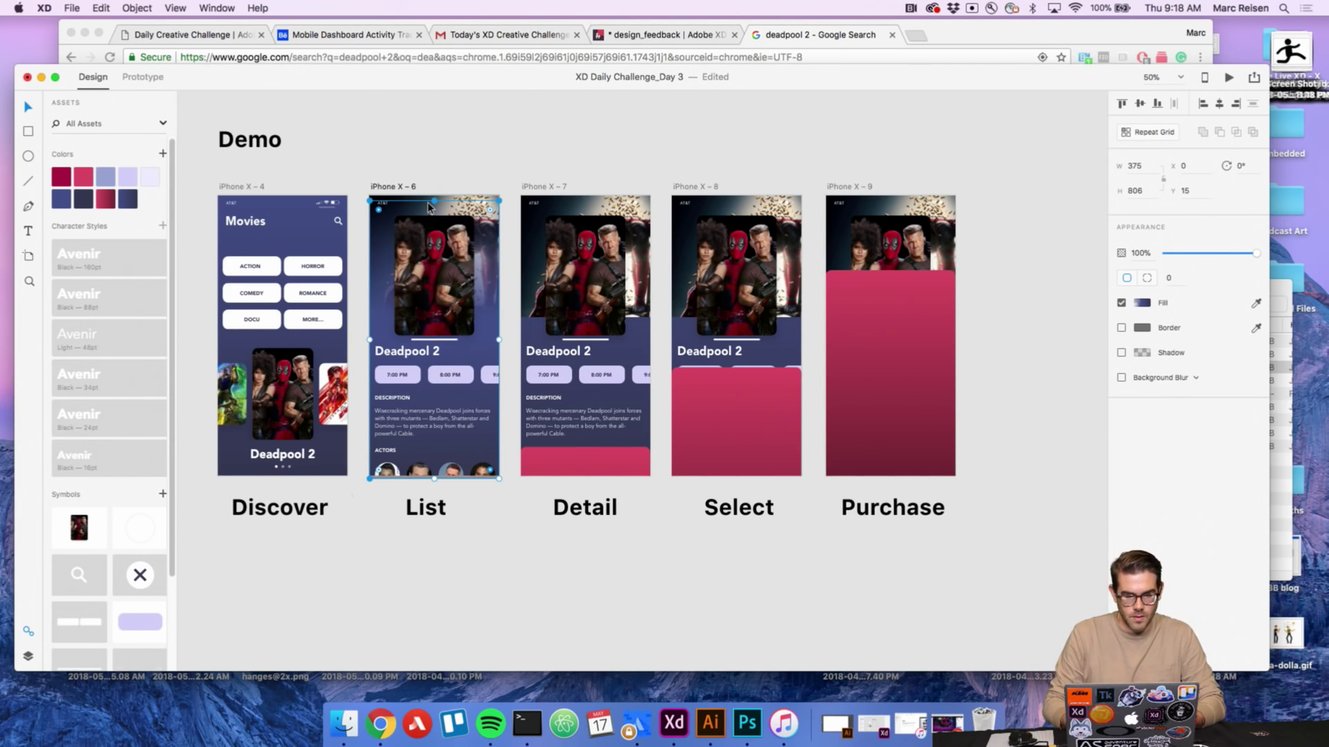
Copy the List artboard's fading gradient rectangle onto the Detail artboard and place it behind the poster, text and pink panel.
{"action": "left_click", "coordinate": [491, 166]}
{"action": "left_click", "coordinate": [491, 337]}
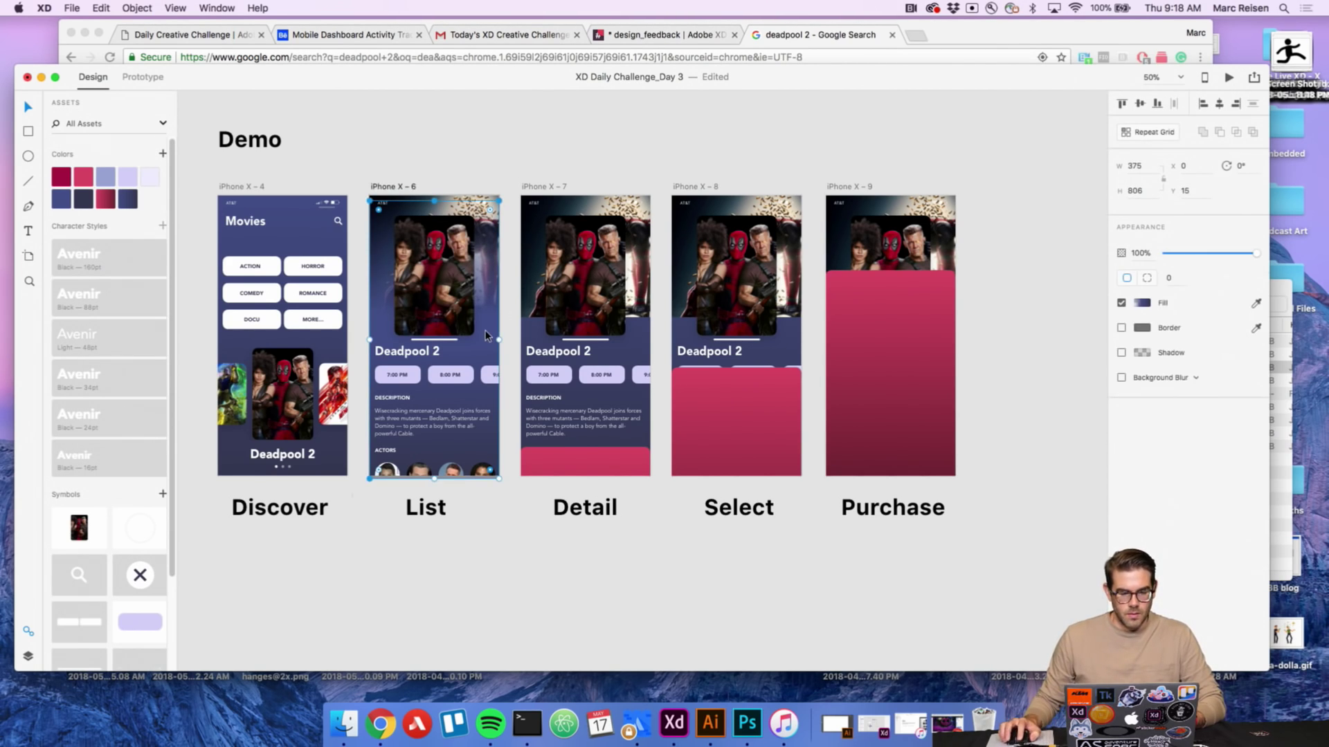
{"action": "left_click", "coordinate": [548, 187]}
{"action": "key", "text": "super+v"}
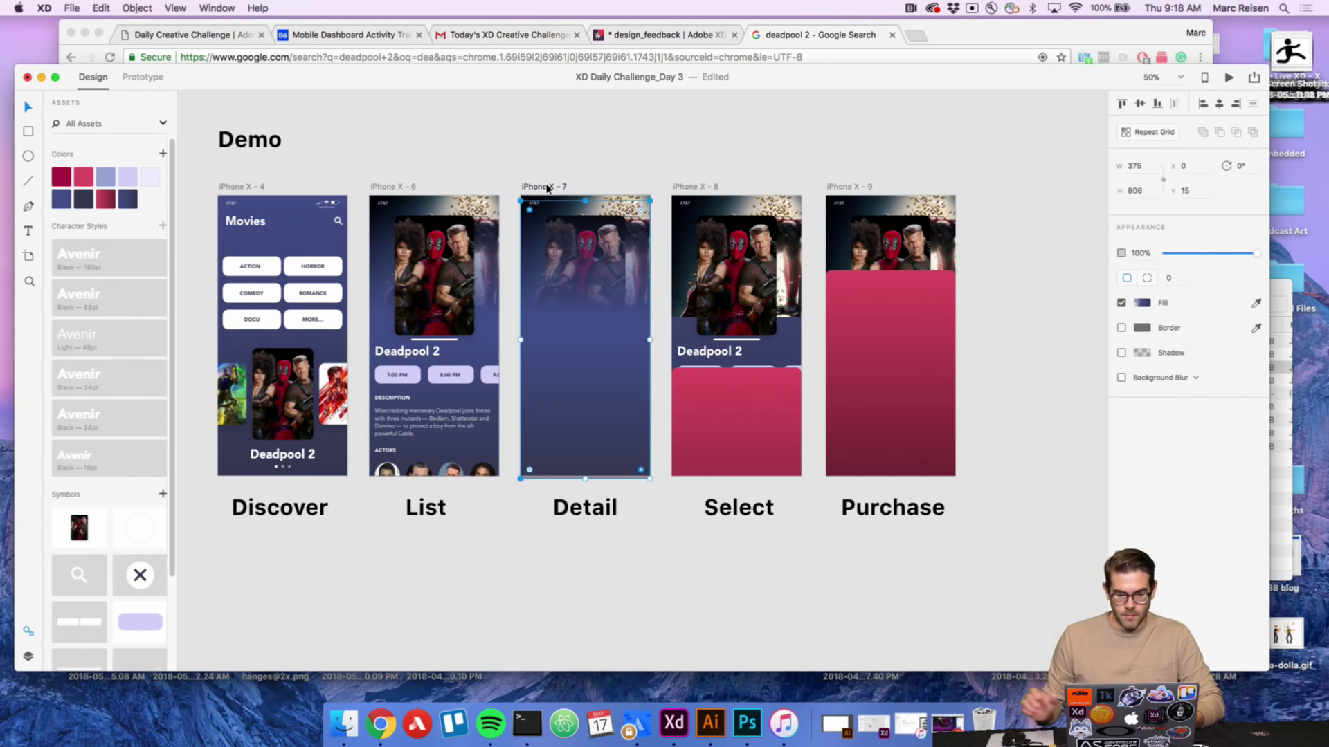
{"action": "key", "text": "super+v"}
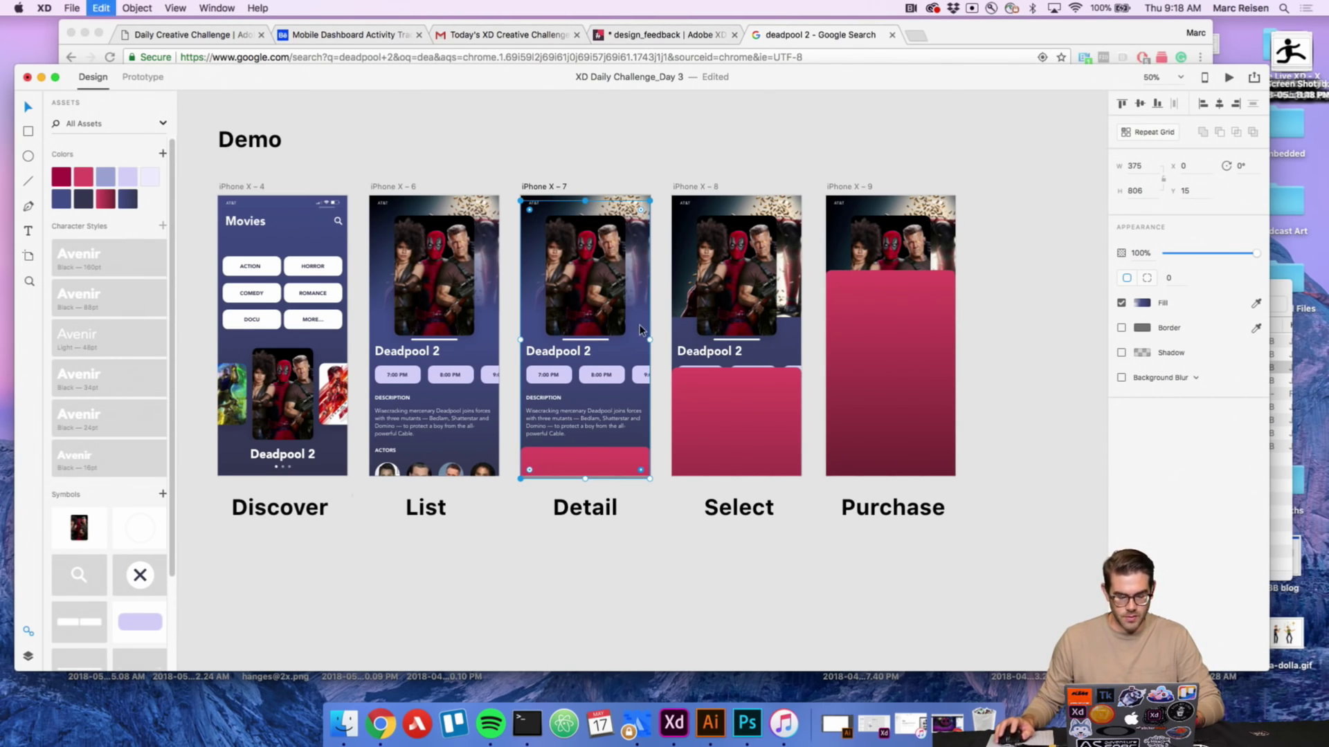
Paste the fading gradient rectangle onto the Select artboard and layer it behind the poster, title and pink panel.
{"action": "left_click", "coordinate": [685, 187]}
{"action": "key", "text": "super+v"}
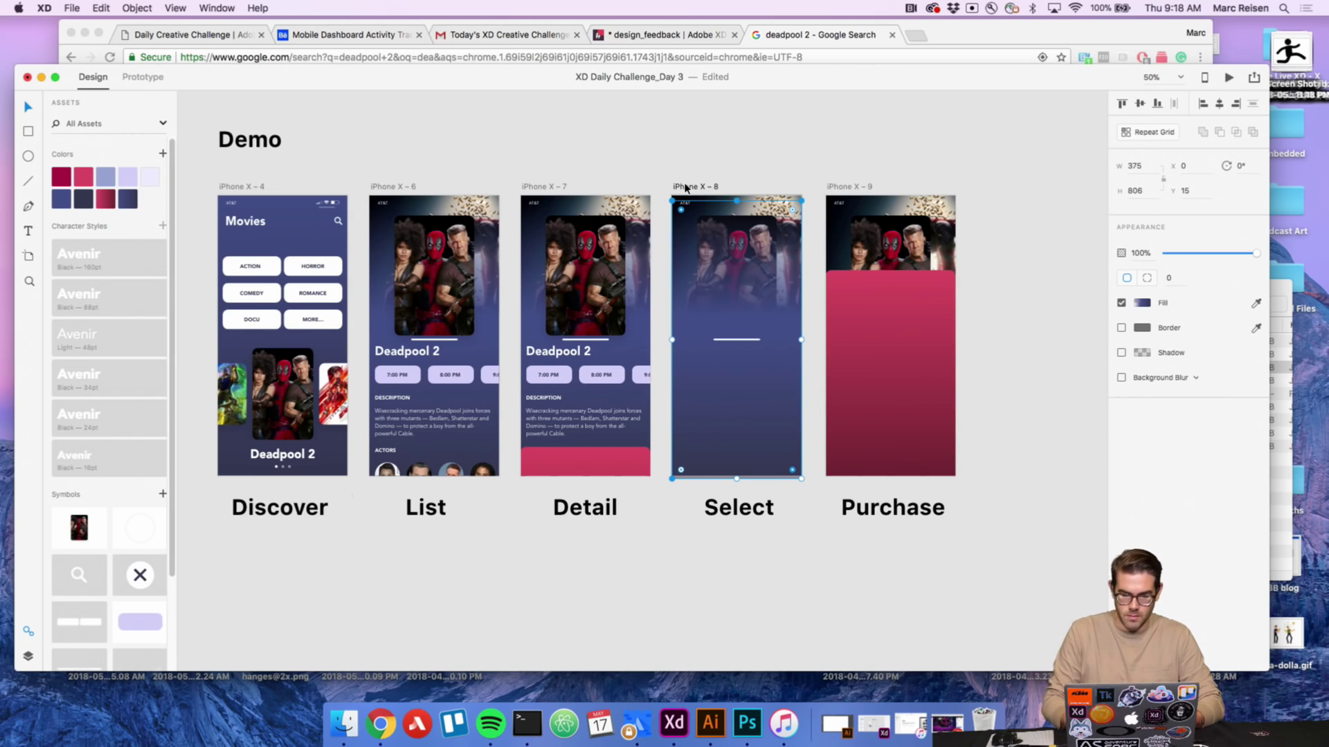
{"action": "key", "text": "shift+super+bracketright"}
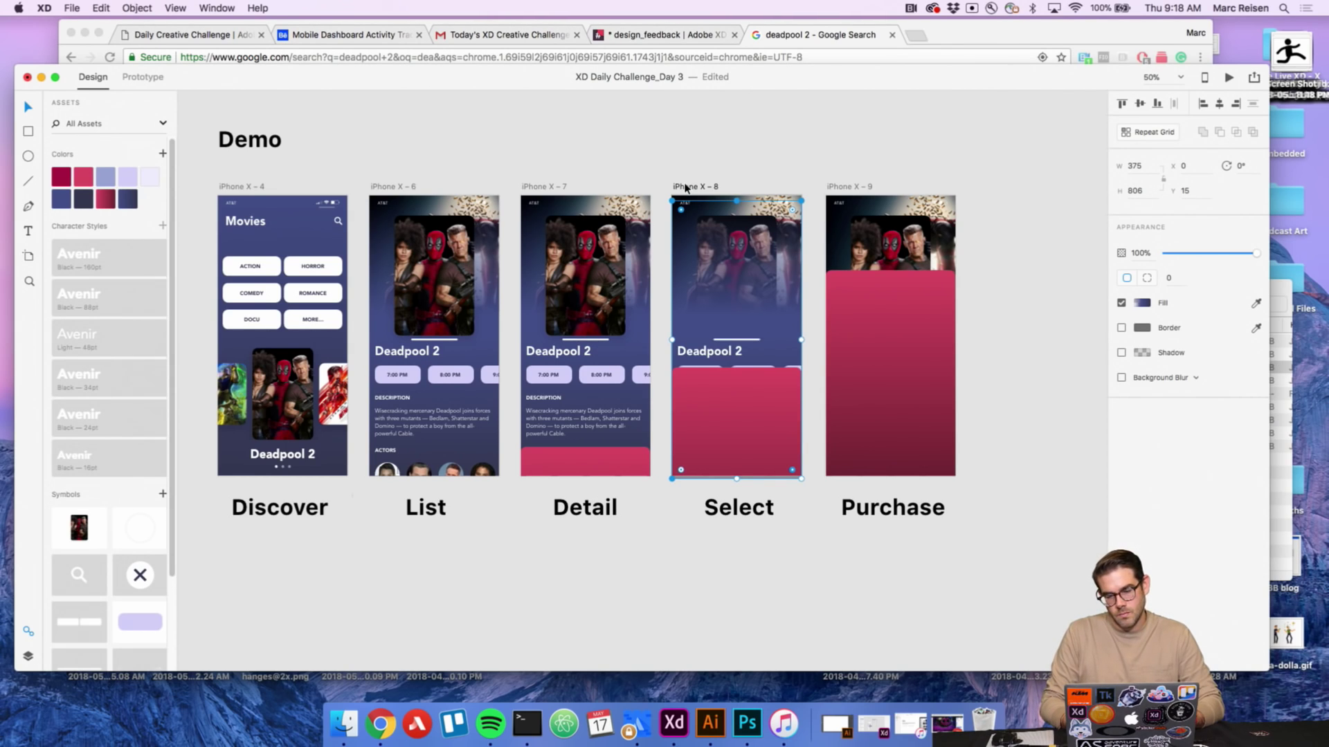
{"action": "left_click", "coordinate": [1006, 284]}
Place the play button symbol on the List artboard's Deadpool 2 poster at X 158, Y 203.
{"action": "key", "text": "z"}
{"action": "left_click", "coordinate": [496, 426], "text": "alt"}
{"action": "left_click_drag", "start_coordinate": [496, 426], "coordinate": [587, 411]}
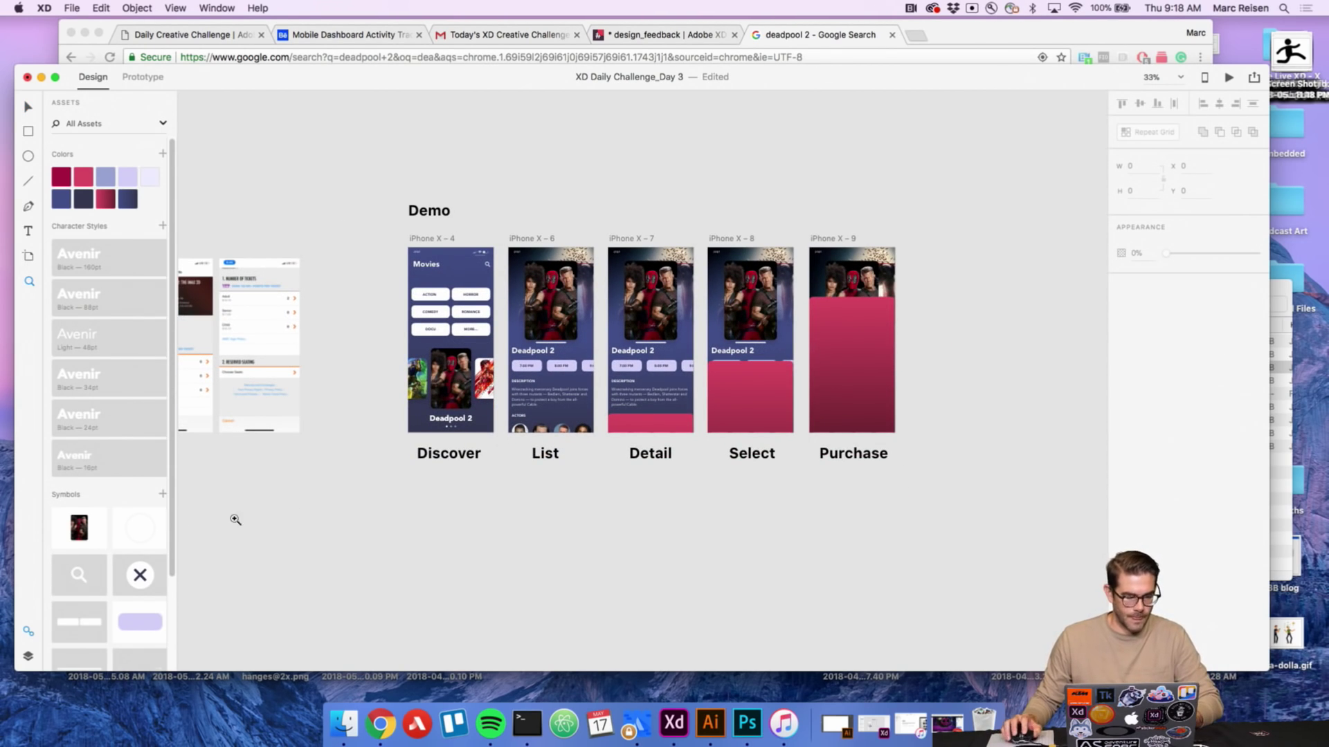
{"action": "left_click_drag", "start_coordinate": [148, 532], "coordinate": [554, 317]}
{"action": "scroll", "coordinate": [557, 318], "scroll_direction": "up", "scroll_amount": 5}
{"action": "left_click_drag", "start_coordinate": [523, 410], "coordinate": [519, 375]}
Copy the List poster's play button onto the posters of the Detail and Select artboards.
{"action": "key", "text": "super+c"}
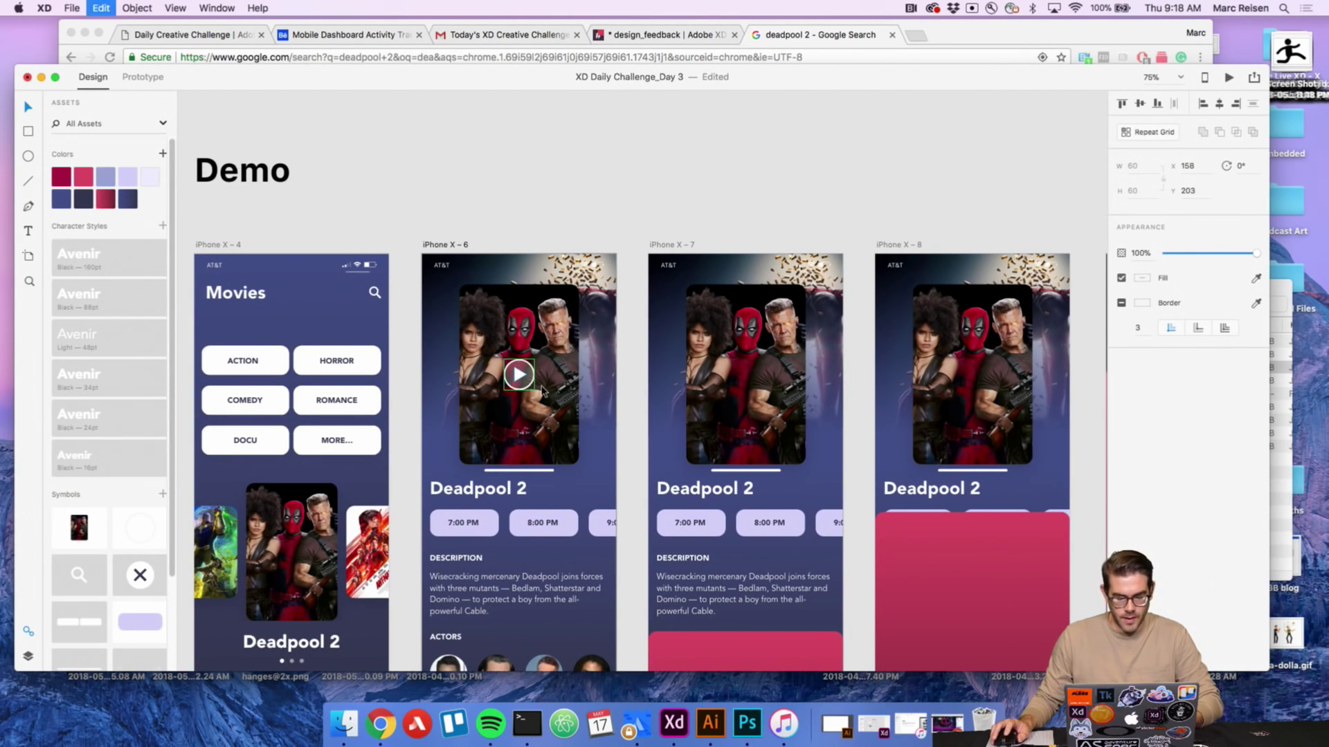
{"action": "left_click", "coordinate": [663, 245]}
{"action": "key", "text": "super+v"}
{"action": "scroll", "coordinate": [716, 359], "scroll_direction": "right", "scroll_amount": 5}
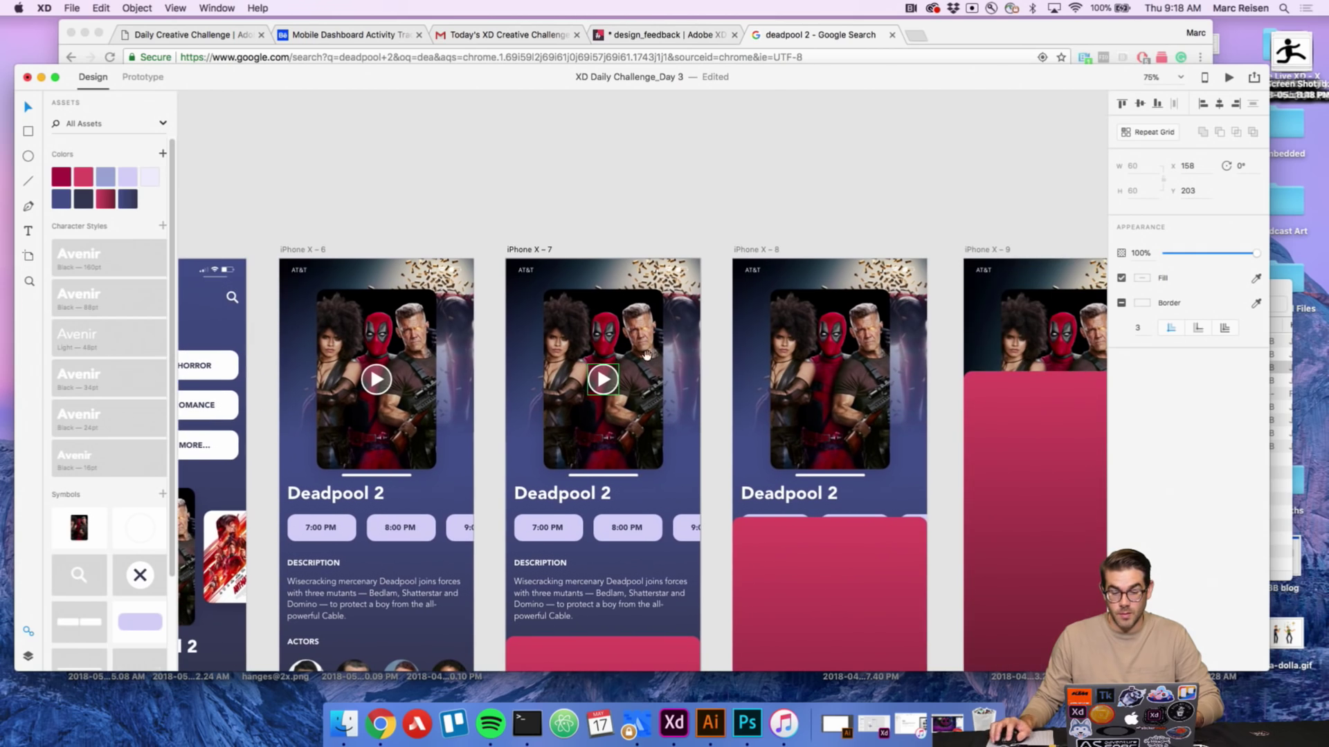
{"action": "left_click", "coordinate": [771, 249]}
{"action": "key", "text": "super+v"}
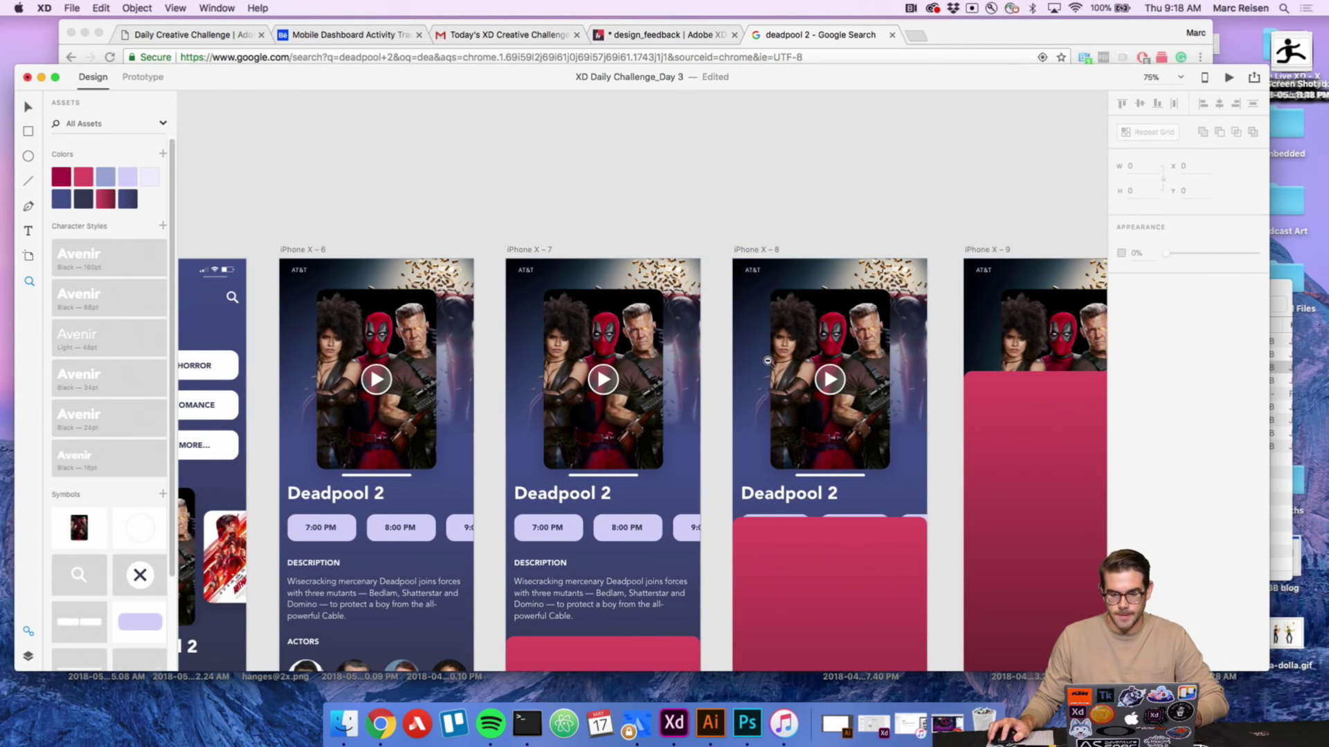
Draw a rectangle 375 wide and 821 high at Y -9 over the Select artboard and give it a dark purple border.
{"action": "key", "text": "super+minus"}
{"action": "scroll", "coordinate": [720, 311], "scroll_direction": "right", "scroll_amount": 1}
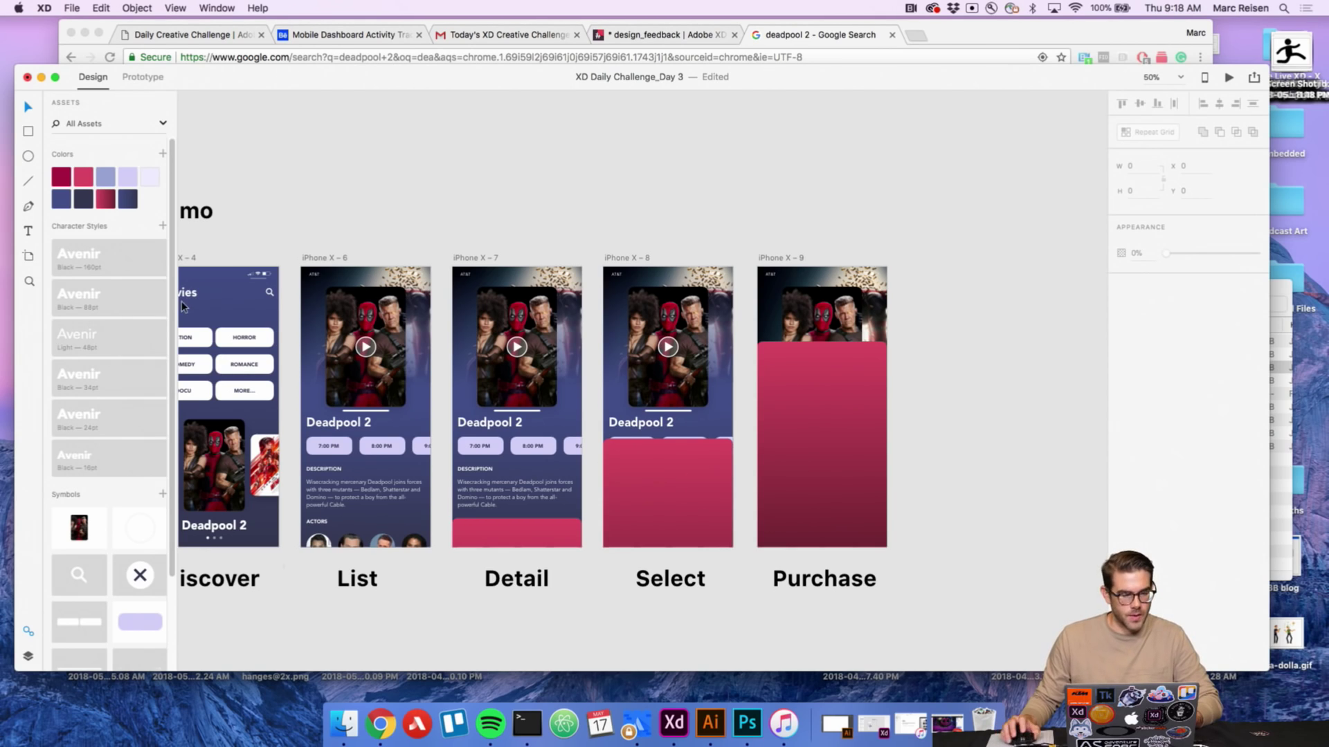
{"action": "left_click", "coordinate": [29, 129]}
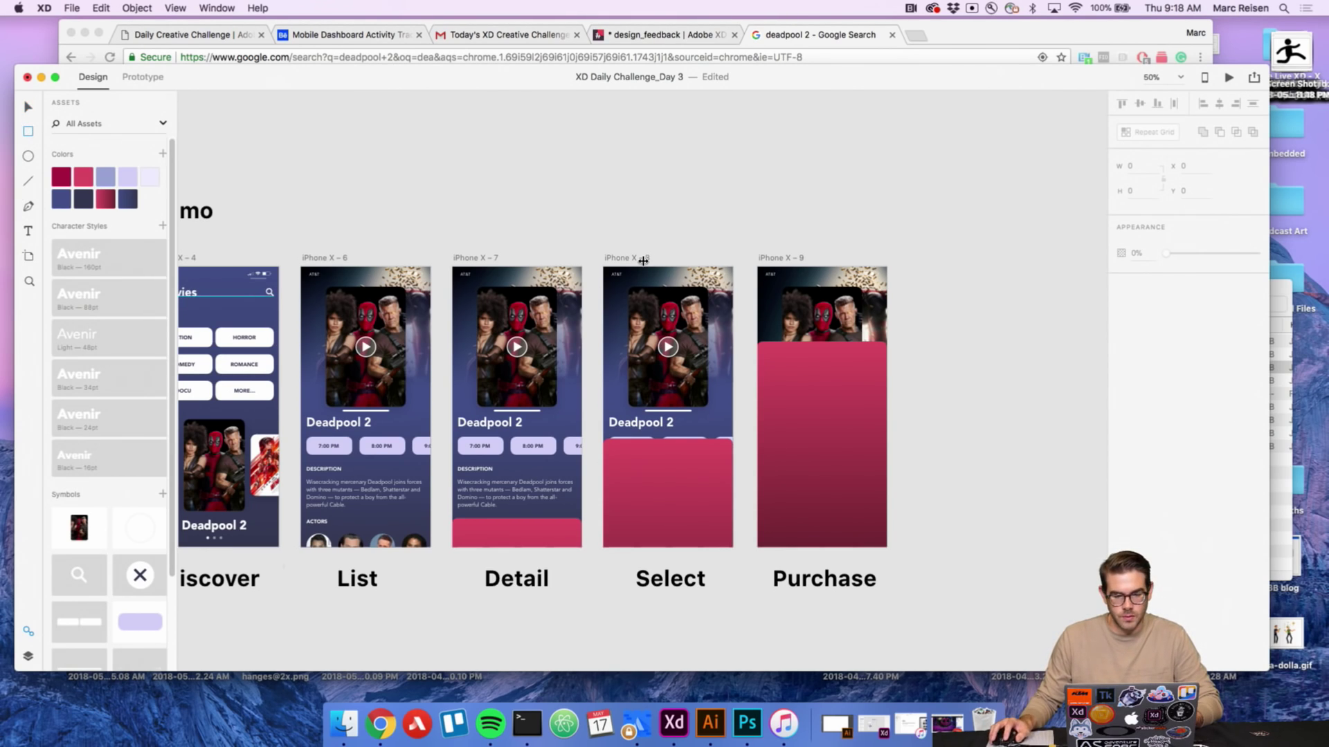
{"action": "left_click_drag", "start_coordinate": [601, 263], "coordinate": [735, 551]}
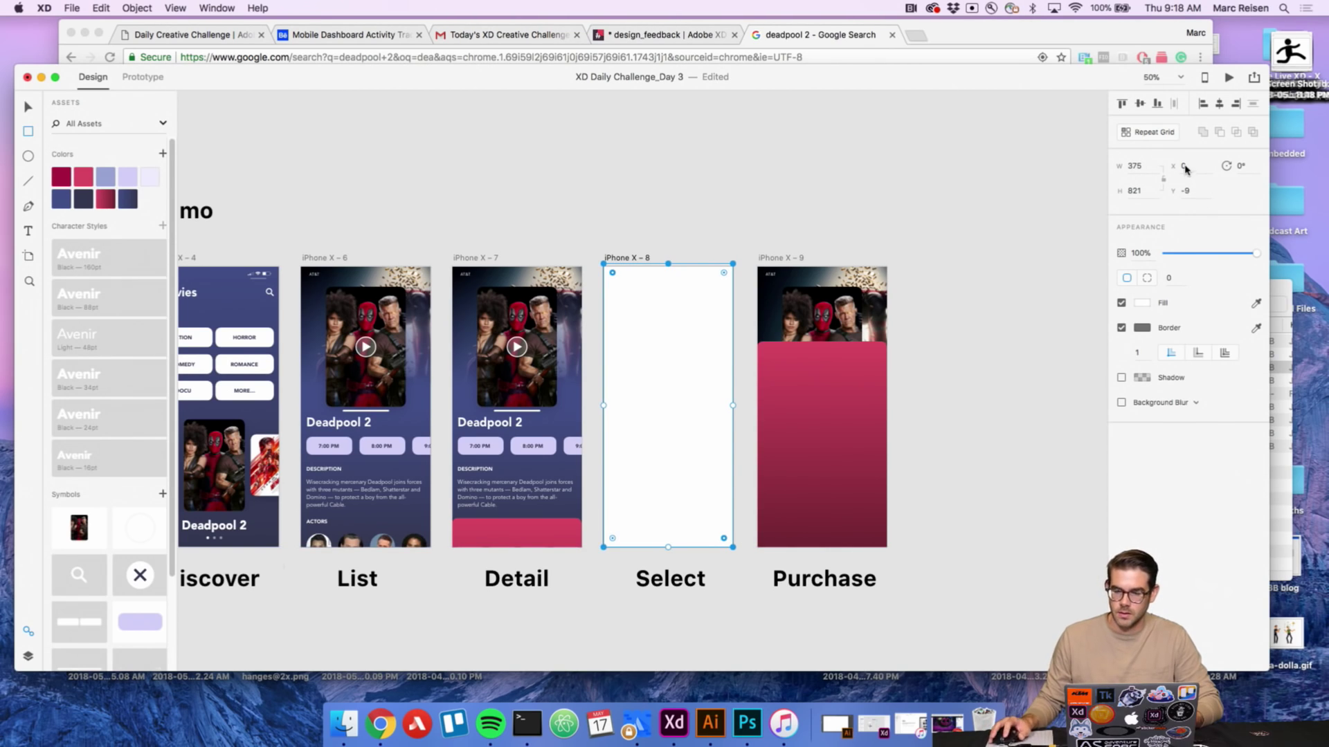
{"action": "left_click", "coordinate": [1144, 329]}
{"action": "left_click", "coordinate": [1089, 400]}
Apply a background blur to the Select artboard's new rectangle with amount 20, brightness -35 and opacity 14%.
{"action": "left_click", "coordinate": [1152, 403]}
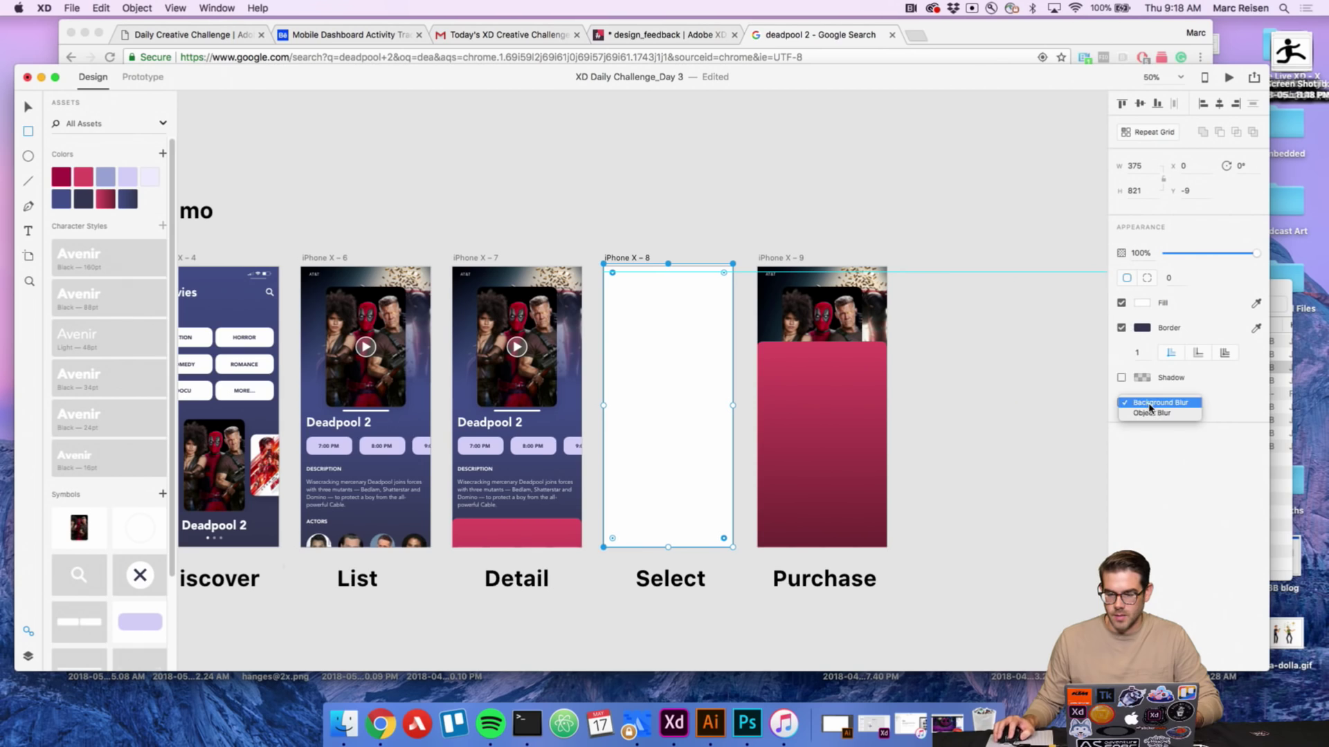
{"action": "left_click", "coordinate": [1177, 403]}
{"action": "left_click", "coordinate": [1121, 403]}
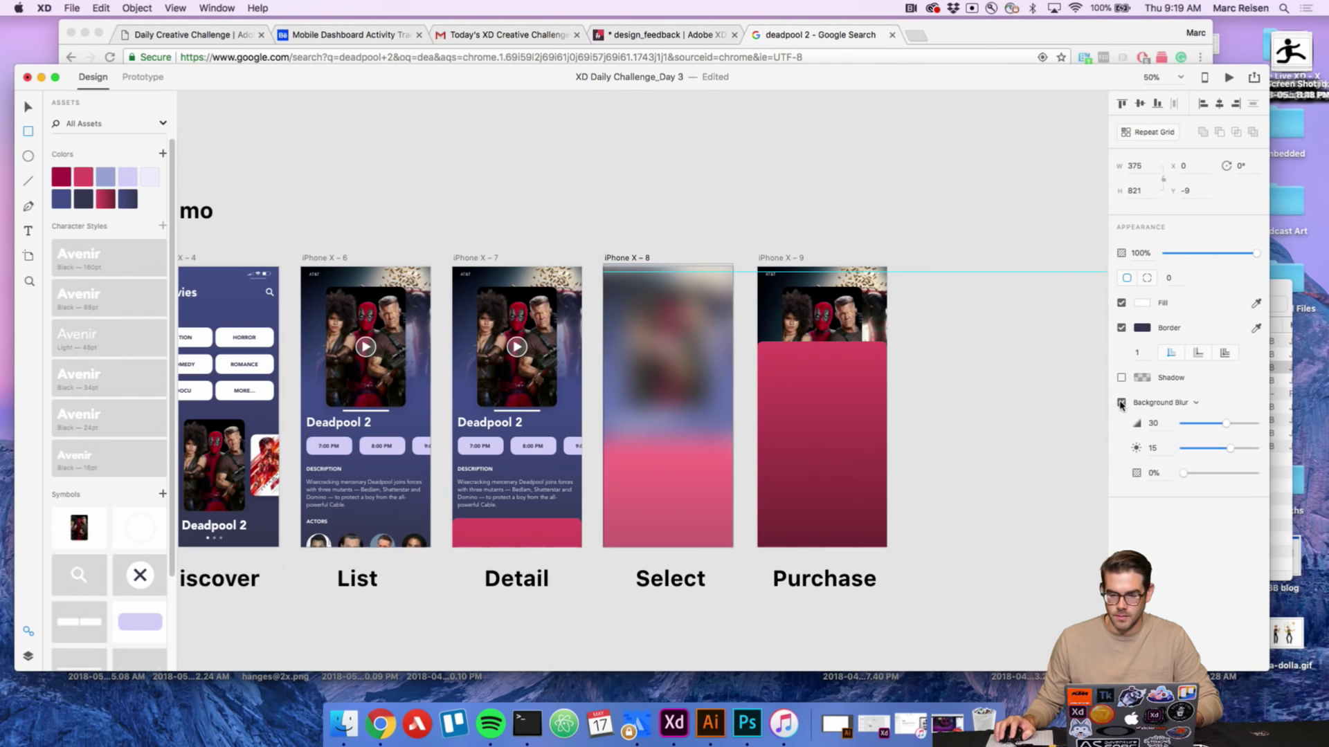
{"action": "mouse_move", "coordinate": [1183, 476]}
{"action": "left_mouse_down"}
{"action": "mouse_move", "coordinate": [1222, 476]}
{"action": "mouse_move", "coordinate": [1193, 477]}
{"action": "mouse_move", "coordinate": [1208, 452]}
{"action": "mouse_move", "coordinate": [1197, 454]}
{"action": "mouse_move", "coordinate": [1246, 424]}
{"action": "mouse_move", "coordinate": [1200, 425]}
{"action": "mouse_move", "coordinate": [1213, 424]}
{"action": "mouse_move", "coordinate": [1195, 450]}
{"action": "mouse_move", "coordinate": [1219, 474]}
{"action": "mouse_move", "coordinate": [1180, 476]}
{"action": "mouse_move", "coordinate": [1193, 475]}
{"action": "left_mouse_up"}
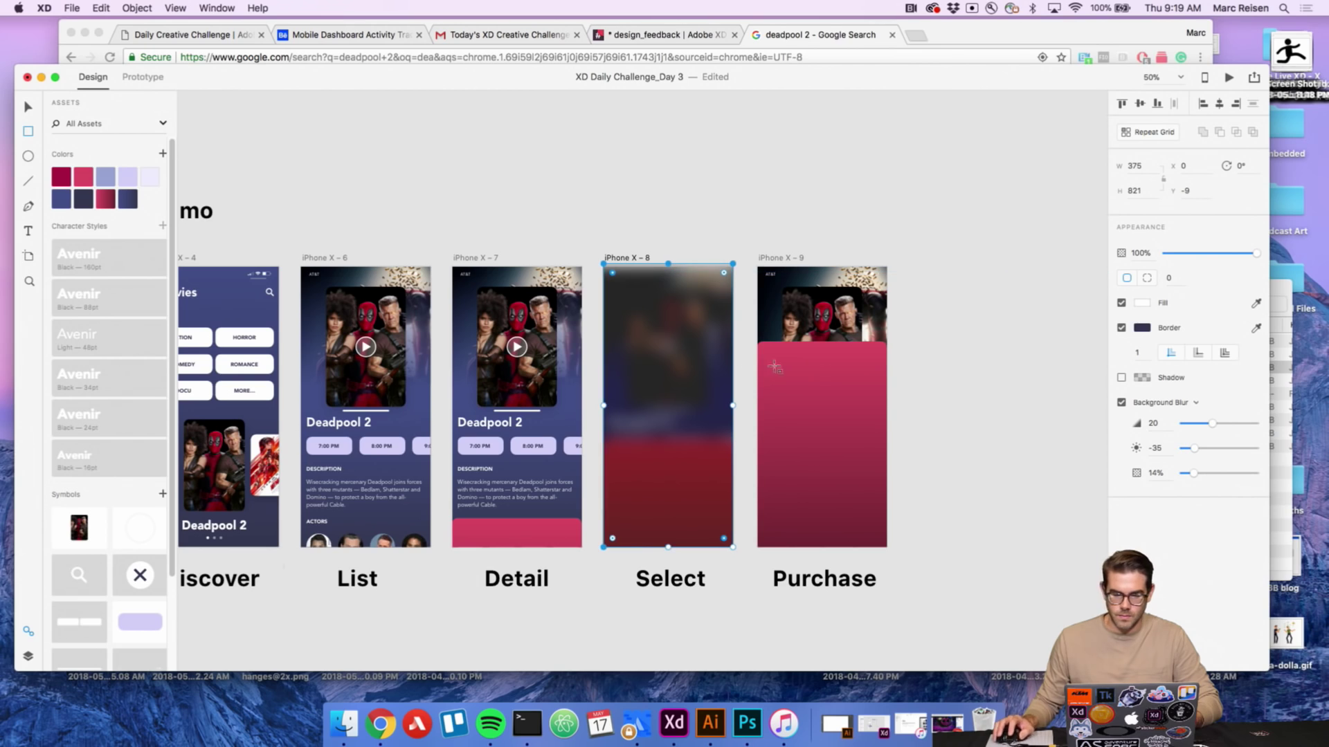
{"action": "key", "text": "Escape"}
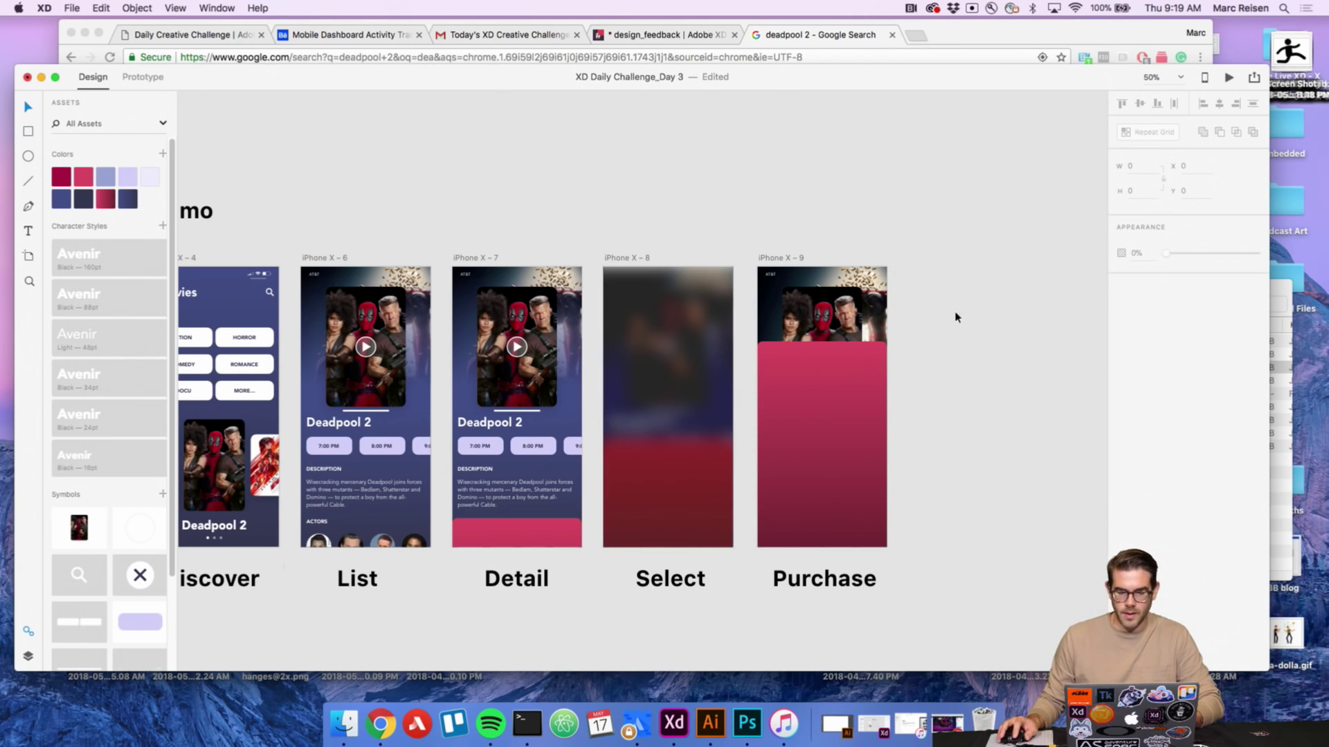
Move the Select artboard's blur rectangle to Y -3 and layer the pink panel in front of it.
{"action": "left_click", "coordinate": [729, 319]}
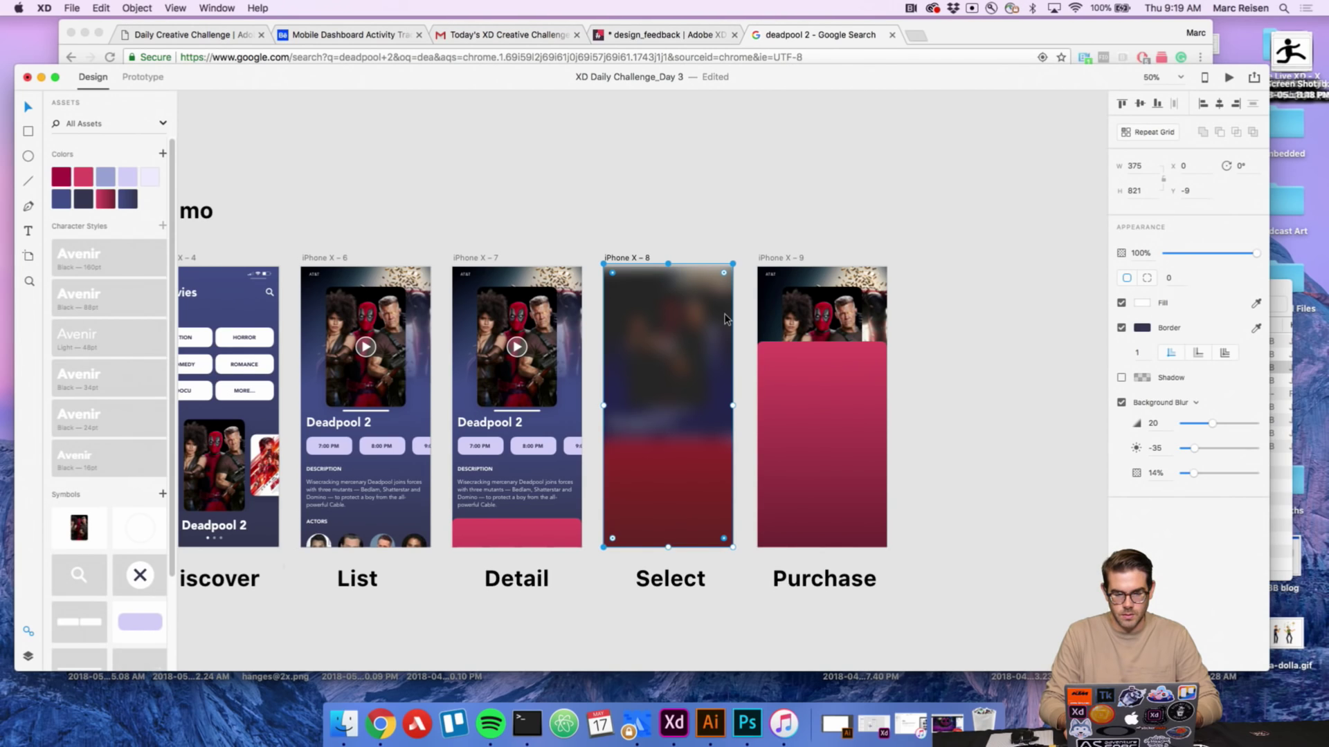
{"action": "left_click", "coordinate": [949, 488]}
{"action": "left_click_drag", "start_coordinate": [733, 534], "coordinate": [716, 484]}
{"action": "left_click", "coordinate": [985, 418]}
{"action": "mouse_move", "coordinate": [692, 422]}
{"action": "left_mouse_down"}
{"action": "mouse_move", "coordinate": [707, 368]}
{"action": "mouse_move", "coordinate": [699, 422]}
{"action": "left_mouse_up"}
{"action": "left_click_drag", "start_coordinate": [712, 358], "coordinate": [713, 359]}
{"action": "left_click", "coordinate": [997, 386]}
Copy the Select artboard's blur rectangle onto the Purchase artboard and bring the pink panel in front of it.
{"action": "left_click", "coordinate": [689, 390]}
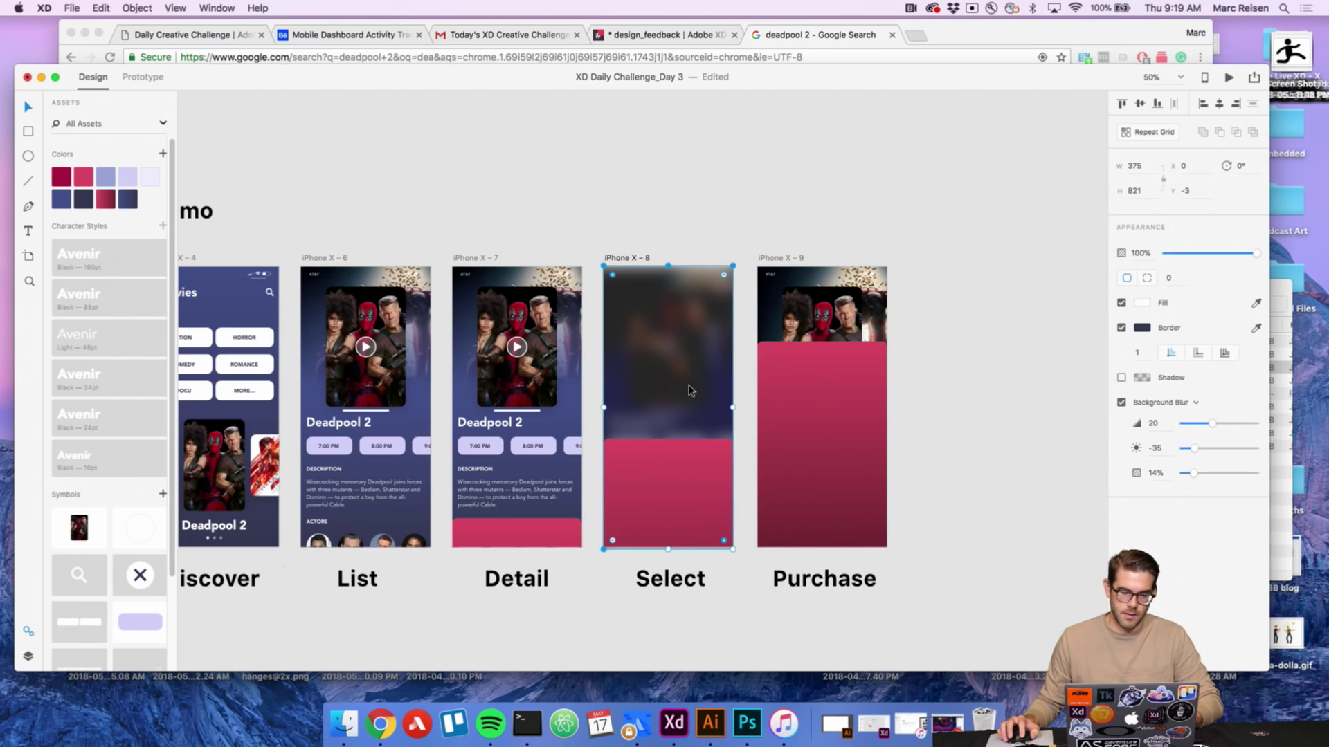
{"action": "left_click", "coordinate": [776, 257]}
{"action": "key", "text": "cmd+v"}
{"action": "key", "text": "Escape"}
{"action": "left_click", "coordinate": [845, 433]}
{"action": "left_click", "coordinate": [955, 436]}
{"action": "left_click", "coordinate": [877, 540]}
{"action": "key", "text": "cmd+shift+]"}
{"action": "left_click", "coordinate": [847, 317]}
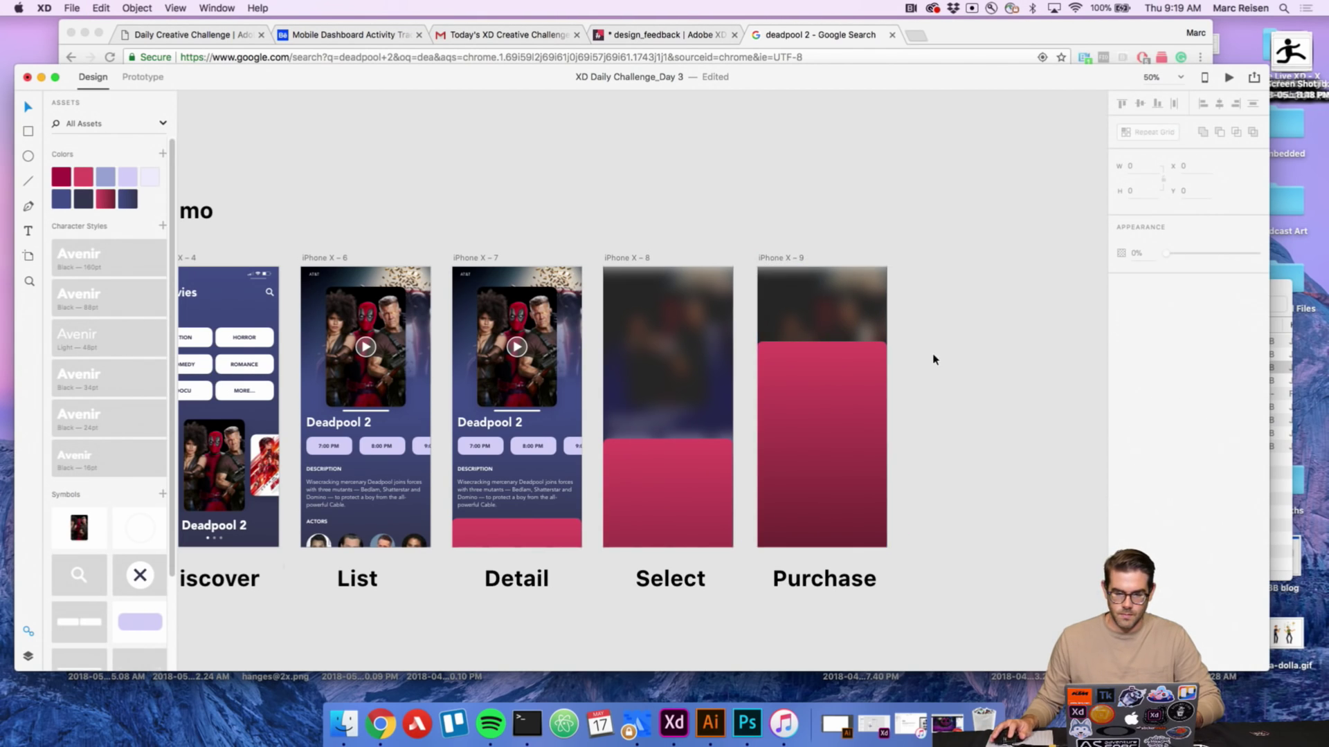
Fill the genre buttons on the Discover artboard with the saved light lavender color.
{"action": "key", "text": "z"}
{"action": "left_click", "coordinate": [928, 360], "text": "alt"}
{"action": "left_click", "coordinate": [840, 435], "text": "alt"}
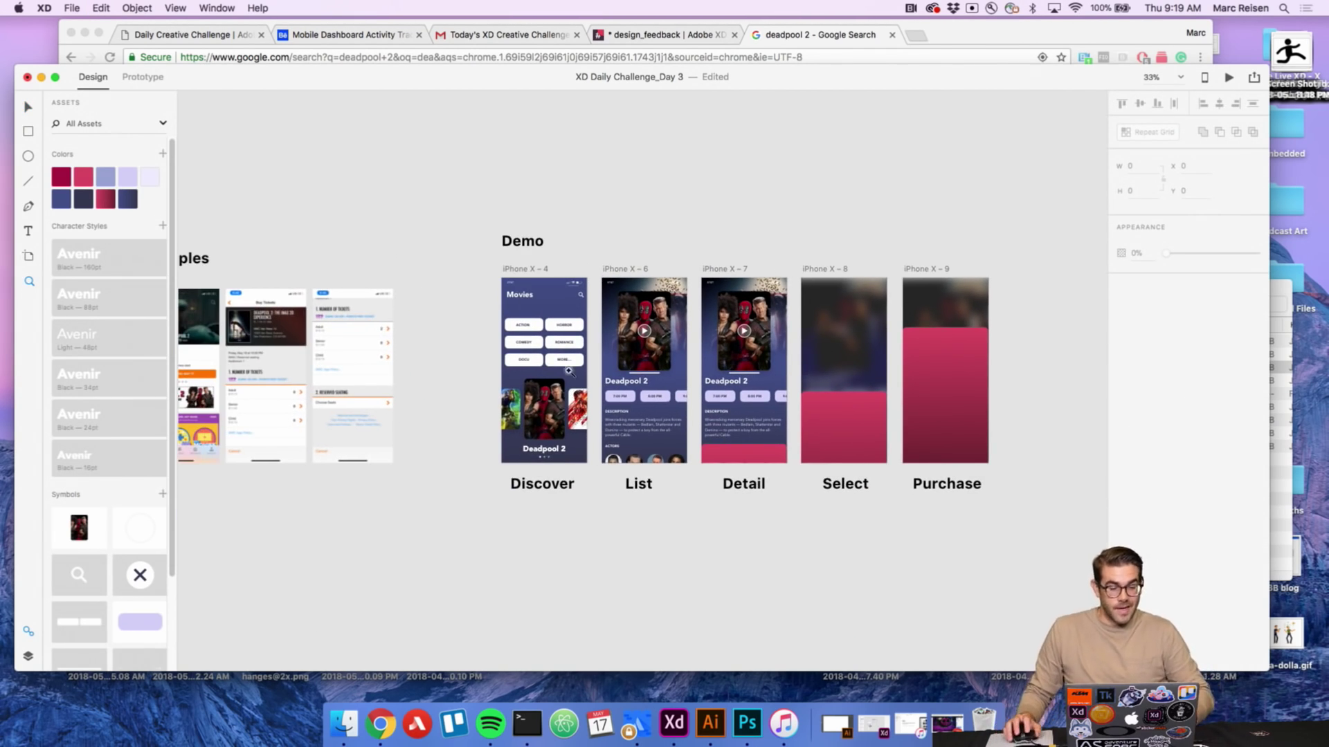
{"action": "left_click", "coordinate": [555, 350]}
{"action": "left_click", "coordinate": [555, 350]}
{"action": "key", "text": "v"}
{"action": "left_click", "coordinate": [521, 332]}
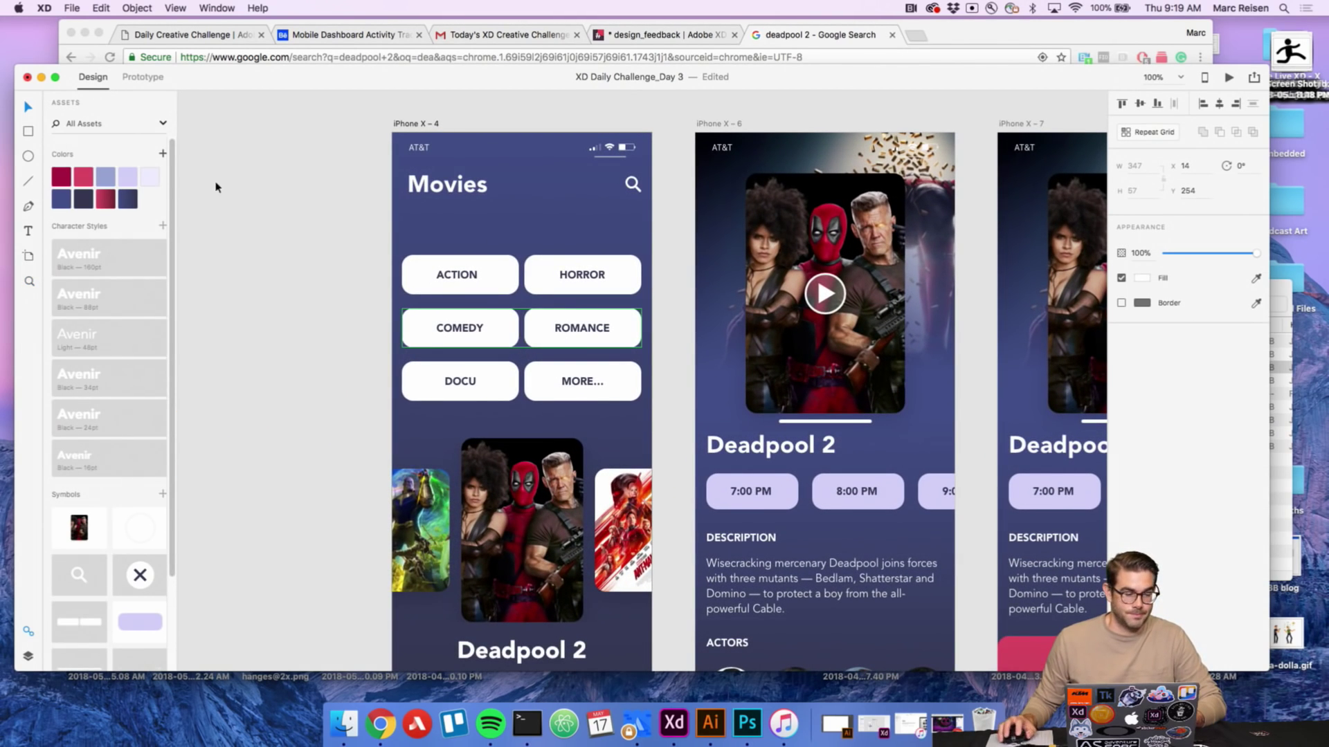
{"action": "left_click", "coordinate": [136, 181]}
{"action": "left_click", "coordinate": [322, 266]}
Copy the List artboard's DESCRIPTION heading above the genre buttons on the Discover artboard and change its text to GENRES.
{"action": "key", "text": "z"}
{"action": "left_click", "coordinate": [353, 288], "text": "alt"}
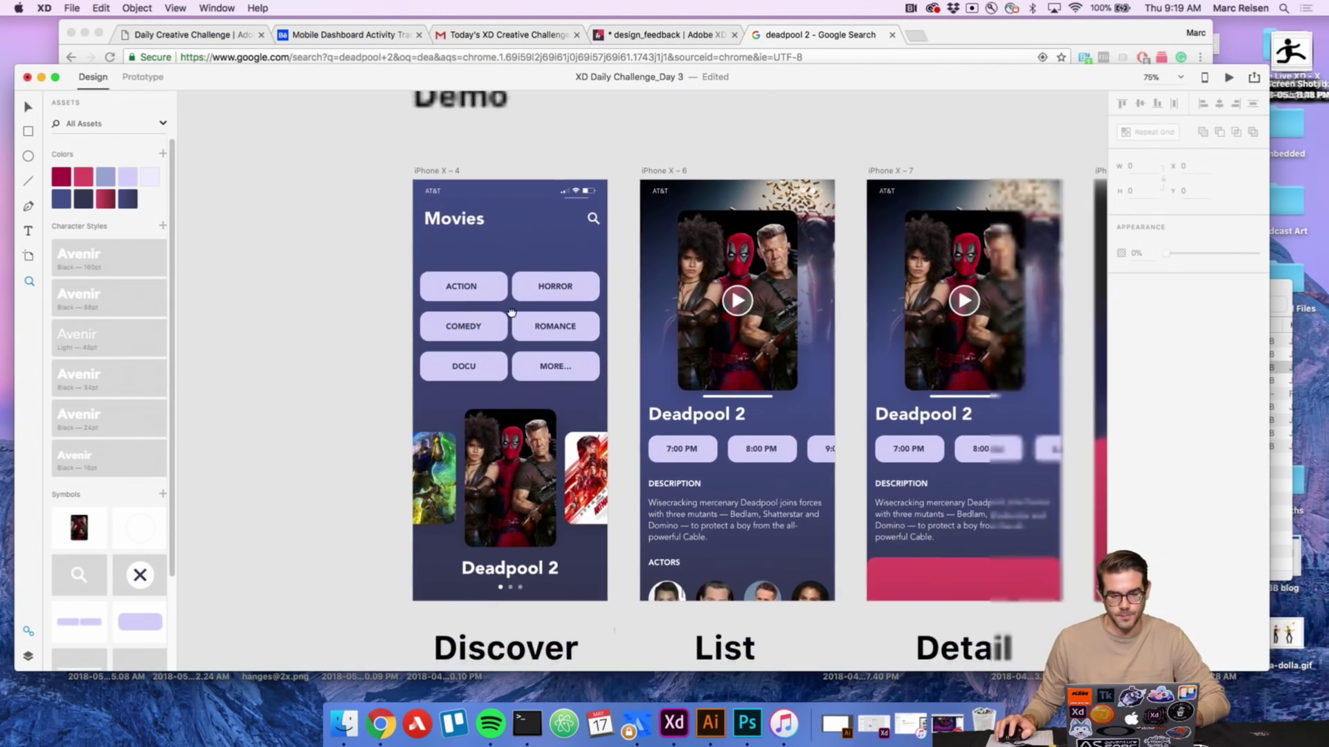
{"action": "key", "text": "v"}
{"action": "left_click", "coordinate": [656, 473]}
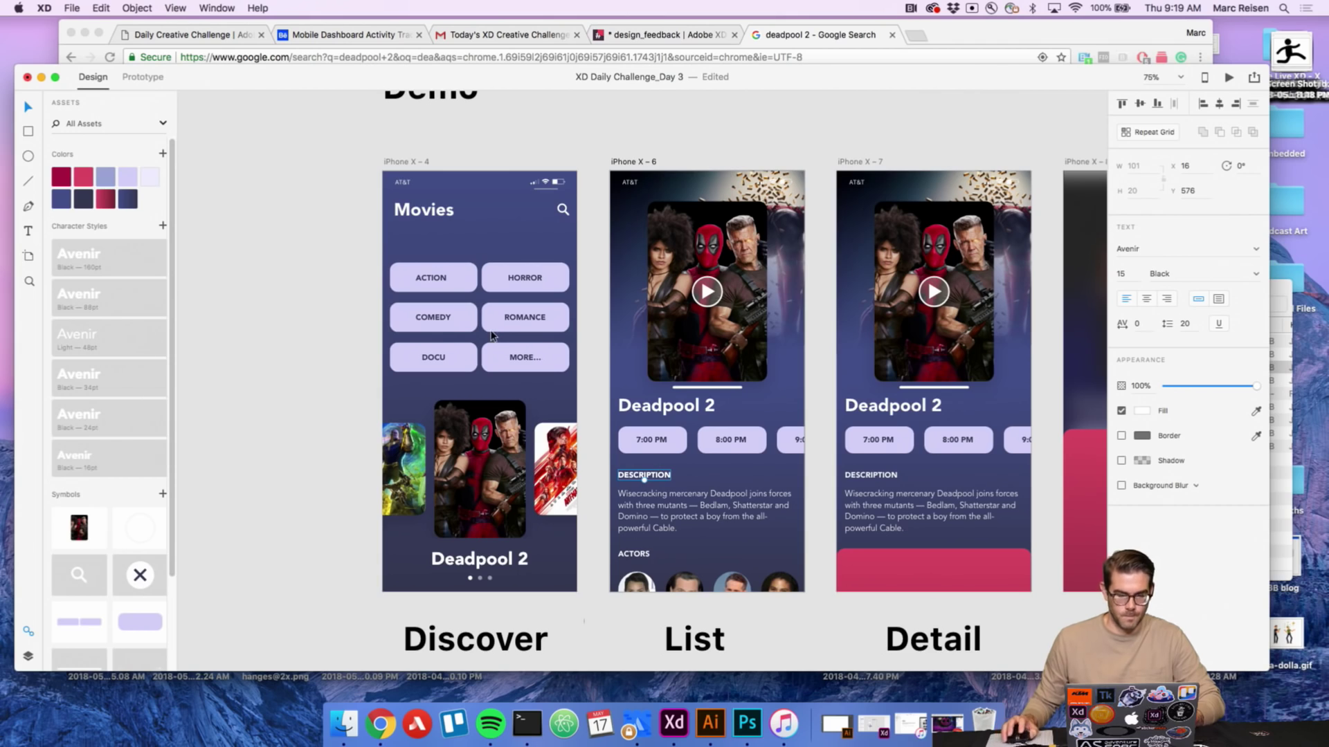
{"action": "left_click_drag", "start_coordinate": [667, 482], "coordinate": [437, 249]}
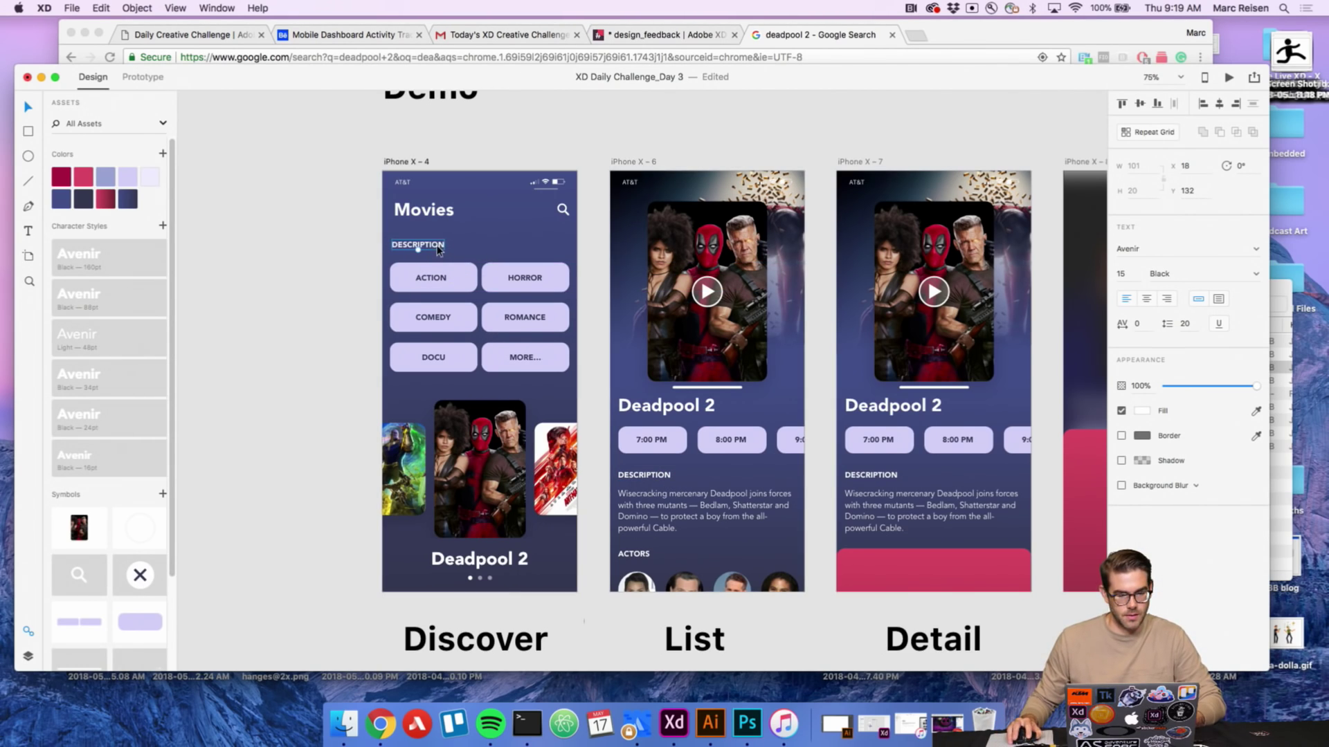
{"action": "double_click", "coordinate": [436, 246]}
{"action": "type", "text": "GENRES"}
{"action": "left_click", "coordinate": [436, 249]}
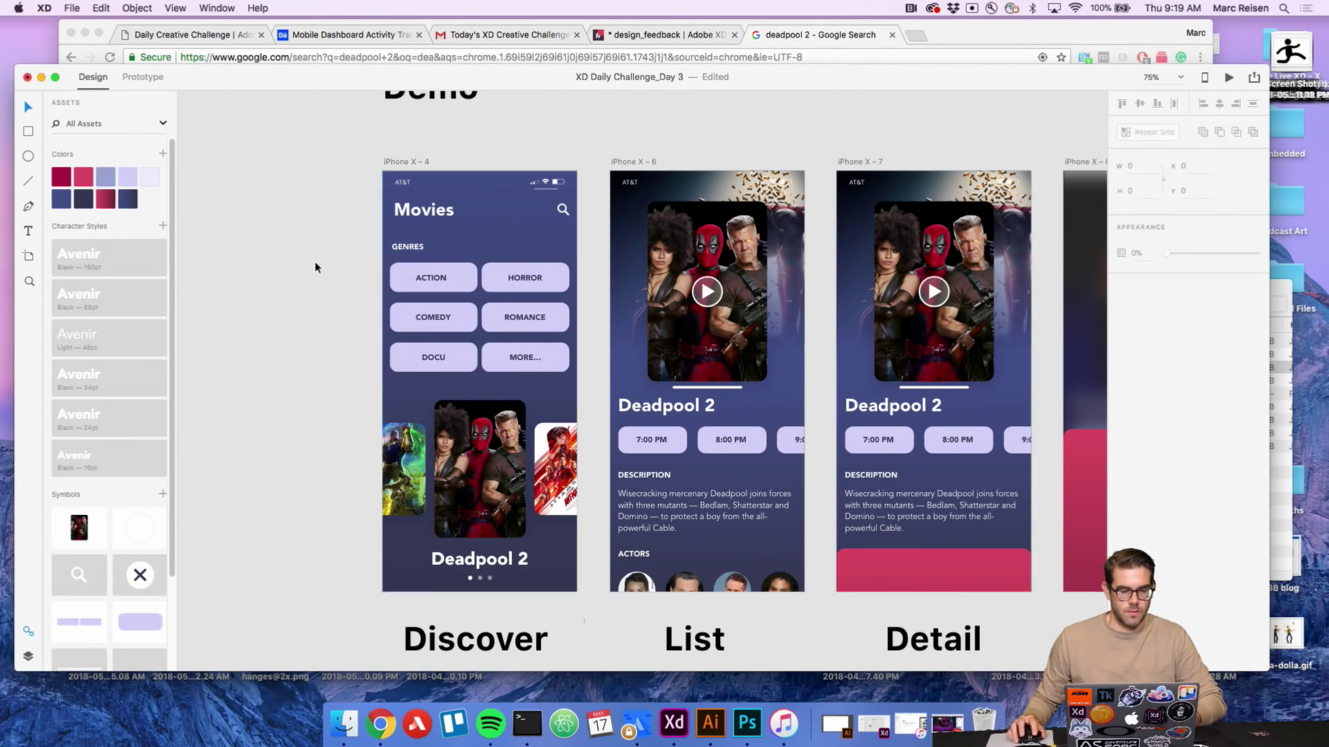
Place the fruit icon symbol to the right of the Deadpool 2 title on the Detail artboard.
{"action": "key", "text": "z"}
{"action": "left_click", "coordinate": [521, 303], "text": "alt"}
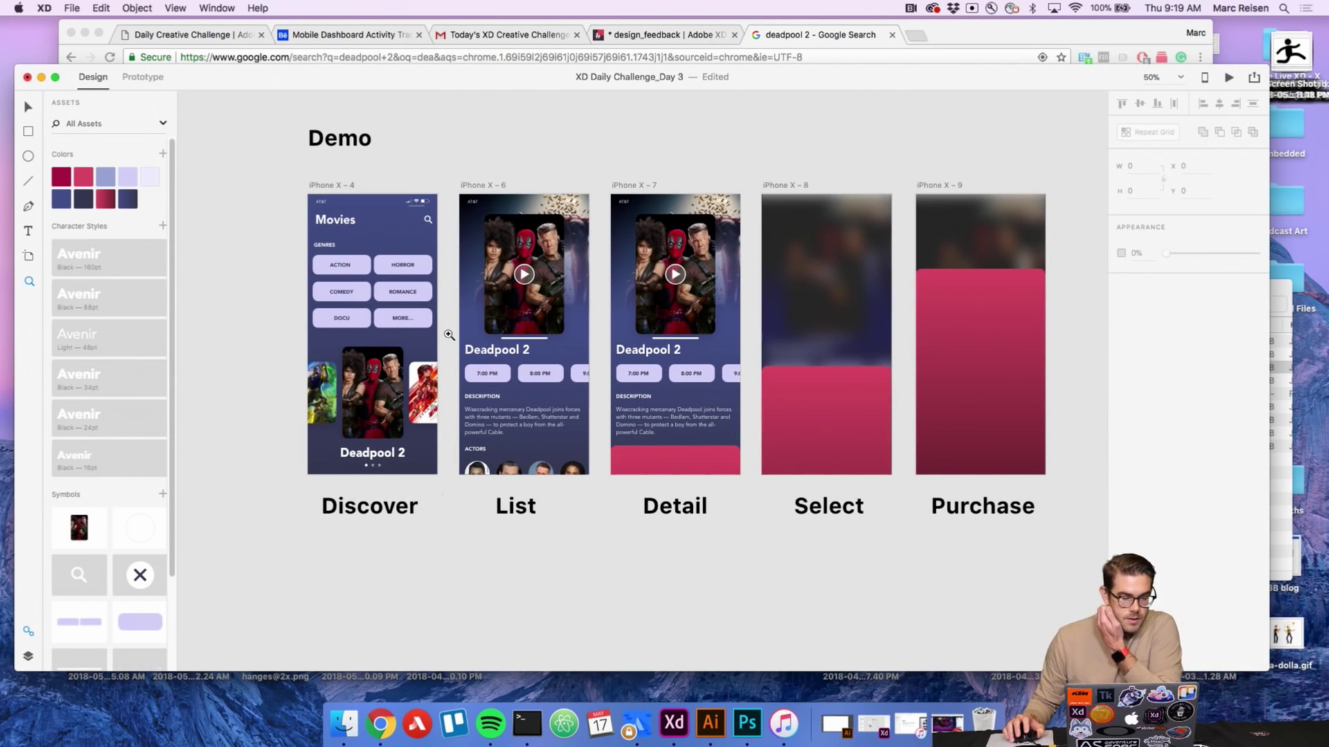
{"action": "left_click", "coordinate": [405, 452]}
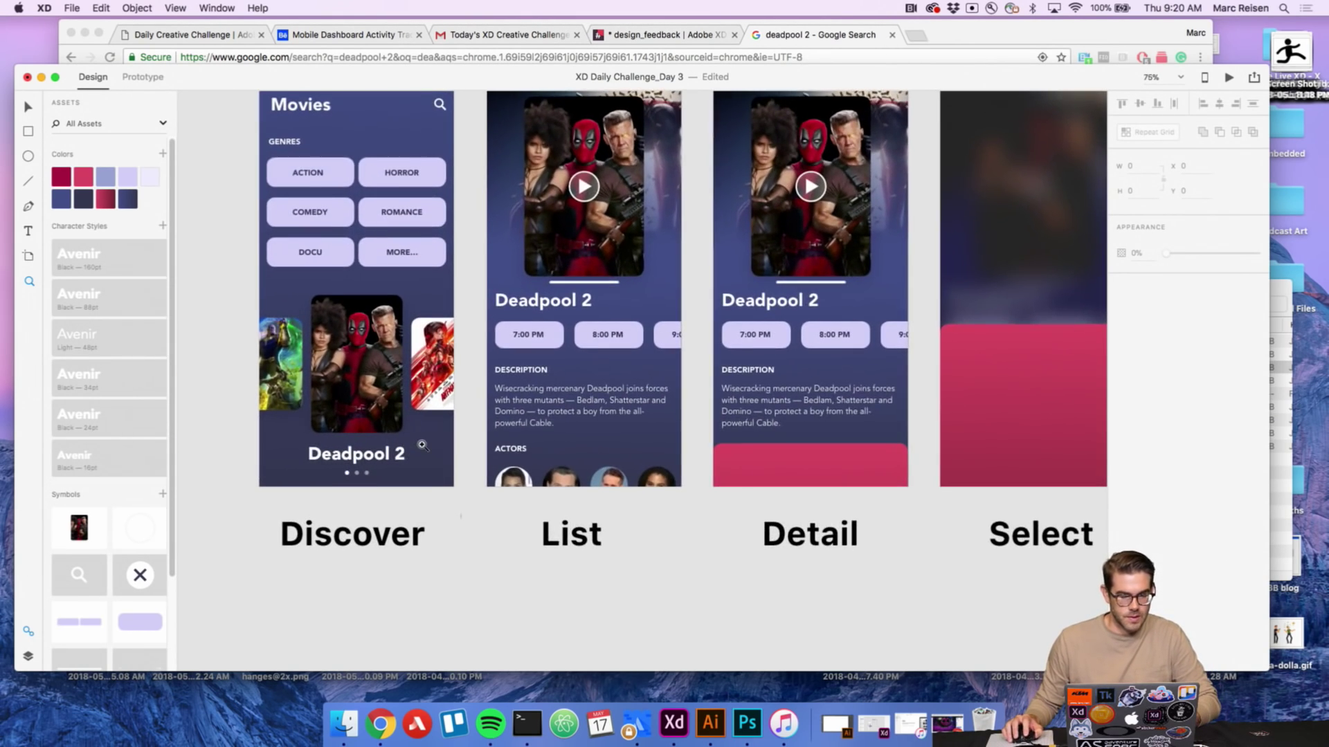
{"action": "left_click", "coordinate": [432, 413], "text": "alt"}
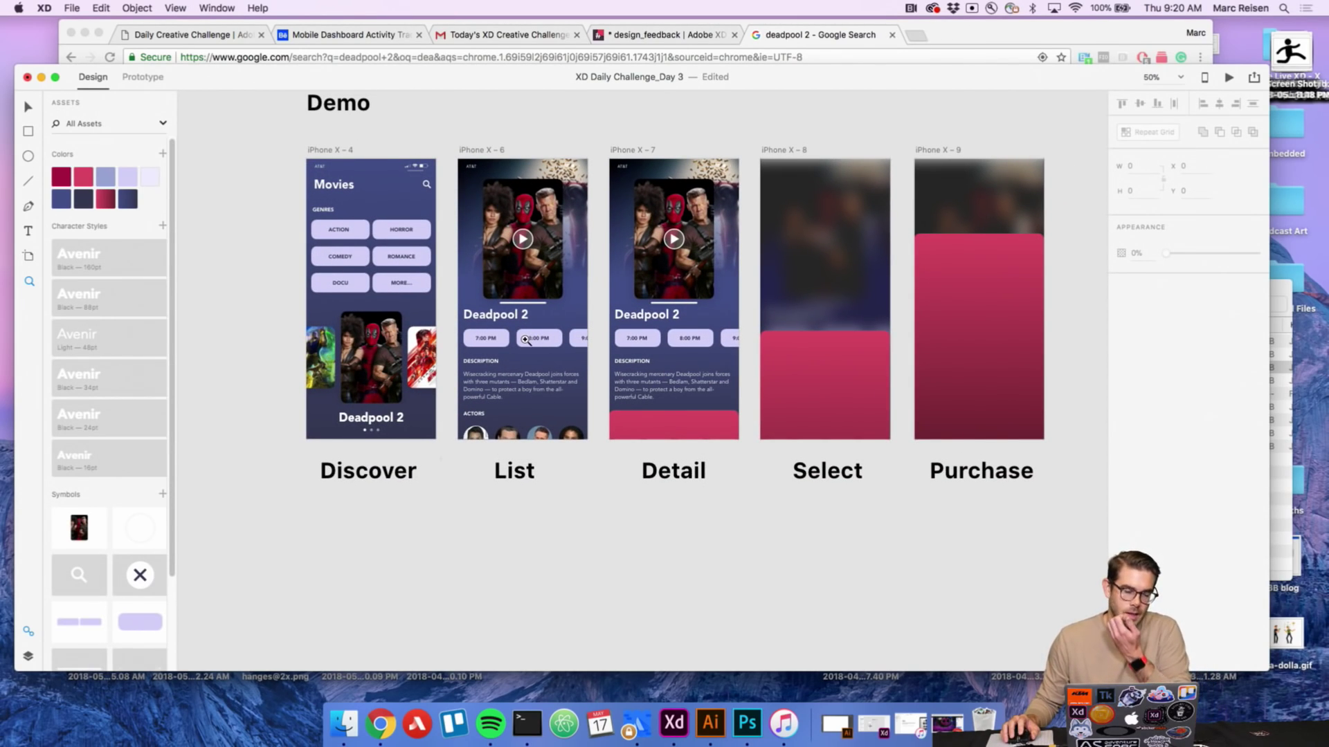
{"action": "scroll", "coordinate": [641, 345], "scroll_direction": "right", "scroll_amount": 4}
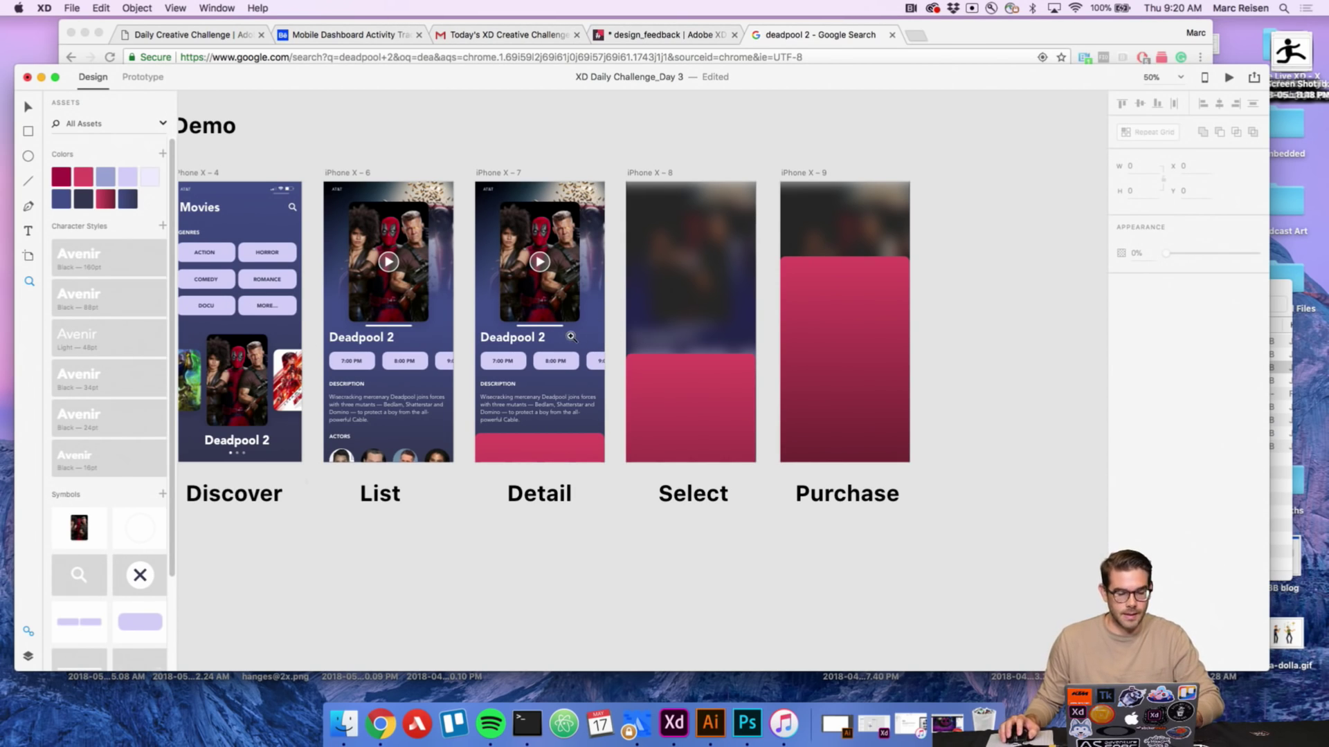
{"action": "scroll", "coordinate": [113, 539], "scroll_direction": "down", "scroll_amount": 4}
{"action": "left_click_drag", "start_coordinate": [139, 603], "coordinate": [606, 316]}
{"action": "scroll", "coordinate": [574, 337], "scroll_direction": "up", "scroll_amount": 5}
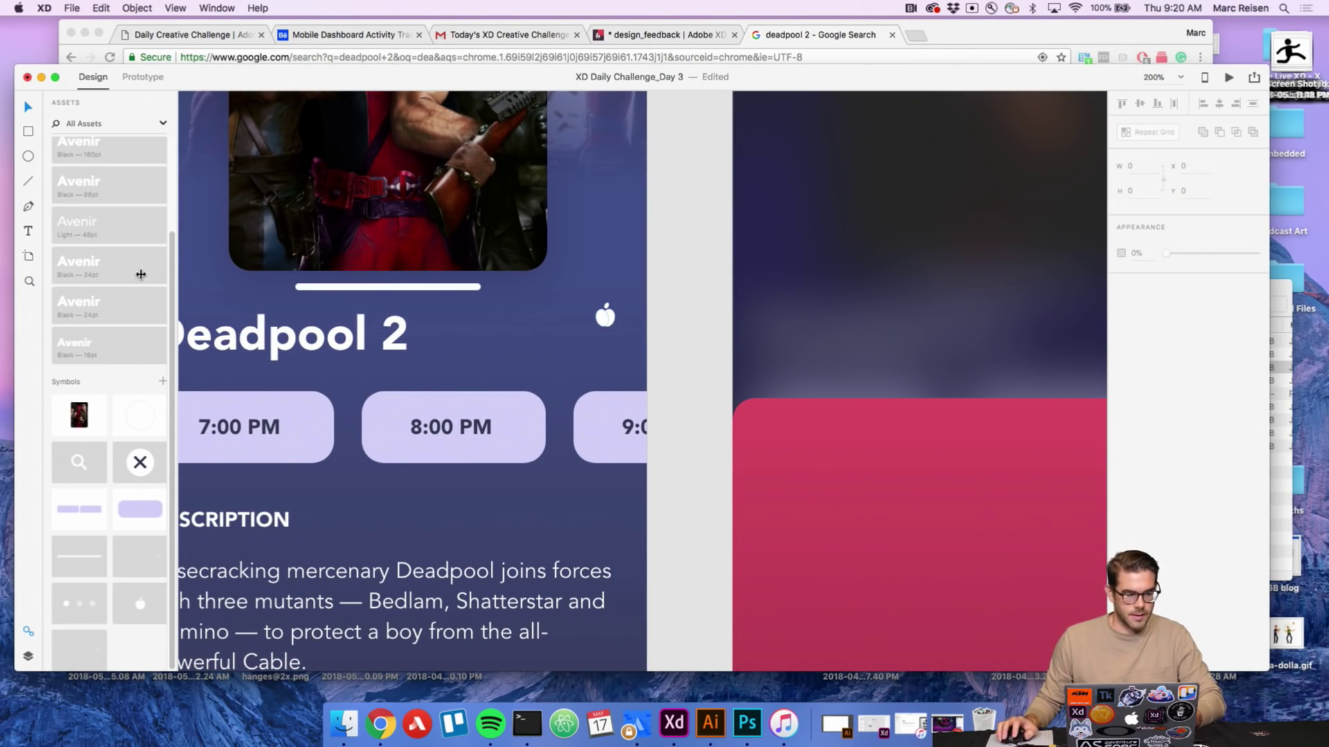
Add the text 84% beside the Detail artboard's title, apply the Avenir Light 48pt style and set its size to 36.
{"action": "left_click", "coordinate": [487, 345]}
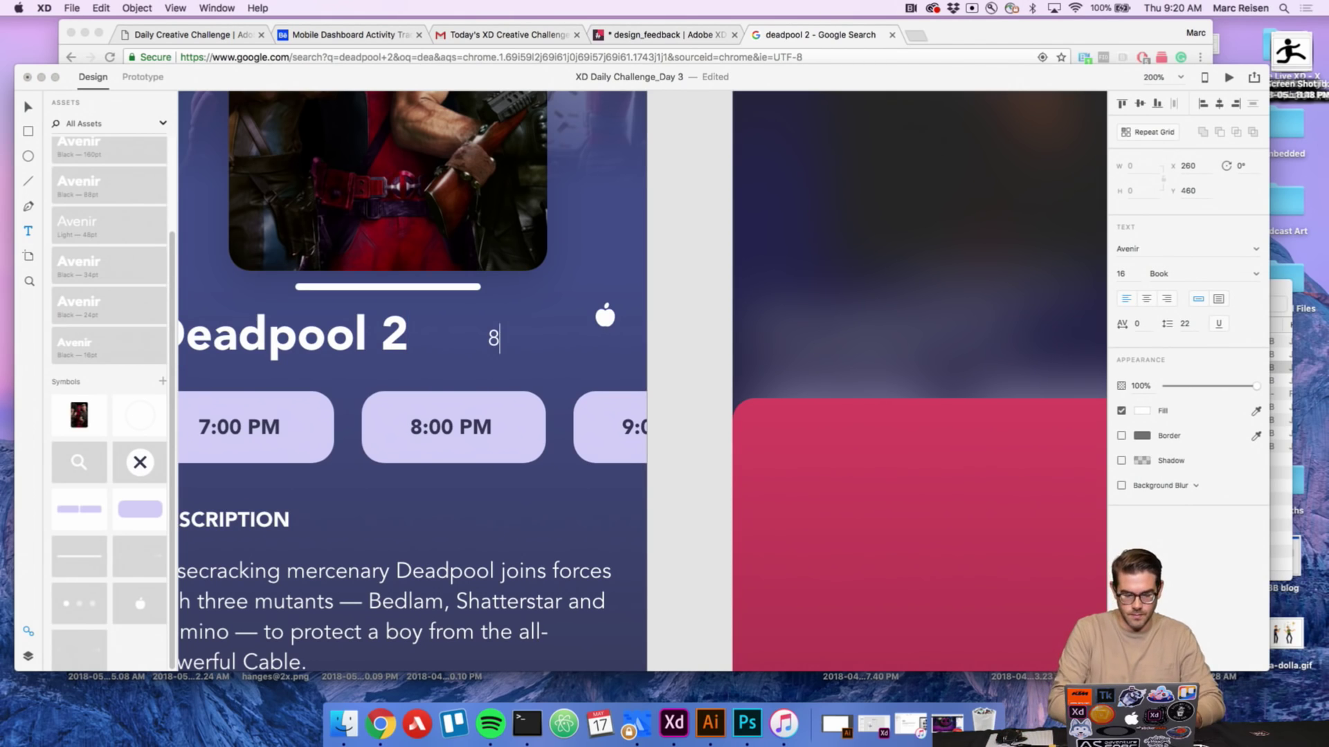
{"action": "type", "text": "84%"}
{"action": "key", "text": "Escape"}
{"action": "left_click", "coordinate": [653, 332]}
{"action": "left_click", "coordinate": [505, 337]}
{"action": "left_click", "coordinate": [108, 234]}
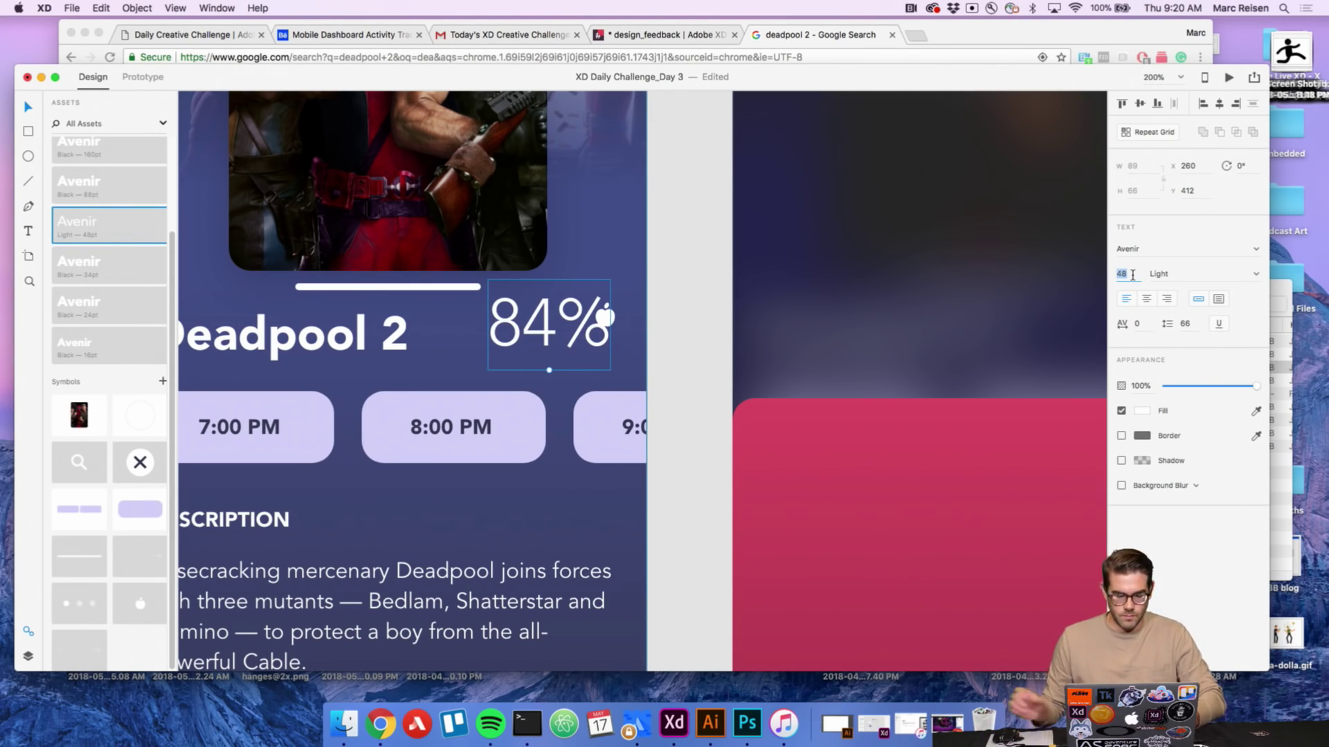
{"action": "type", "text": "36"}
{"action": "key", "text": "Return"}
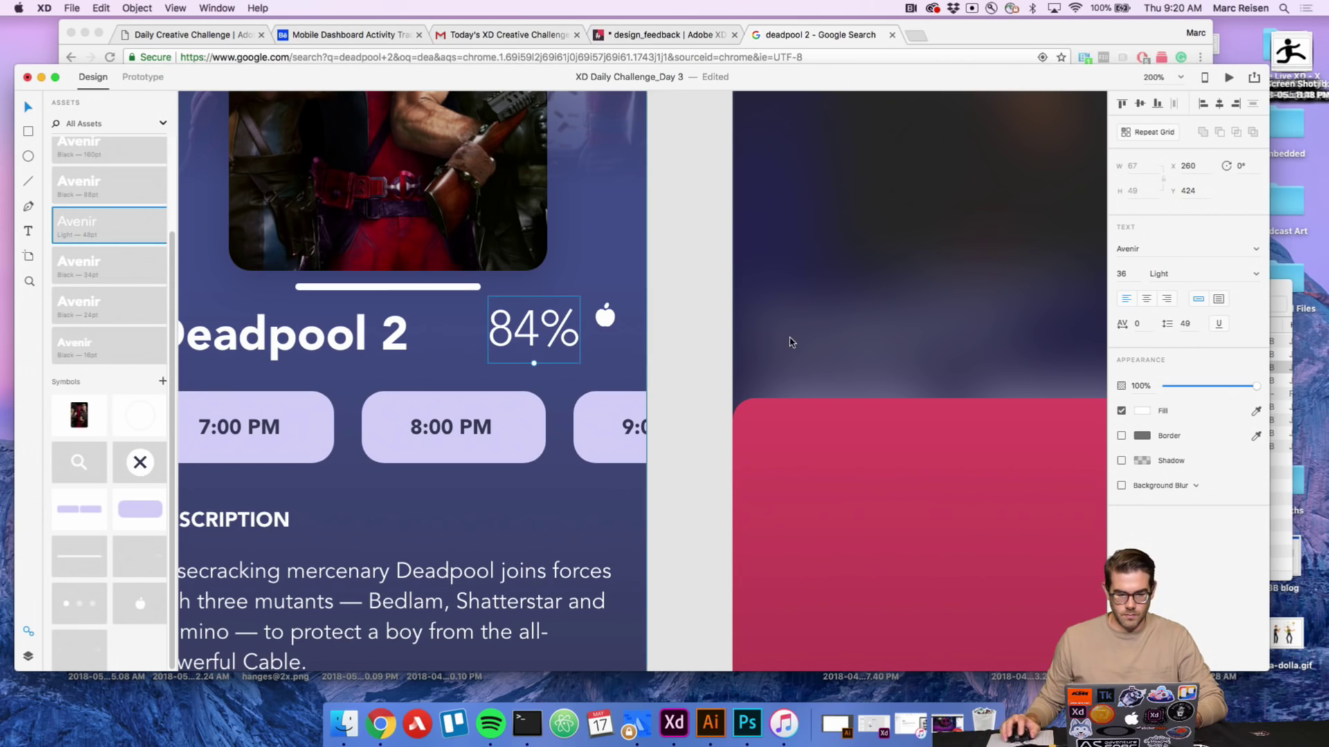
Shift the 84% rating closer to the Detail artboard's edge and place the fruit icon directly after it at X 345, Y 448.
{"action": "left_click", "coordinate": [711, 341]}
{"action": "left_click_drag", "start_coordinate": [576, 338], "coordinate": [618, 348]}
{"action": "left_click", "coordinate": [611, 335]}
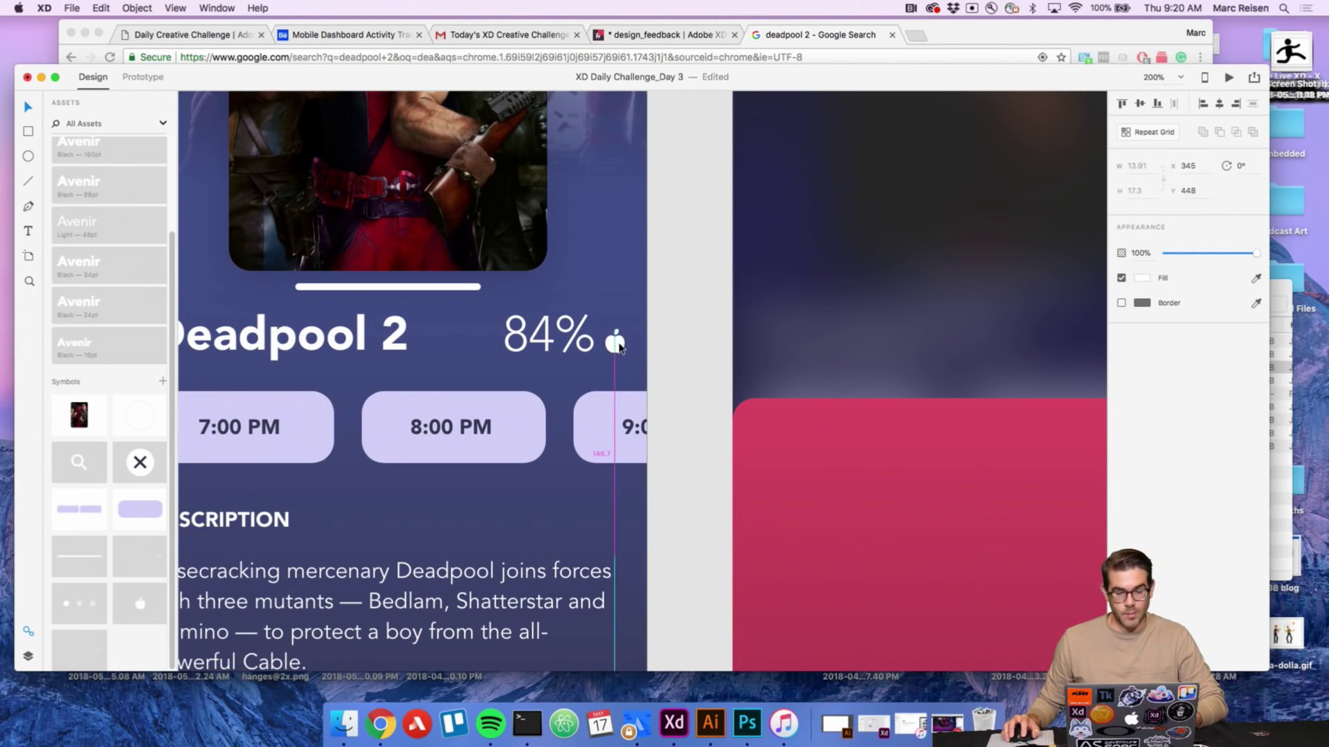
{"action": "left_click", "coordinate": [699, 326]}
{"action": "key", "text": "super+0"}
{"action": "left_click_drag", "start_coordinate": [725, 334], "coordinate": [692, 356]}
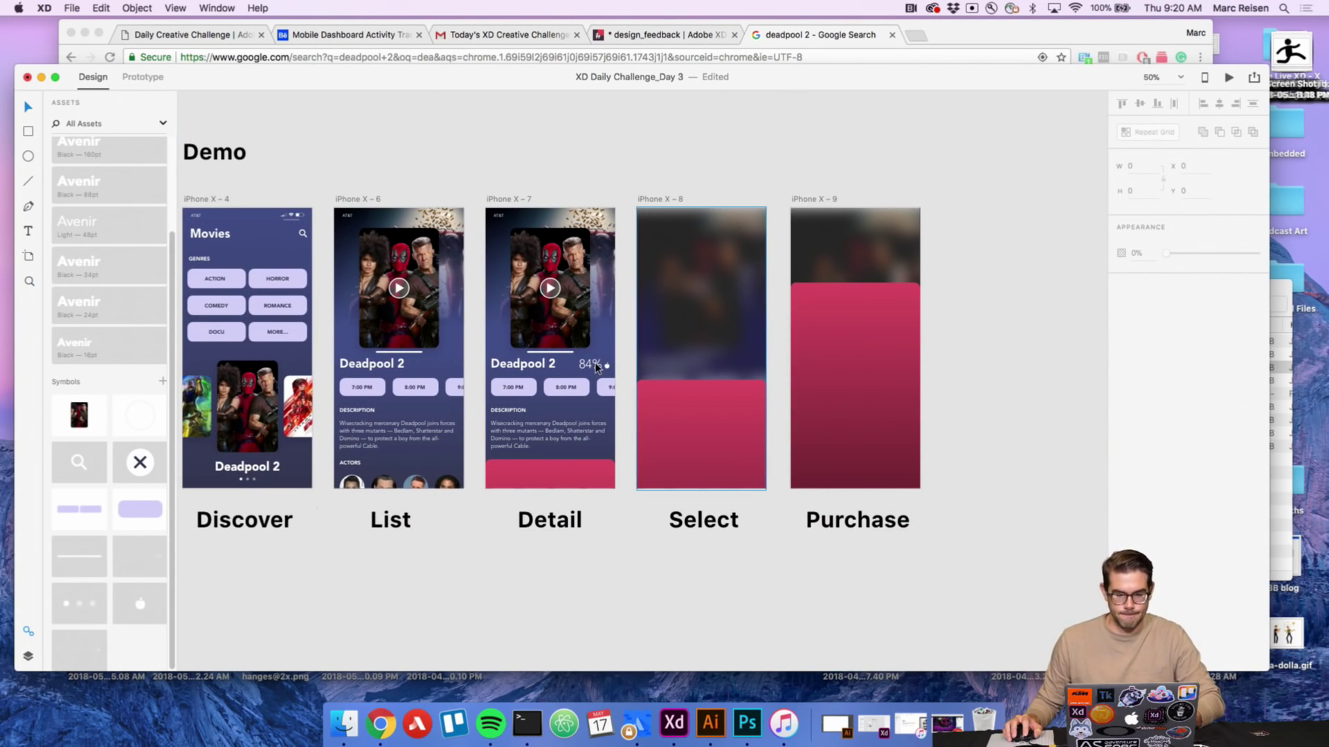
Add the text Seats to the Detail artboard's pink panel and move it toward the panel's centre.
{"action": "scroll", "coordinate": [595, 484], "scroll_direction": "up", "scroll_amount": 3}
{"action": "key", "text": "t"}
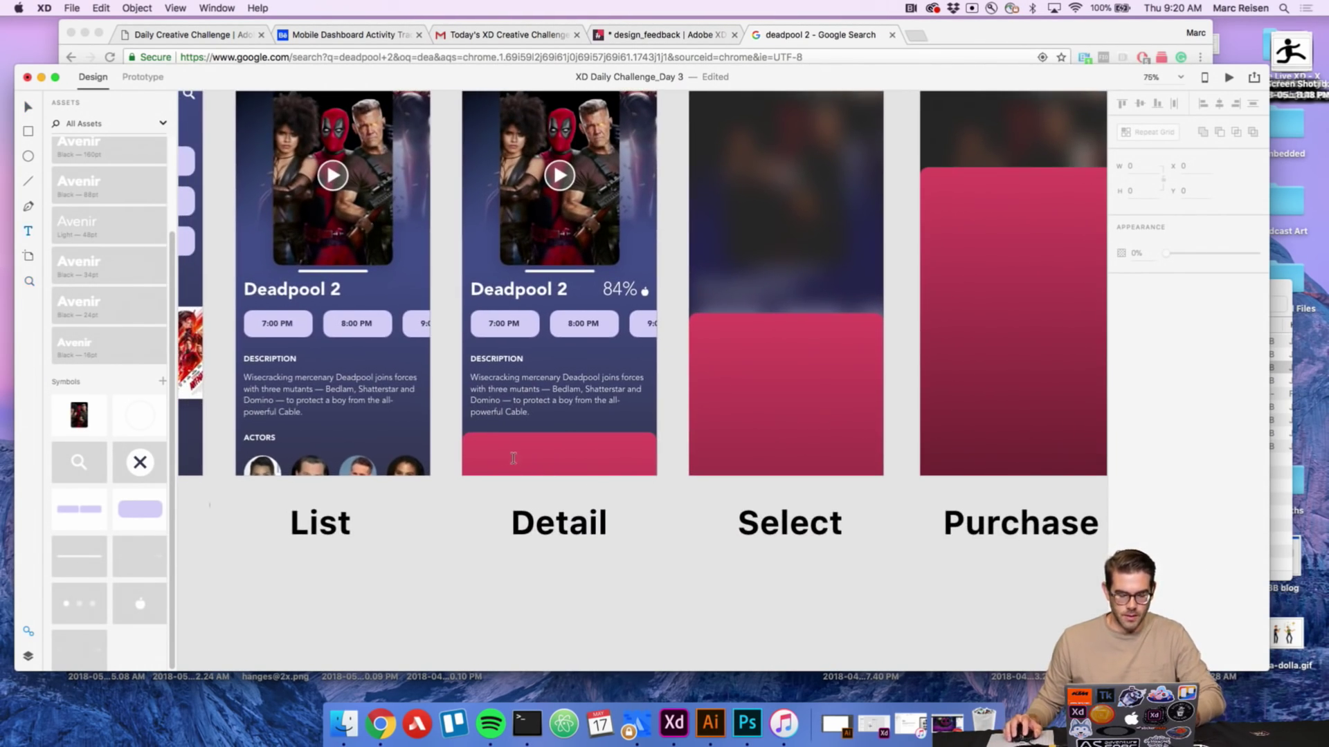
{"action": "left_click", "coordinate": [515, 459]}
{"action": "type", "text": "See"}
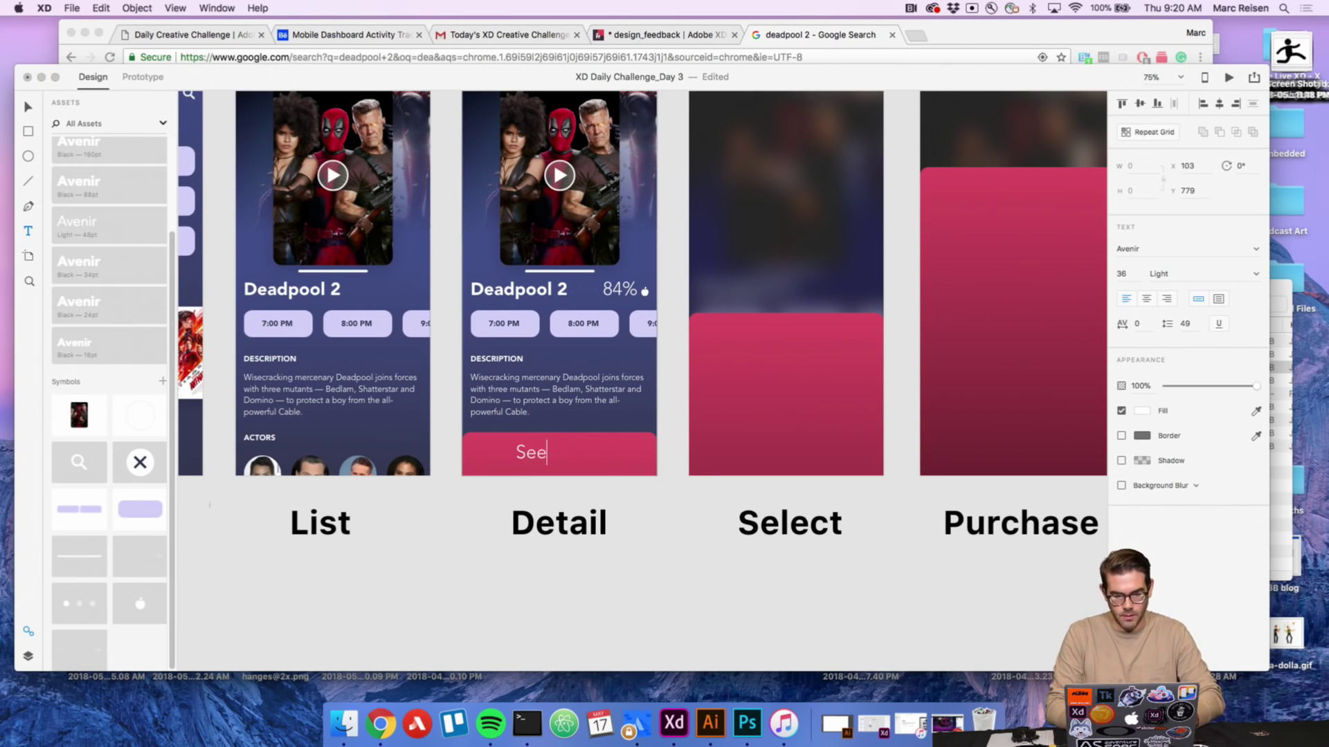
{"action": "type", "text": "ts"}
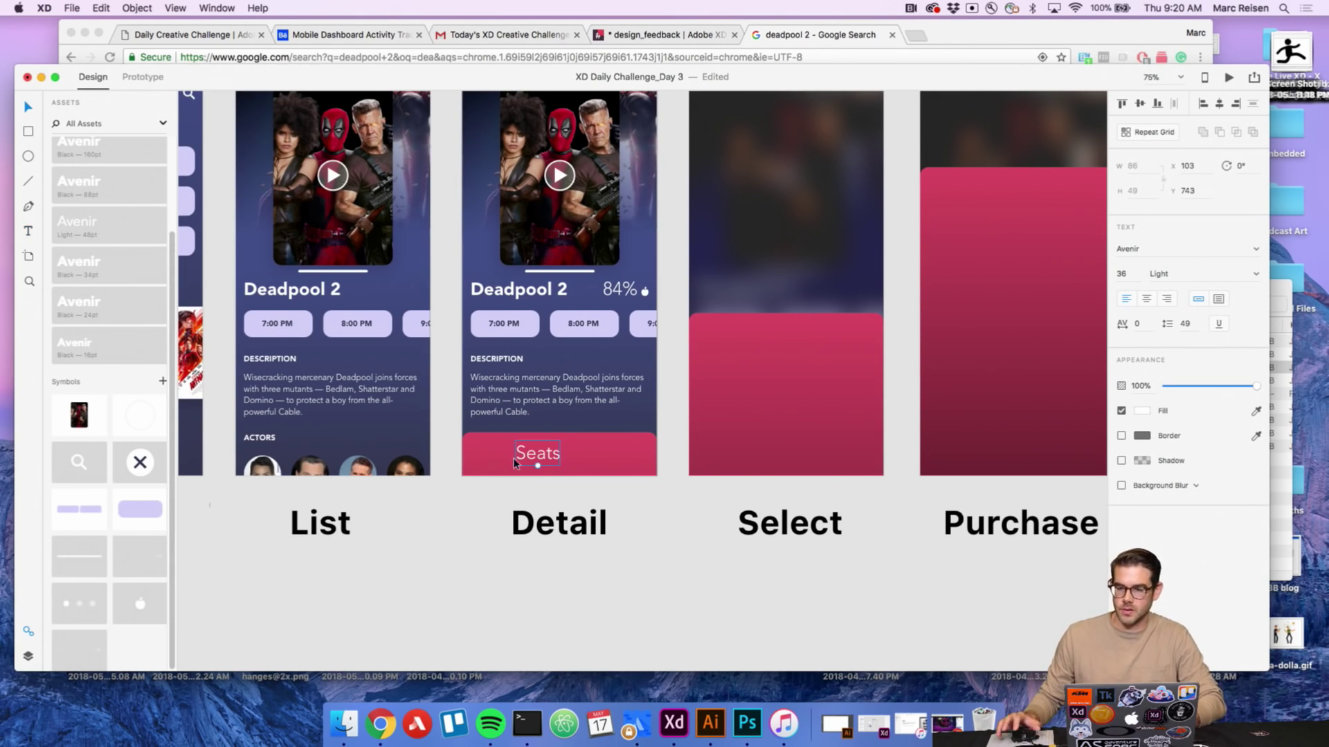
{"action": "key", "text": "Escape"}
{"action": "left_click_drag", "start_coordinate": [544, 460], "coordinate": [566, 463]}
Apply the Avenir Black 34pt style to the Detail panel label, change its text to Select and place it at X 135, Y 750.
{"action": "left_click", "coordinate": [141, 260]}
{"action": "left_click", "coordinate": [142, 317]}
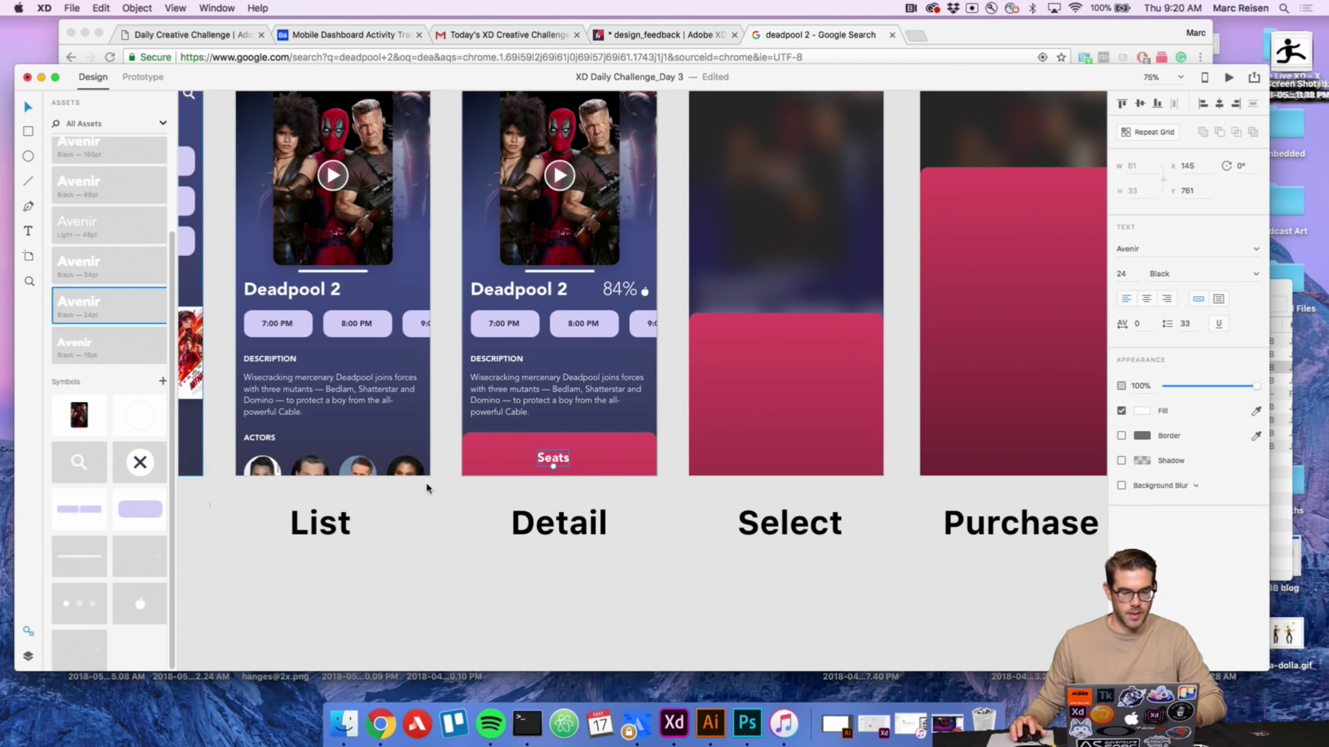
{"action": "key", "text": "super+z"}
{"action": "double_click", "coordinate": [568, 461]}
{"action": "type", "text": "Sele"}
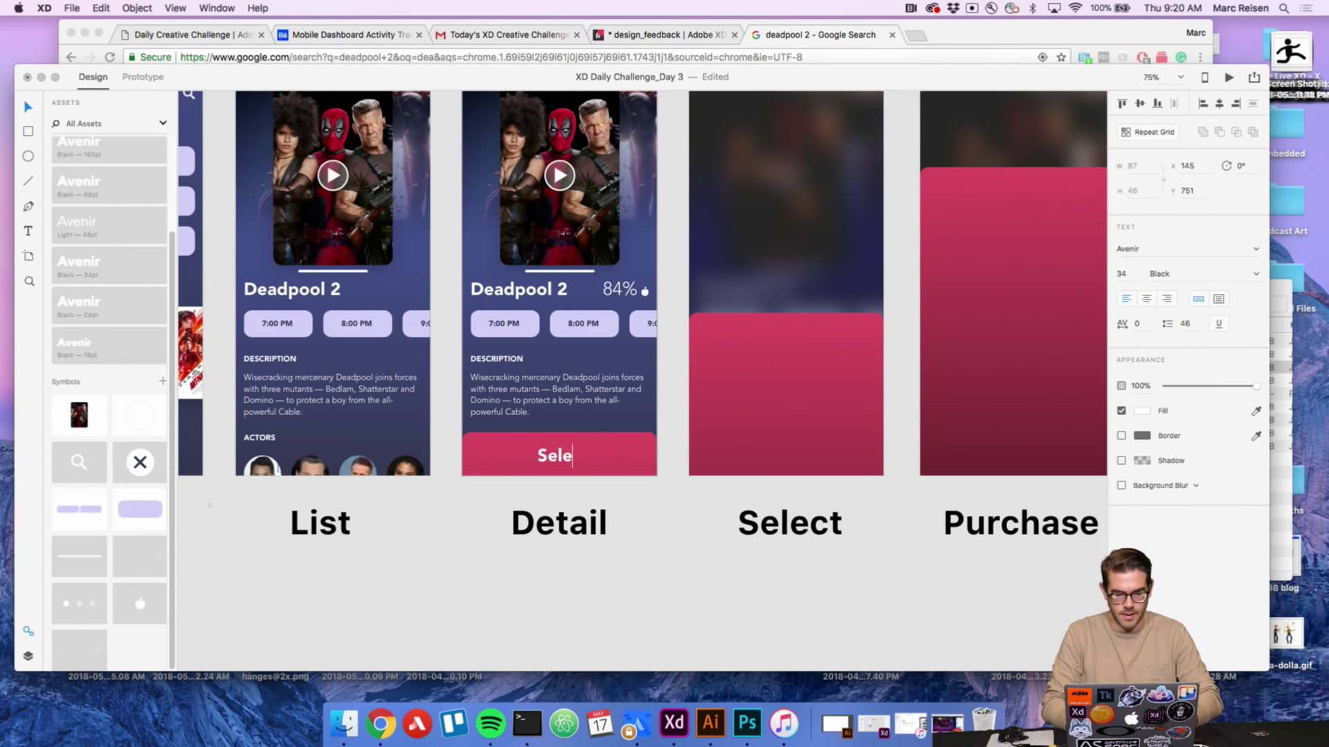
{"action": "key", "text": "Escape"}
{"action": "left_click_drag", "start_coordinate": [578, 464], "coordinate": [573, 464]}
Copy the Select label onto the Select artboard and move it to the pink panel's upper edge at Y 512.
{"action": "key", "text": "z"}
{"action": "left_click", "coordinate": [637, 498], "text": "alt"}
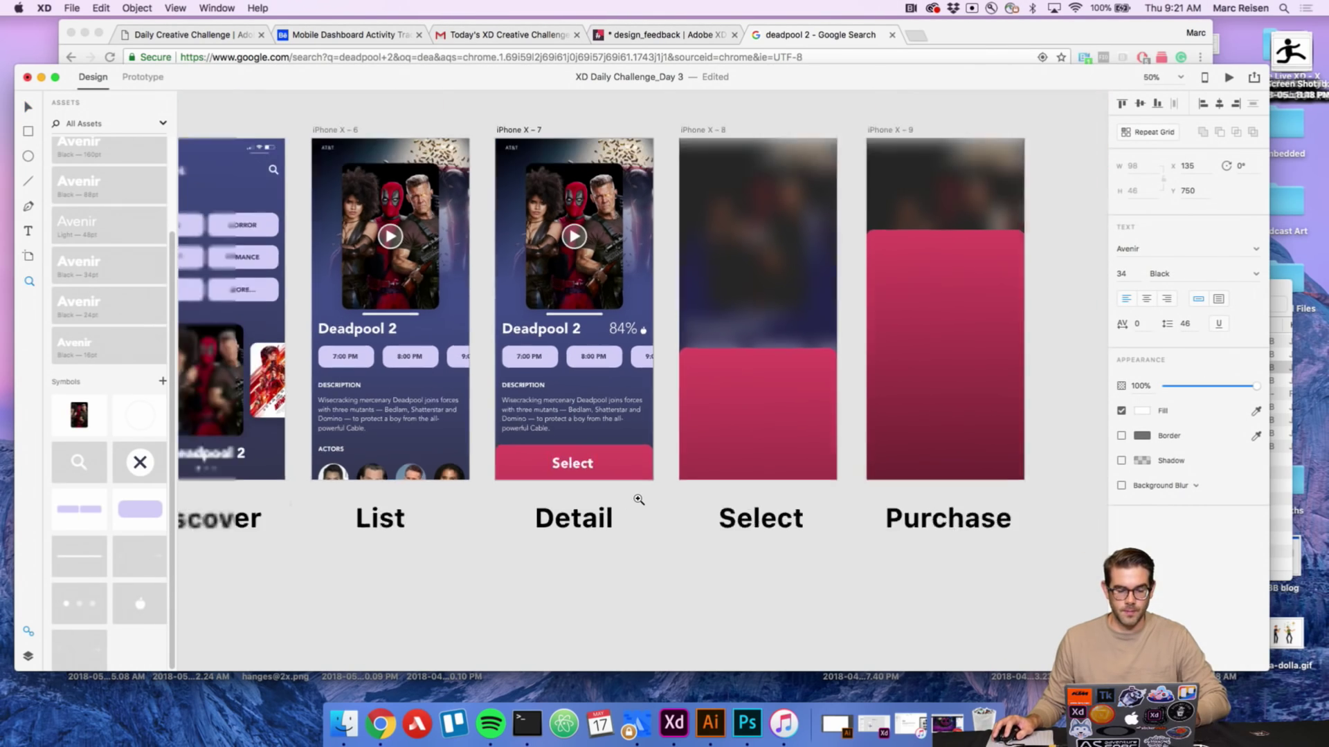
{"action": "key", "text": "v"}
{"action": "key", "text": "super+c"}
{"action": "left_click", "coordinate": [708, 481]}
{"action": "key", "text": "super+v"}
{"action": "left_click_drag", "start_coordinate": [692, 523], "coordinate": [692, 441]}
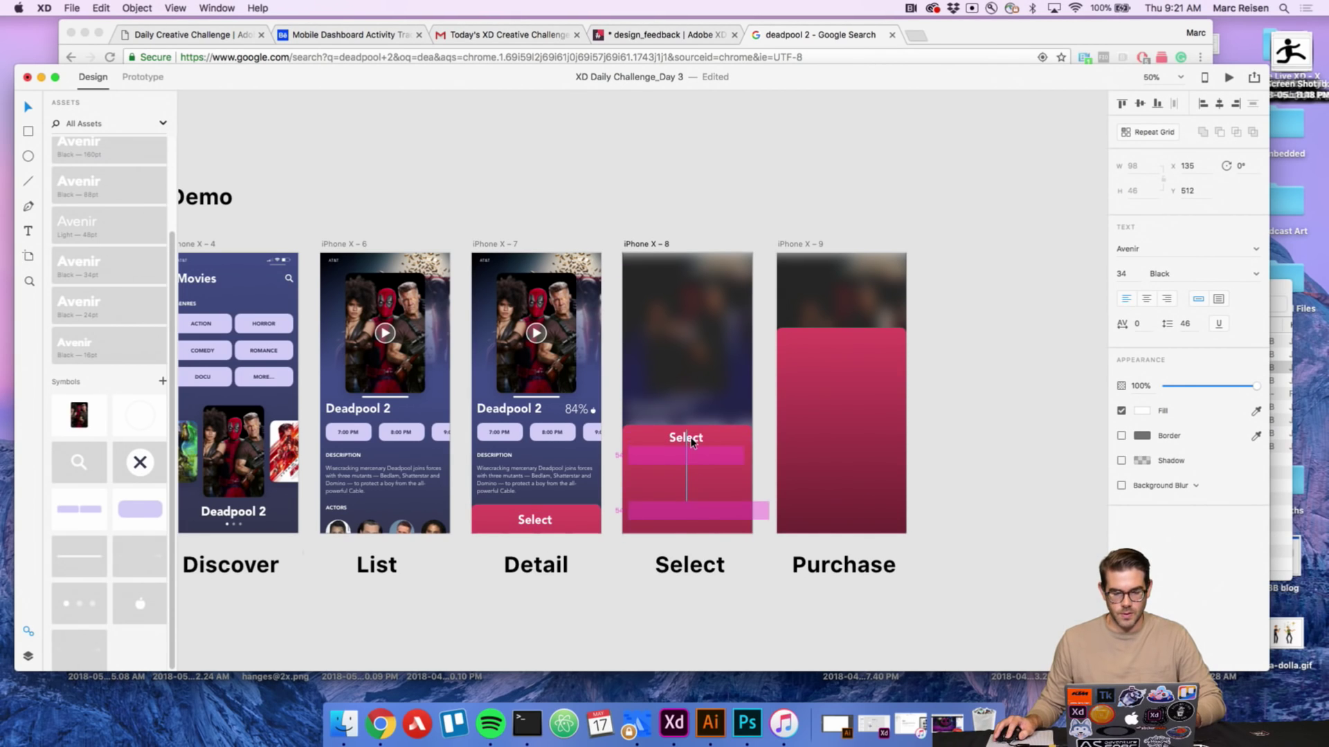
{"action": "left_click", "coordinate": [955, 464]}
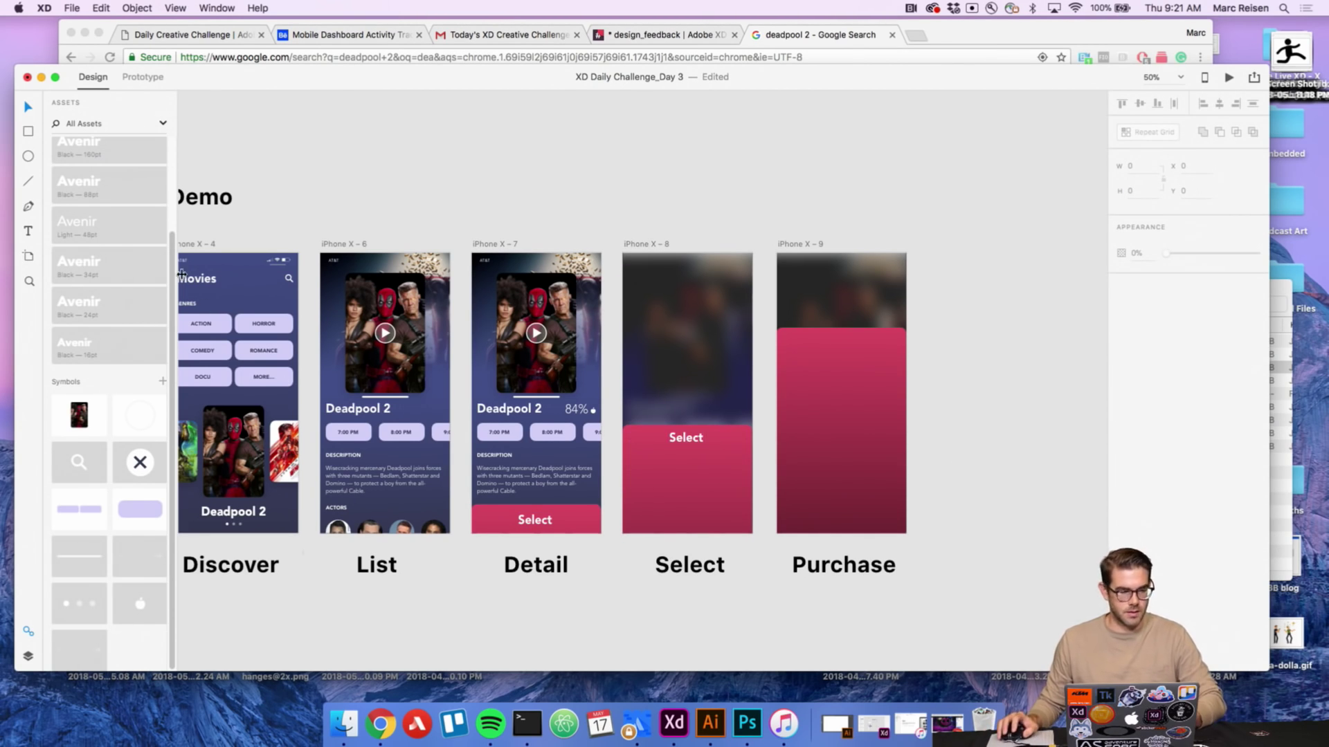
Add the number 1 below the Select artboard's label in the Avenir Black 160pt style, positioned at X 140, Y 545.
{"action": "key", "text": "t"}
{"action": "left_click", "coordinate": [694, 488]}
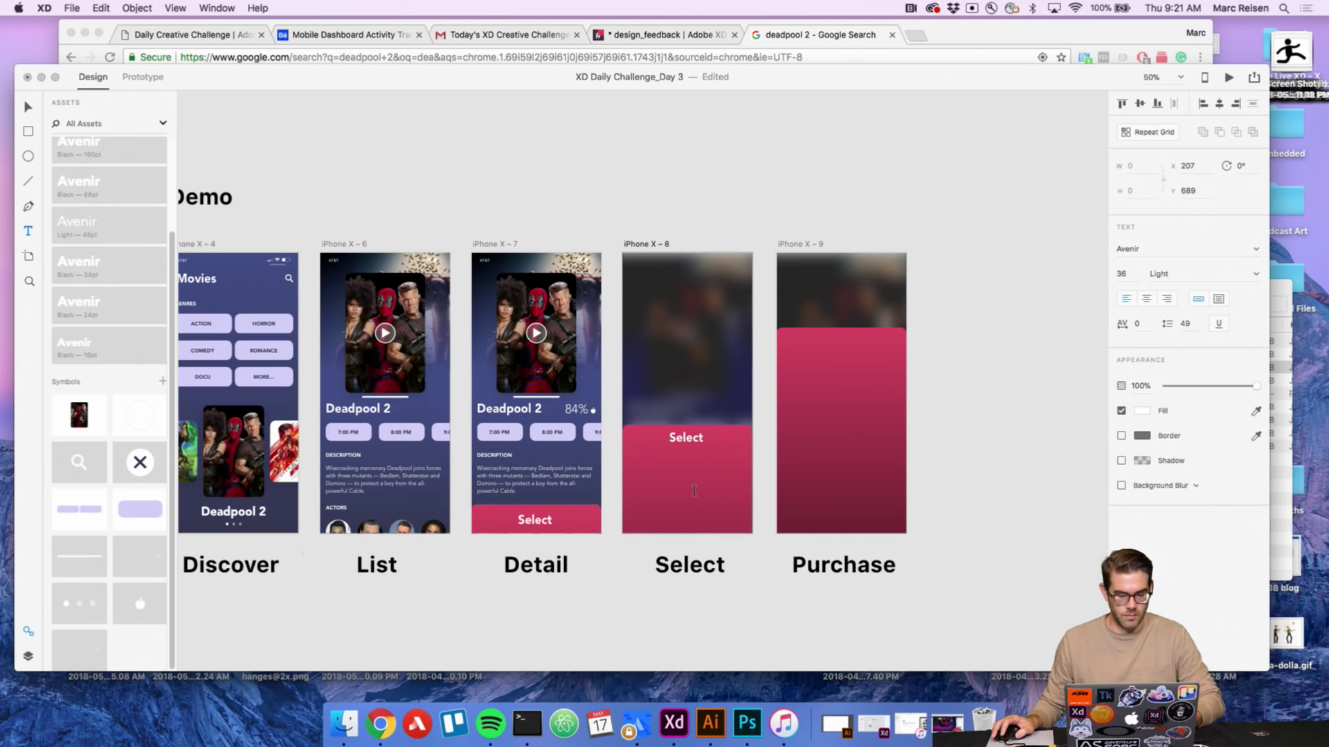
{"action": "type", "text": "1"}
{"action": "left_click", "coordinate": [967, 406]}
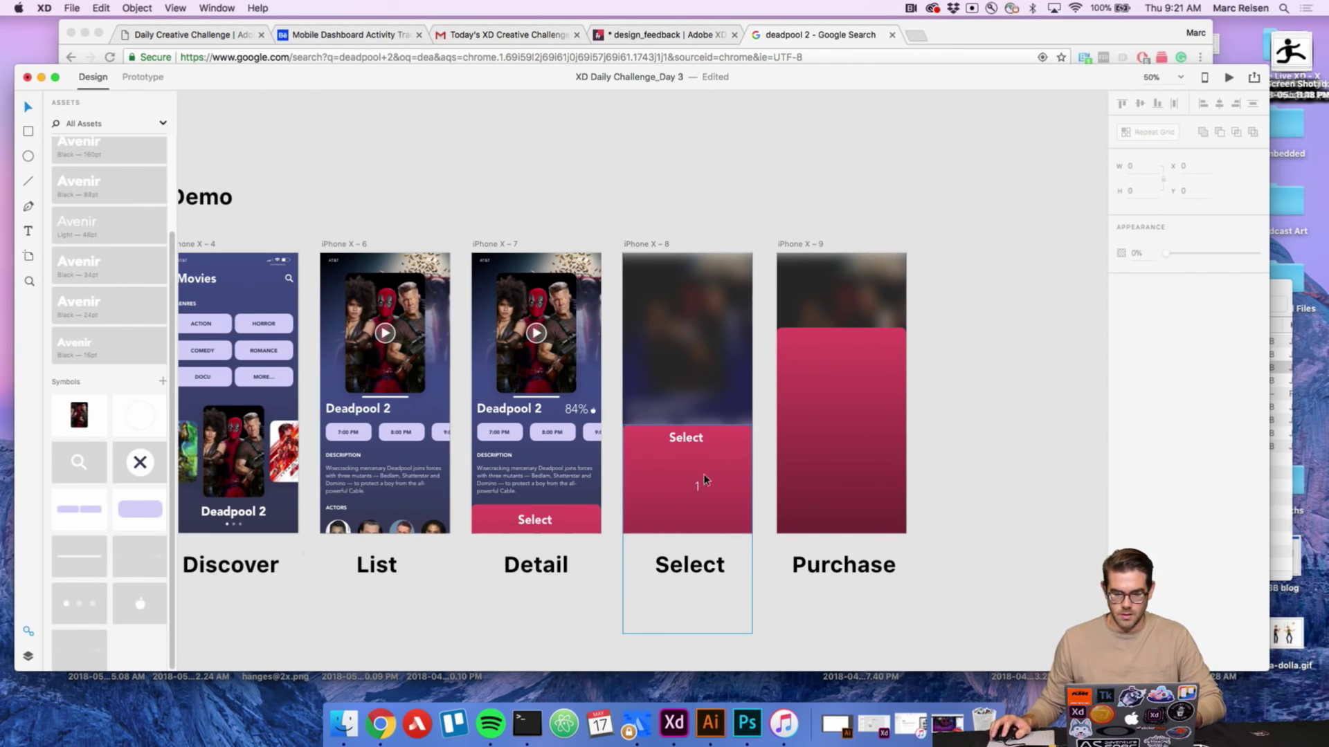
{"action": "left_click", "coordinate": [695, 489]}
{"action": "scroll", "coordinate": [115, 231], "scroll_direction": "up", "scroll_amount": 1}
{"action": "left_click", "coordinate": [112, 171]}
{"action": "left_click", "coordinate": [931, 491]}
{"action": "left_click_drag", "start_coordinate": [720, 476], "coordinate": [692, 482]}
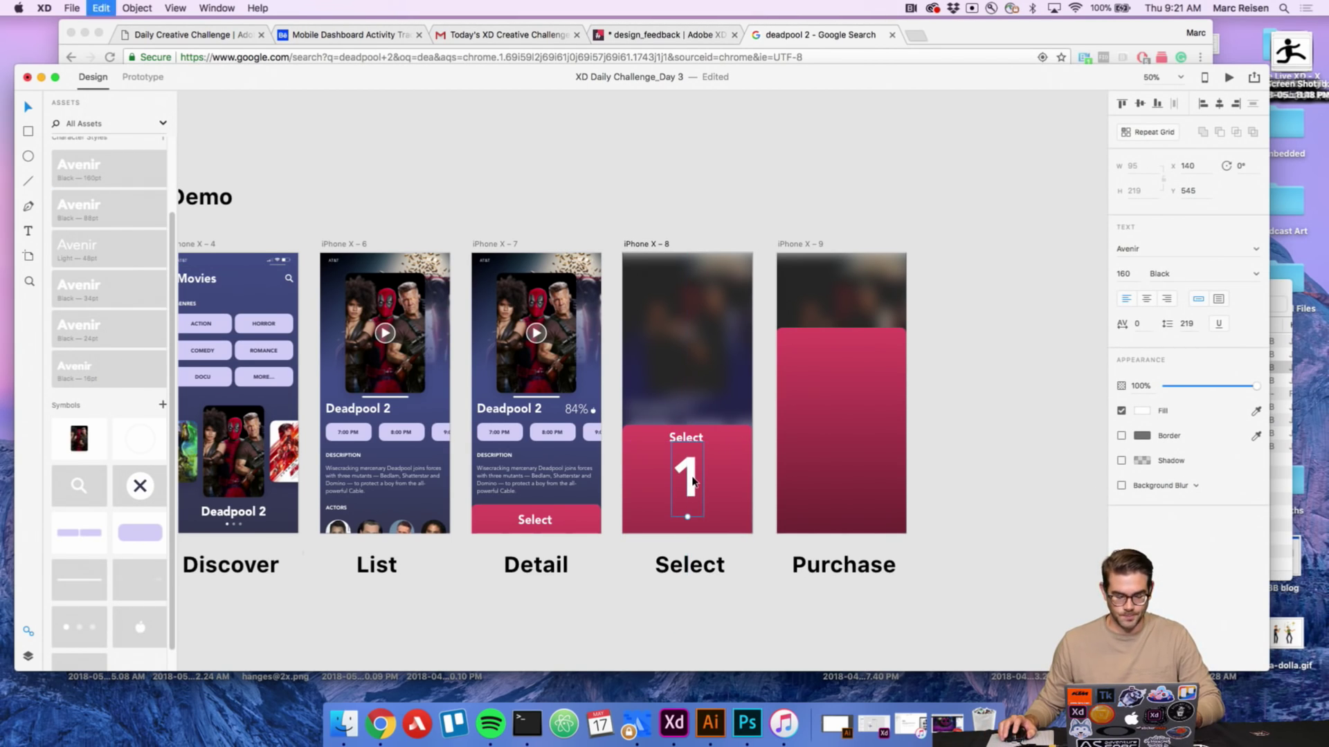
Duplicate the 1 to its right at X 255, apply the Avenir Black 88pt style and change the text to 2.
{"action": "key", "text": "super+d"}
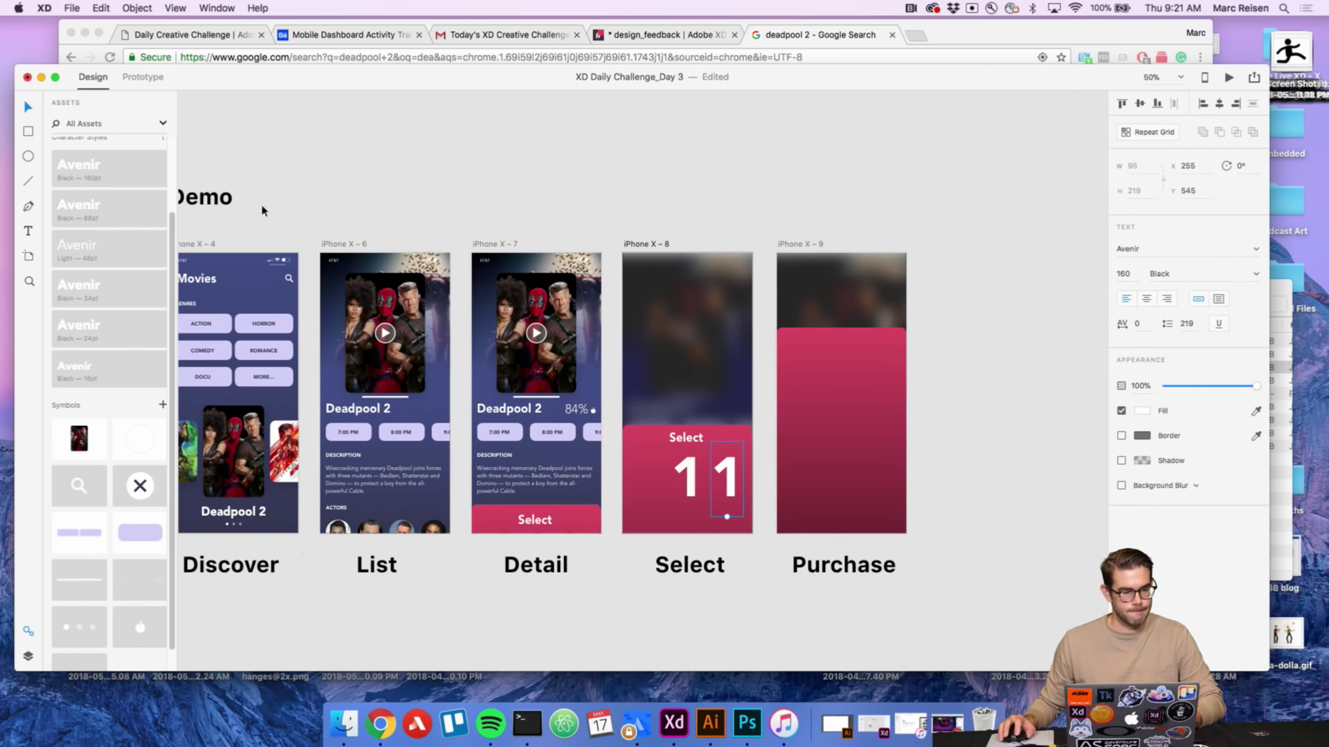
{"action": "left_click", "coordinate": [163, 220]}
{"action": "mouse_move", "coordinate": [722, 492]}
{"action": "left_mouse_down"}
{"action": "mouse_move", "coordinate": [722, 388]}
{"action": "mouse_move", "coordinate": [722, 480]}
{"action": "left_mouse_up"}
{"action": "double_click", "coordinate": [719, 477]}
{"action": "key", "text": "Right"}
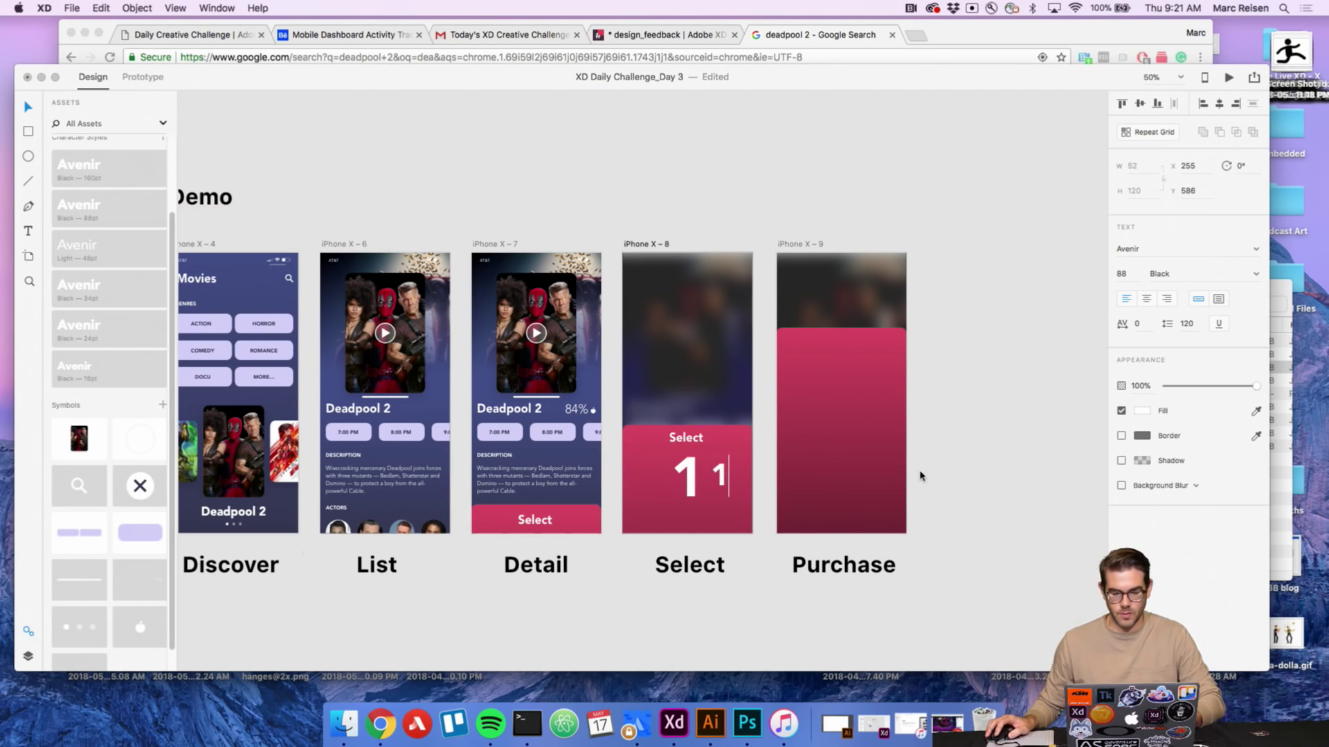
{"action": "type", "text": "="}
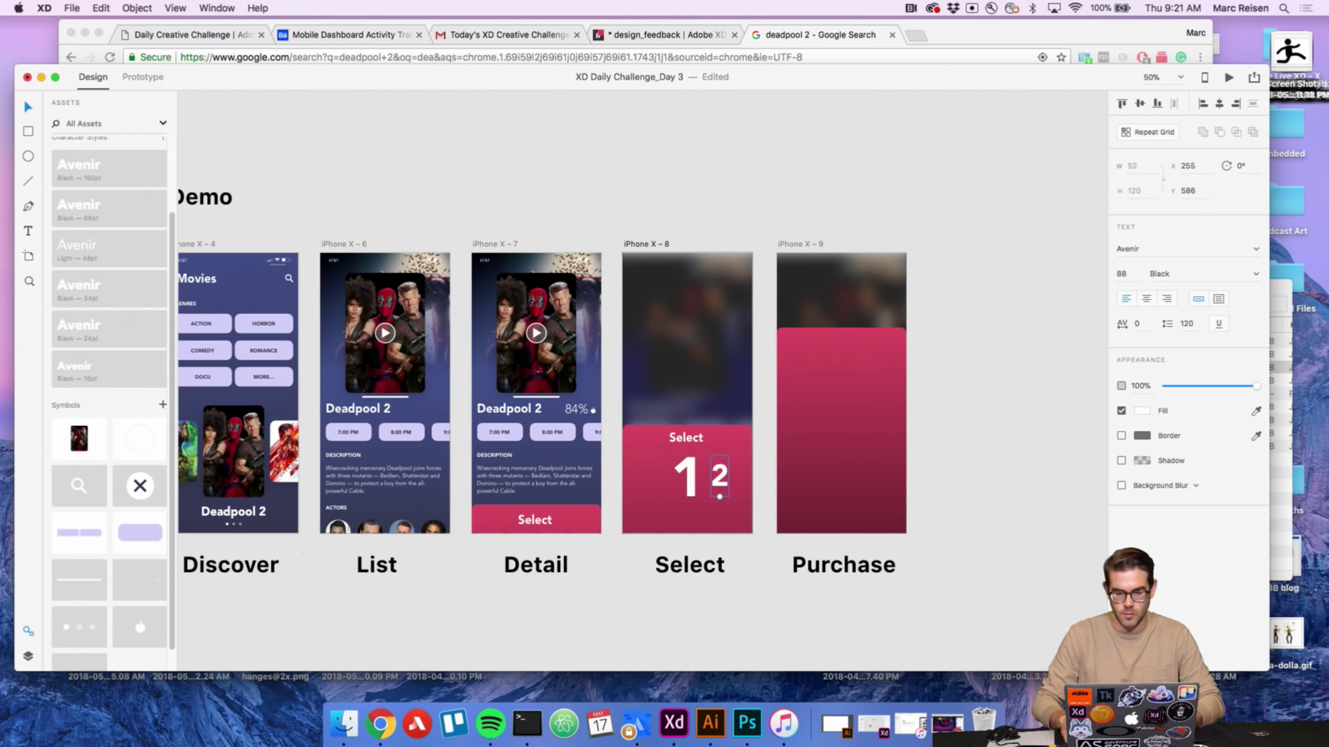
{"action": "key", "text": "Escape"}
Copy the 2 to the Select artboard's right edge and change the copy's text to 3.
{"action": "scroll", "coordinate": [751, 475], "scroll_direction": "up", "scroll_amount": 3}
{"action": "left_click", "coordinate": [713, 490]}
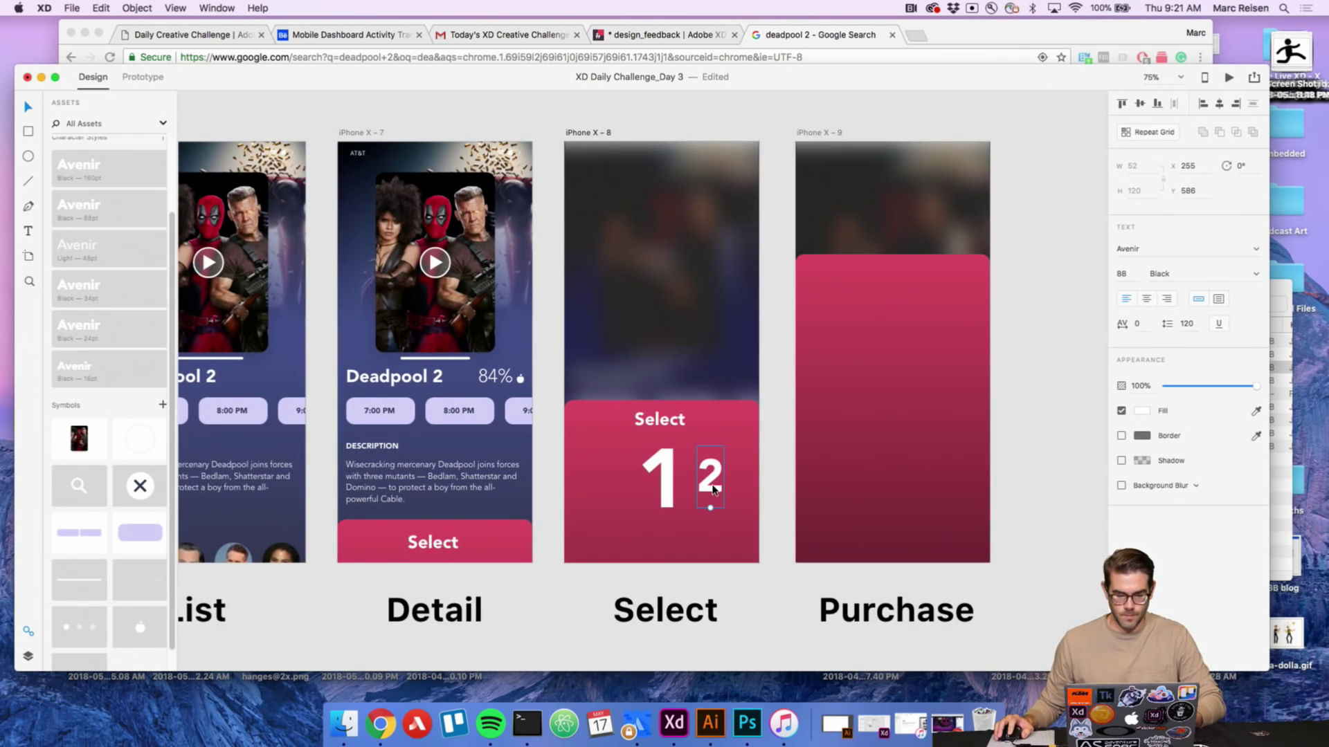
{"action": "left_click_drag", "start_coordinate": [714, 490], "coordinate": [758, 482]}
{"action": "double_click", "coordinate": [755, 476]}
{"action": "type", "text": "3"}
{"action": "left_click", "coordinate": [989, 434]}
Set the opacity of the numbers 2 and 3 on the Select artboard to 50%.
{"action": "left_click", "coordinate": [711, 483]}
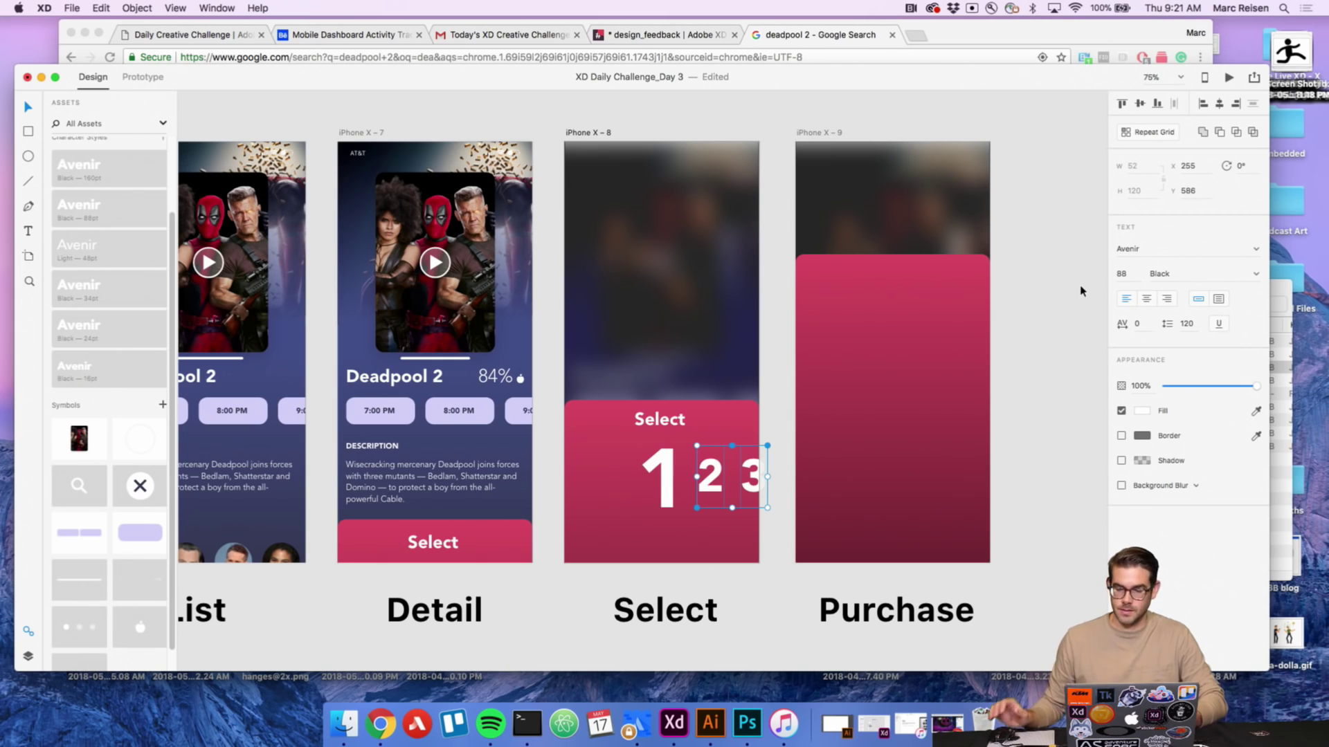
{"action": "key", "text": "5"}
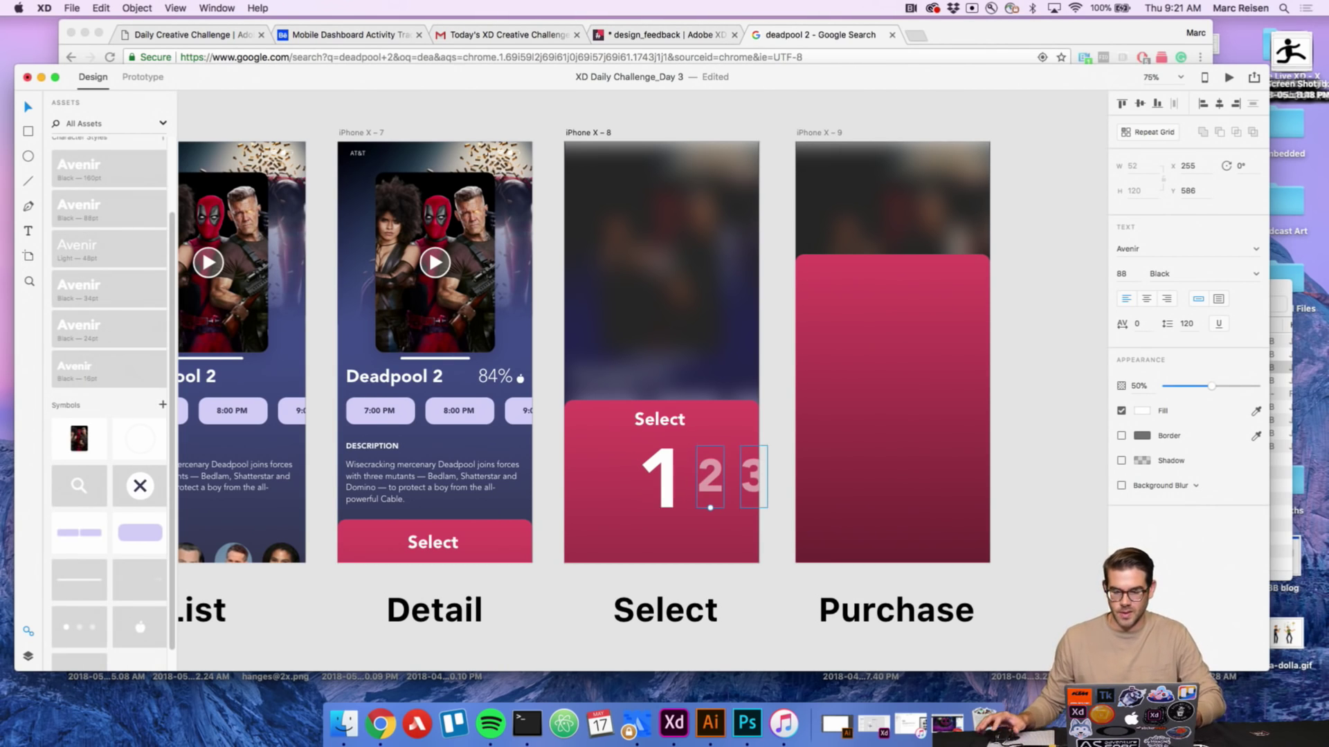
{"action": "key", "text": "Escape"}
{"action": "key", "text": "super+minus"}
{"action": "scroll", "coordinate": [791, 447], "scroll_direction": "down", "scroll_amount": 1}
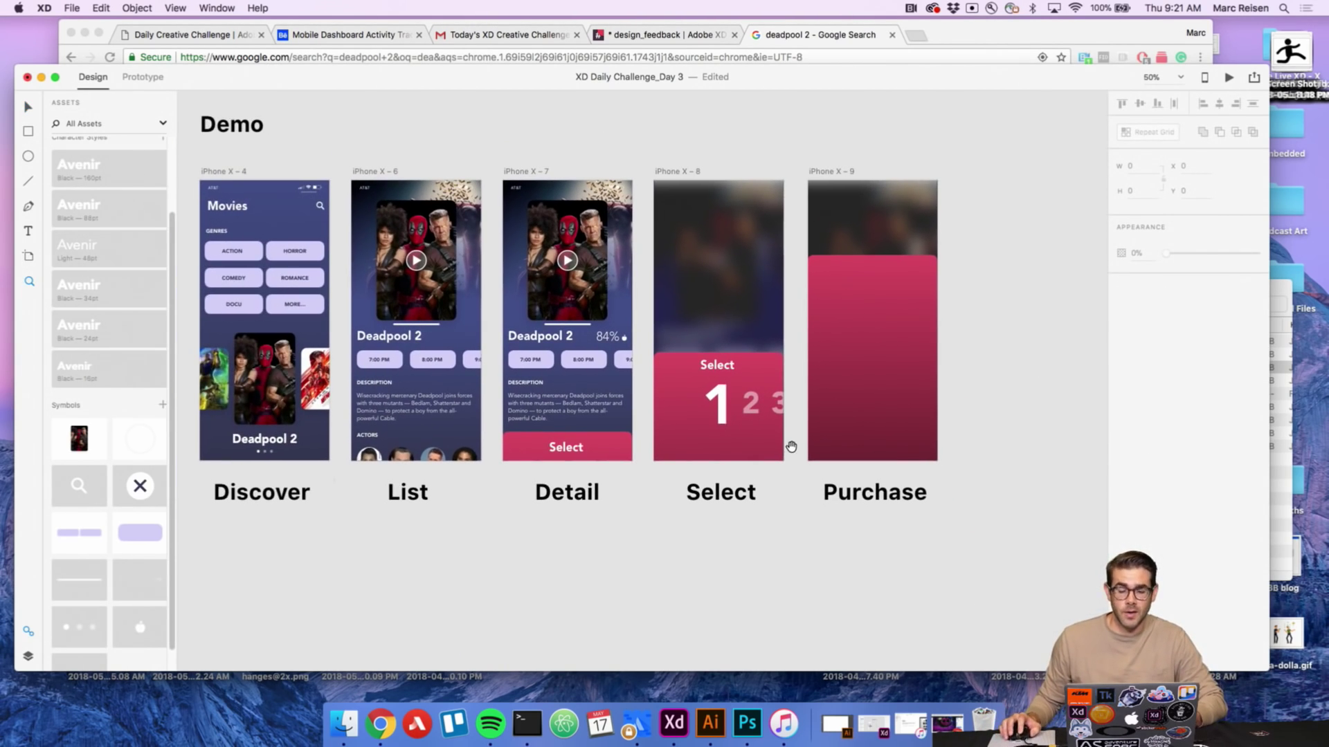
Copy the Detail artboard's Select label beneath the number 1 on the Select artboard and change its text to Seats.
{"action": "scroll", "coordinate": [771, 455], "scroll_direction": "up", "scroll_amount": 2}
{"action": "left_click", "coordinate": [478, 447]}
{"action": "key", "text": "super+c"}
{"action": "key", "text": "super+v"}
{"action": "left_click_drag", "start_coordinate": [481, 451], "coordinate": [713, 453]}
{"action": "double_click", "coordinate": [712, 450]}
{"action": "type", "text": "Sea"}
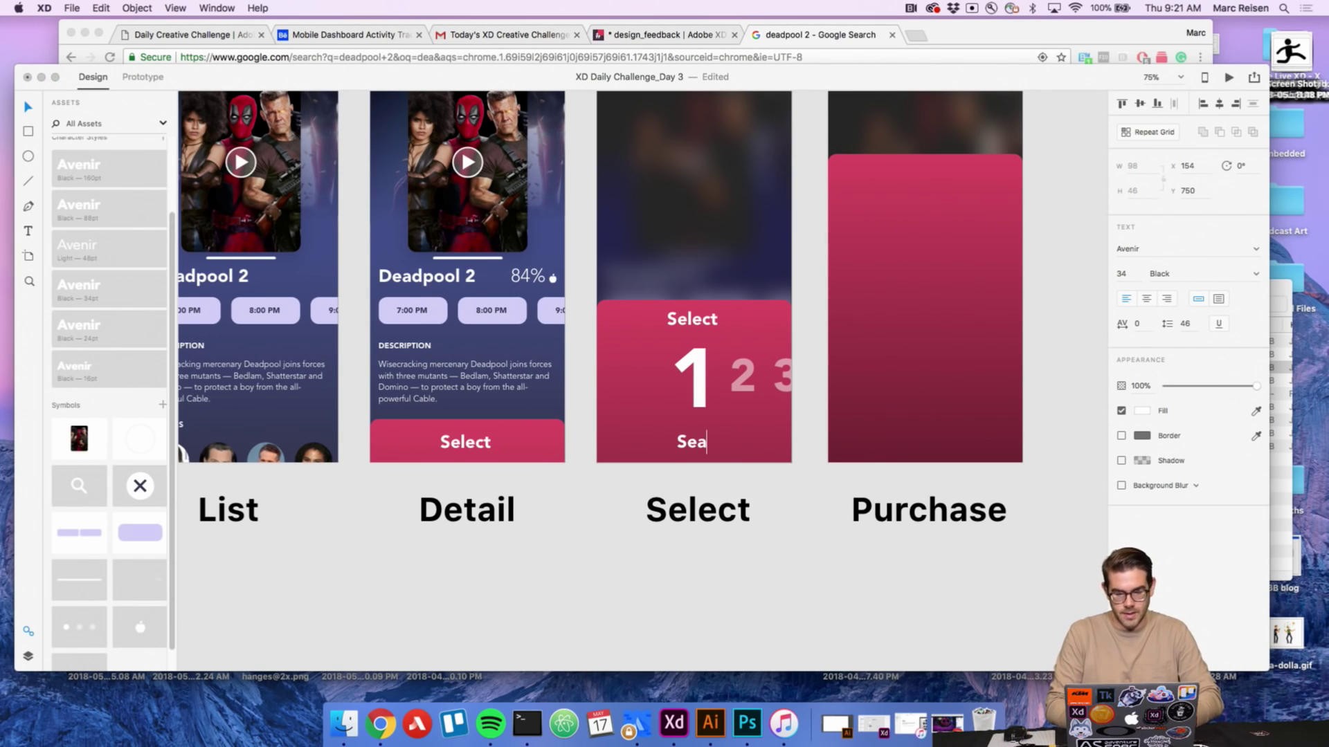
{"action": "type", "text": "ts"}
{"action": "left_click", "coordinate": [1049, 326]}
Copy the large number 1 from the Select artboard onto the Purchase artboard.
{"action": "scroll", "coordinate": [692, 346], "scroll_direction": "right", "scroll_amount": 5}
{"action": "mouse_move", "coordinate": [477, 372]}
{"action": "left_mouse_down"}
{"action": "mouse_move", "coordinate": [719, 228]}
{"action": "mouse_move", "coordinate": [486, 379]}
{"action": "left_mouse_up"}
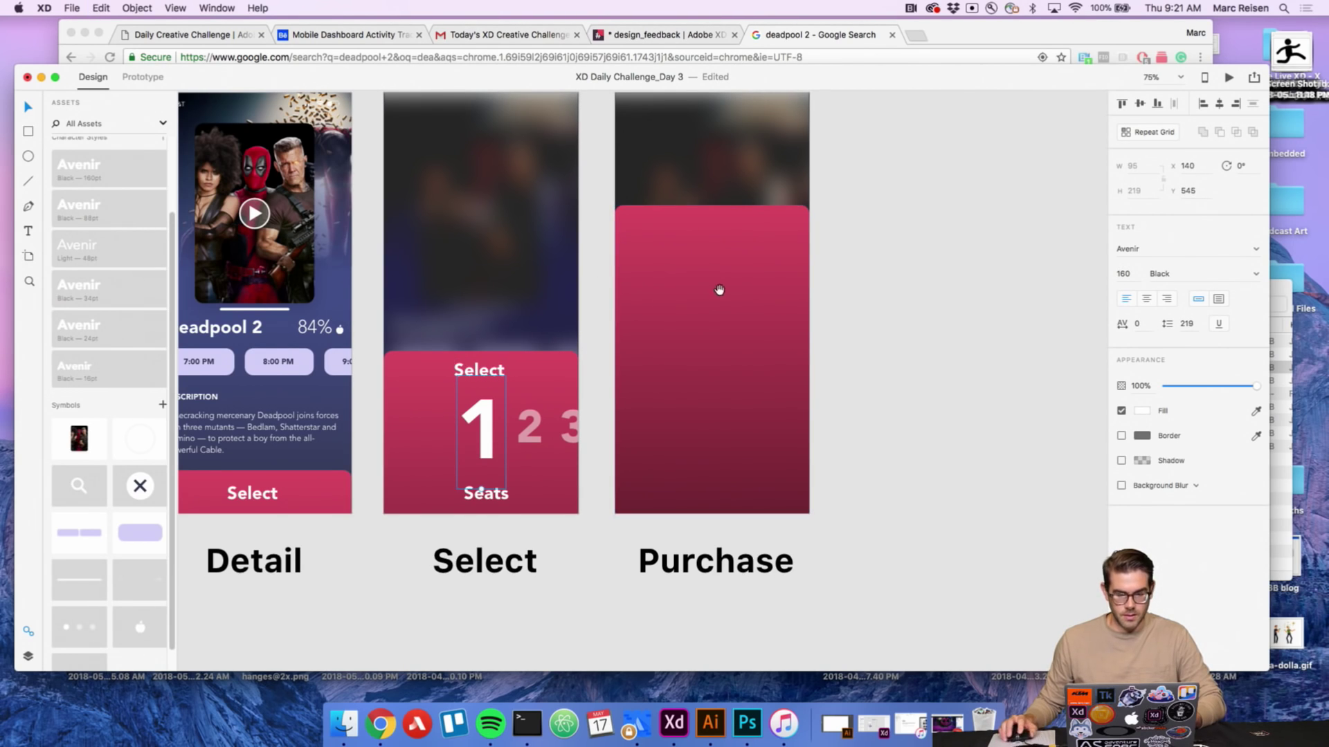
{"action": "scroll", "coordinate": [717, 293], "scroll_direction": "up", "scroll_amount": 3}
{"action": "left_click", "coordinate": [614, 202]}
{"action": "key", "text": "super+v"}
{"action": "left_click", "coordinate": [840, 364]}
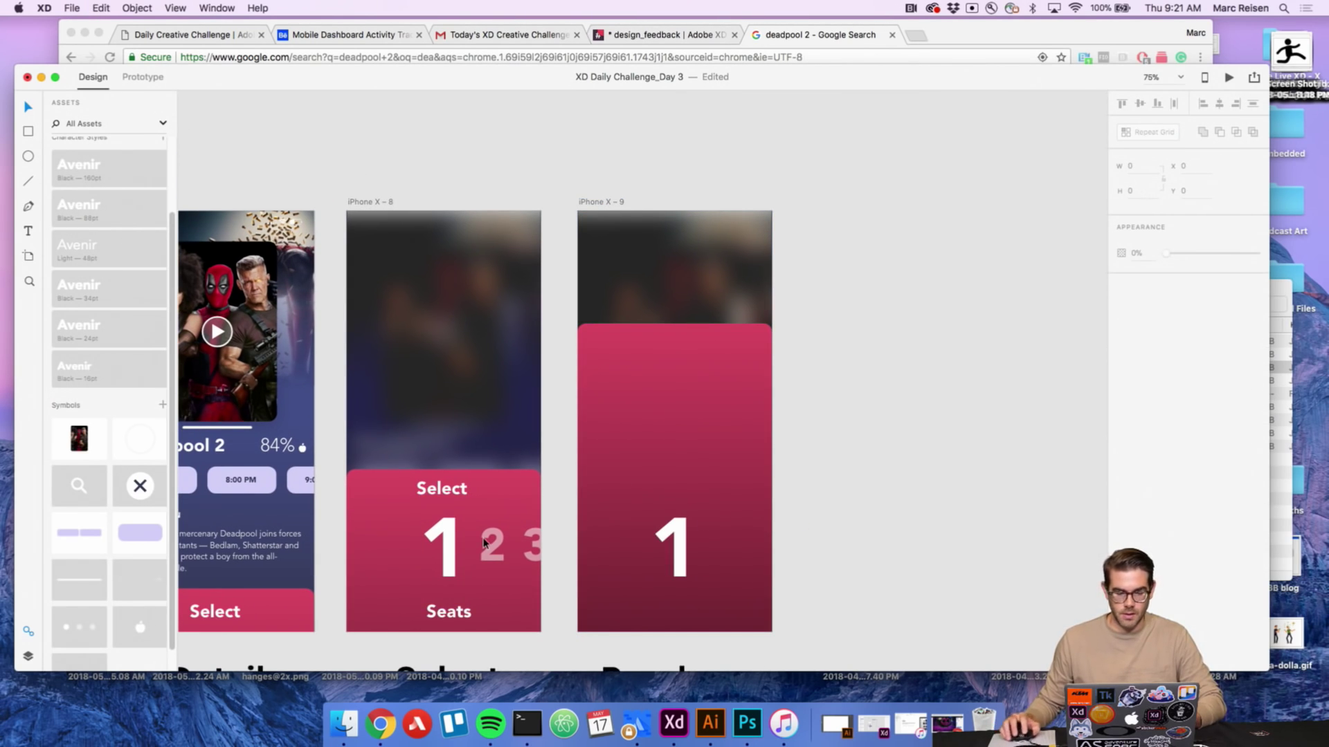
Copy the Select label onto the Purchase artboard at Y 233 and move the number 1 up directly beneath it.
{"action": "left_click", "coordinate": [439, 490]}
{"action": "left_click", "coordinate": [685, 414]}
{"action": "key", "text": "super+v"}
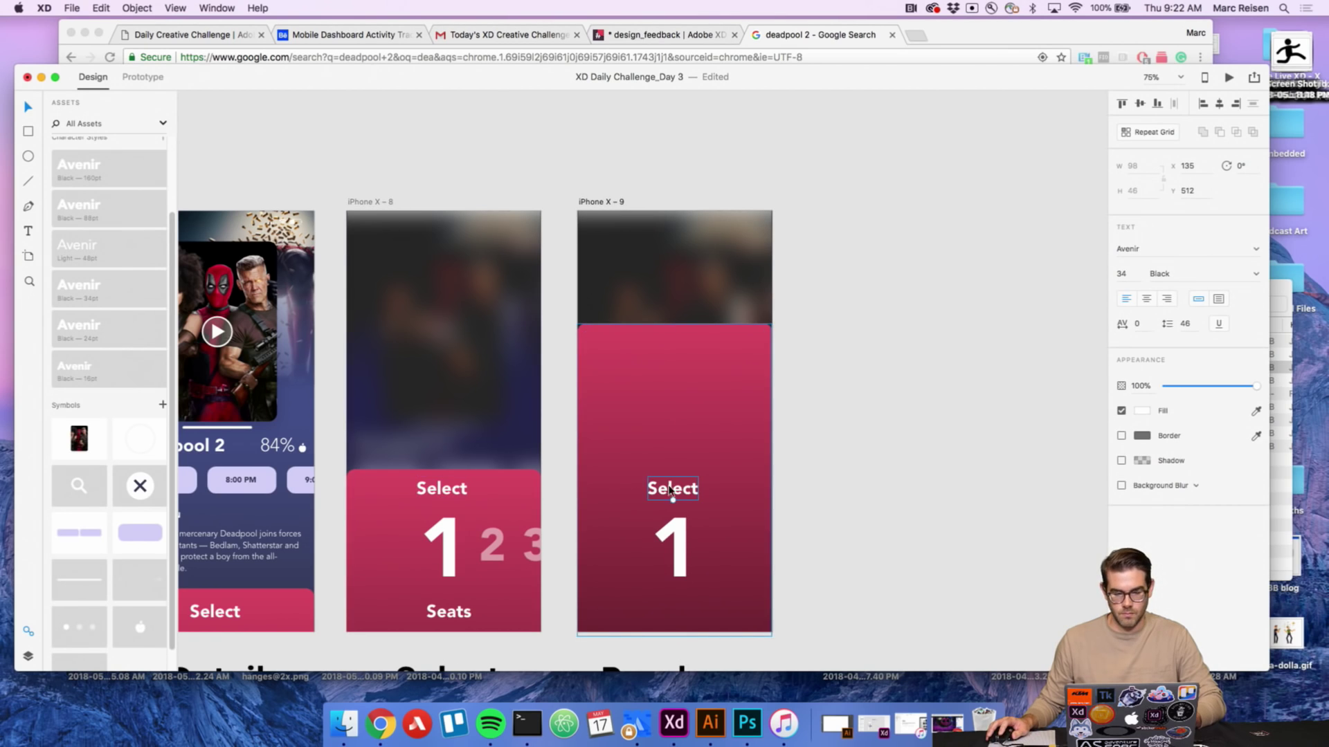
{"action": "left_click_drag", "start_coordinate": [672, 494], "coordinate": [674, 349]}
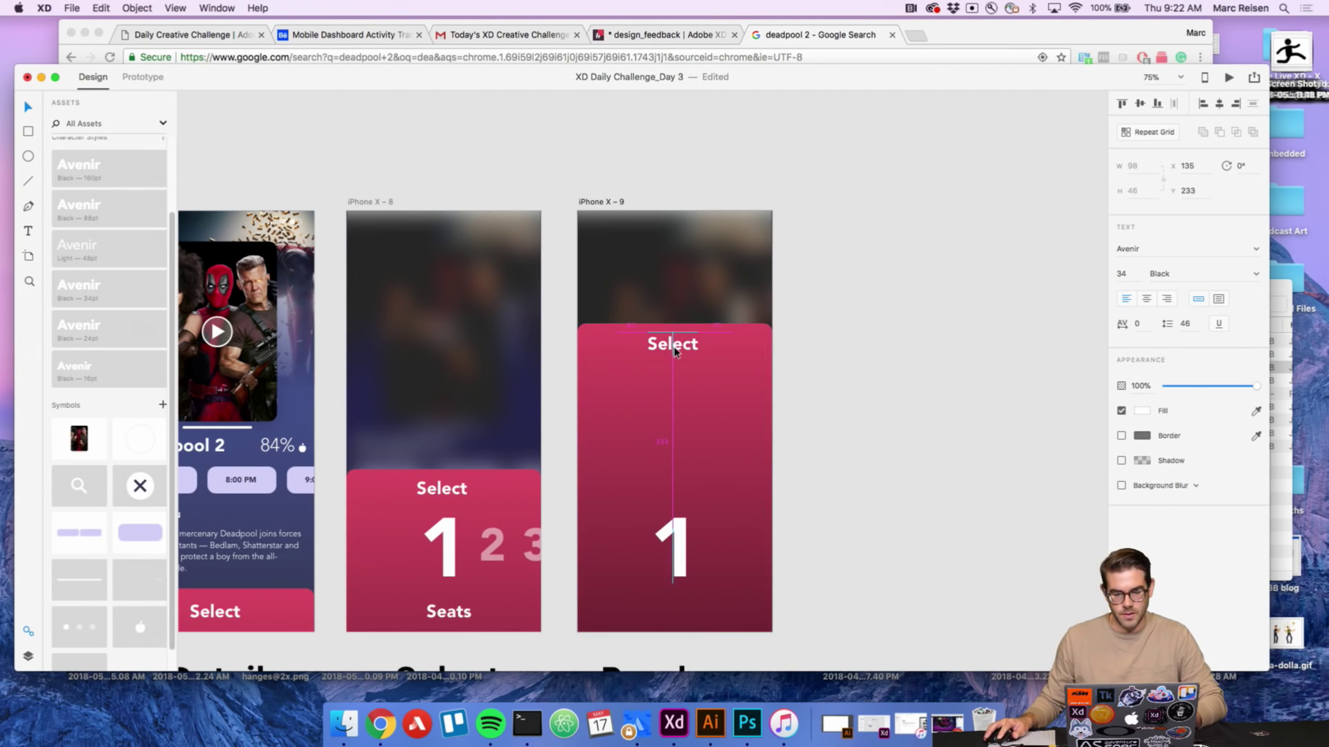
{"action": "left_click", "coordinate": [866, 448]}
{"action": "left_click_drag", "start_coordinate": [683, 555], "coordinate": [683, 409]}
{"action": "left_click", "coordinate": [845, 458]}
Copy the Seats label beneath the Purchase artboard's number 1 and align the labels and number on their horizontal centres.
{"action": "left_click", "coordinate": [449, 613]}
{"action": "left_click_drag", "start_coordinate": [446, 615], "coordinate": [675, 456]}
{"action": "left_click", "coordinate": [683, 351], "text": "shift"}
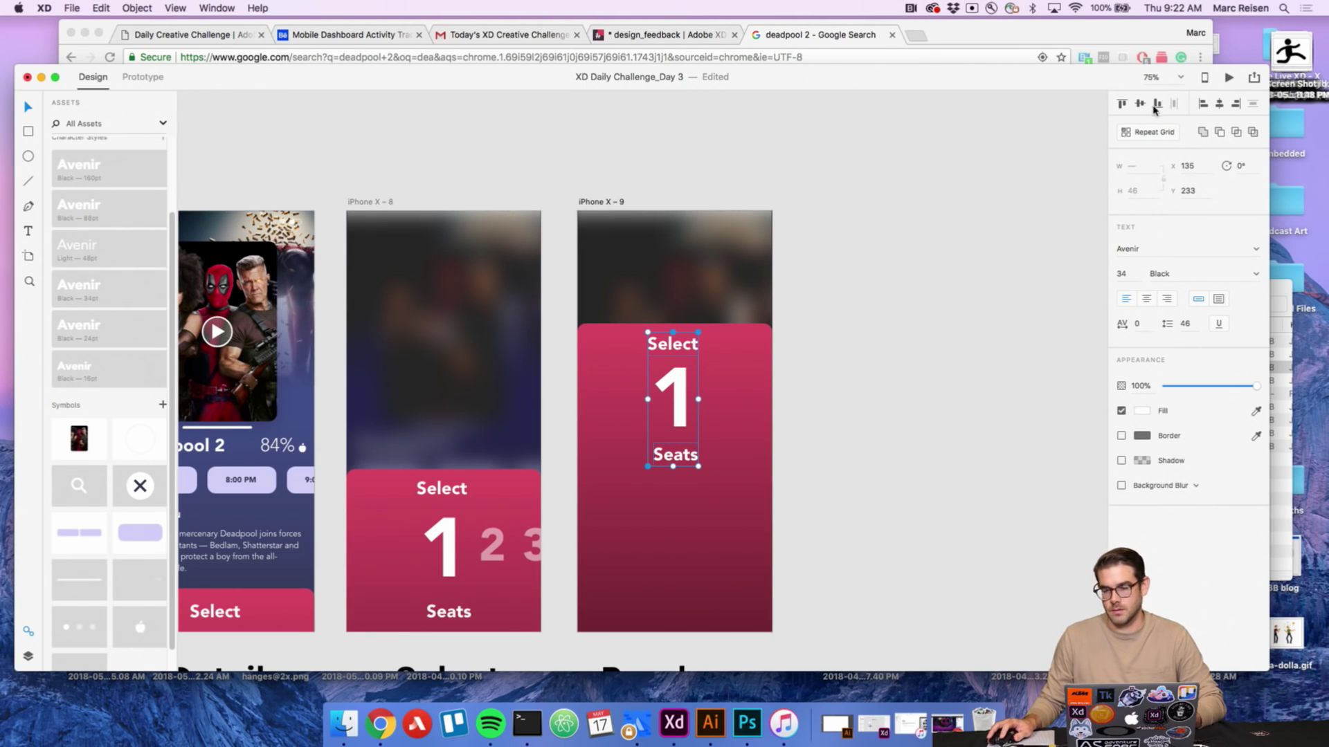
{"action": "left_click", "coordinate": [1218, 102]}
{"action": "left_click", "coordinate": [785, 521]}
Copy the Seats label to the lower edge of the Purchase artboard's pink panel and change its text to Pay.
{"action": "left_click", "coordinate": [465, 622]}
{"action": "left_click_drag", "start_coordinate": [466, 622], "coordinate": [687, 615]}
{"action": "double_click", "coordinate": [687, 615]}
{"action": "type", "text": "Pay"}
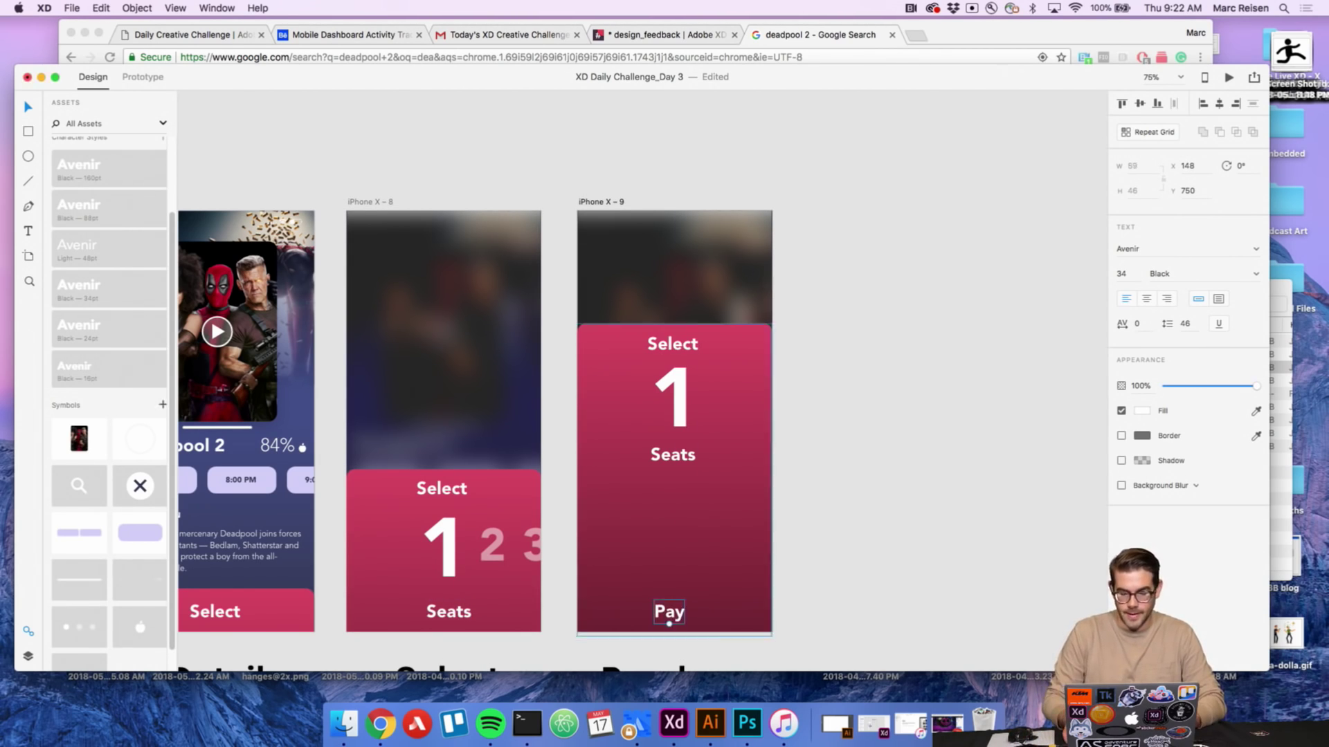
Move the Purchase artboard's Pay label to X 158 and set its opacity to 50%.
{"action": "left_click", "coordinate": [891, 628]}
{"action": "left_click_drag", "start_coordinate": [687, 616], "coordinate": [692, 615]}
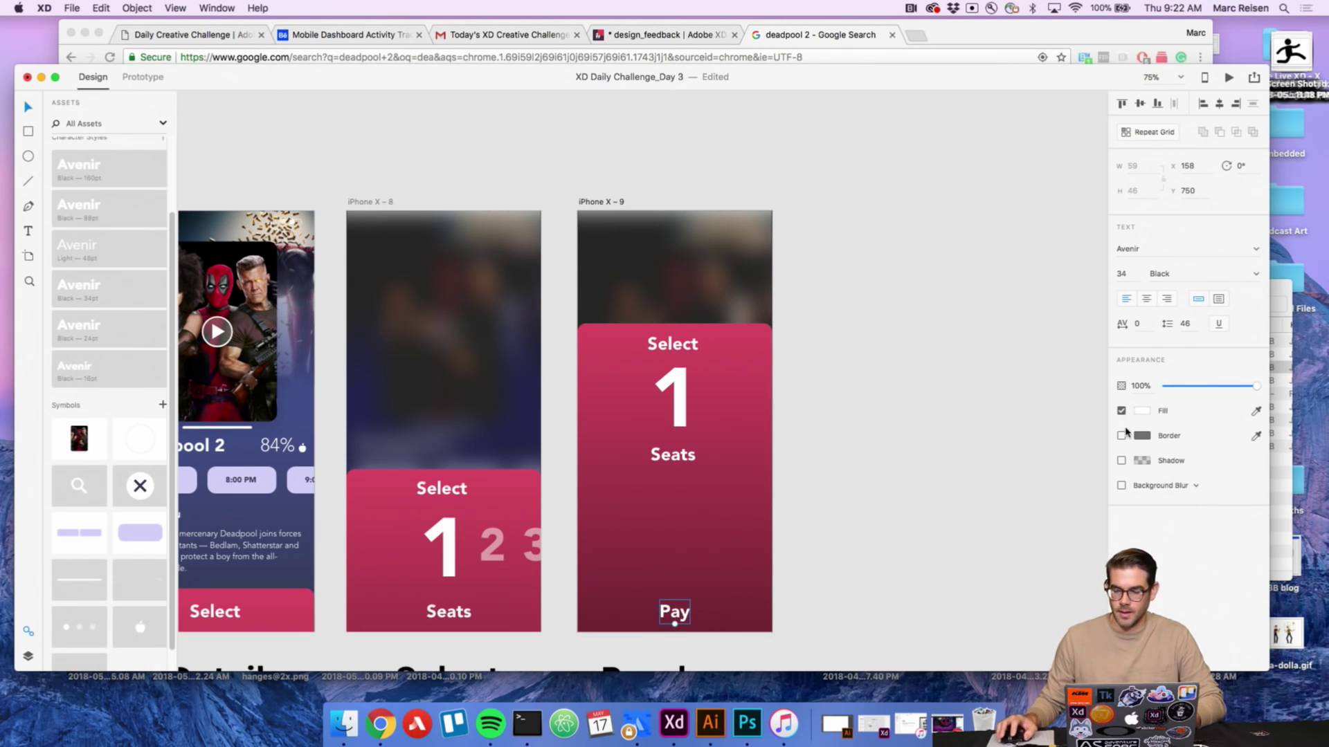
{"action": "type", "text": "50"}
{"action": "key", "text": "Return"}
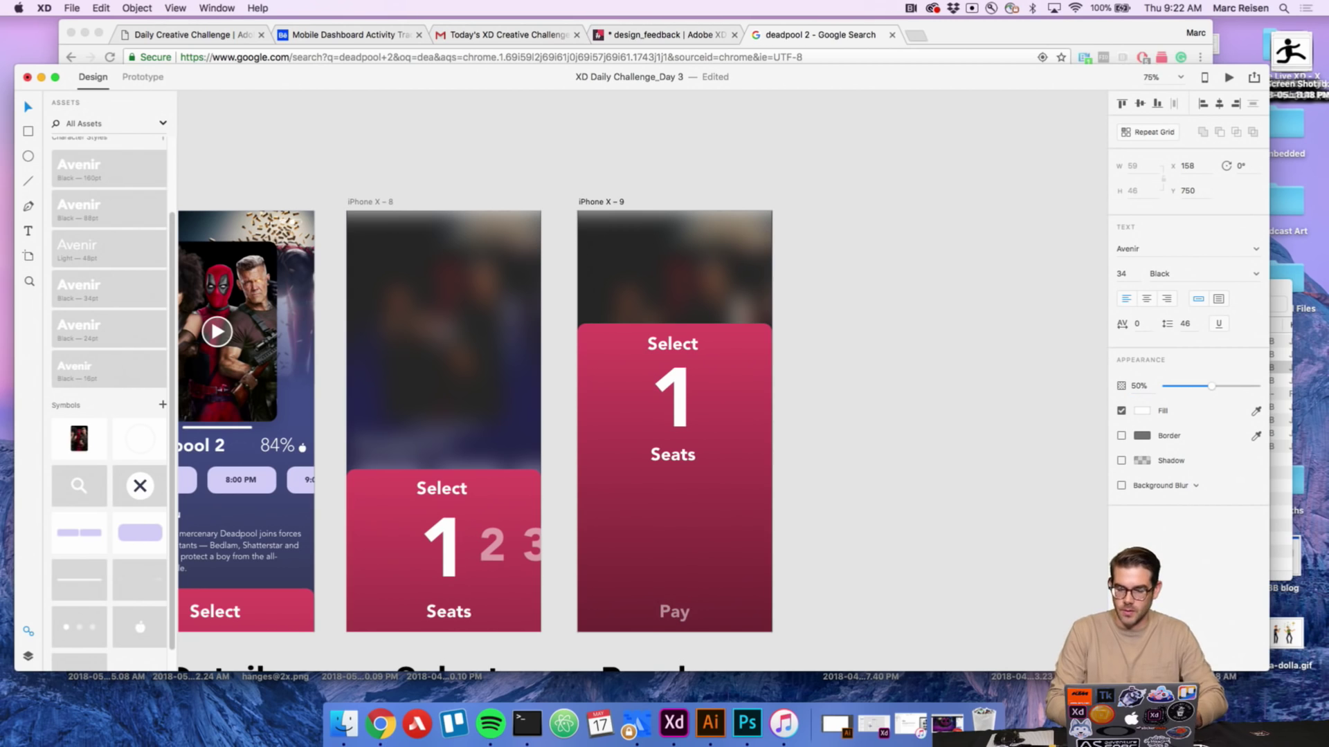
{"action": "left_click", "coordinate": [938, 474]}
Place a copy of the round white close icon in the upper right corner of the pink panels on the Select and Purchase artboards.
{"action": "key", "text": "z"}
{"action": "left_click", "coordinate": [927, 474], "text": "alt"}
{"action": "scroll", "coordinate": [854, 480], "scroll_direction": "down", "scroll_amount": 2}
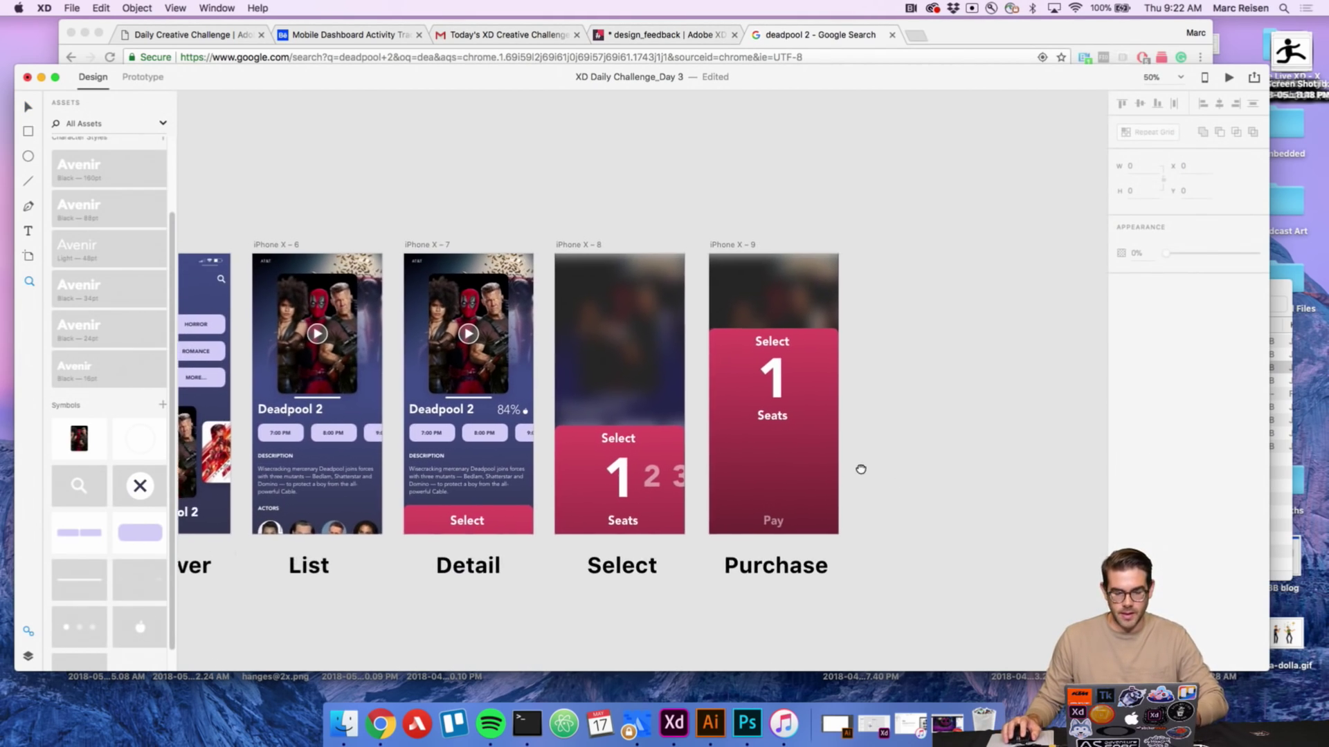
{"action": "left_click_drag", "start_coordinate": [142, 484], "coordinate": [688, 395]}
{"action": "key", "text": "z"}
{"action": "left_click", "coordinate": [692, 427]}
{"action": "left_click", "coordinate": [695, 427]}
{"action": "key", "text": "v"}
{"action": "scroll", "coordinate": [719, 409], "scroll_direction": "right", "scroll_amount": 5}
{"action": "scroll", "coordinate": [720, 408], "scroll_direction": "up", "scroll_amount": 3}
{"action": "key", "text": "super+c"}
{"action": "key", "text": "super+c"}
{"action": "key", "text": "super+v"}
{"action": "left_click_drag", "start_coordinate": [752, 357], "coordinate": [806, 307]}
{"action": "left_click", "coordinate": [884, 356]}
Examine the existing cinema app's Deadpool 2 and Buy Tickets reference screens elsewhere on the canvas.
{"action": "key", "text": "z"}
{"action": "left_click", "coordinate": [858, 386], "text": "alt"}
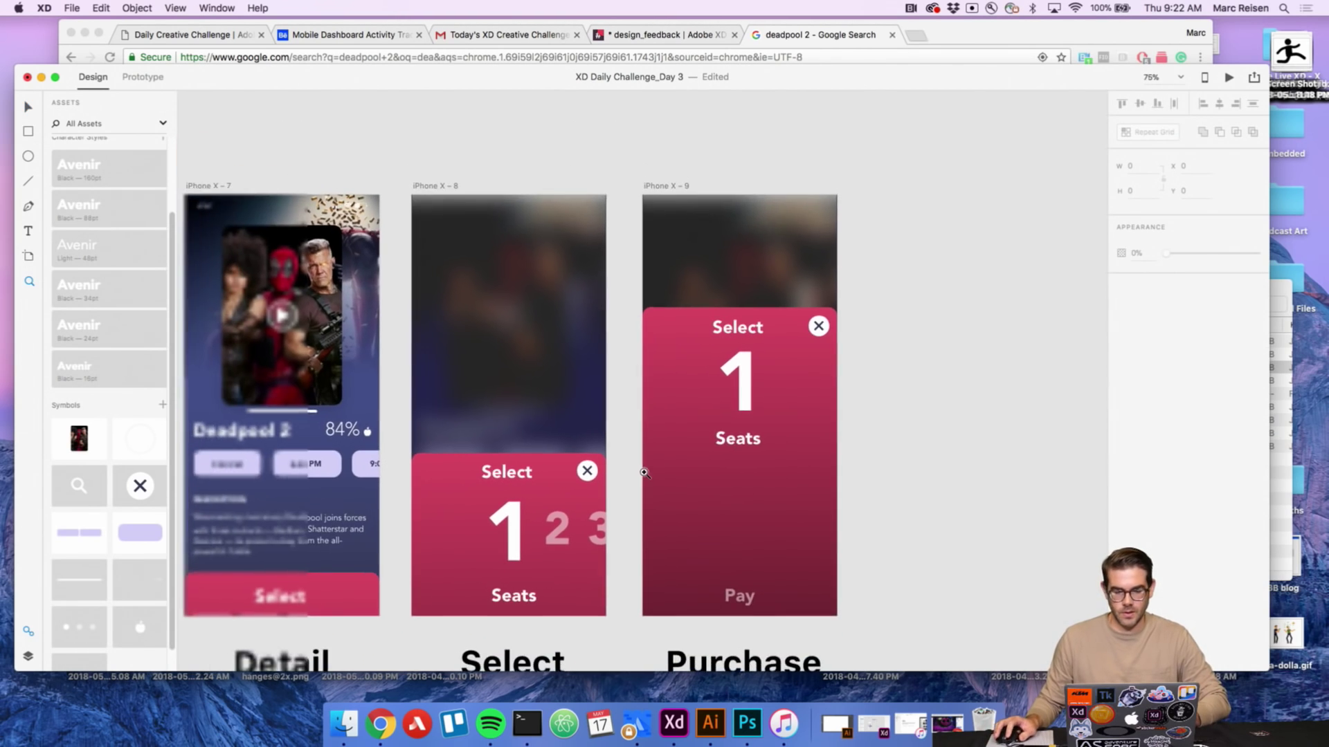
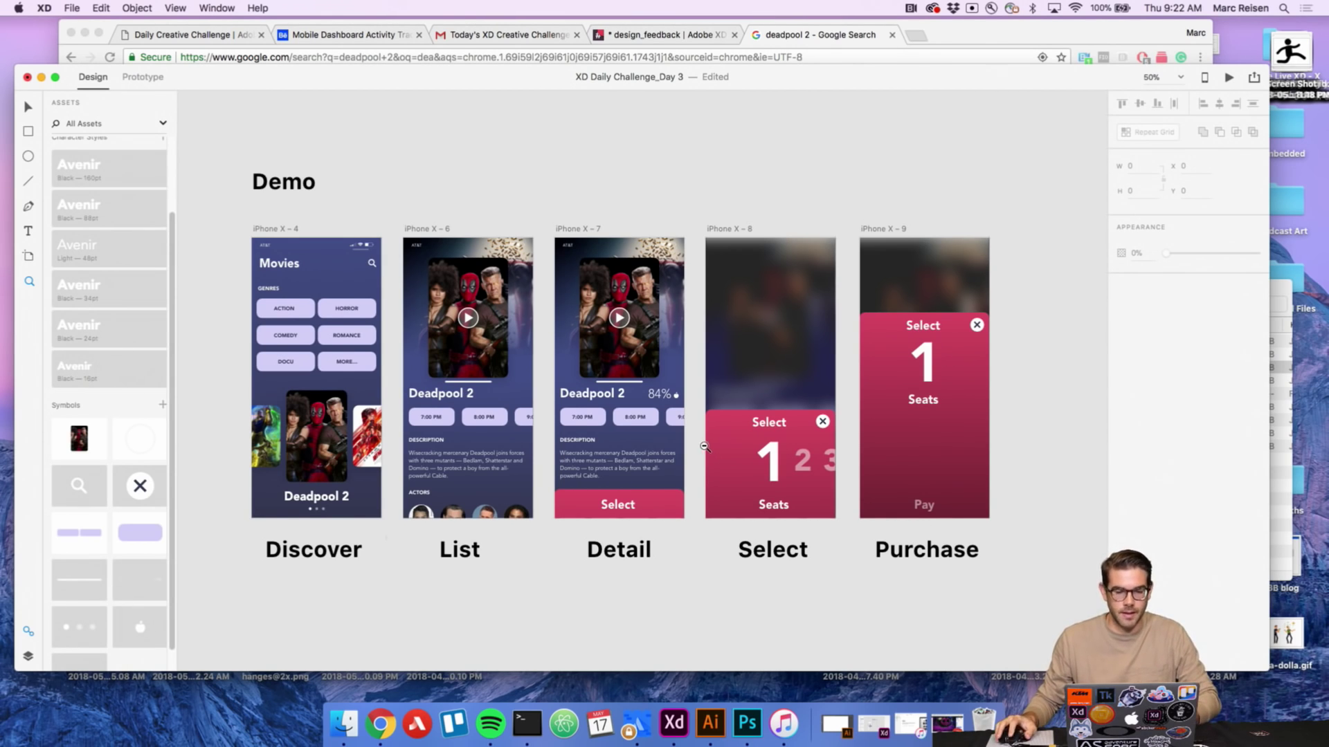
{"action": "left_click", "coordinate": [704, 447], "text": "alt"}
{"action": "left_click_drag", "start_coordinate": [558, 448], "coordinate": [785, 407]}
{"action": "left_click_drag", "start_coordinate": [450, 419], "coordinate": [602, 387]}
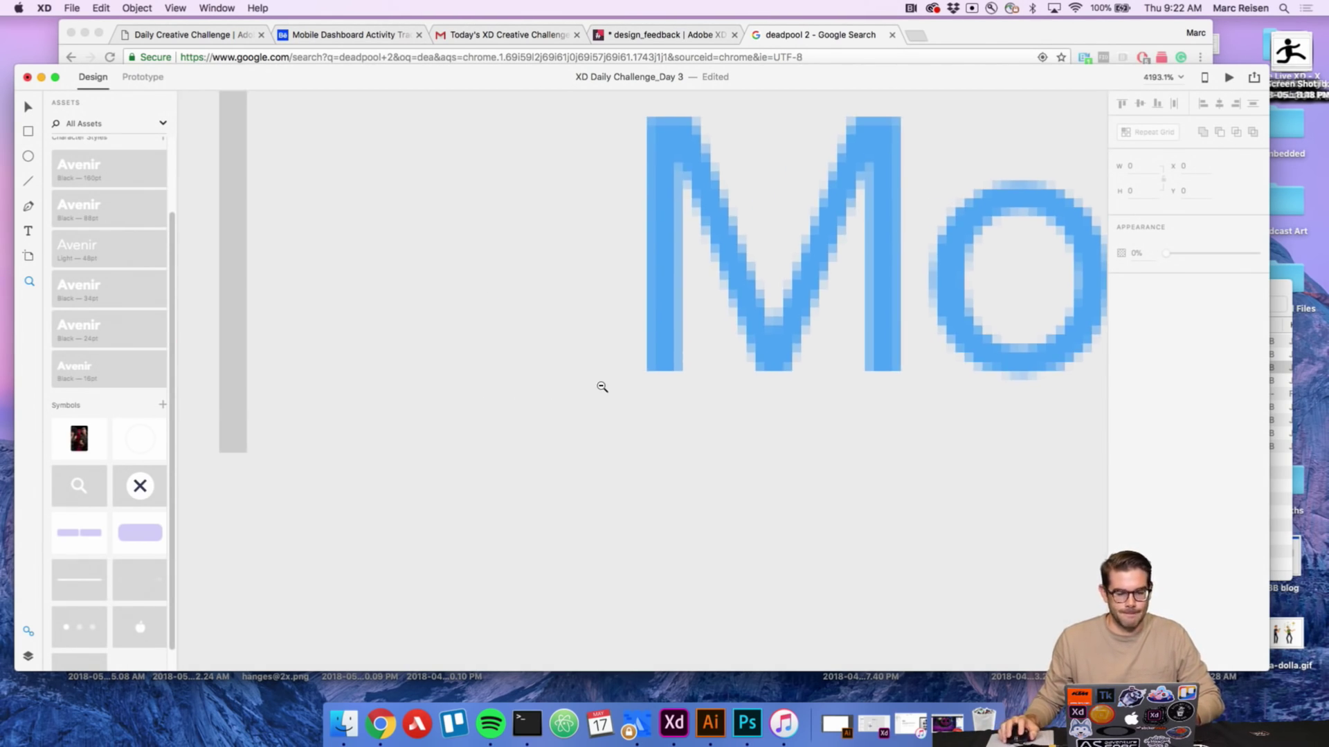
{"action": "left_click", "coordinate": [602, 388], "text": "alt"}
{"action": "left_click", "coordinate": [602, 387], "text": "alt"}
{"action": "left_click", "coordinate": [602, 388], "text": "alt"}
{"action": "left_click", "coordinate": [603, 387], "text": "alt"}
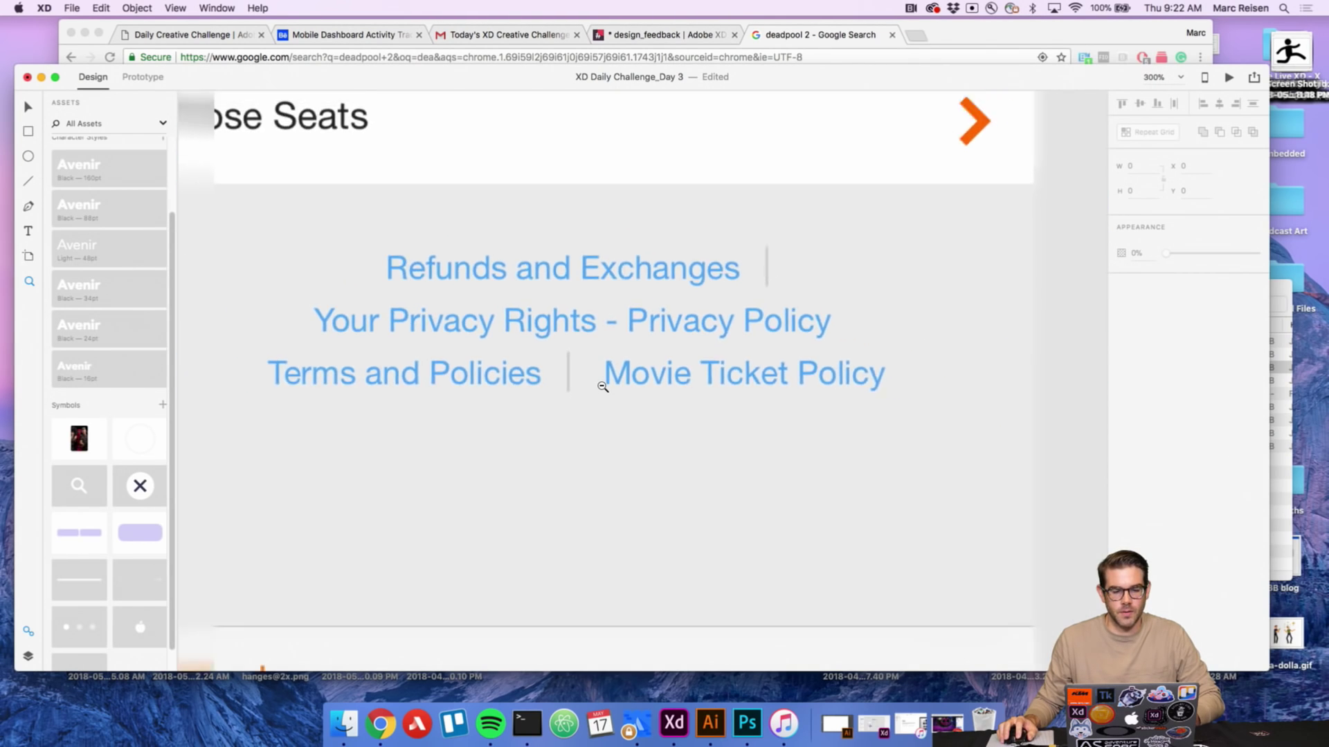
{"action": "left_click", "coordinate": [602, 387], "text": "alt"}
{"action": "left_click", "coordinate": [602, 385], "text": "alt"}
{"action": "left_click_drag", "start_coordinate": [555, 375], "coordinate": [765, 433]}
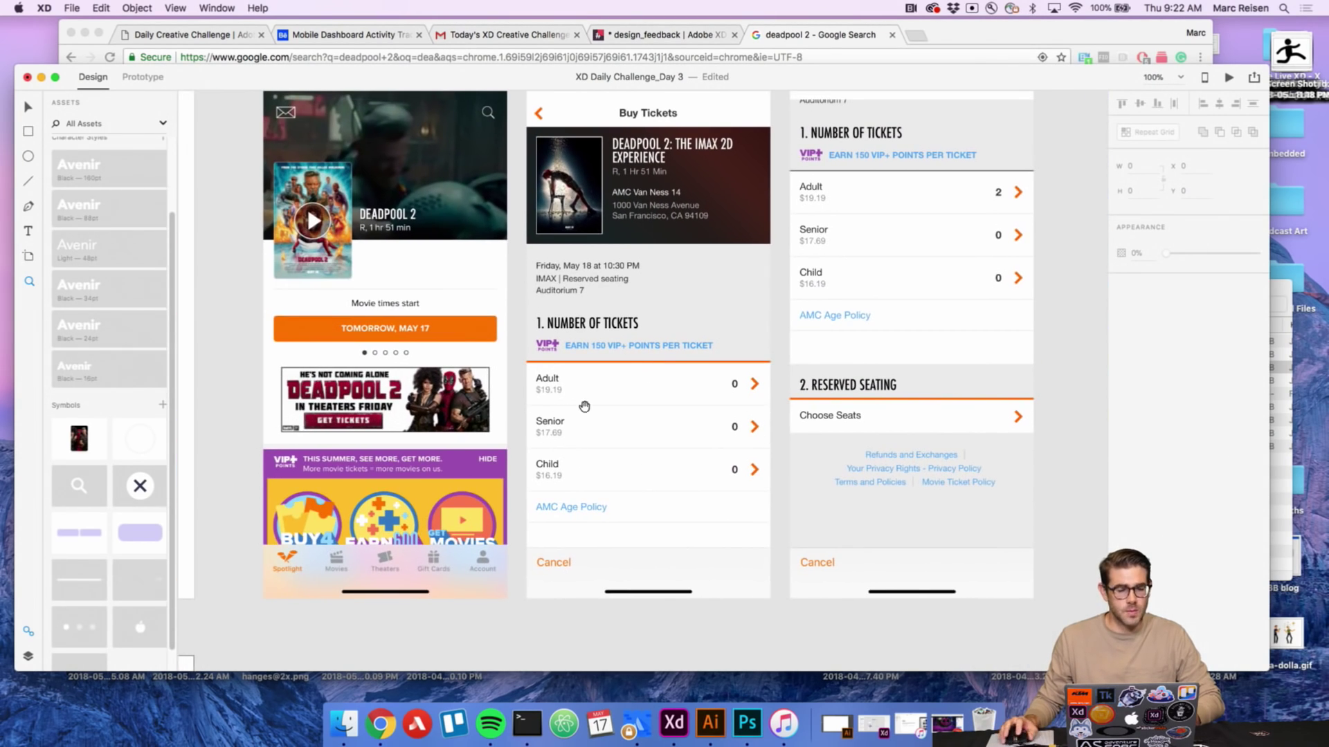
{"action": "left_click_drag", "start_coordinate": [577, 340], "coordinate": [569, 377]}
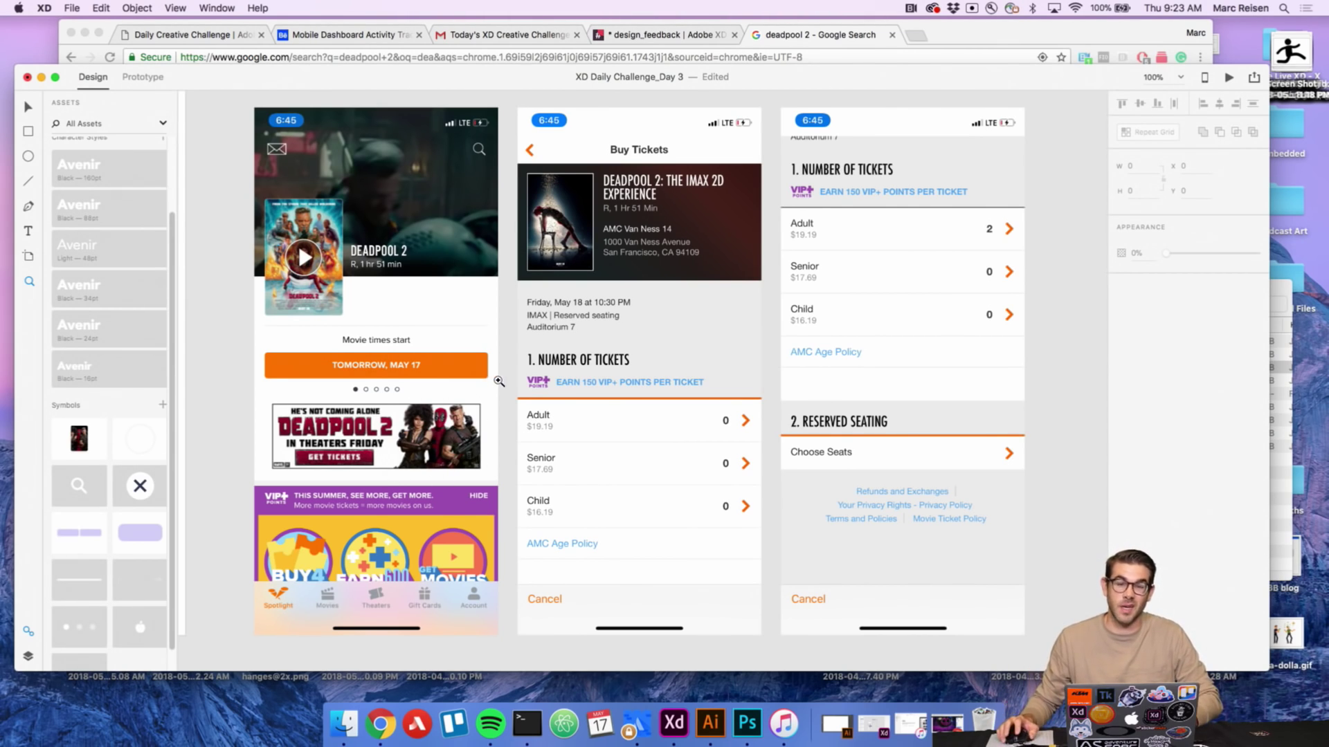
Review the Demo flow's artboards from Discover to Purchase.
{"action": "left_click", "coordinate": [636, 352], "text": "alt"}
{"action": "left_click_drag", "start_coordinate": [682, 367], "coordinate": [524, 368]}
{"action": "left_click_drag", "start_coordinate": [753, 370], "coordinate": [473, 353]}
{"action": "left_click_drag", "start_coordinate": [608, 355], "coordinate": [339, 358]}
{"action": "left_click_drag", "start_coordinate": [514, 337], "coordinate": [316, 343]}
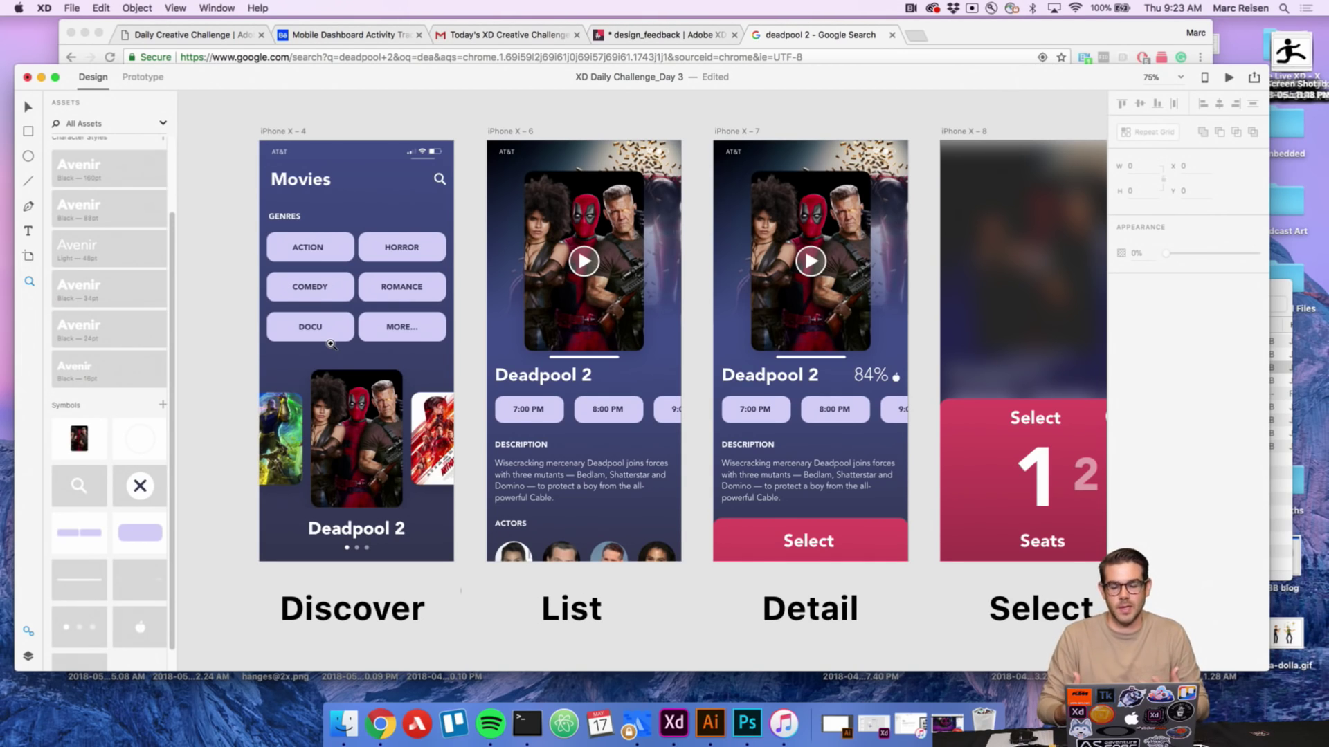
{"action": "left_click", "coordinate": [464, 342], "text": "alt"}
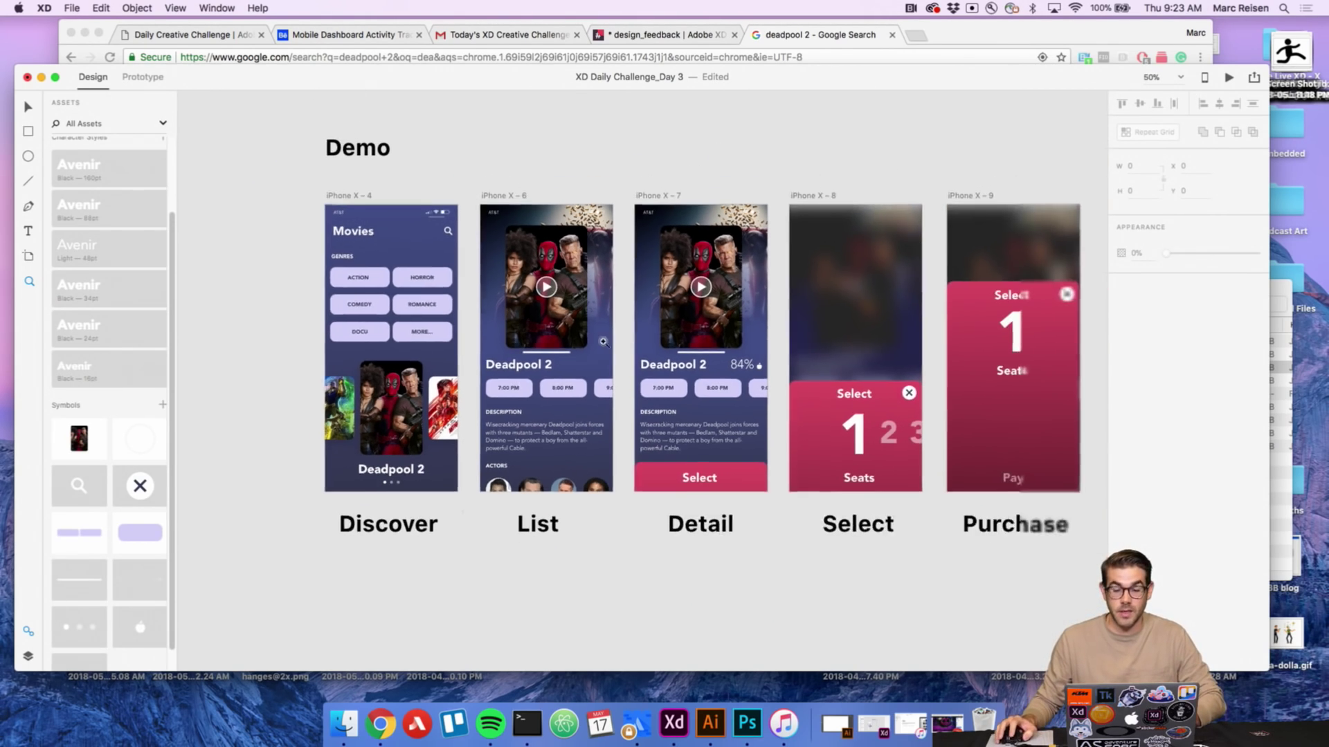
{"action": "left_click_drag", "start_coordinate": [666, 340], "coordinate": [506, 326]}
{"action": "left_click_drag", "start_coordinate": [631, 341], "coordinate": [747, 345]}
Export the five Demo artboards, iPhone X – 4 and 6 to 9, as Design PNGs into the XD Daily Challenge ticket purchase folder.
{"action": "key", "text": "v"}
{"action": "left_click", "coordinate": [310, 194]}
{"action": "left_click", "coordinate": [481, 194], "text": "shift"}
{"action": "left_click", "coordinate": [631, 195], "text": "shift"}
{"action": "left_click", "coordinate": [763, 195], "text": "shift"}
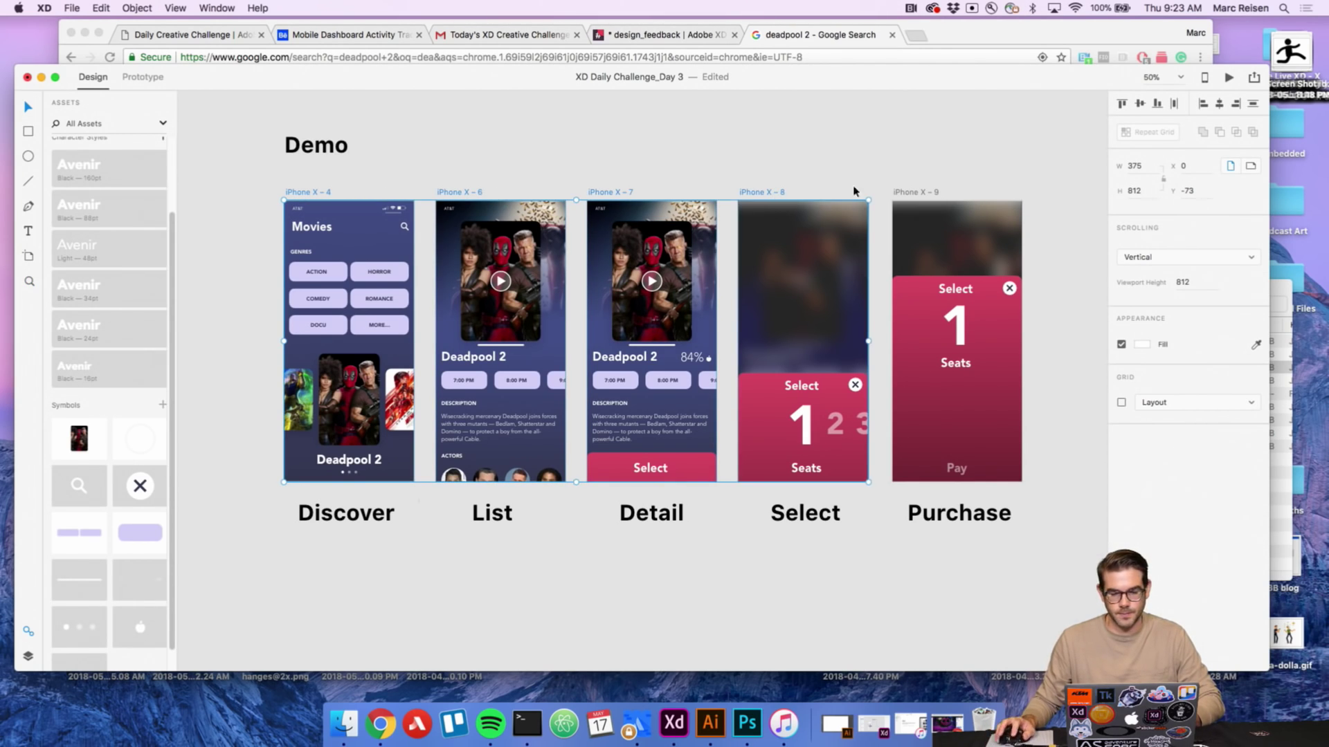
{"action": "left_click", "coordinate": [930, 193], "text": "shift"}
{"action": "left_click", "coordinate": [72, 7]}
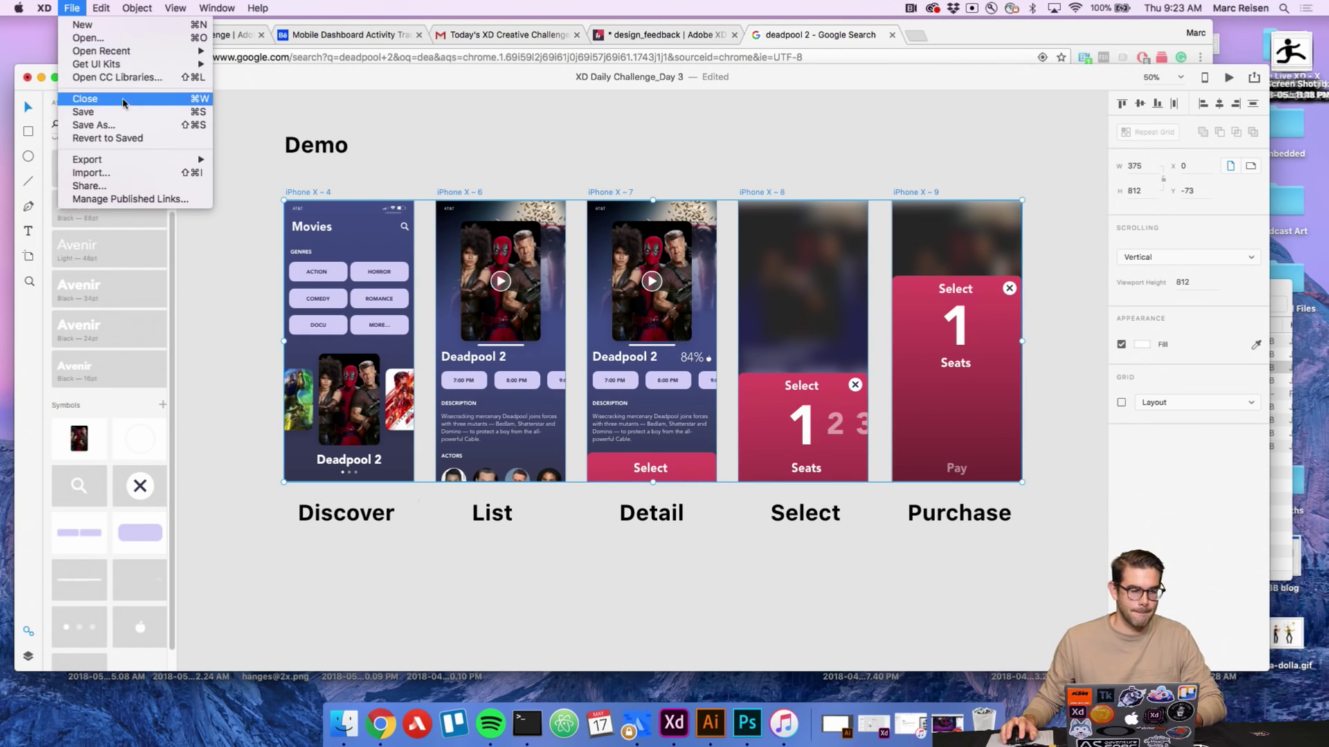
{"action": "mouse_move", "coordinate": [122, 160]}
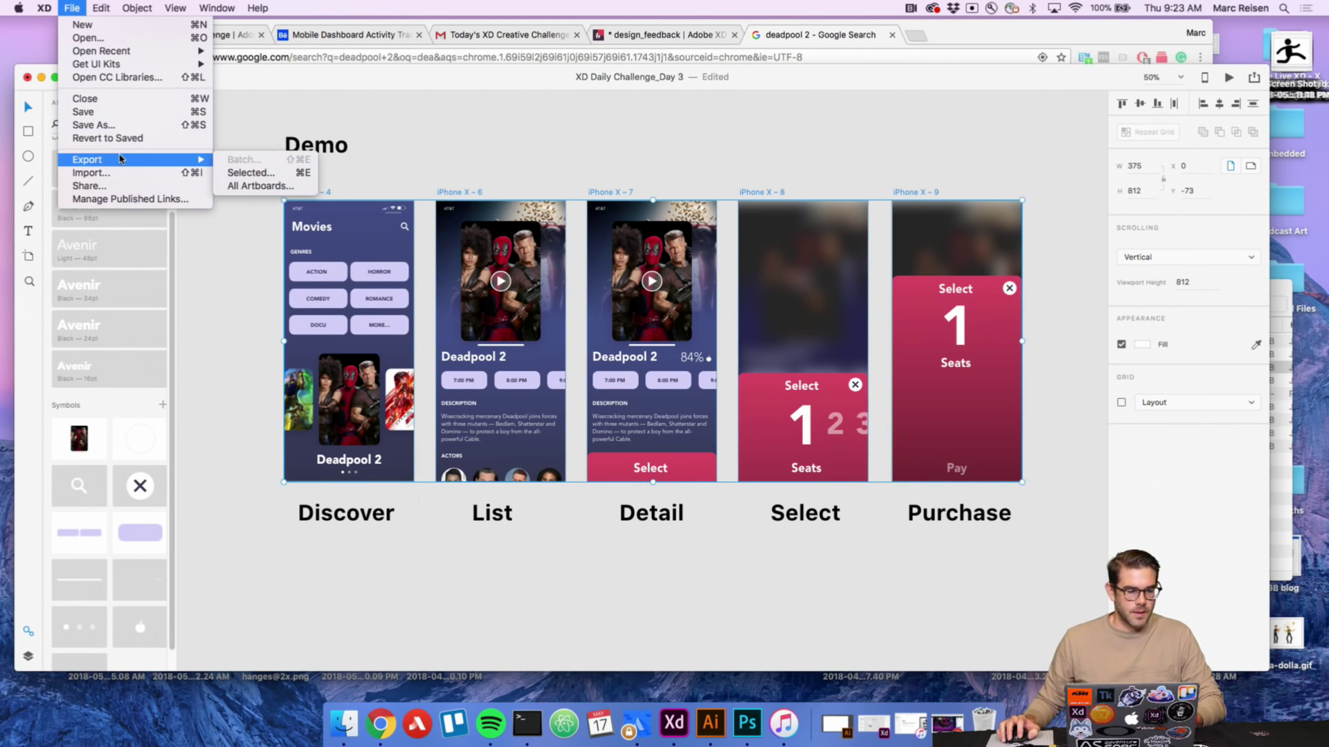
{"action": "left_click", "coordinate": [249, 173]}
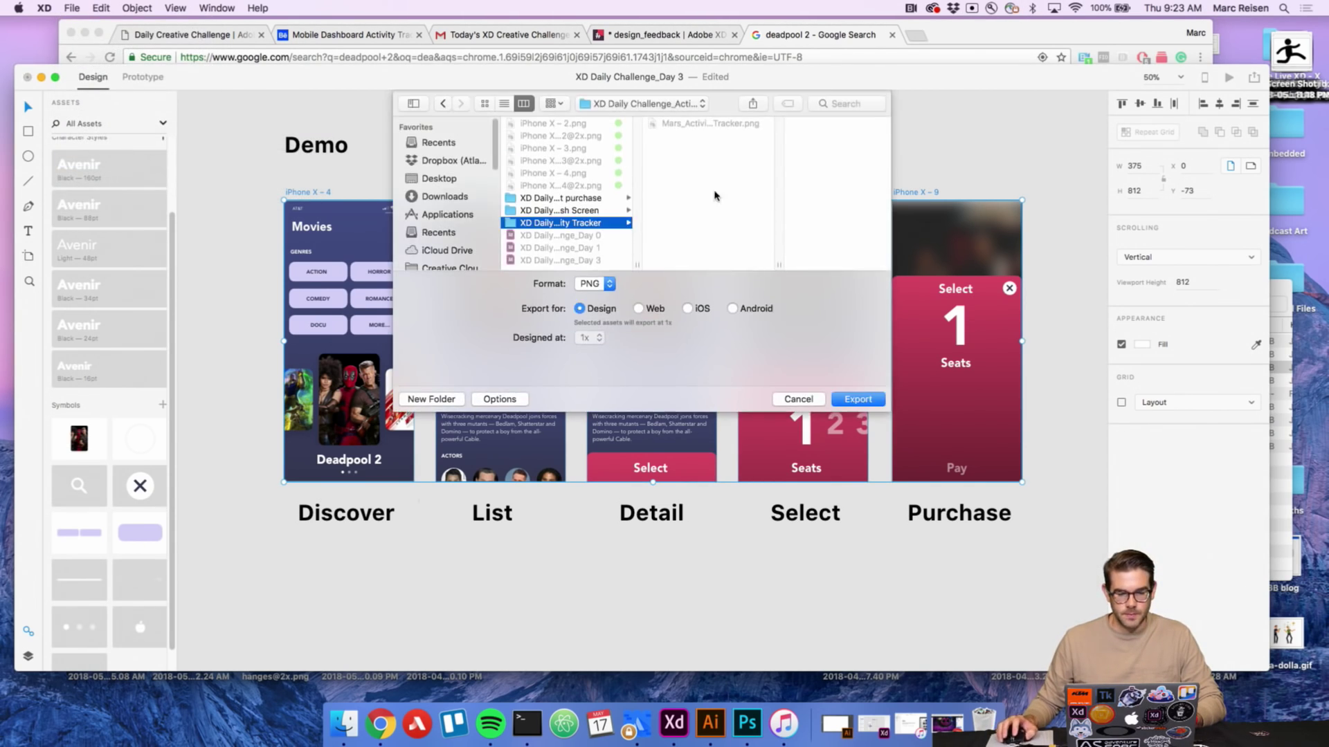
{"action": "left_click", "coordinate": [595, 211]}
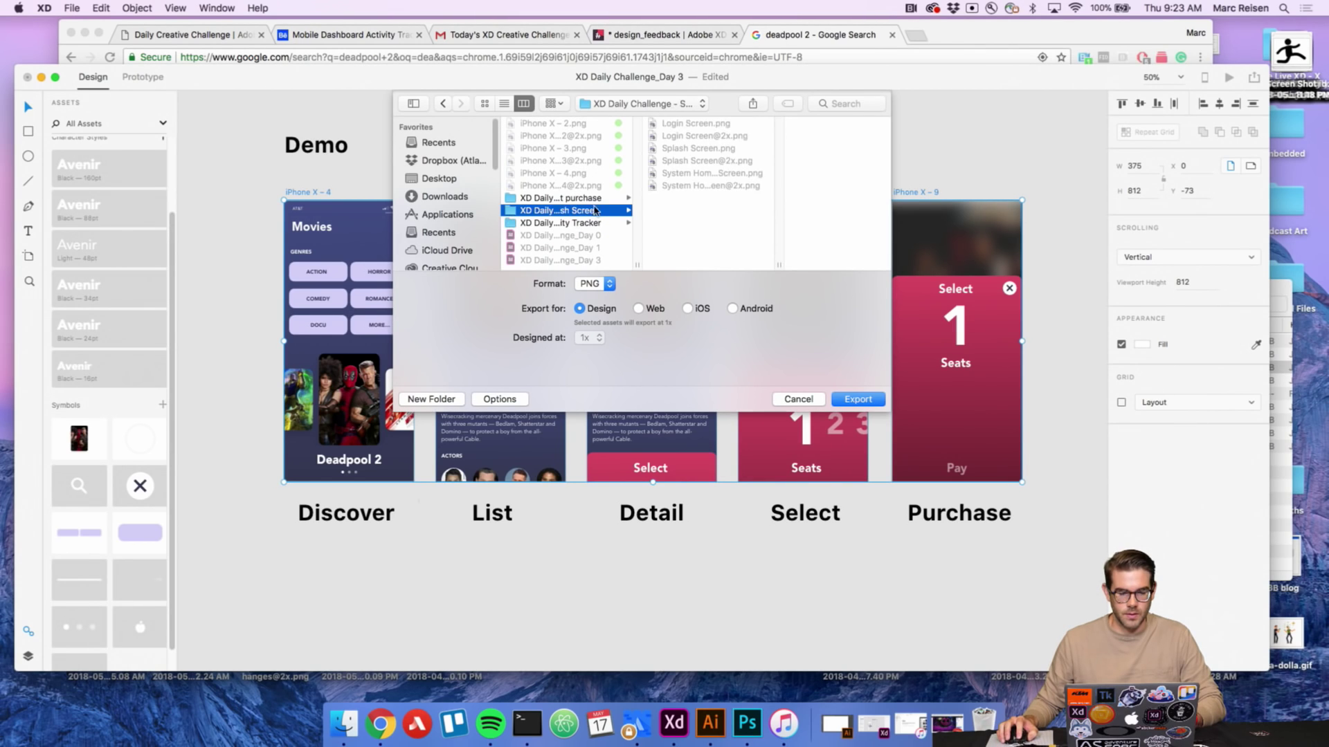
{"action": "left_click", "coordinate": [594, 199]}
{"action": "left_click", "coordinate": [858, 400]}
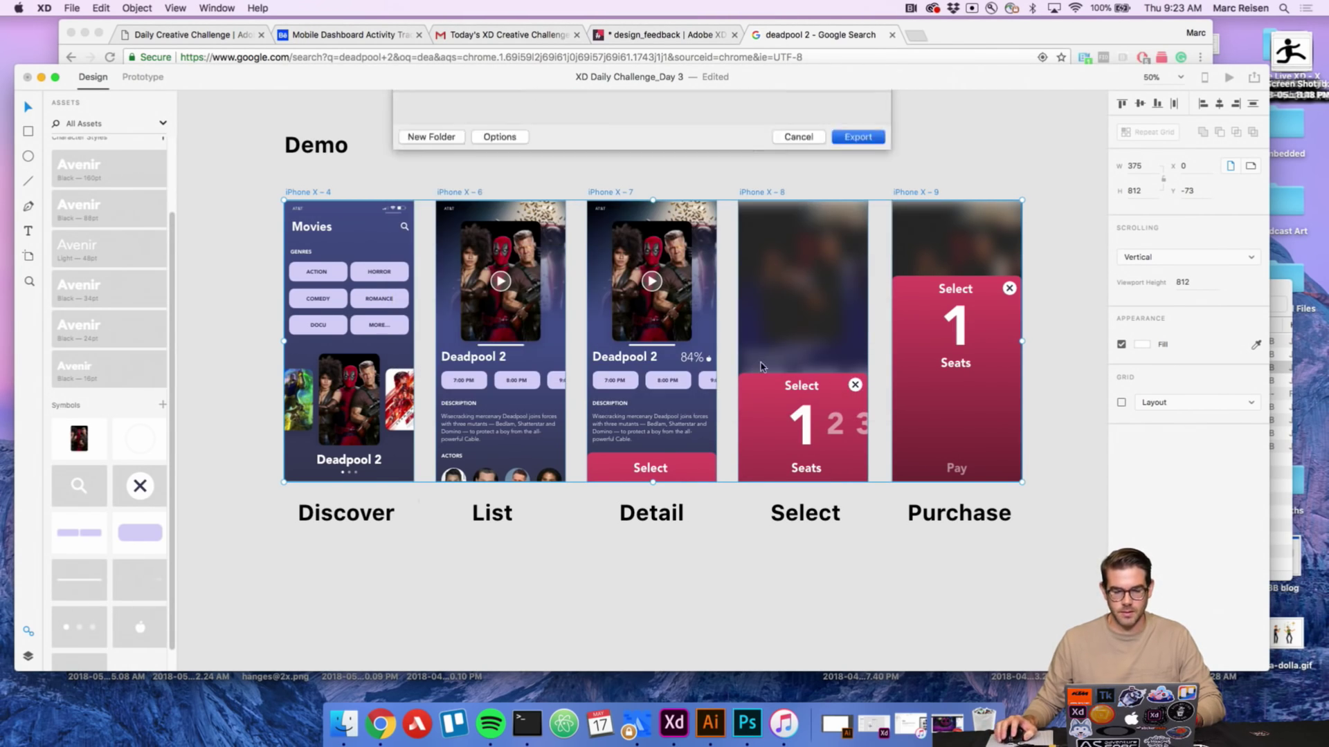
Switch to Behance in Chrome and open the XD Daily Challenge project from the account's own profile.
{"action": "left_click", "coordinate": [344, 35]}
{"action": "scroll", "coordinate": [860, 159], "scroll_direction": "down", "scroll_amount": 10}
{"action": "key", "text": "Escape"}
{"action": "mouse_move", "coordinate": [1099, 105]}
{"action": "left_click", "coordinate": [962, 149]}
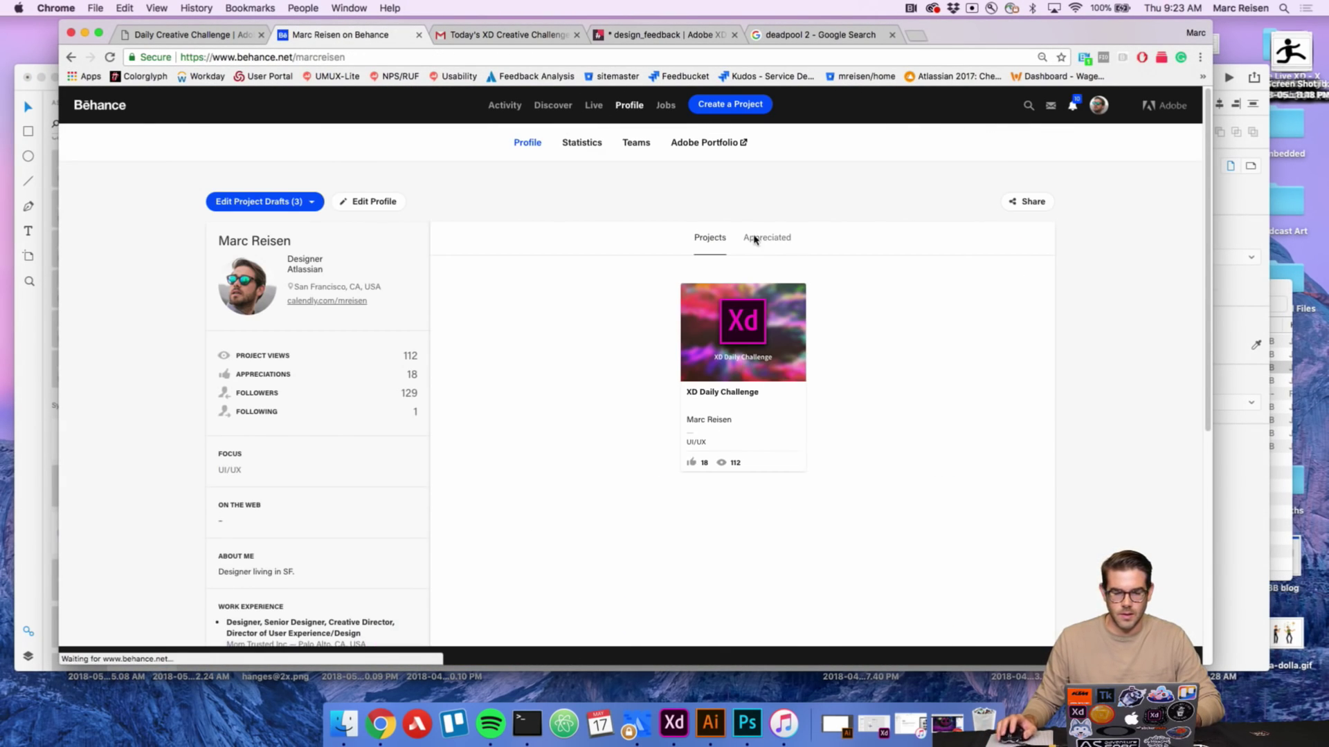
{"action": "left_click", "coordinate": [764, 330]}
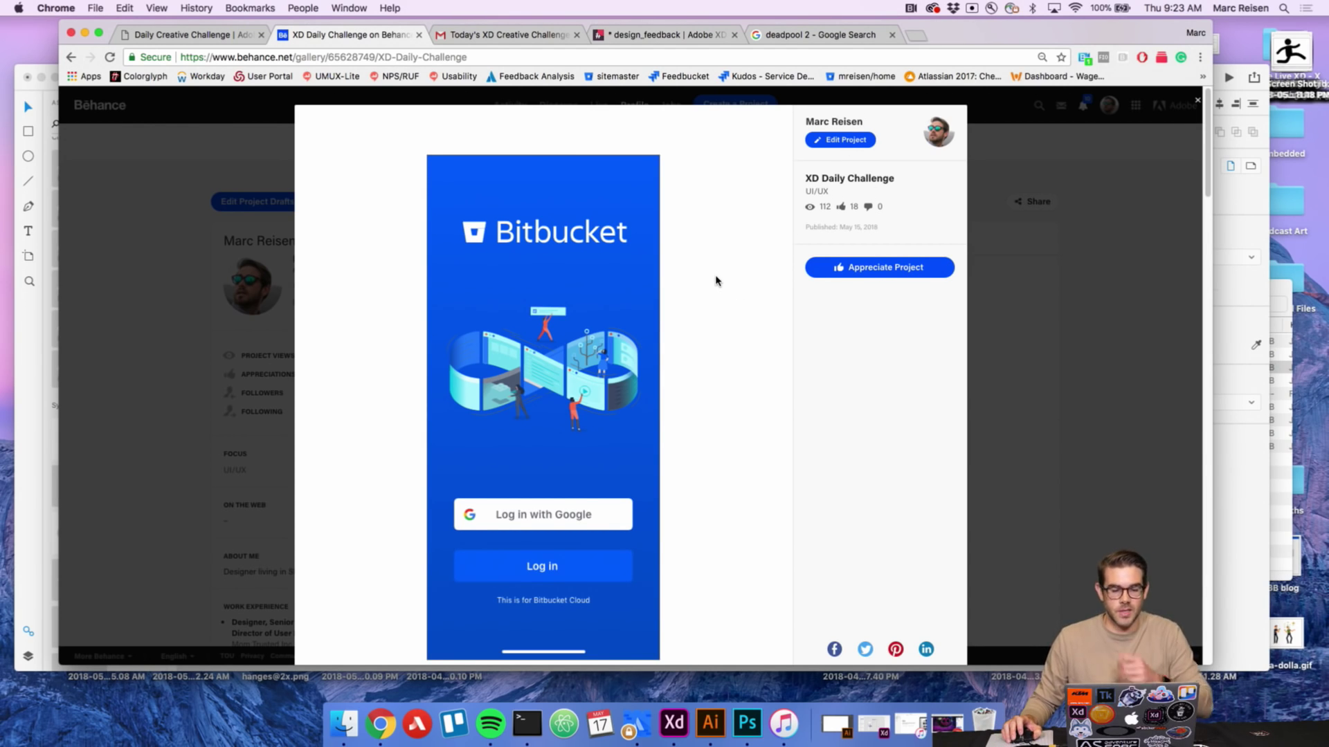
Look through the published XD Daily Challenge project and open it for editing.
{"action": "scroll", "coordinate": [716, 280], "scroll_direction": "down", "scroll_amount": 15}
{"action": "scroll", "coordinate": [717, 281], "scroll_direction": "down", "scroll_amount": 5}
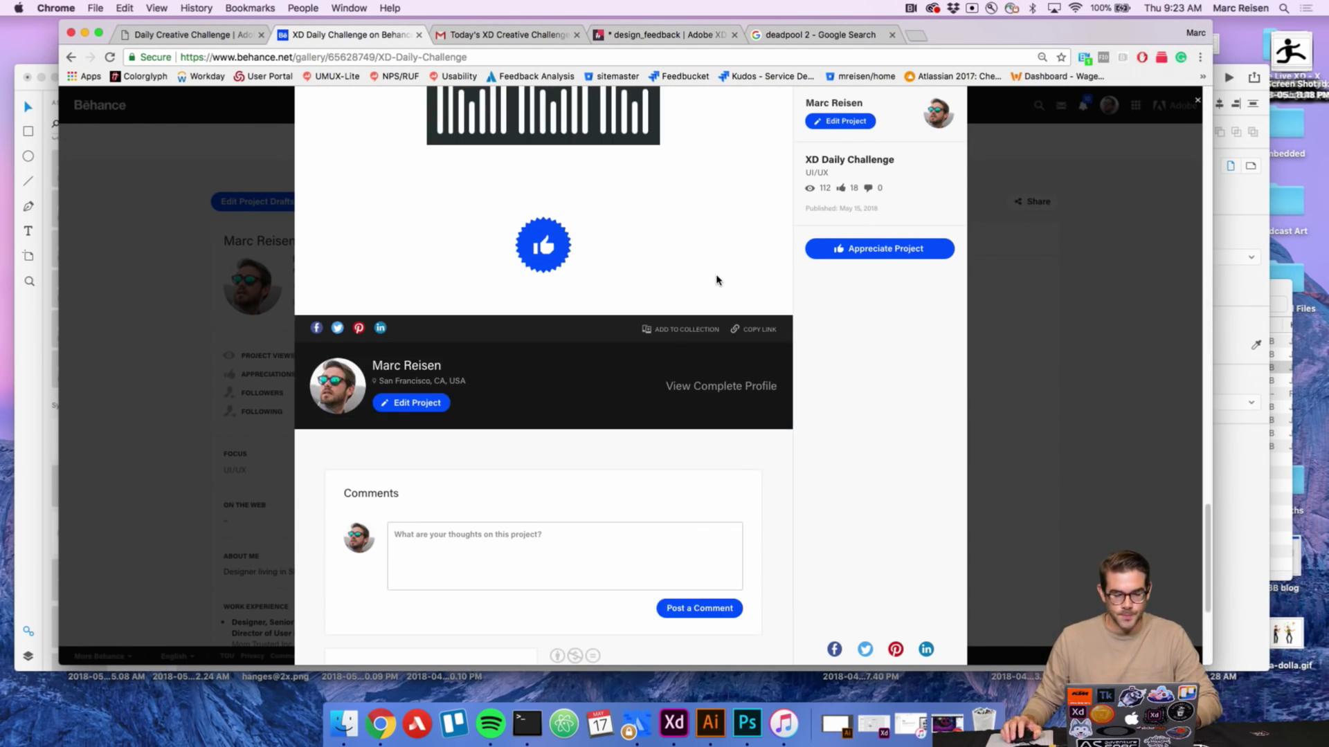
{"action": "scroll", "coordinate": [716, 280], "scroll_direction": "up", "scroll_amount": 20}
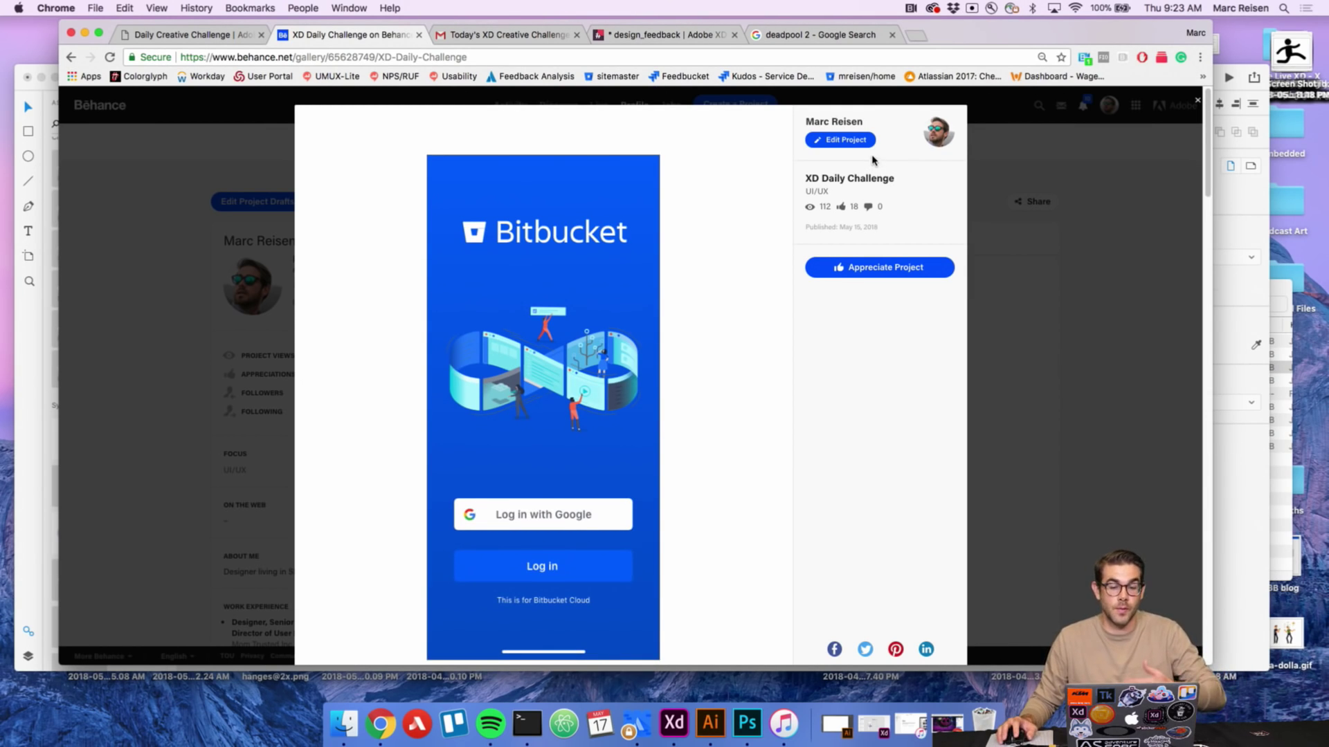
{"action": "left_click", "coordinate": [846, 140]}
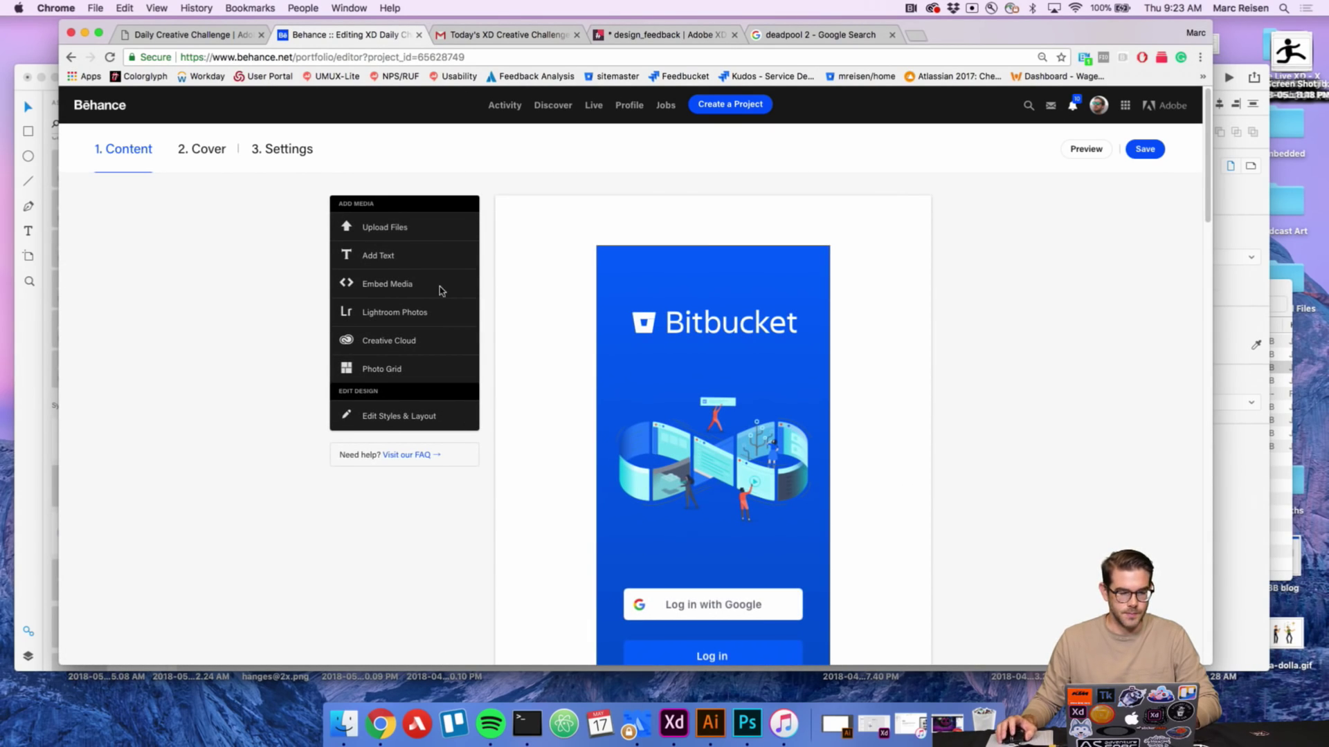
Upload iPhone X – 4, 6, 7, 8 and 9 PNGs from the ticket purchase folder into the Behance project and check their placement.
{"action": "left_click", "coordinate": [380, 228]}
{"action": "left_click", "coordinate": [731, 219]}
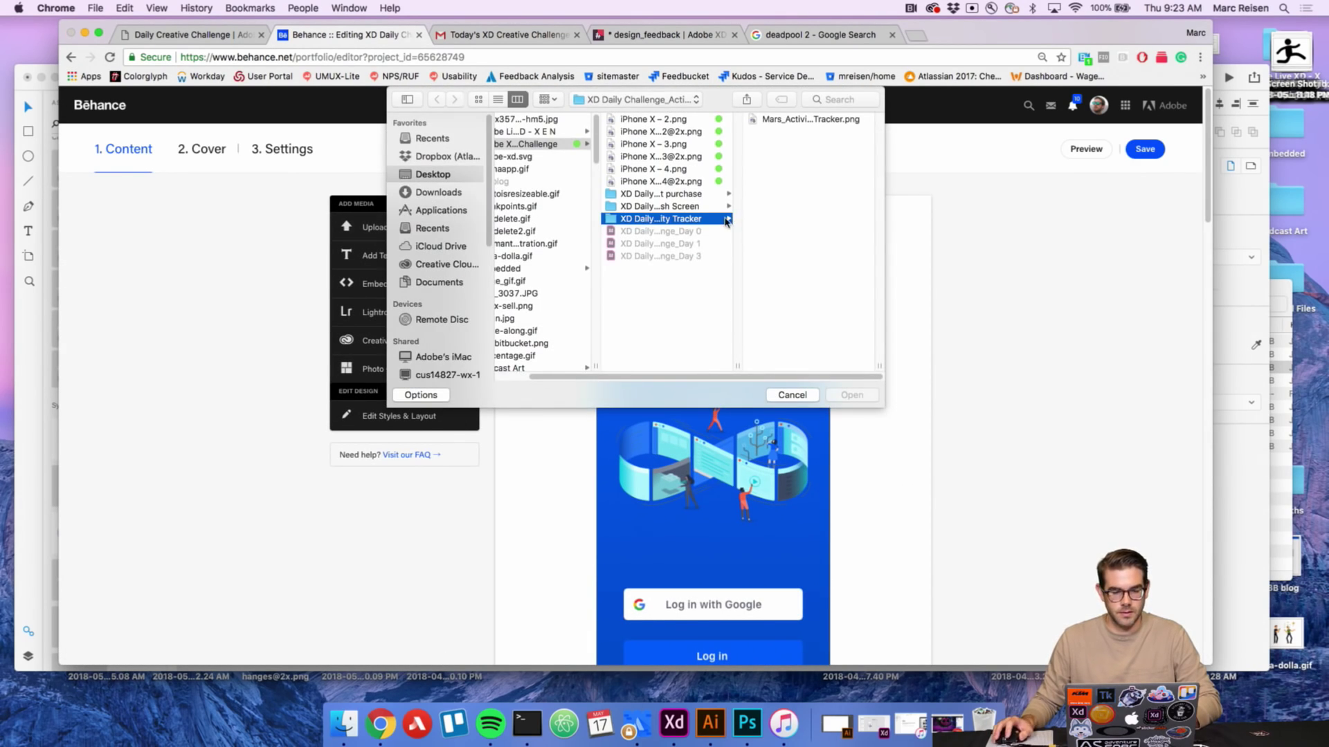
{"action": "left_click", "coordinate": [683, 195]}
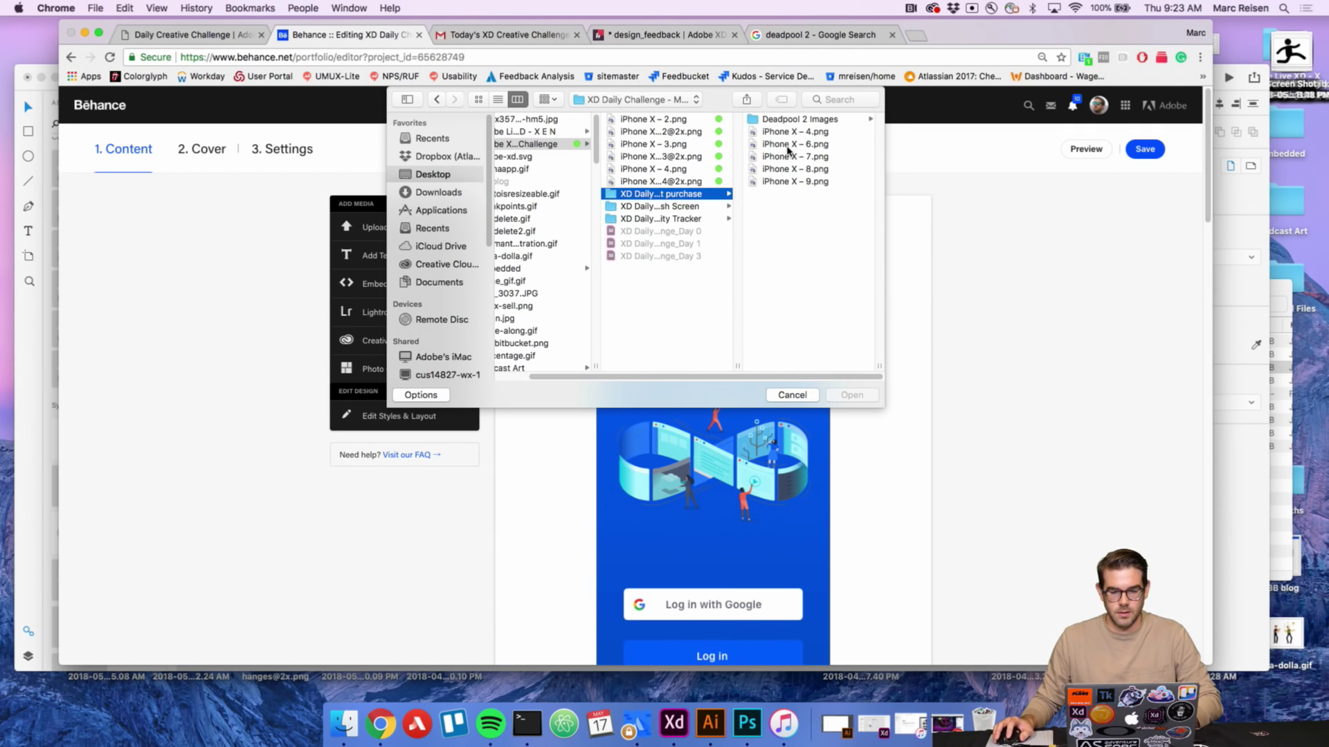
{"action": "left_click", "coordinate": [791, 132]}
{"action": "left_click", "coordinate": [647, 182], "text": "shift"}
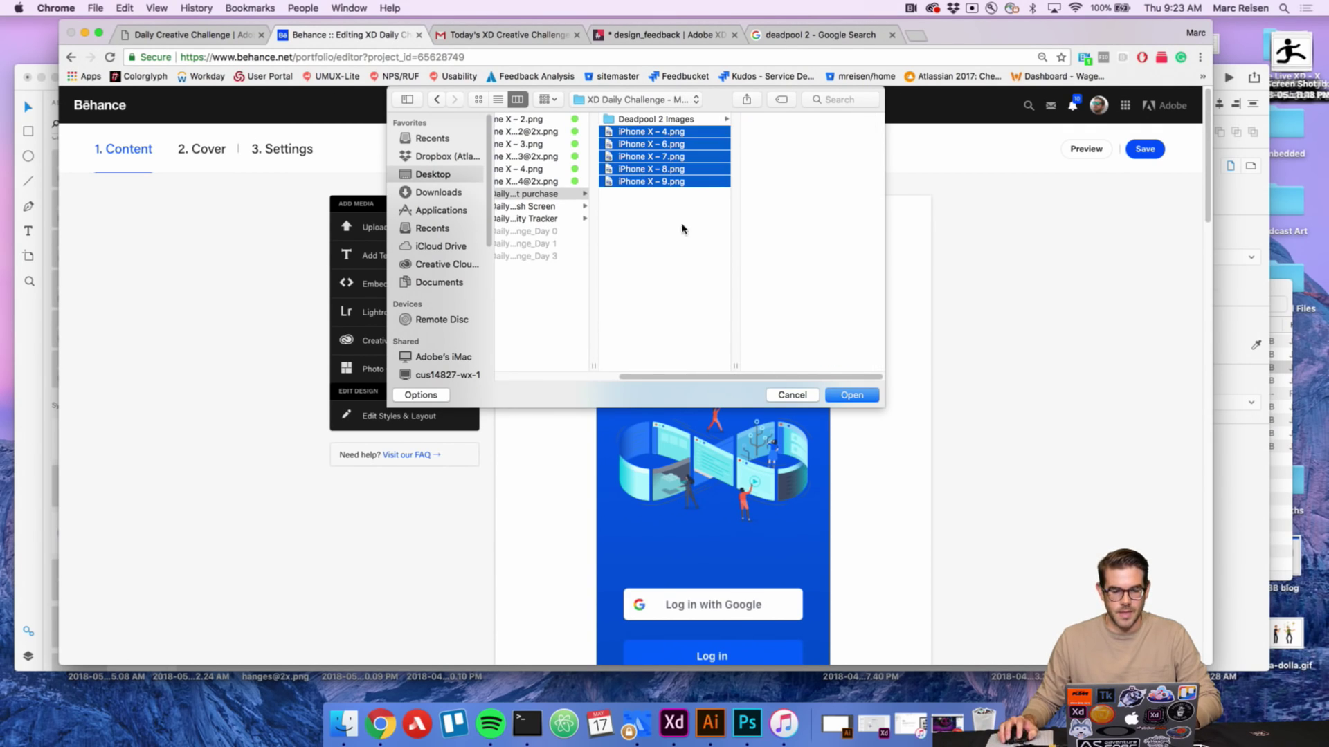
{"action": "left_click", "coordinate": [850, 399]}
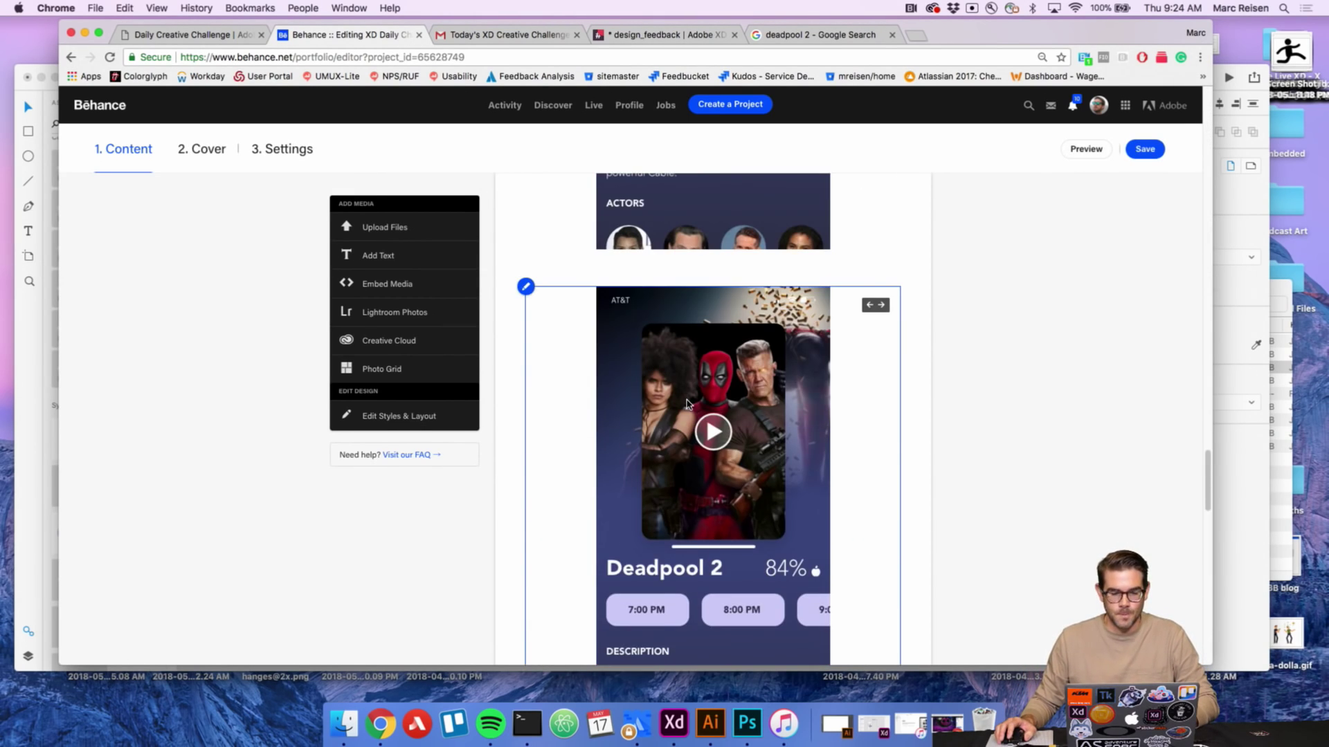
{"action": "scroll", "coordinate": [687, 404], "scroll_direction": "up", "scroll_amount": 10}
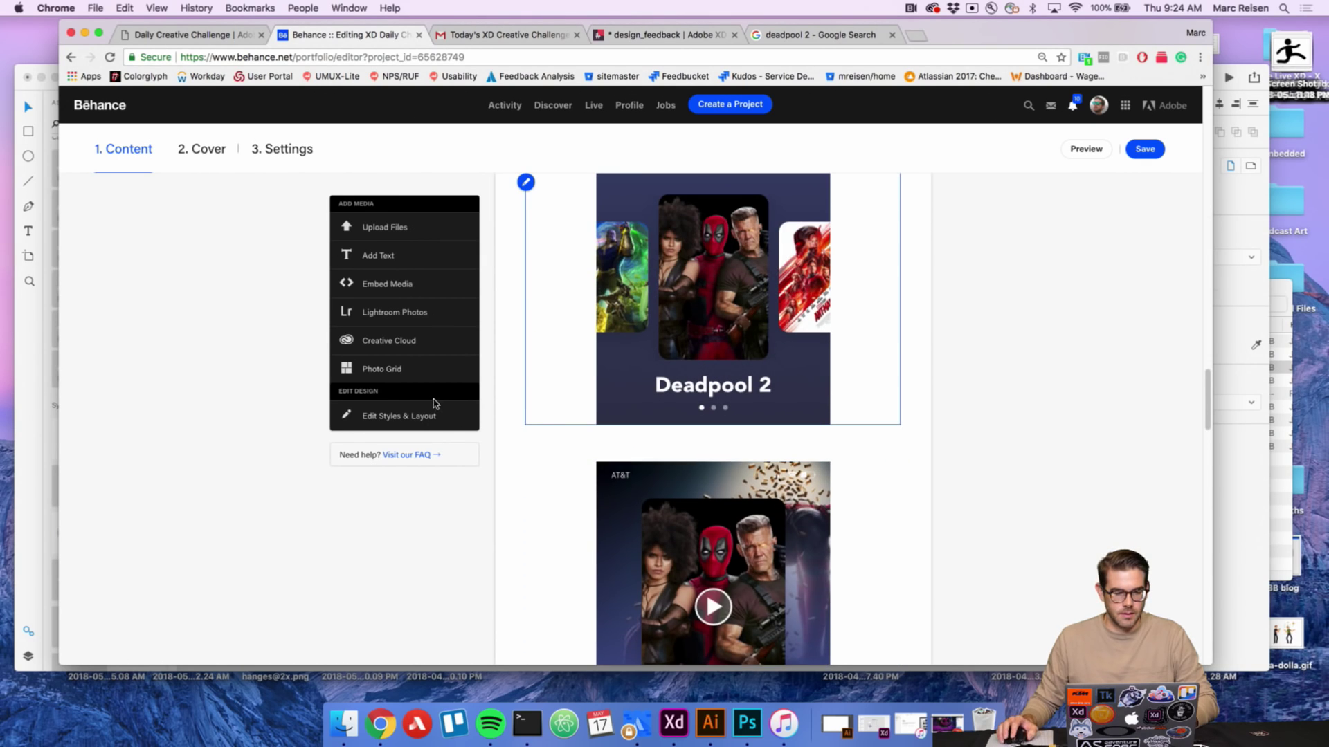
{"action": "scroll", "coordinate": [437, 407], "scroll_direction": "up", "scroll_amount": 5}
View the Discoverability section of the project settings and return to the project's content.
{"action": "left_click", "coordinate": [283, 154]}
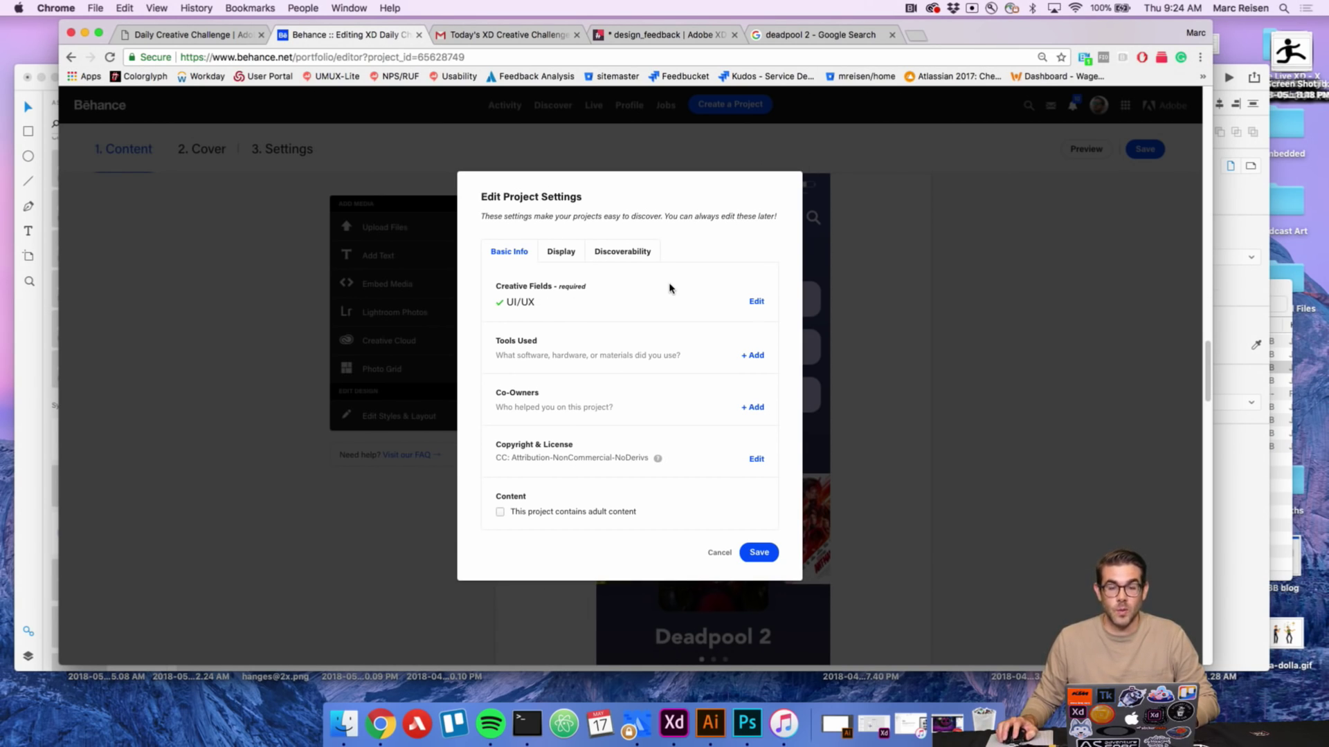
{"action": "left_click", "coordinate": [621, 256]}
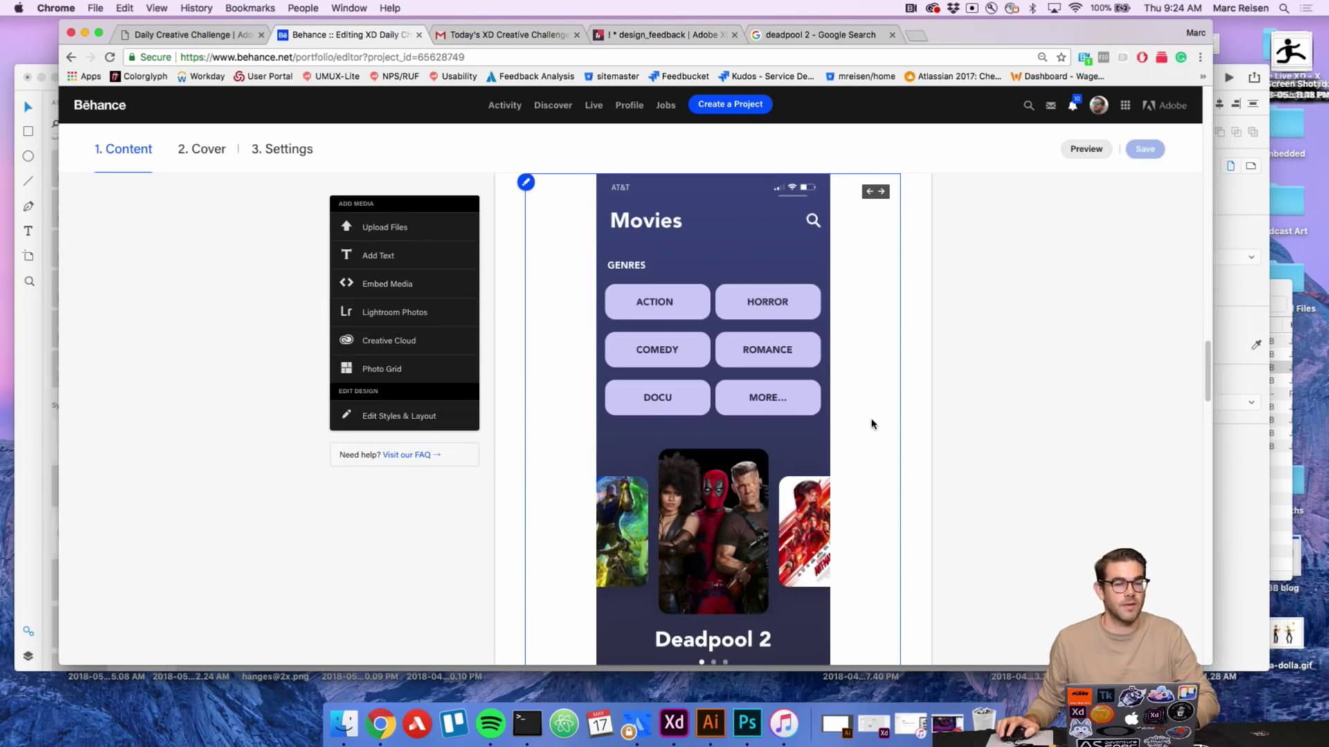
{"action": "scroll", "coordinate": [870, 424], "scroll_direction": "up", "scroll_amount": 6}
{"action": "scroll", "coordinate": [850, 281], "scroll_direction": "up", "scroll_amount": 10}
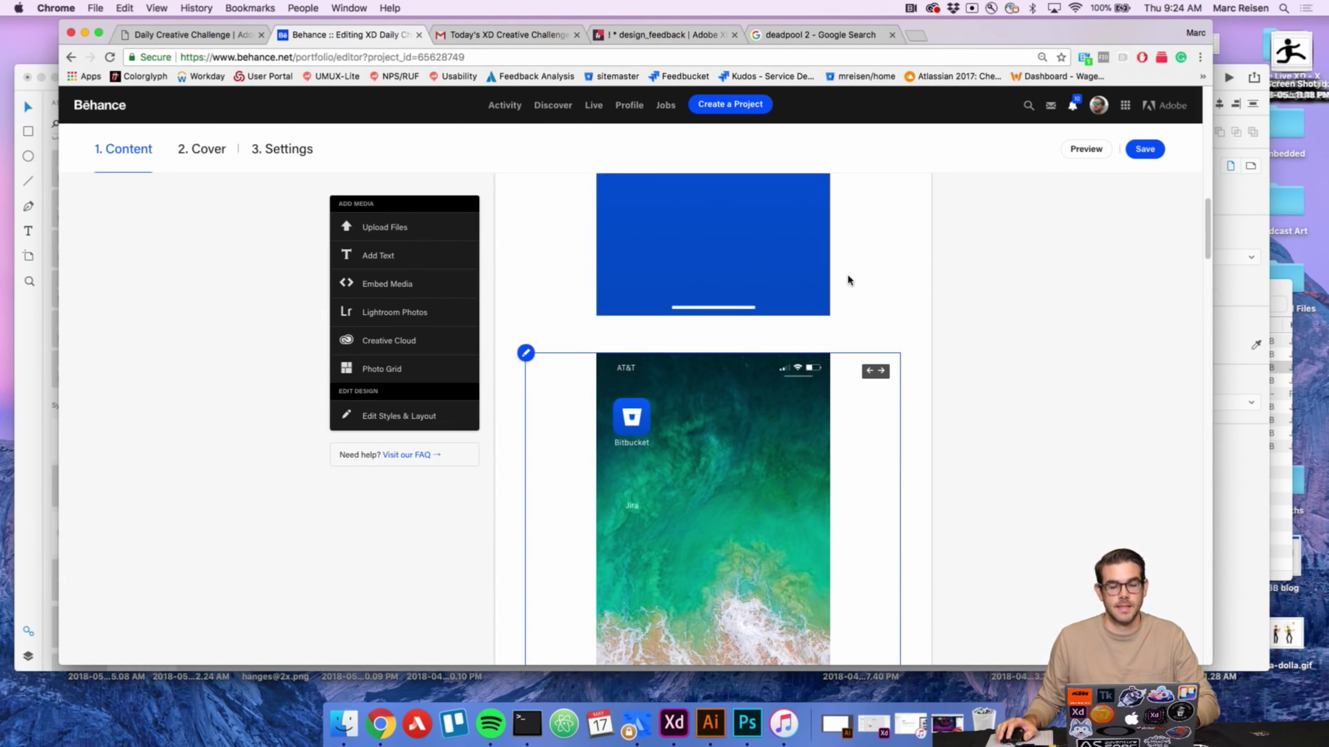